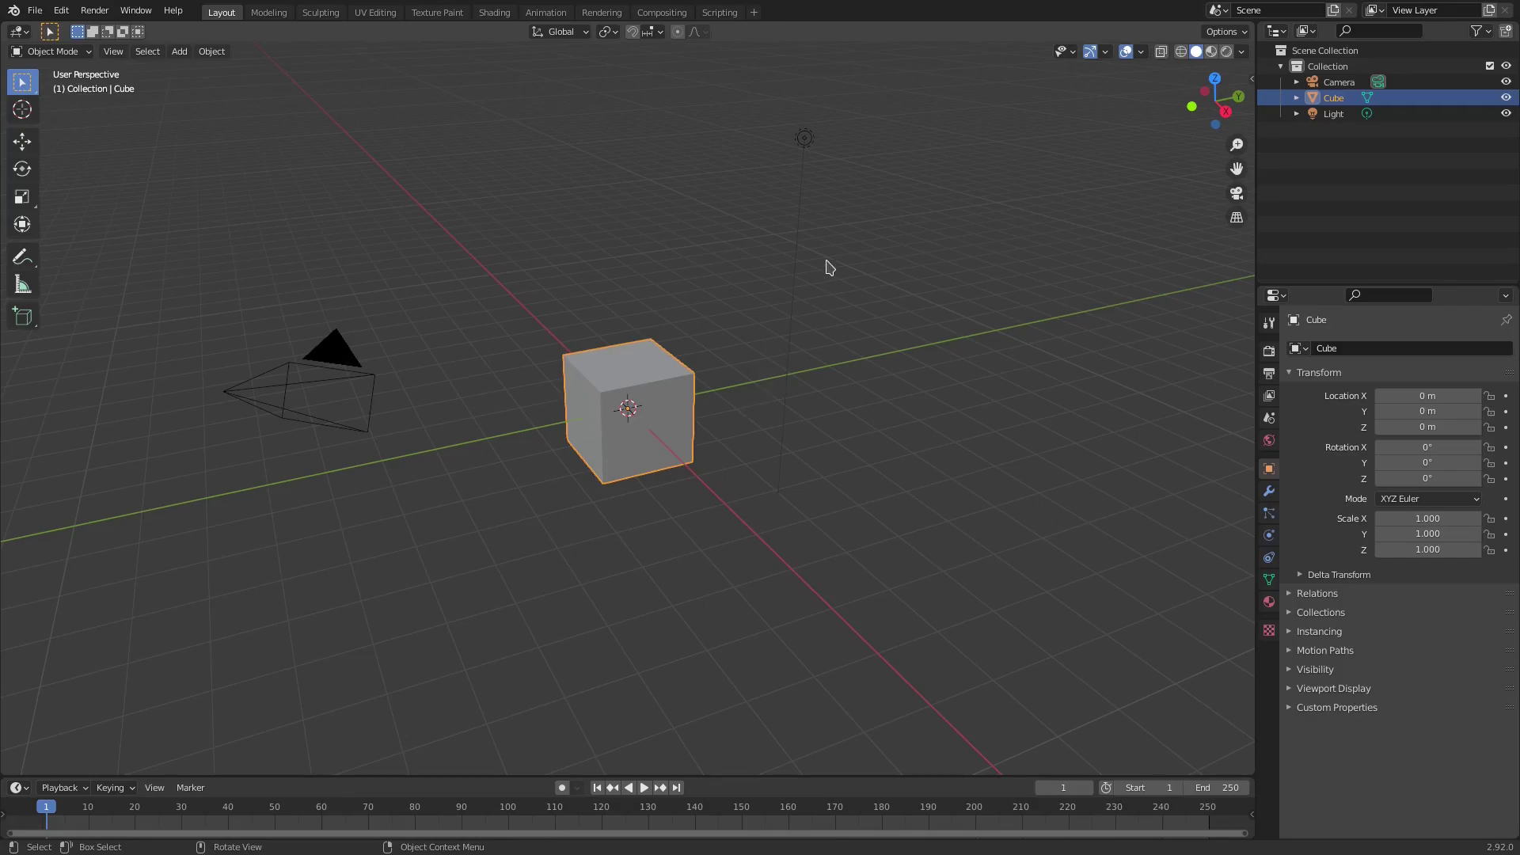
Delete the default light and camera from the scene.
scroll(820, 173, "up", 2)
left_click(859, 54)
left_click(193, 323, "shift")
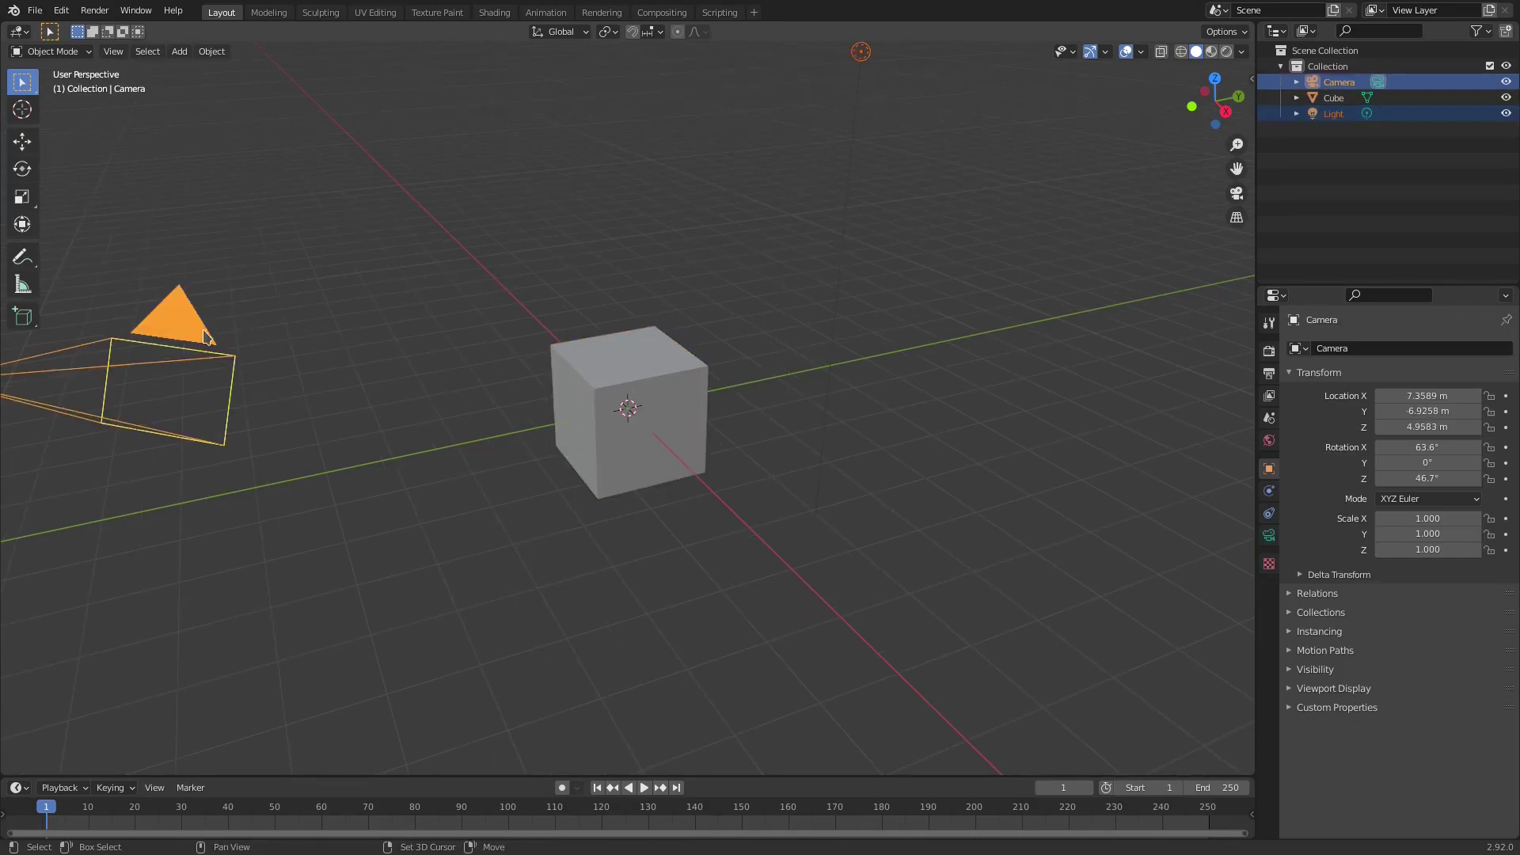
key("Delete")
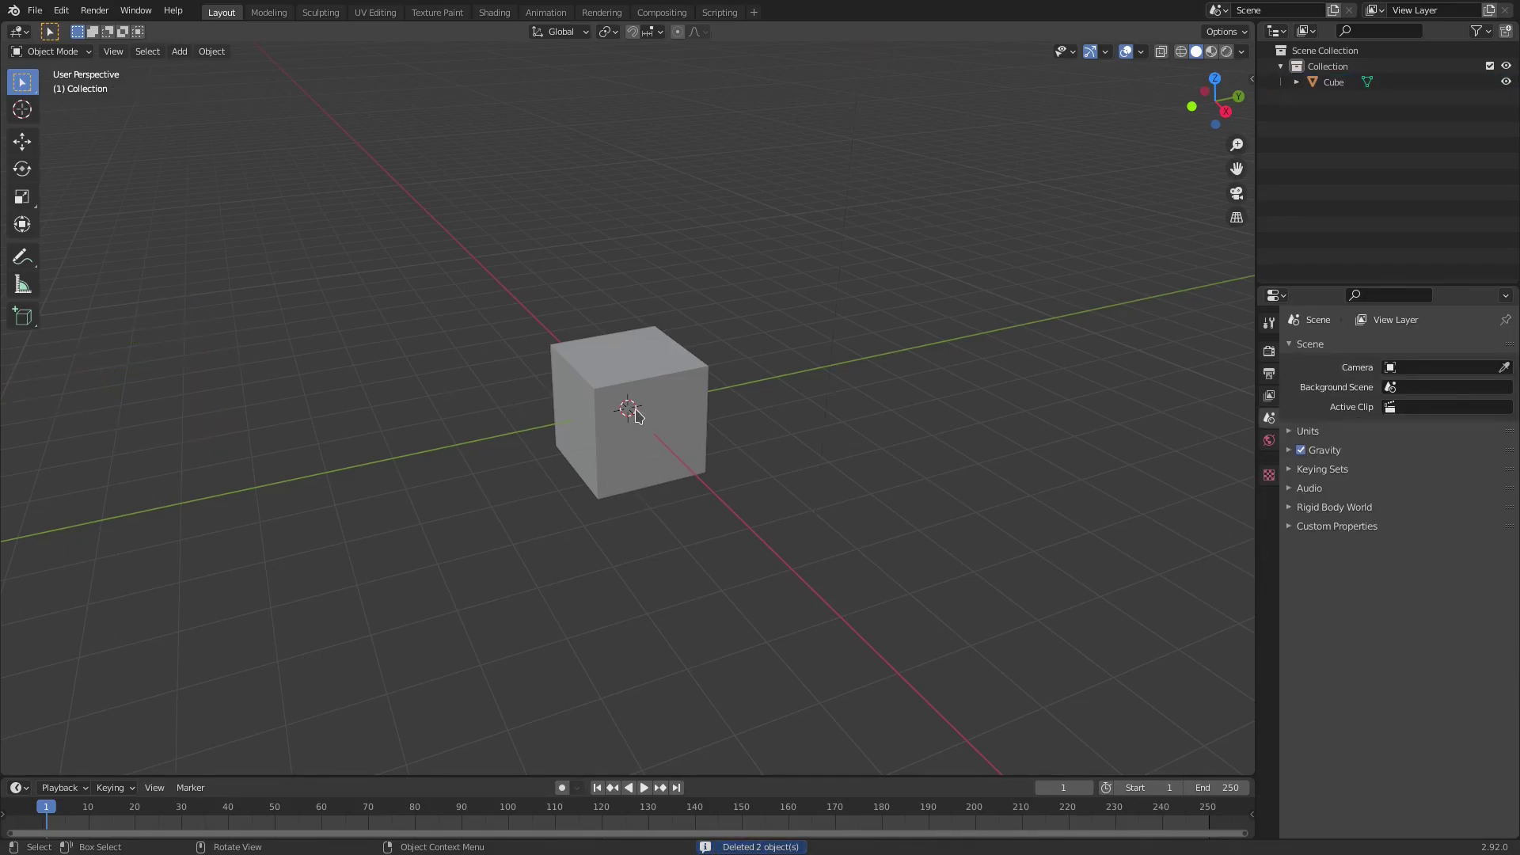
Select the cube and enter Edit Mode with its whole mesh selected.
left_click(628, 404)
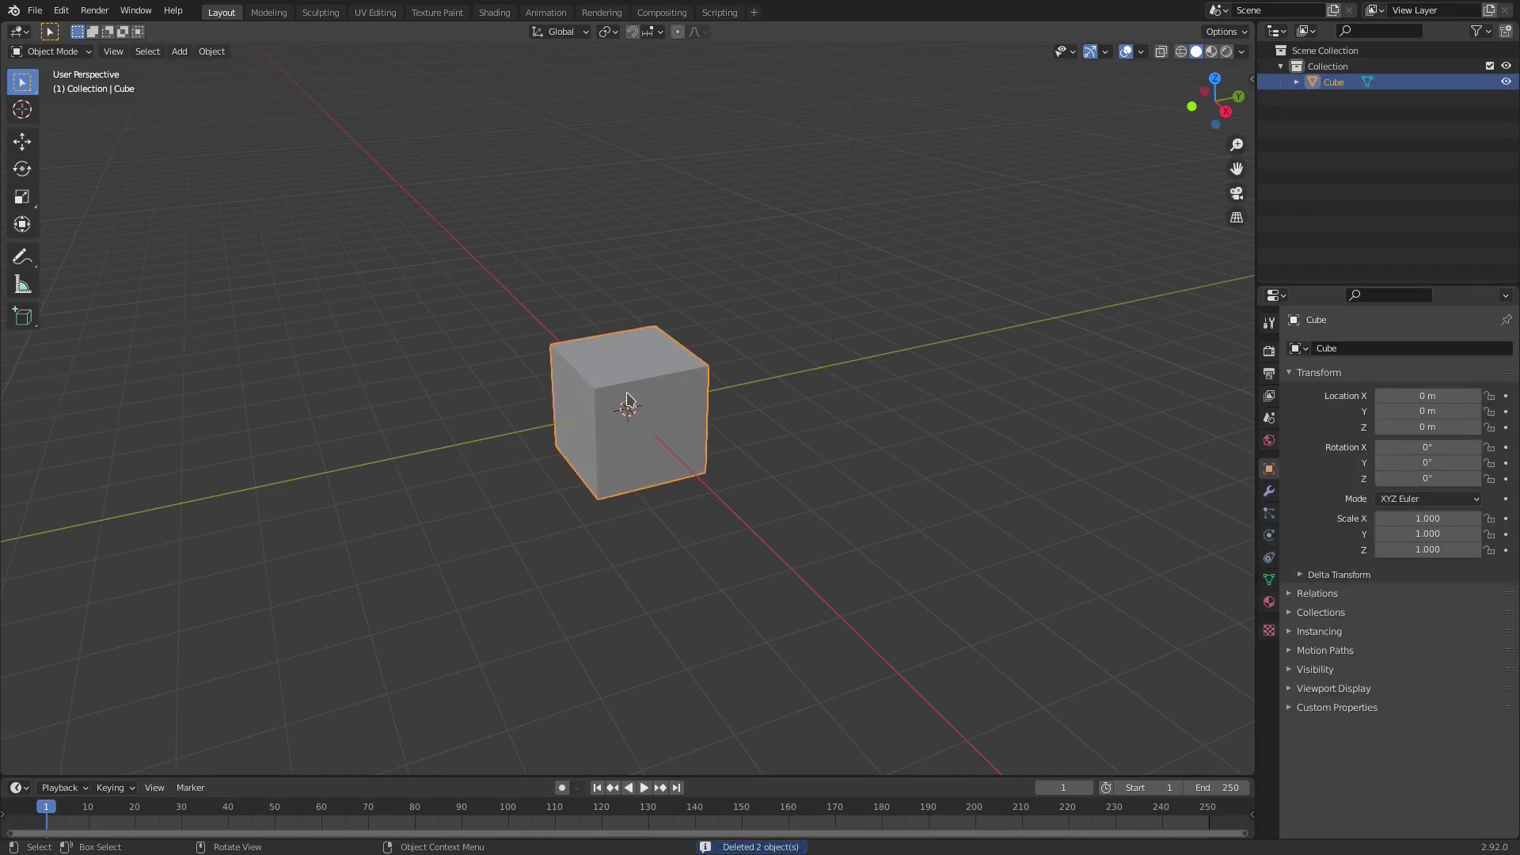
key("Tab")
scroll(622, 401, "up", 3)
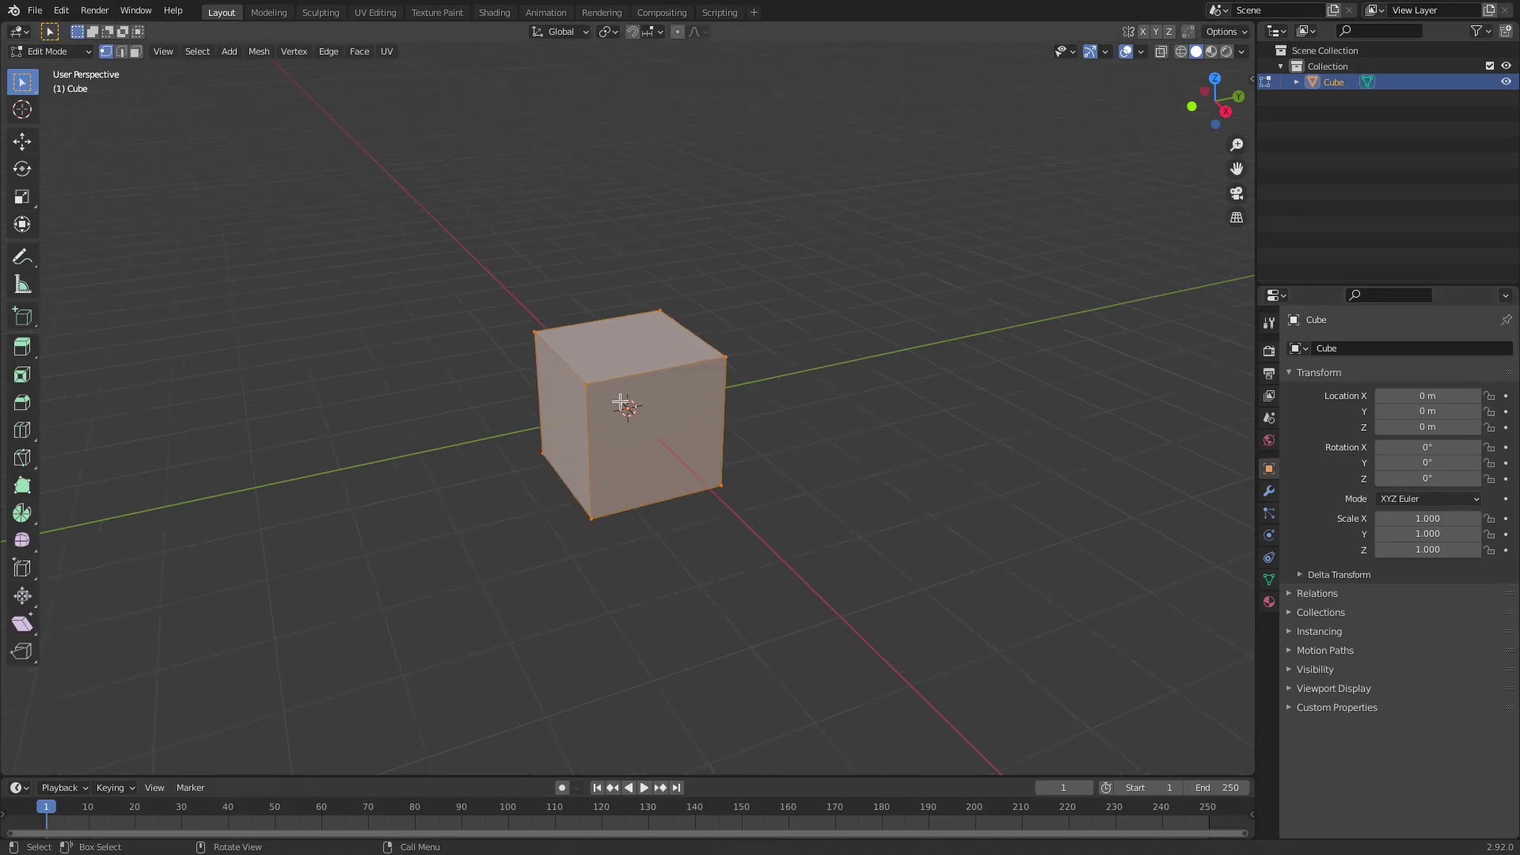
middle_click_drag(759, 386, 783, 390)
right_click(760, 386)
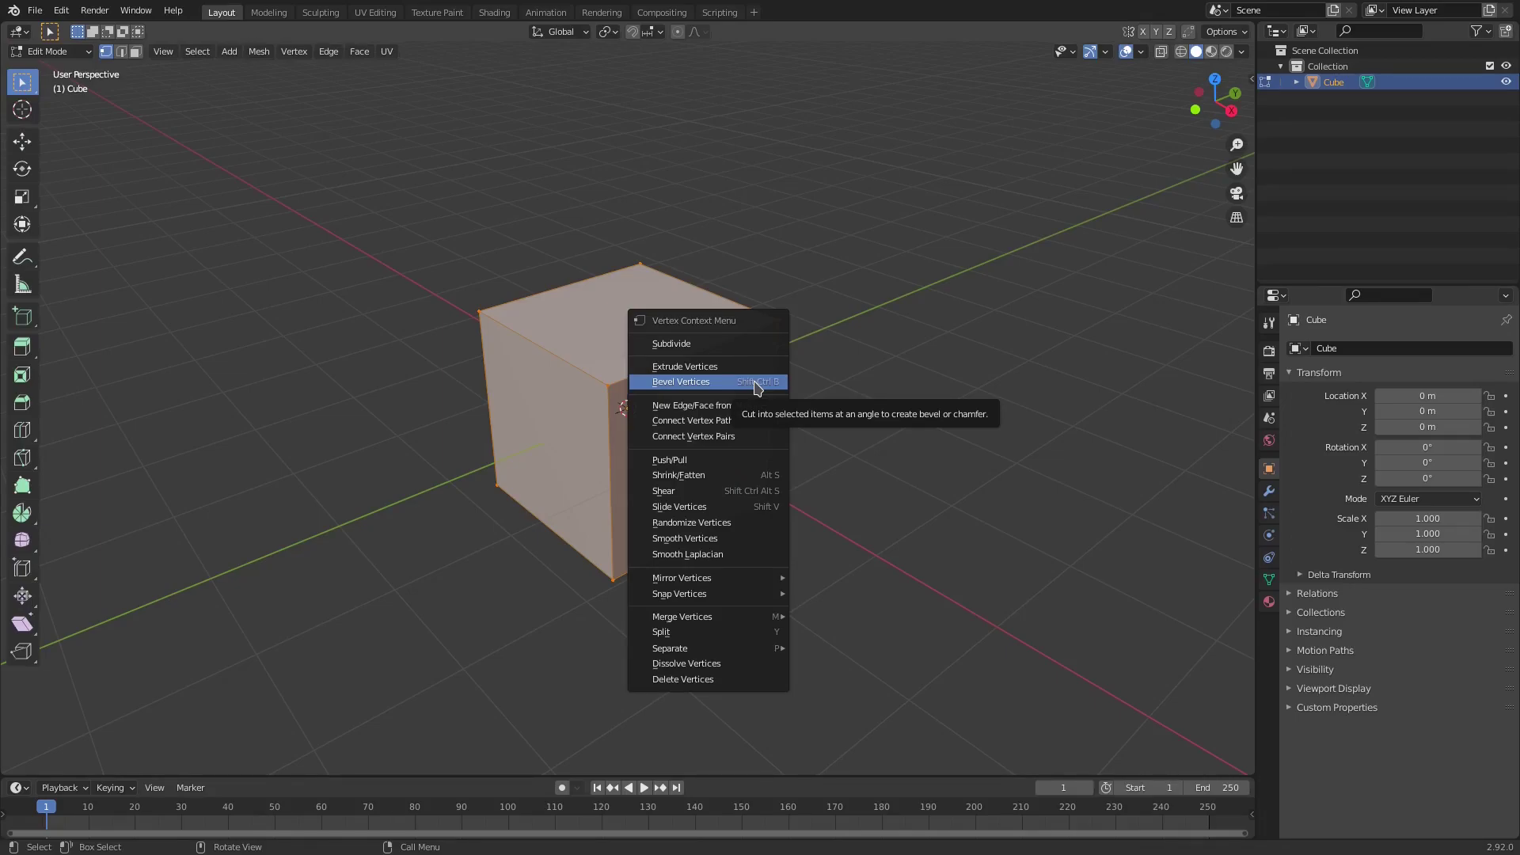
left_click(756, 382)
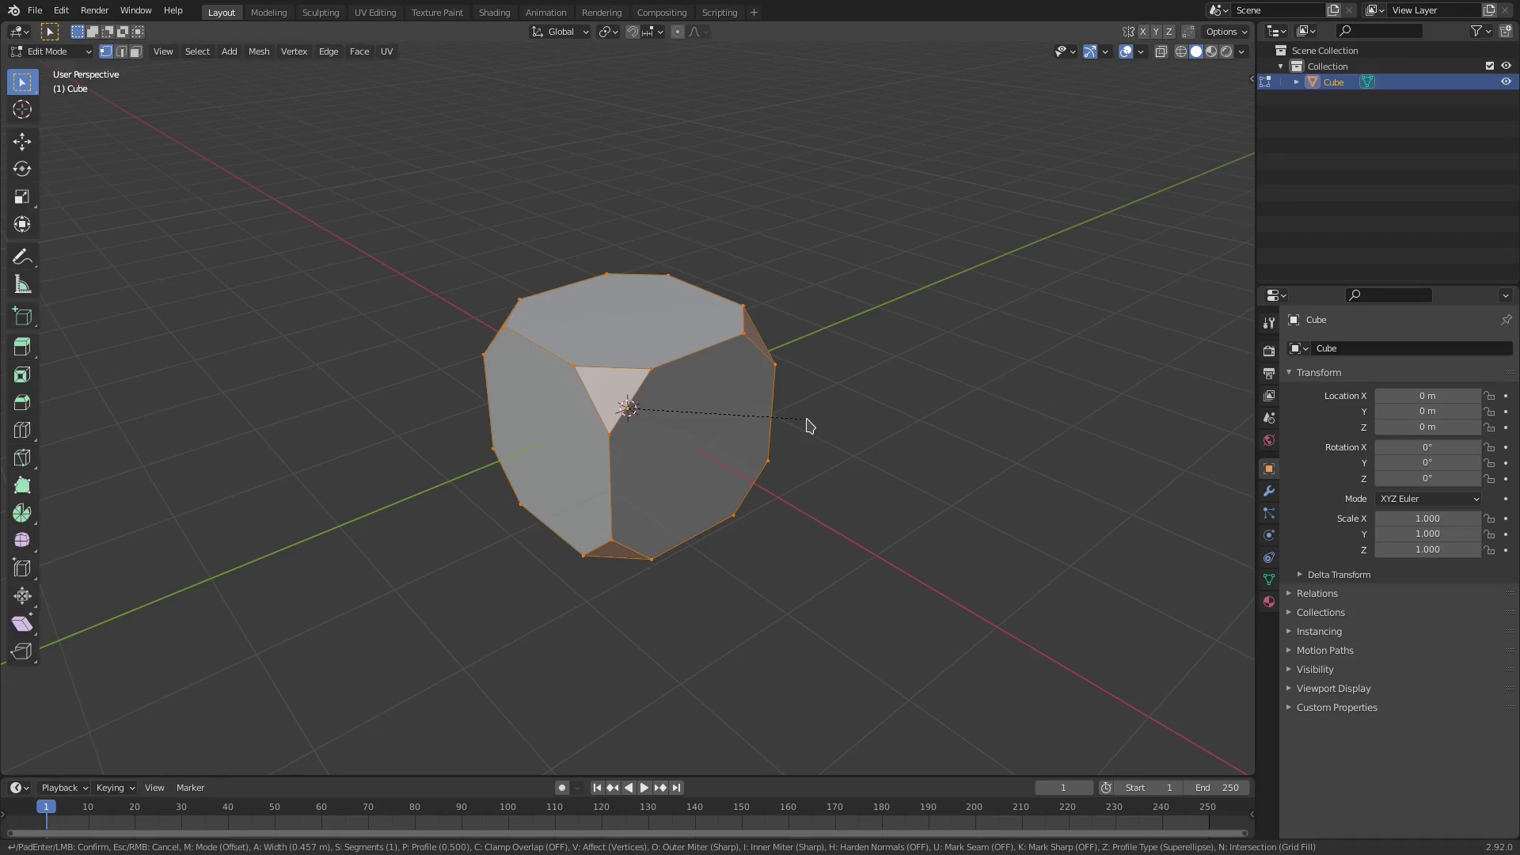
type("0.1")
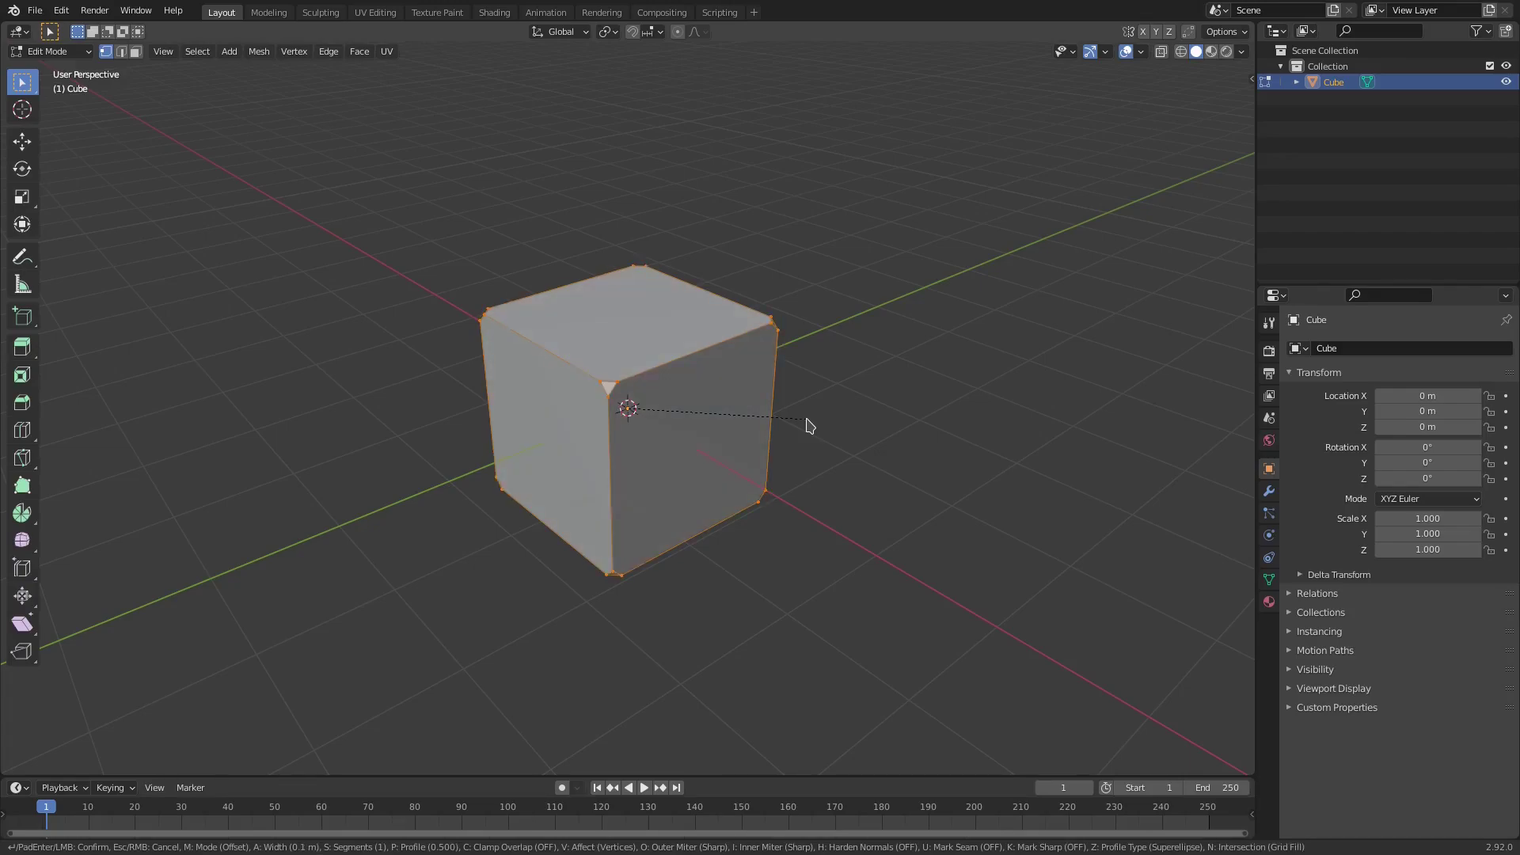
key("Escape")
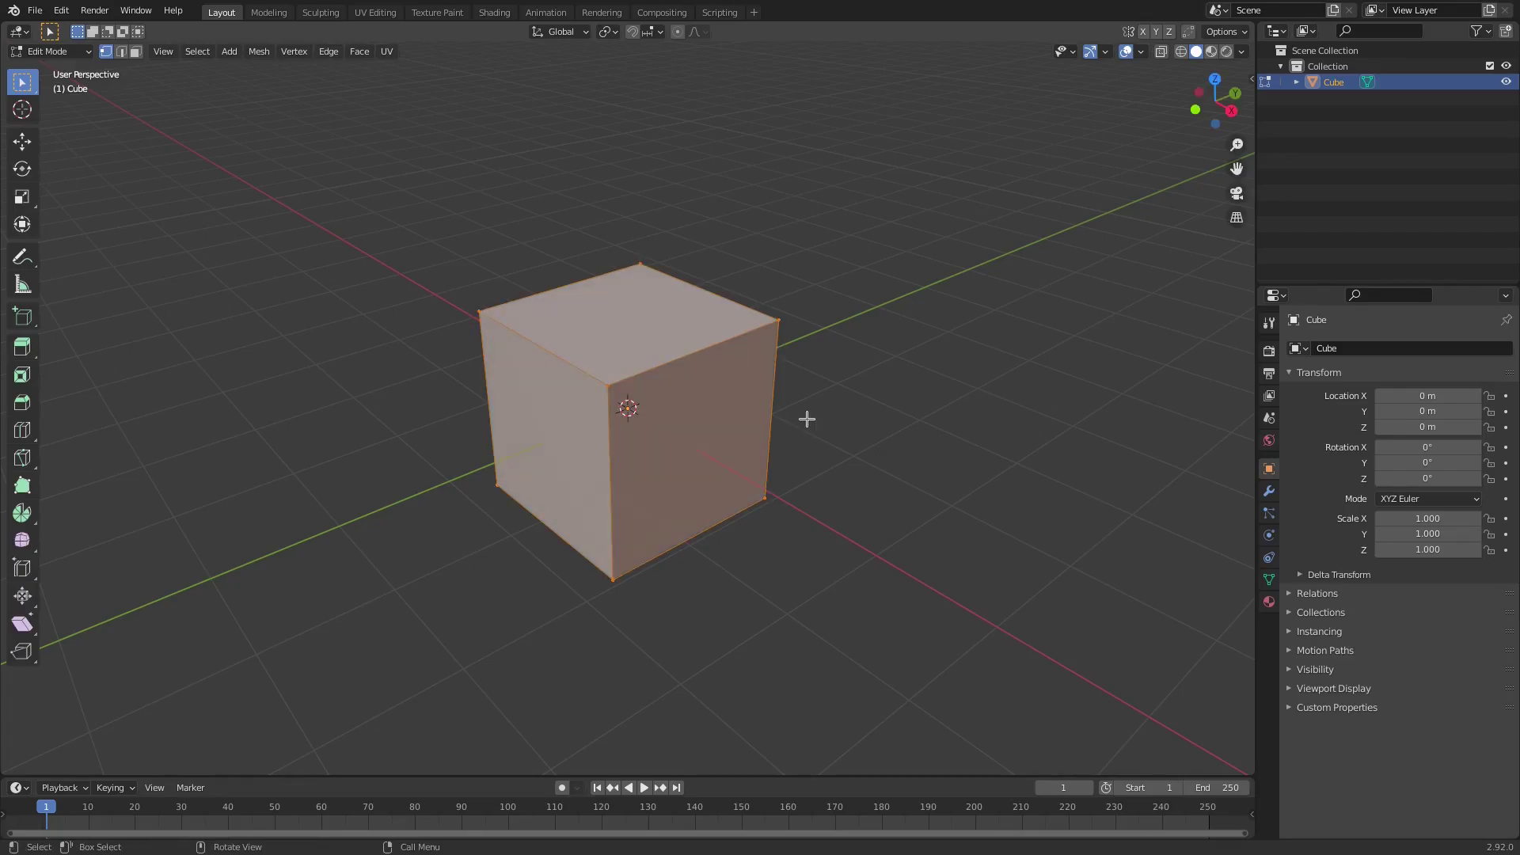
Bevel all of the cube's vertices with a width of 1 m and one segment, checking the shape in Object Mode.
right_click(744, 417)
left_click(743, 413)
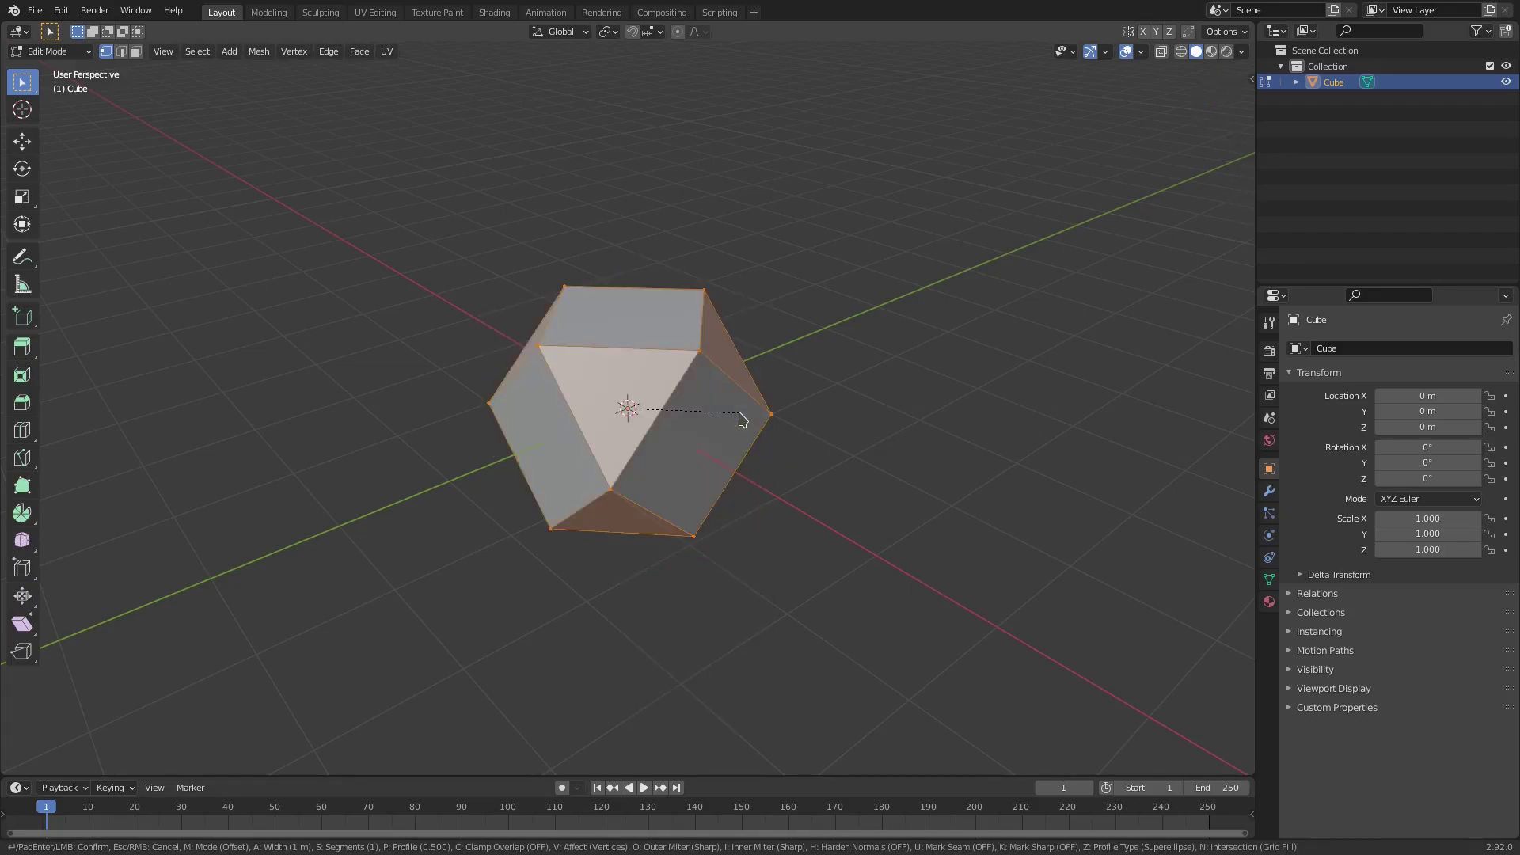
left_click(740, 412)
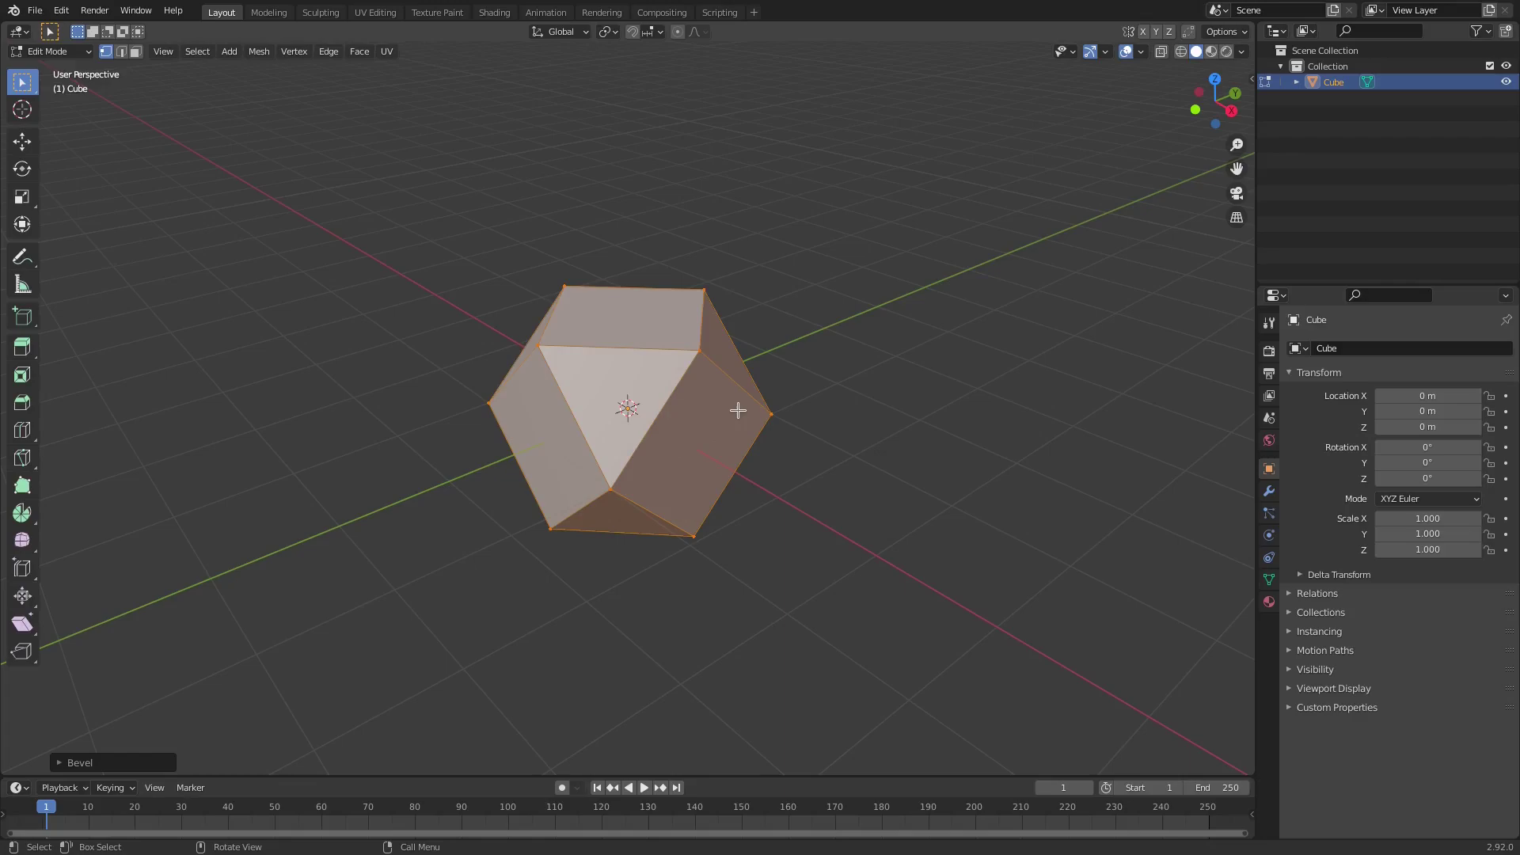
middle_click_drag(738, 425, 958, 489)
key("Tab")
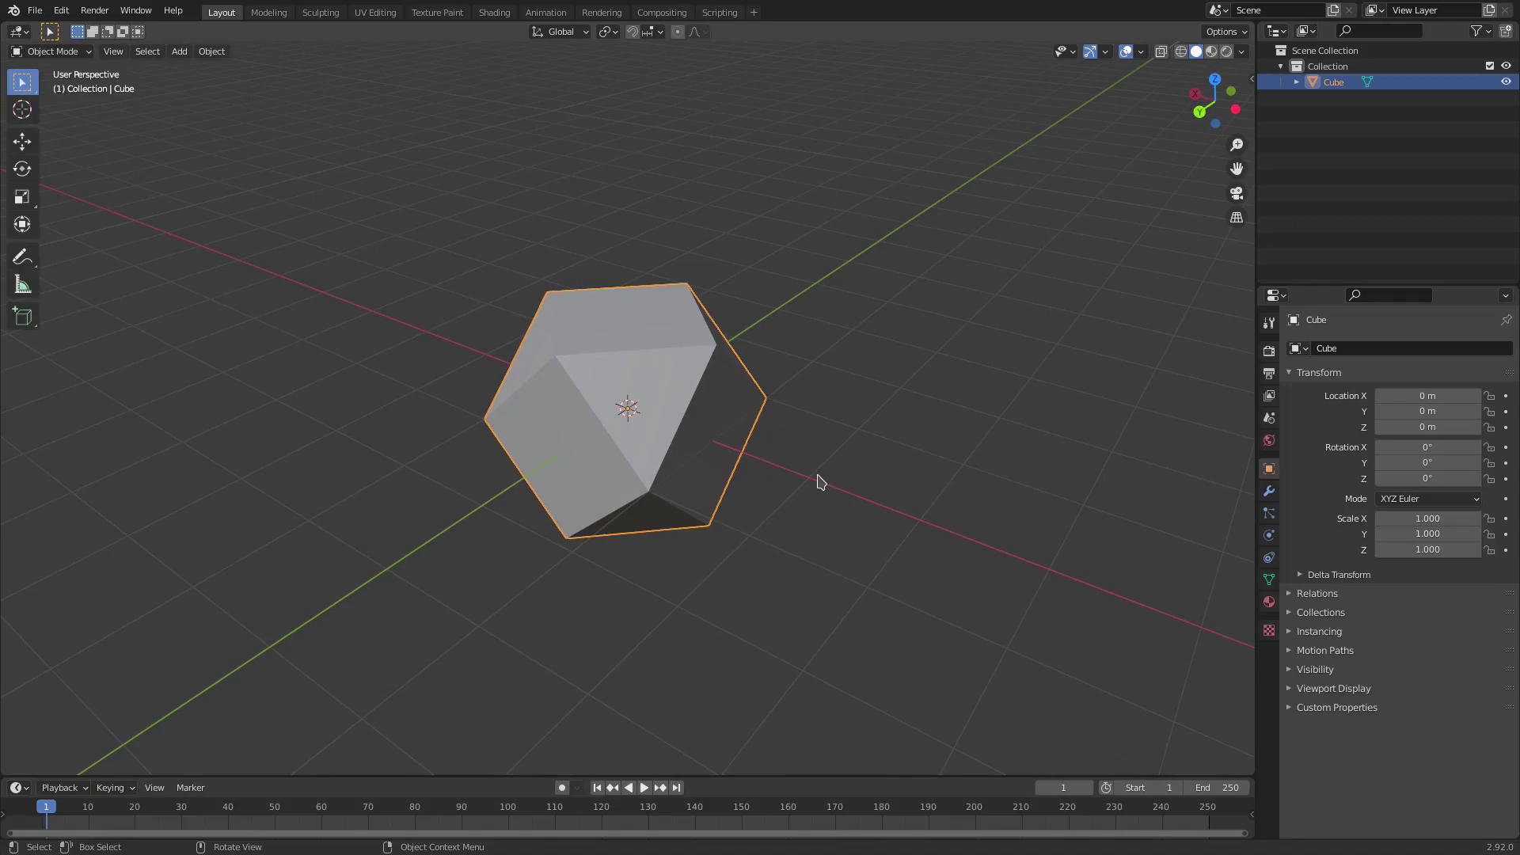
key("Tab")
Select all the triangular faces in face select mode and inset them by about 0.12 m.
scroll(839, 463, "up", 2)
middle_click_drag(862, 455, 673, 428)
left_click(136, 53)
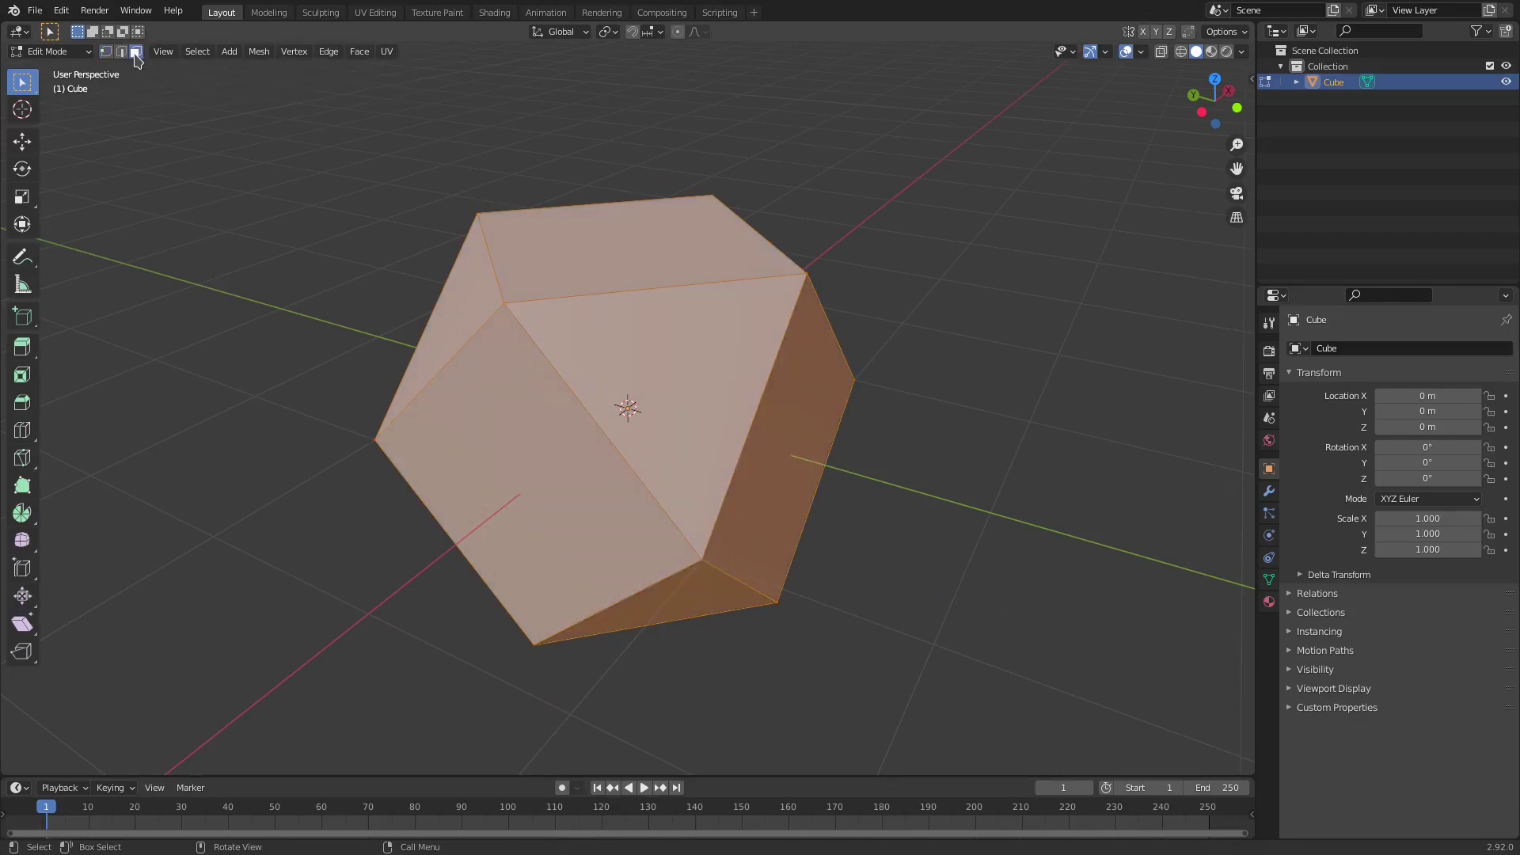
left_click(665, 379)
middle_click_drag(510, 344, 744, 395)
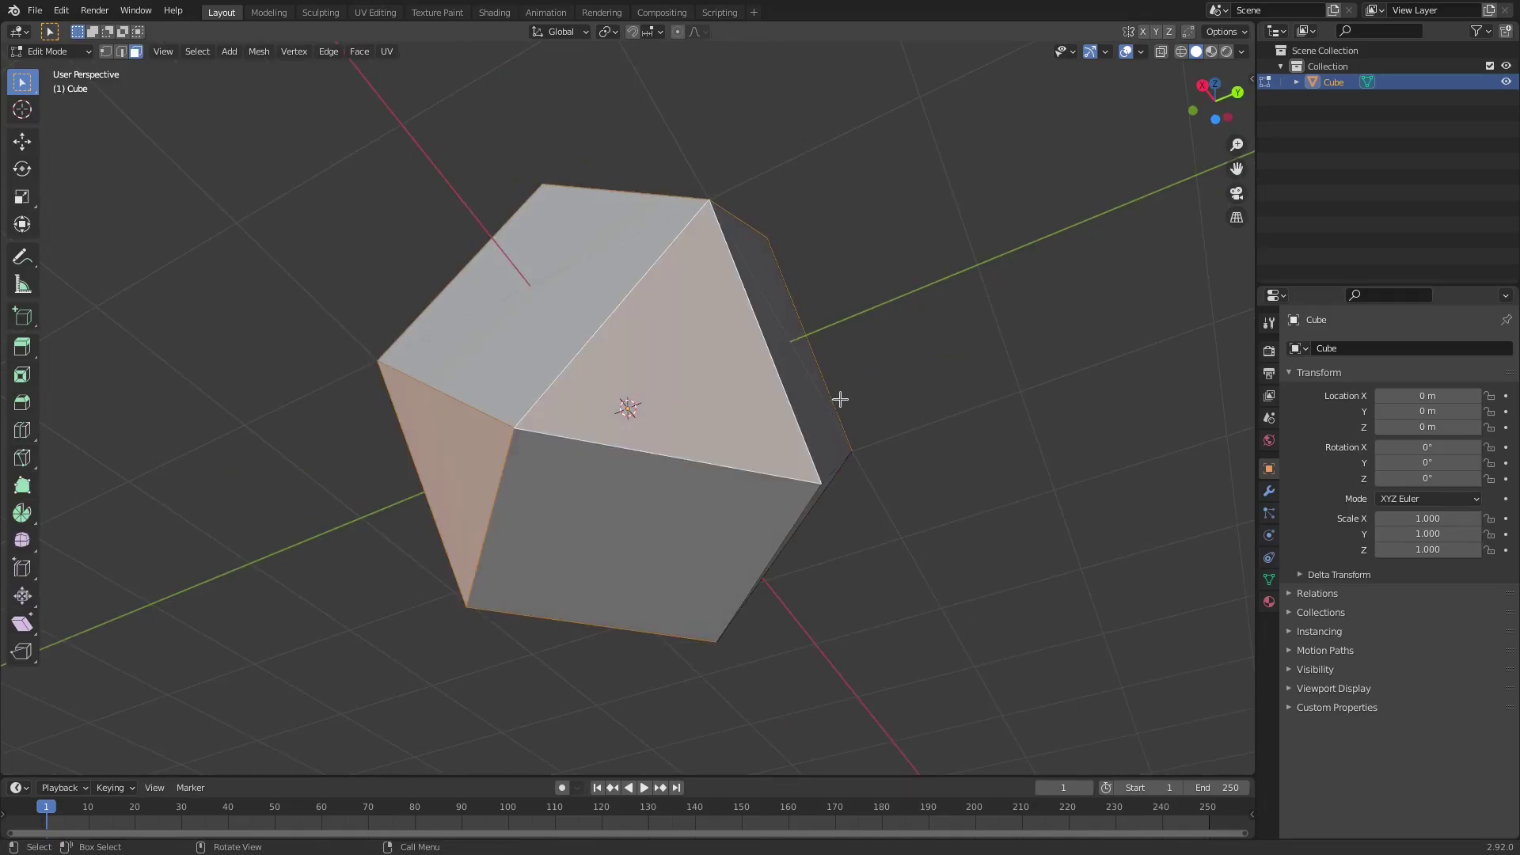
middle_click_drag(838, 397, 619, 250)
middle_click_drag(730, 398, 392, 374)
key("i")
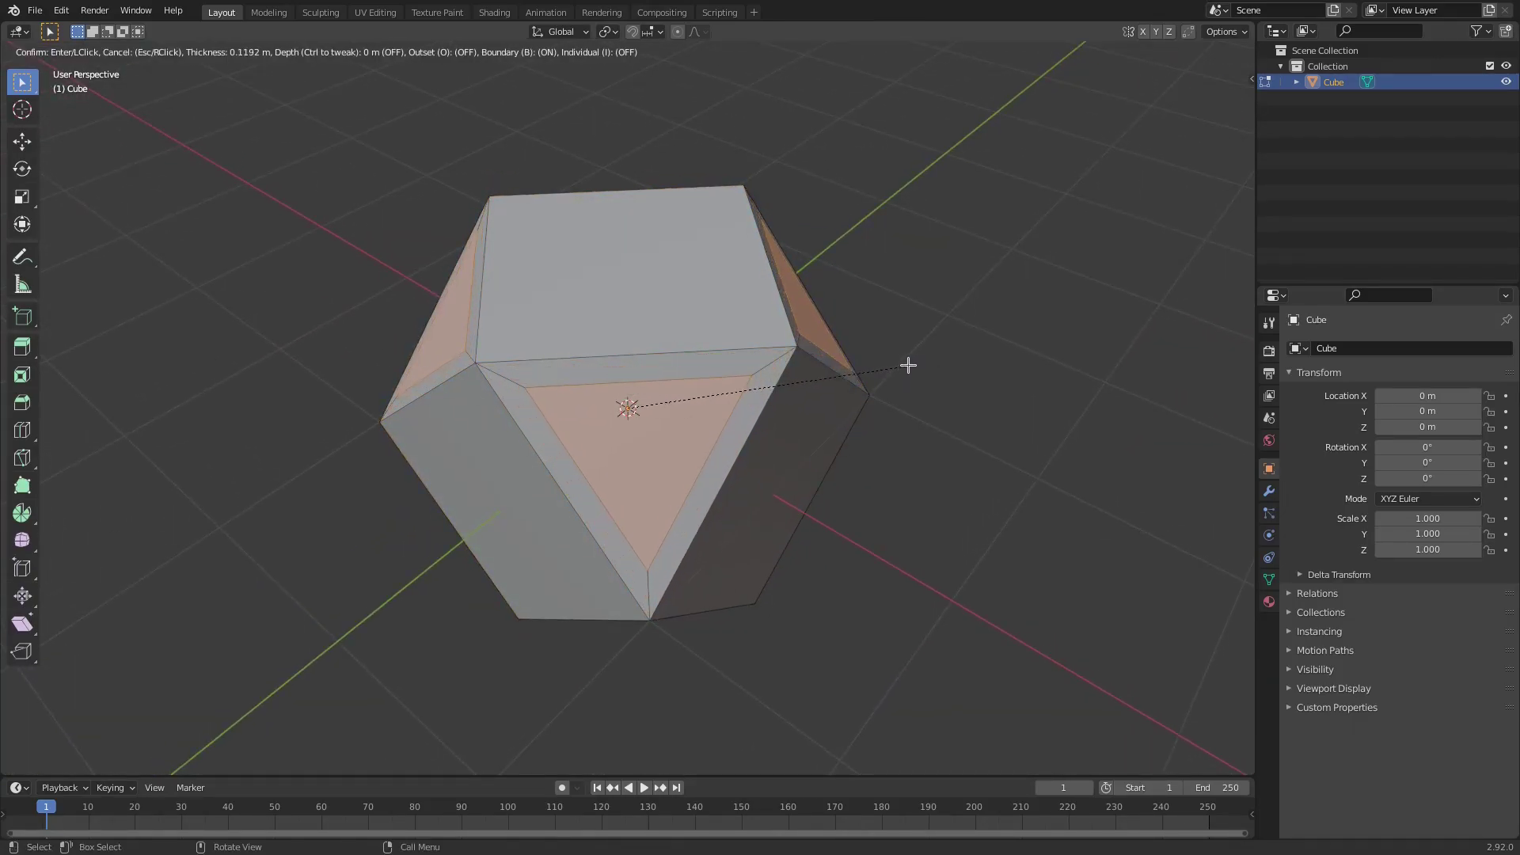
left_click(908, 365)
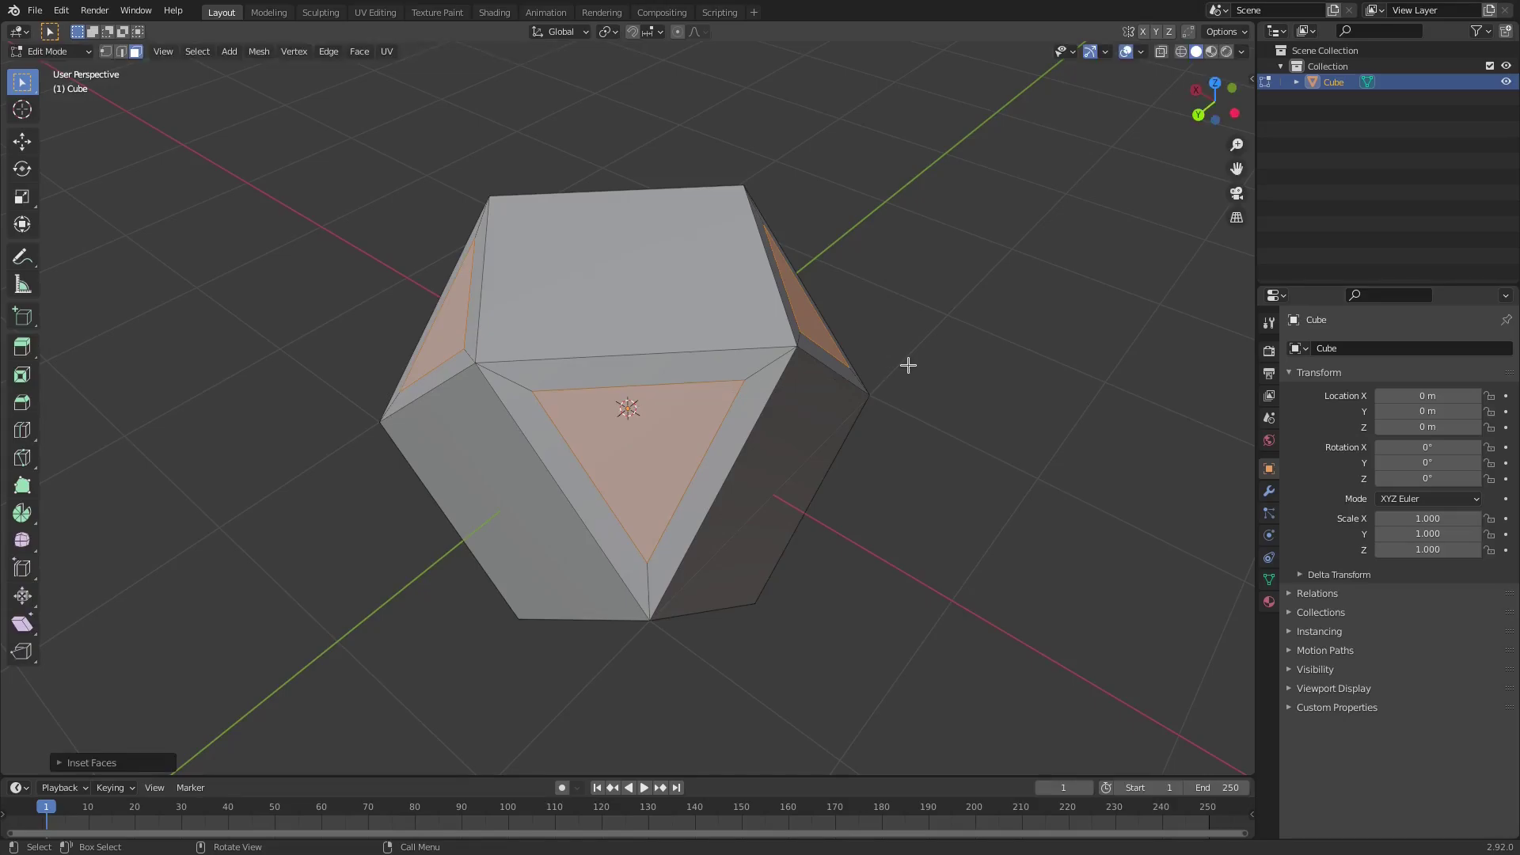
Extrude the inset triangular faces inward to form recesses in the solid.
middle_click_drag(908, 365, 880, 379)
key("e")
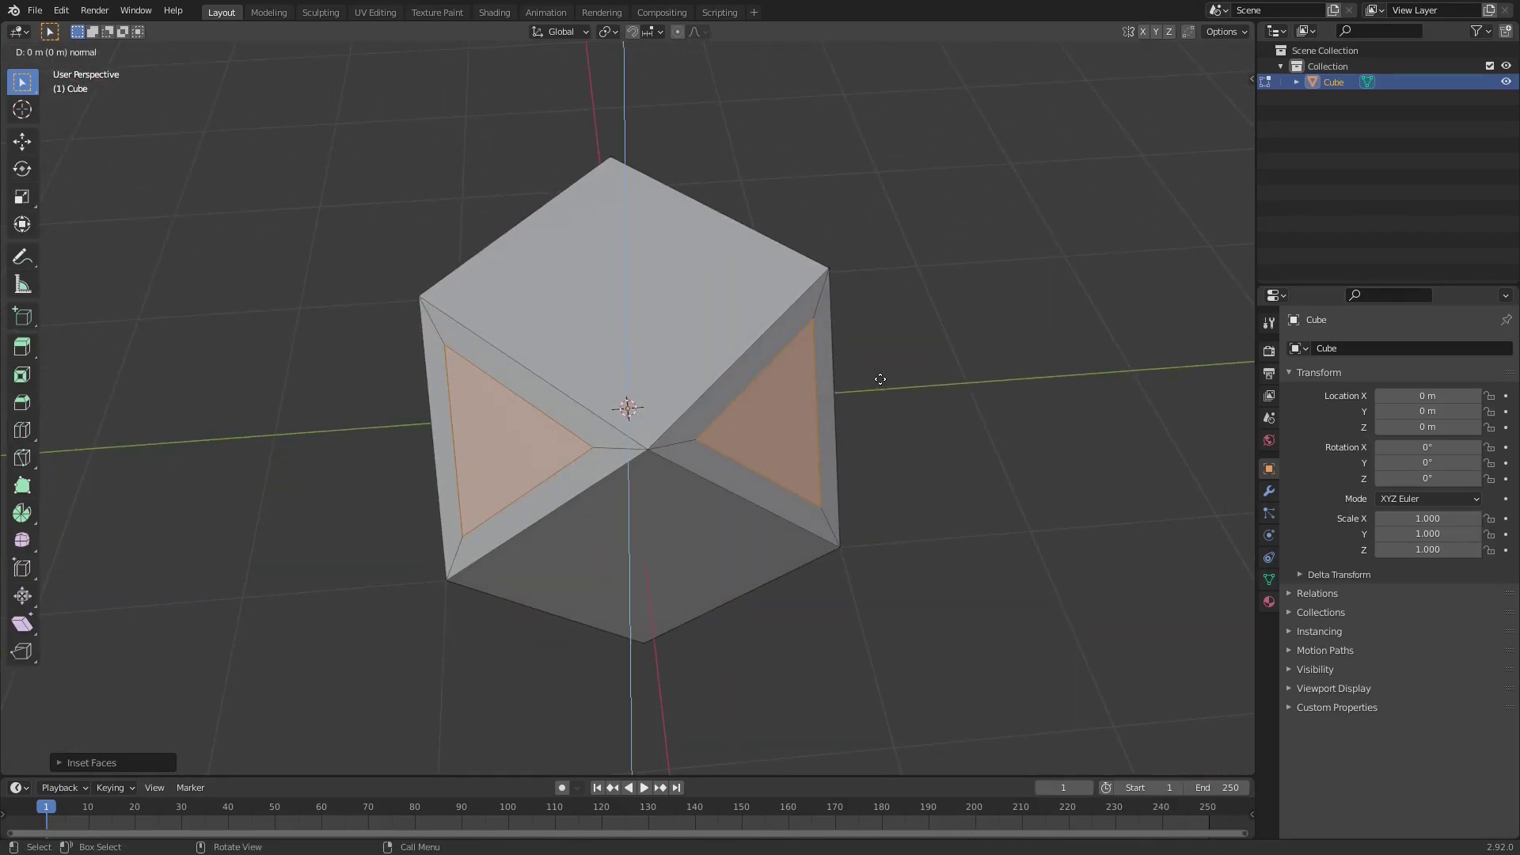
left_click(801, 380)
middle_click_drag(801, 380, 1117, 425)
key("Tab")
key("Tab")
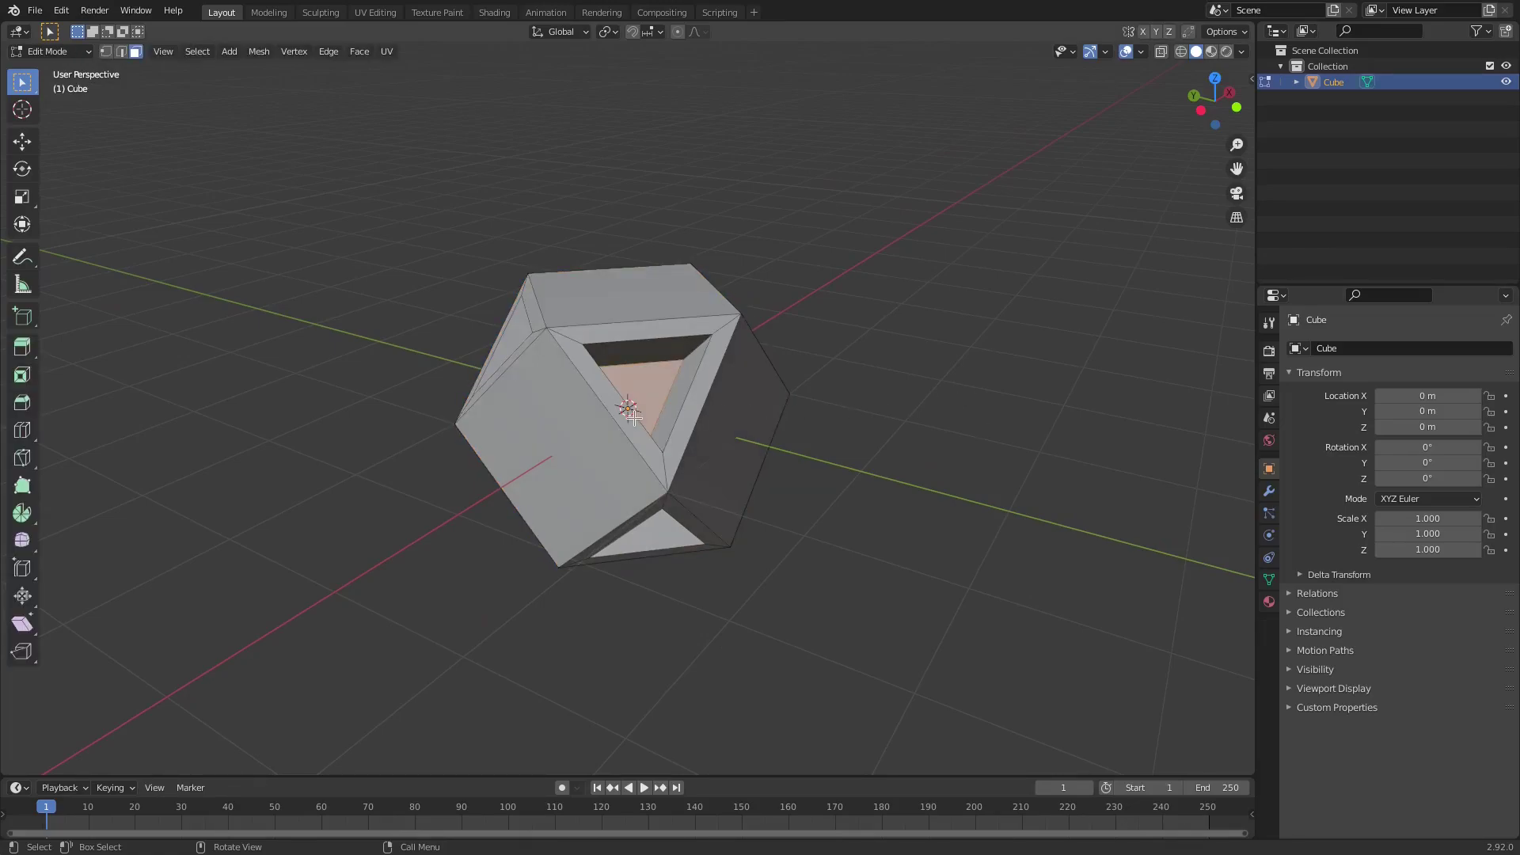
Select all six square faces and bevel their corner vertices with a width of about 0.68 m.
left_click(581, 484)
left_click(736, 459, "shift")
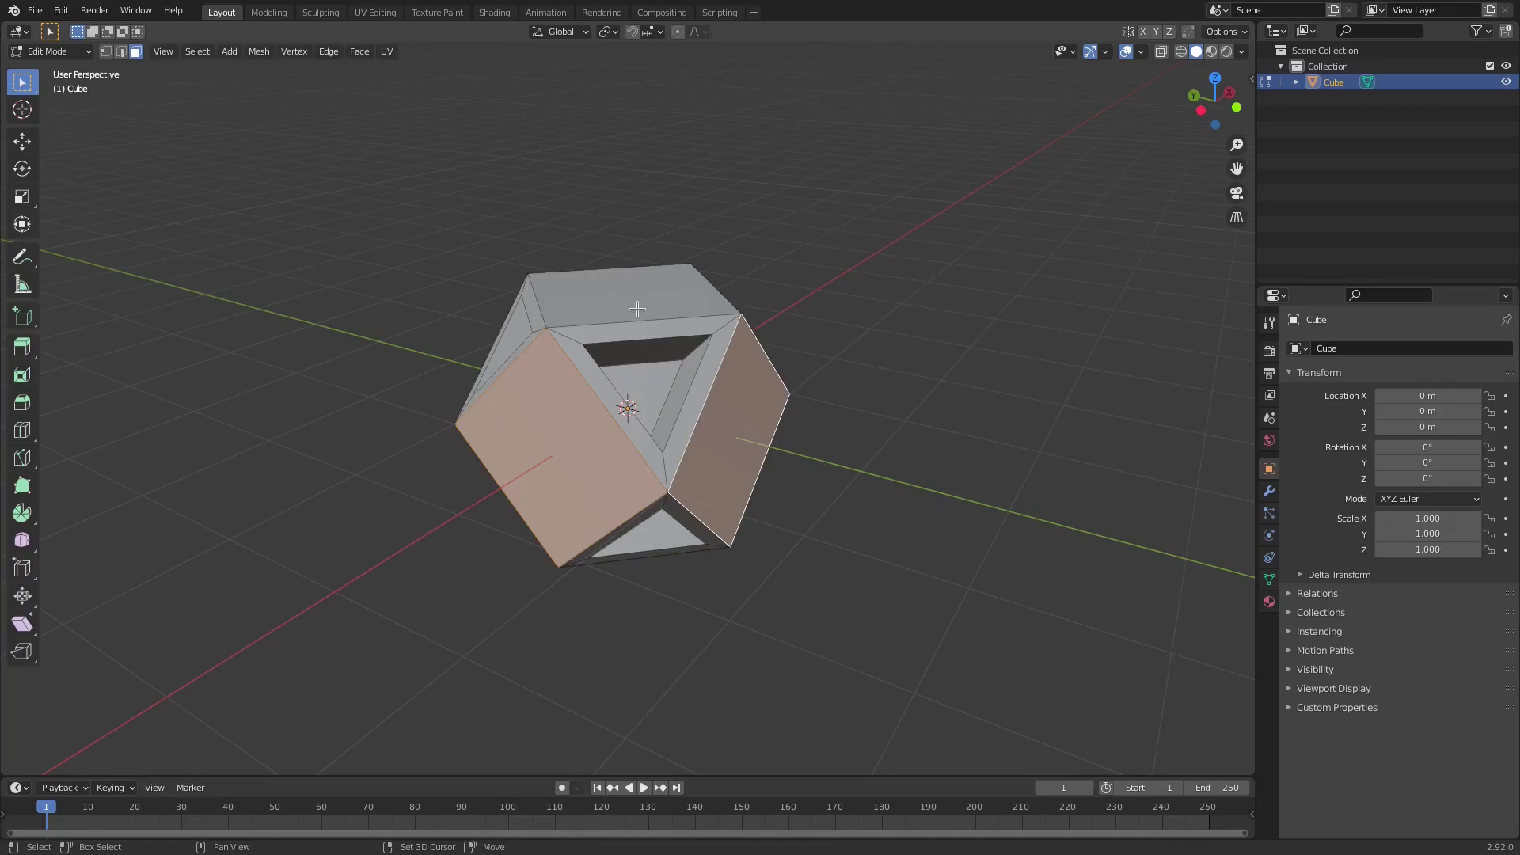
left_click(639, 309, "shift")
middle_click_drag(827, 404, 777, 459)
left_click(604, 499, "shift")
scroll(801, 491, "up", 3)
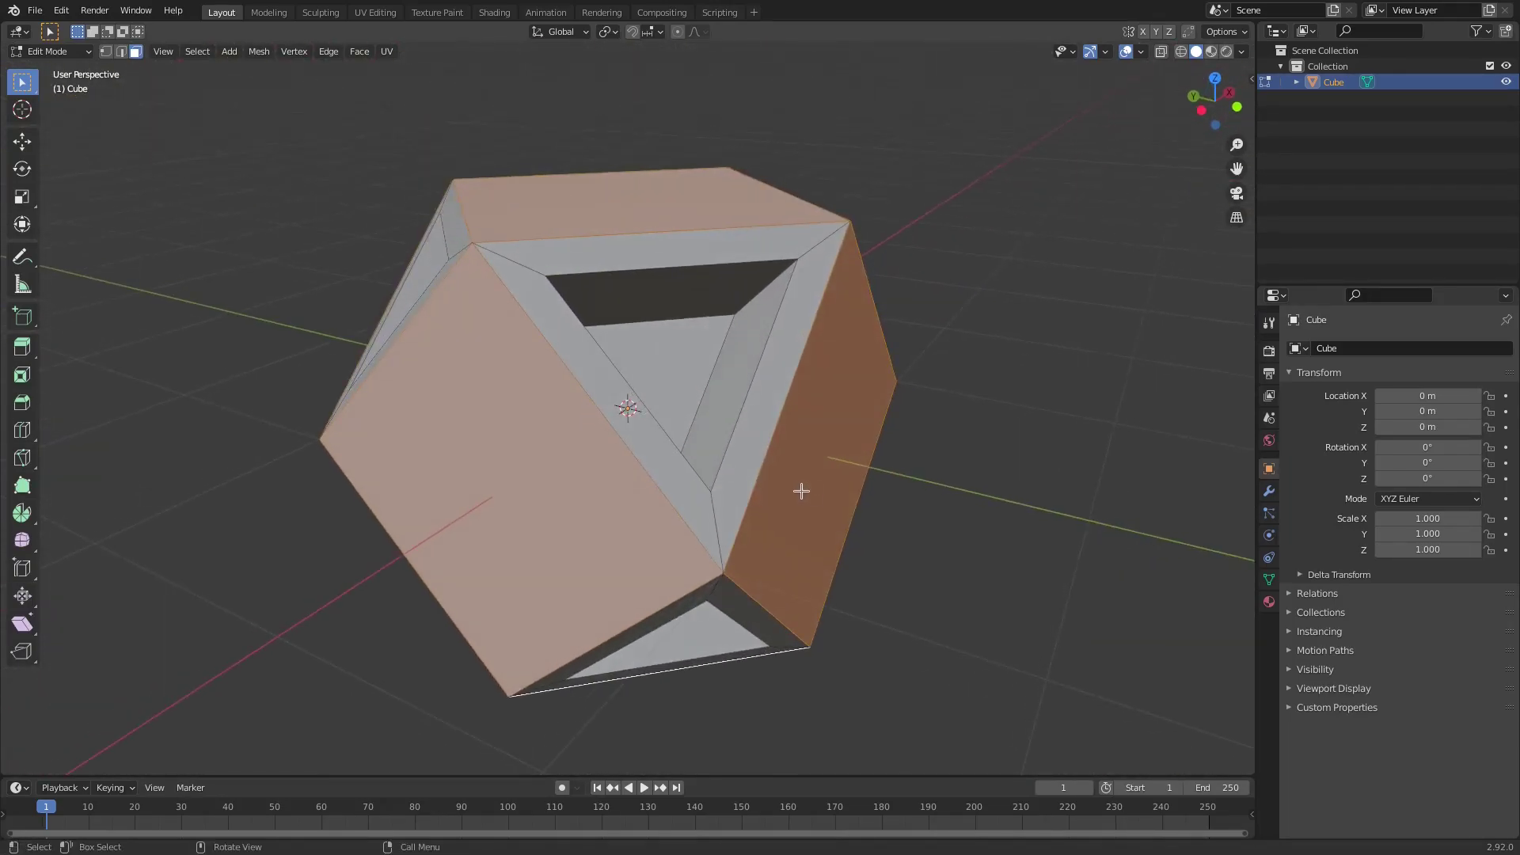
right_click(728, 461)
left_click(106, 52)
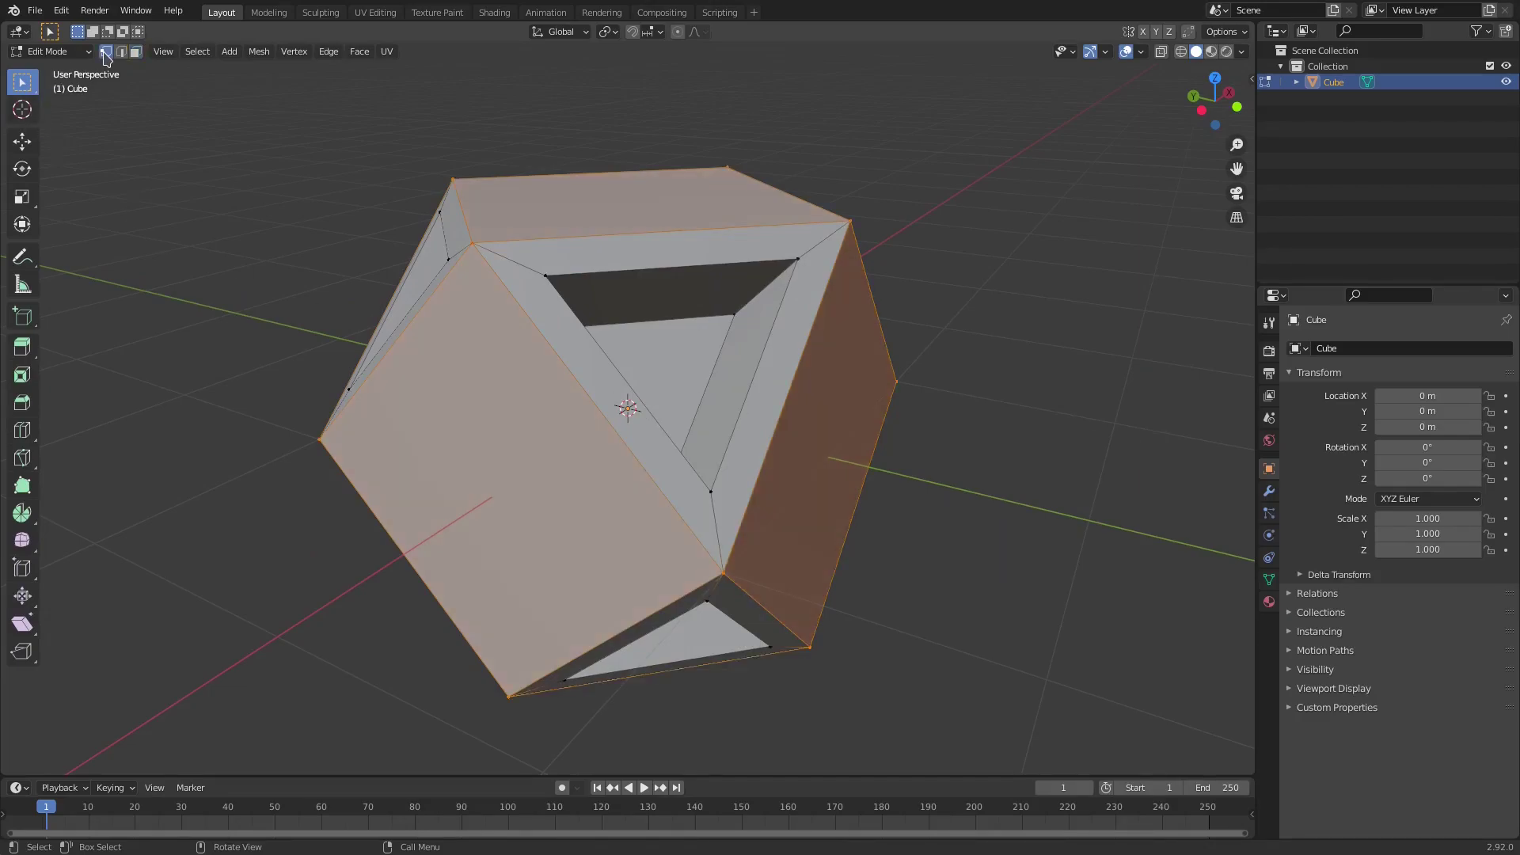
right_click(633, 466)
left_click(633, 461)
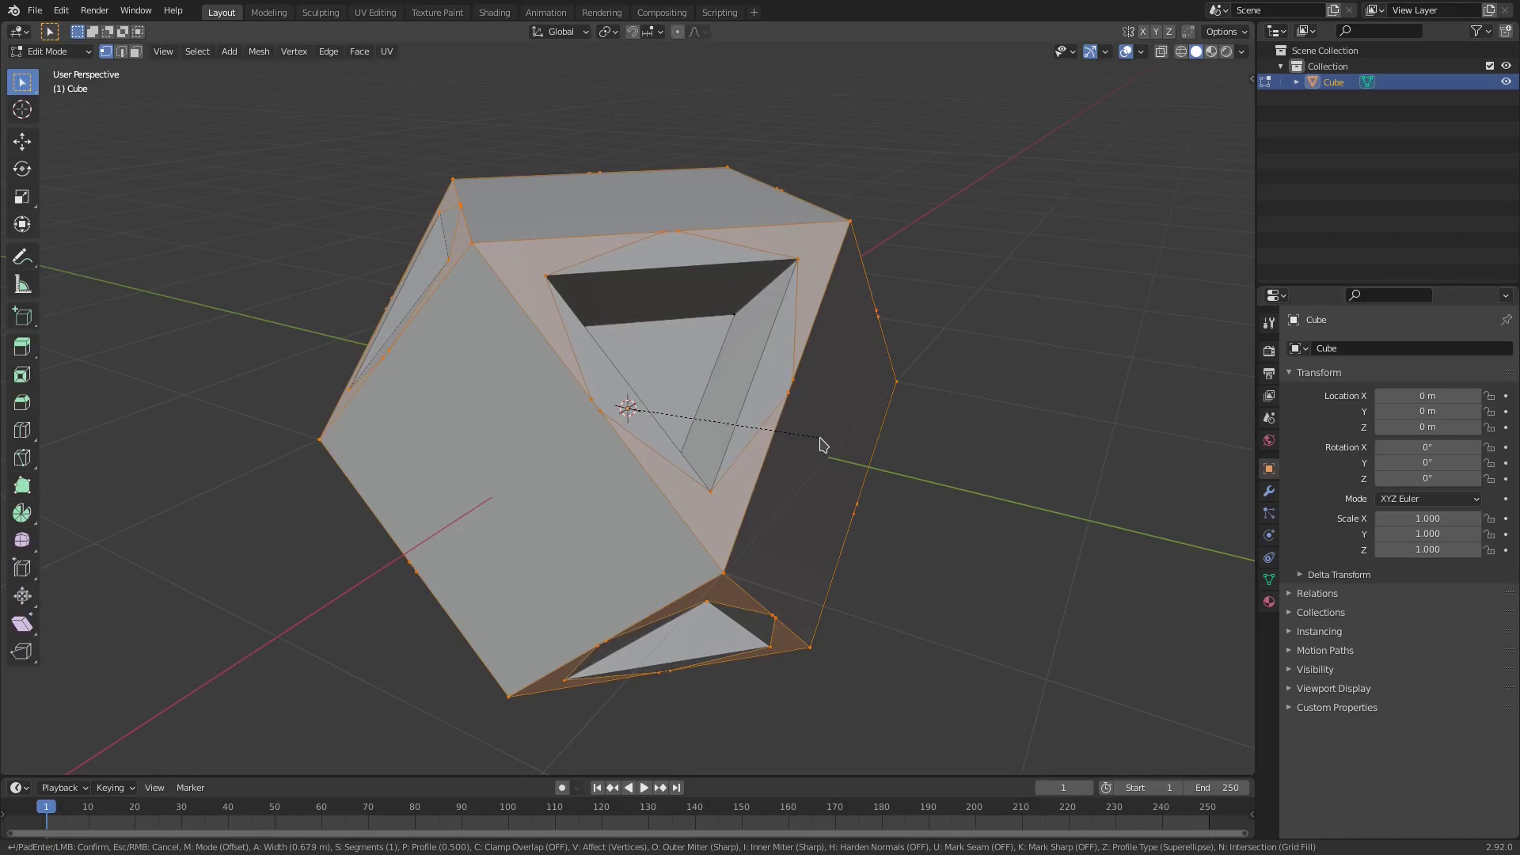
left_click(820, 443)
Select all the arrow-shaped corner faces around the triangular recesses on every side of the solid, using face select mode.
scroll(602, 399, "up", 3)
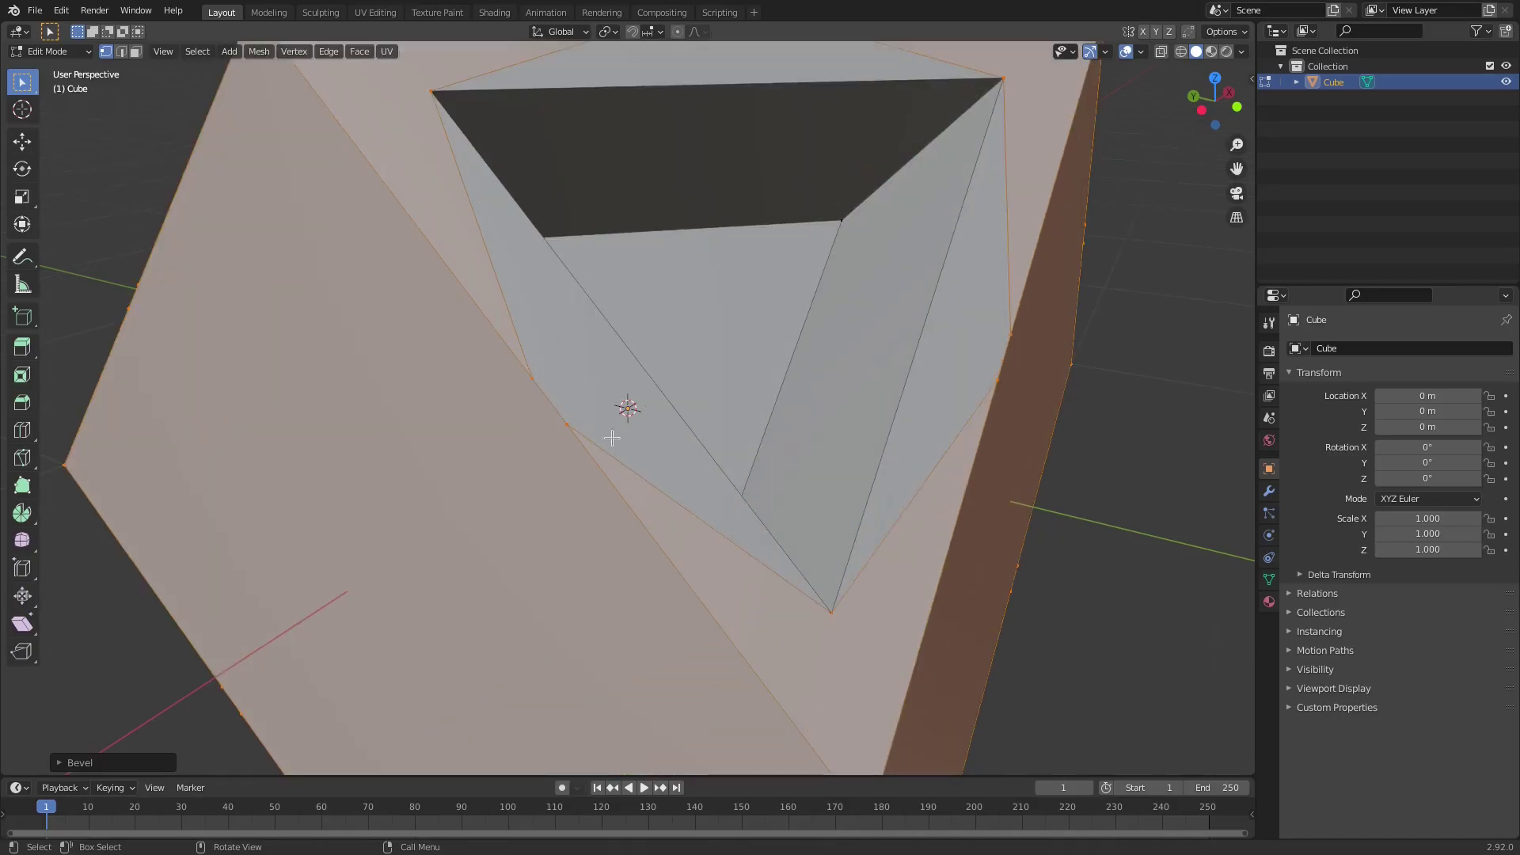
scroll(613, 394, "down", 3)
middle_click_drag(621, 393, 936, 479)
middle_click_drag(783, 500, 705, 441)
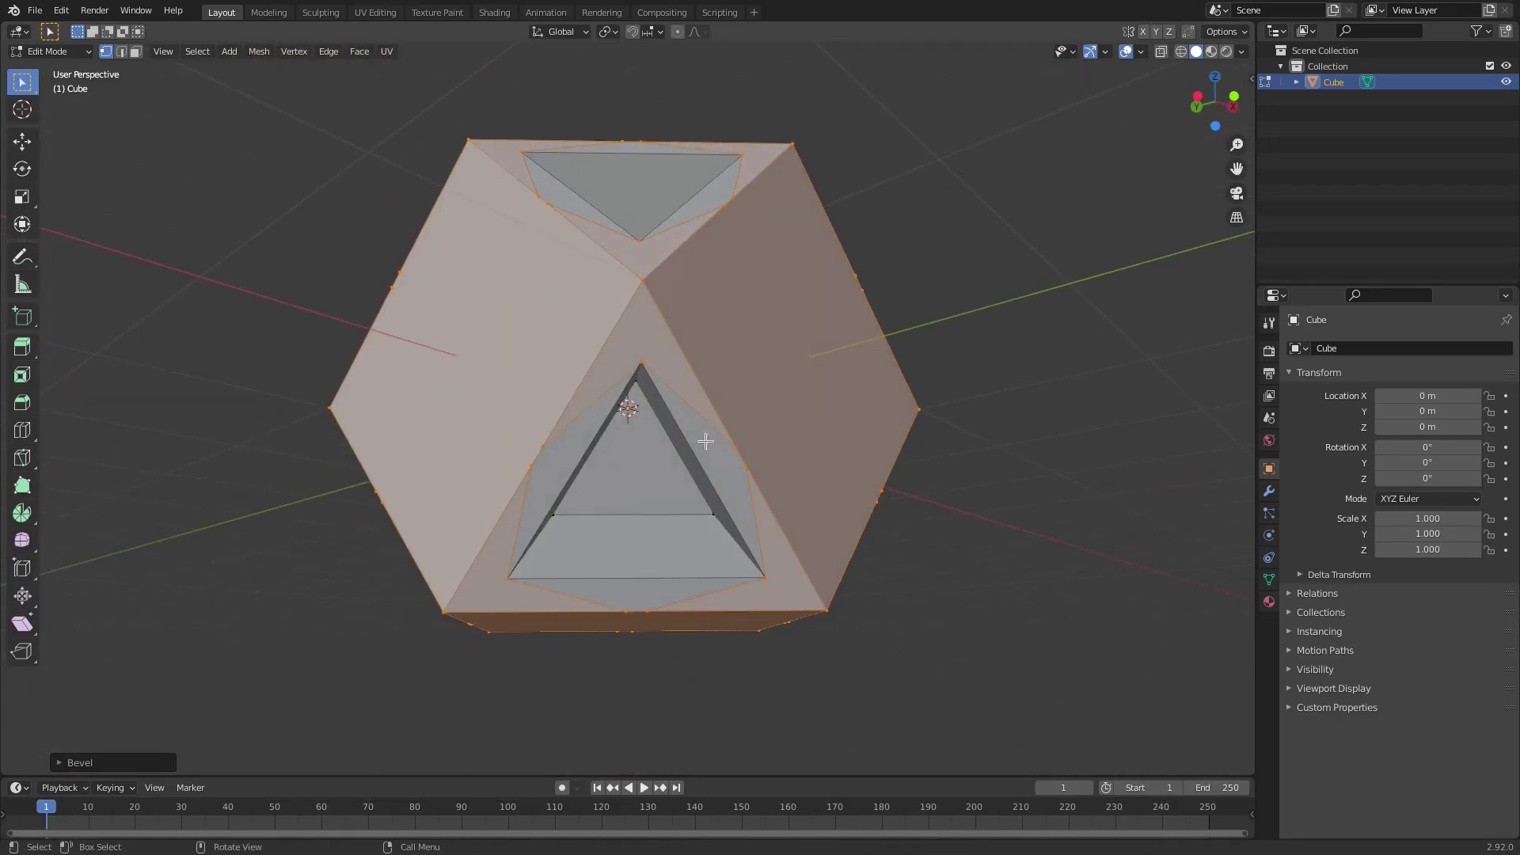
left_click(137, 52)
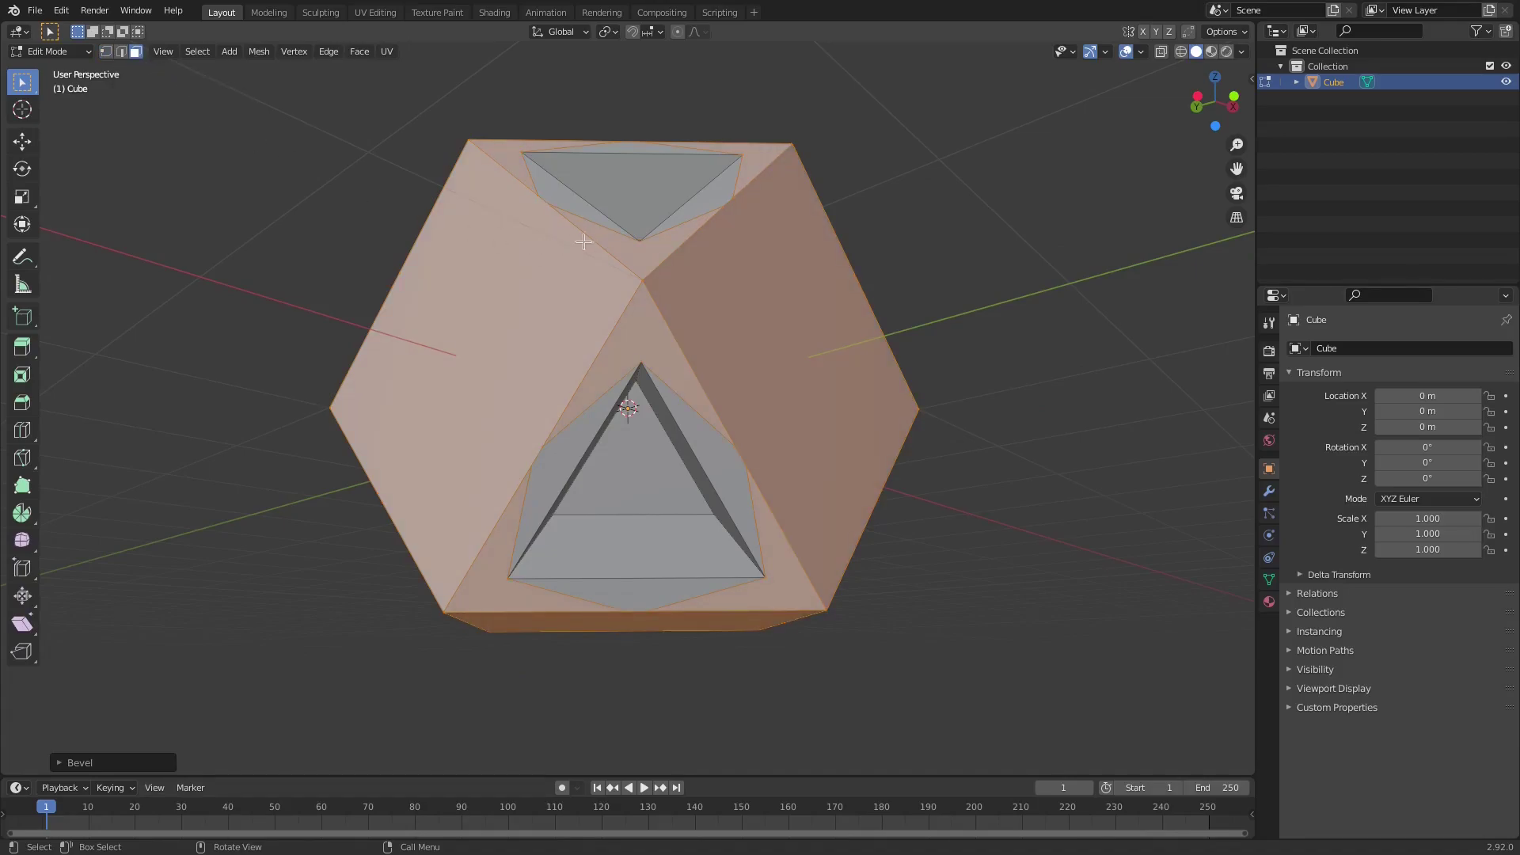
left_click(654, 255)
left_click(634, 336, "shift")
left_click(760, 590, "shift")
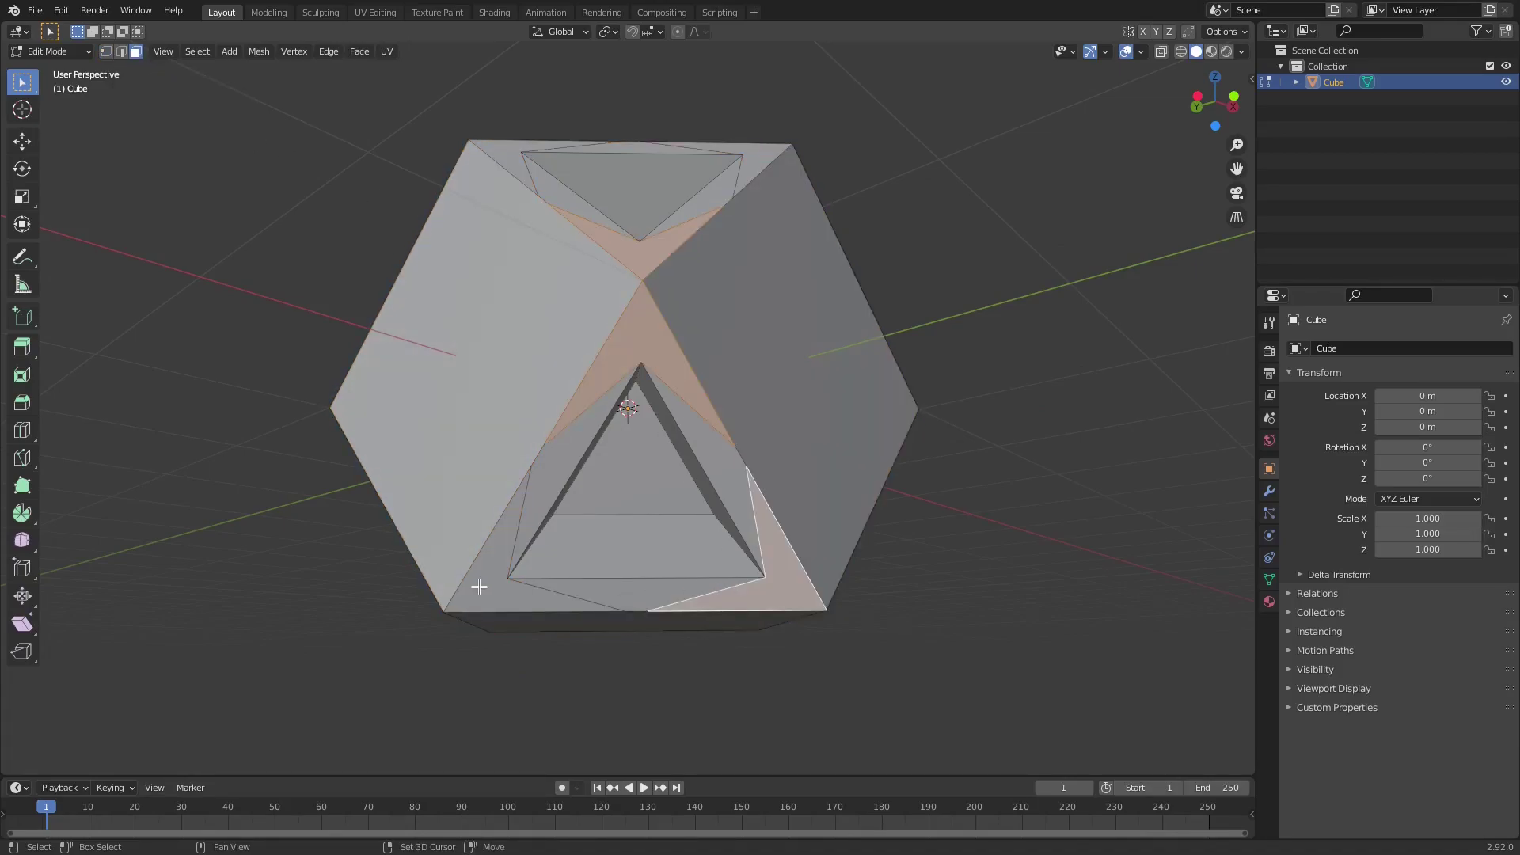
middle_click_drag(479, 587, 809, 339)
left_click(756, 277, "shift")
left_click(491, 261, "shift")
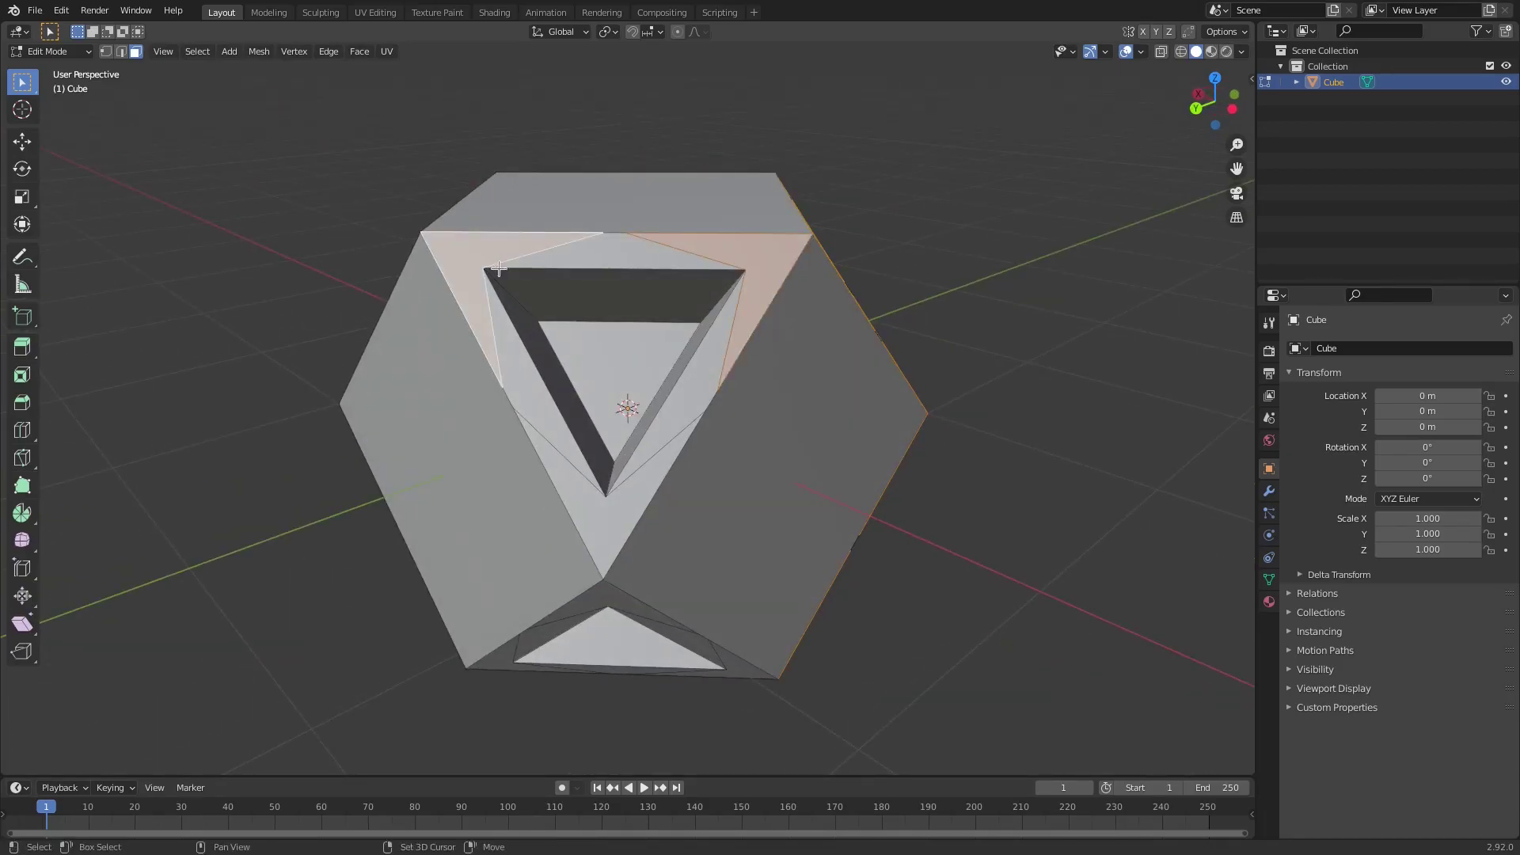
left_click(613, 543, "shift")
middle_click_drag(612, 542, 722, 485)
left_click(713, 276, "shift")
left_click(549, 513, "shift")
left_click(815, 563, "shift")
left_click(682, 542, "shift")
left_click(484, 319, "shift")
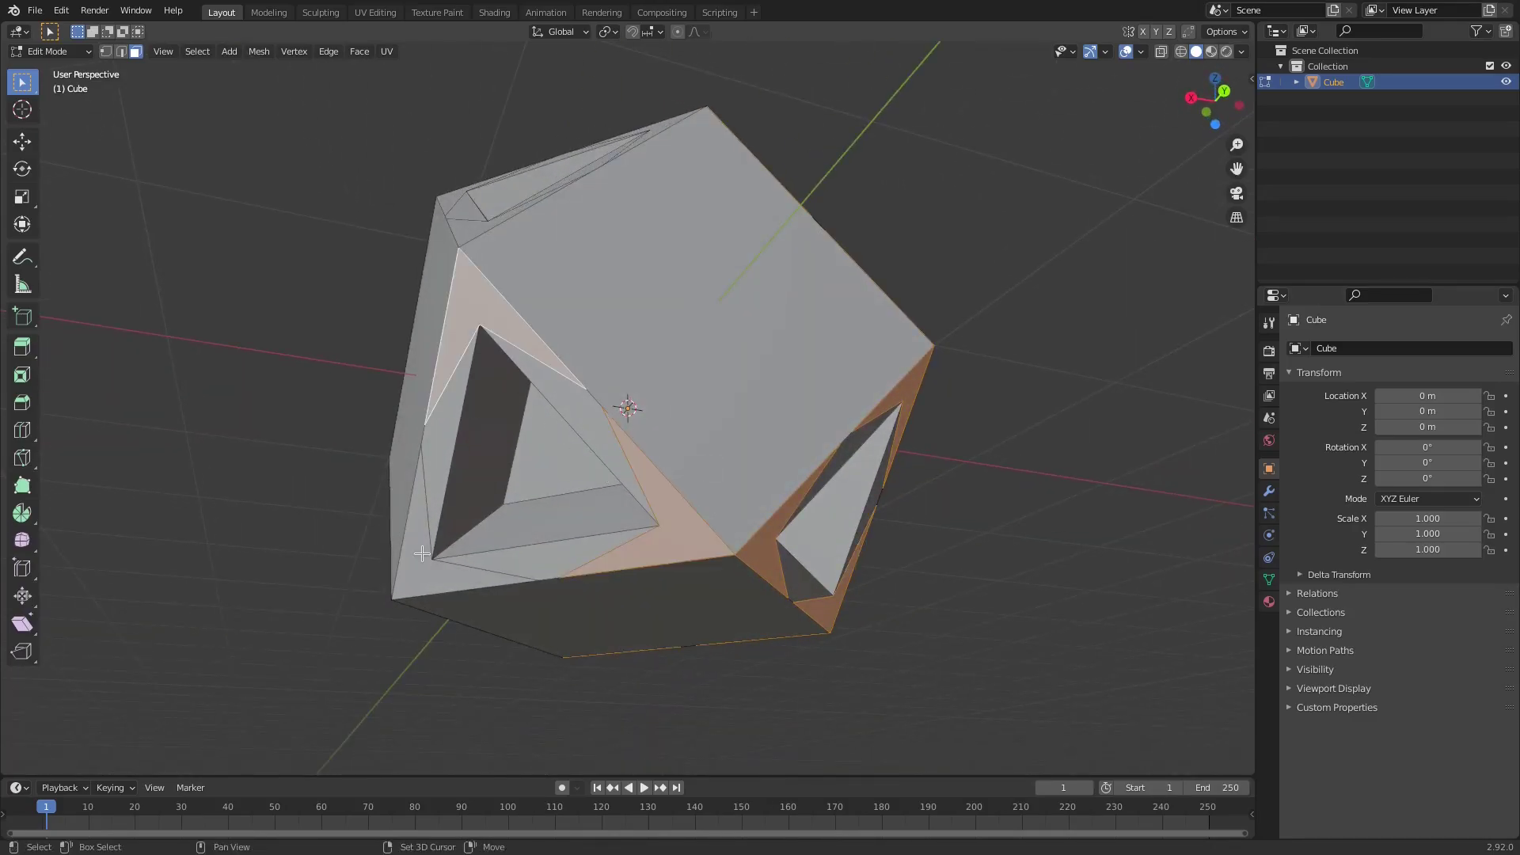
left_click(422, 553, "shift")
middle_click_drag(536, 375, 665, 434)
left_click(808, 366, "shift")
middle_click_drag(602, 250, 548, 309)
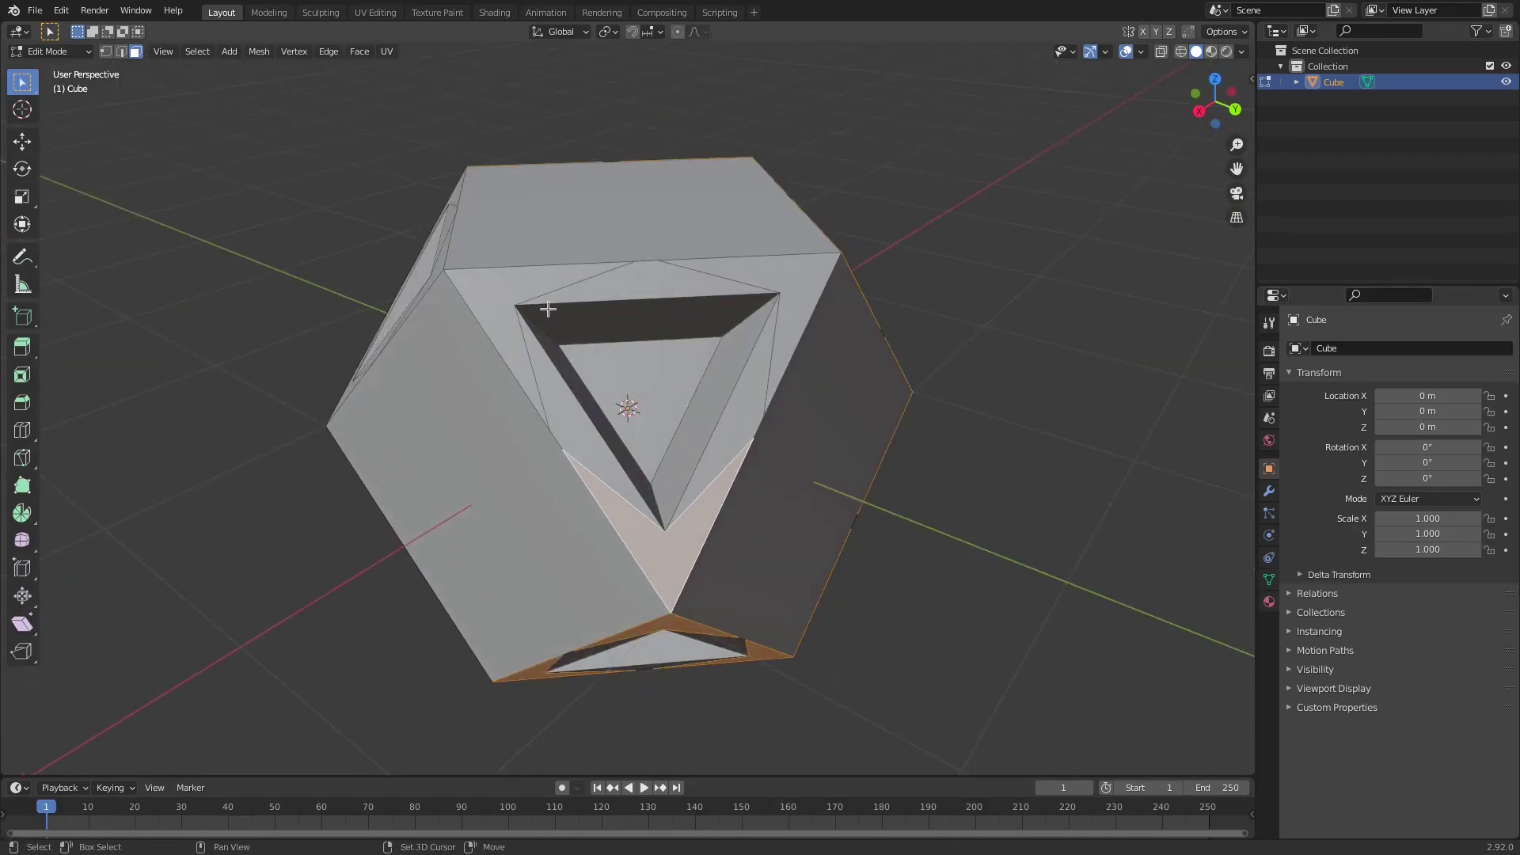
left_click(511, 289, "shift")
left_click(782, 283, "shift")
middle_click_drag(464, 366, 578, 360)
left_click(596, 312, "shift")
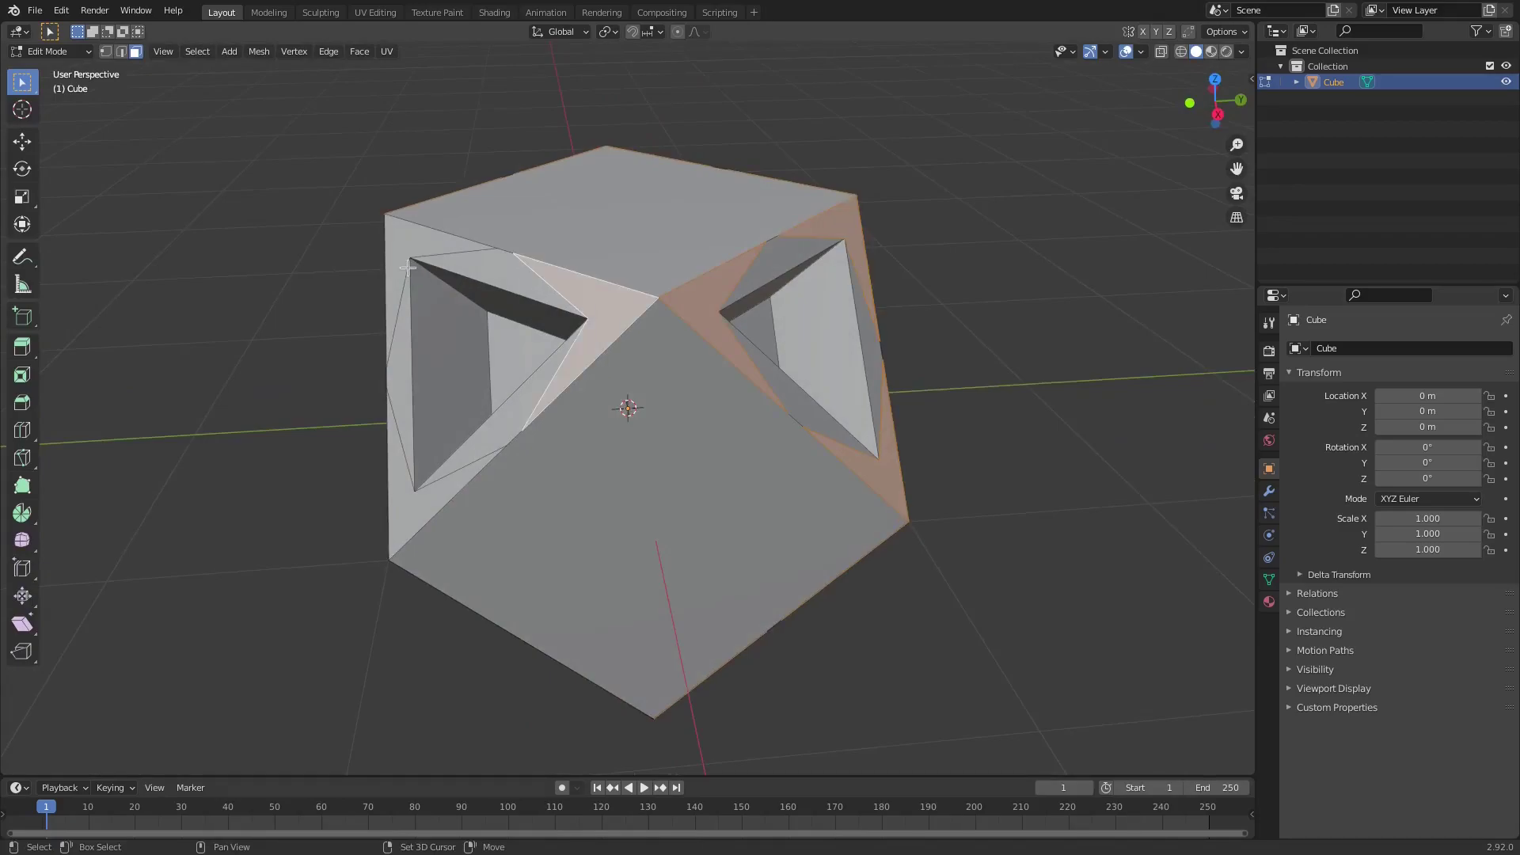
left_click(410, 242, "shift")
left_click(415, 513, "shift")
middle_click_drag(509, 567, 621, 459)
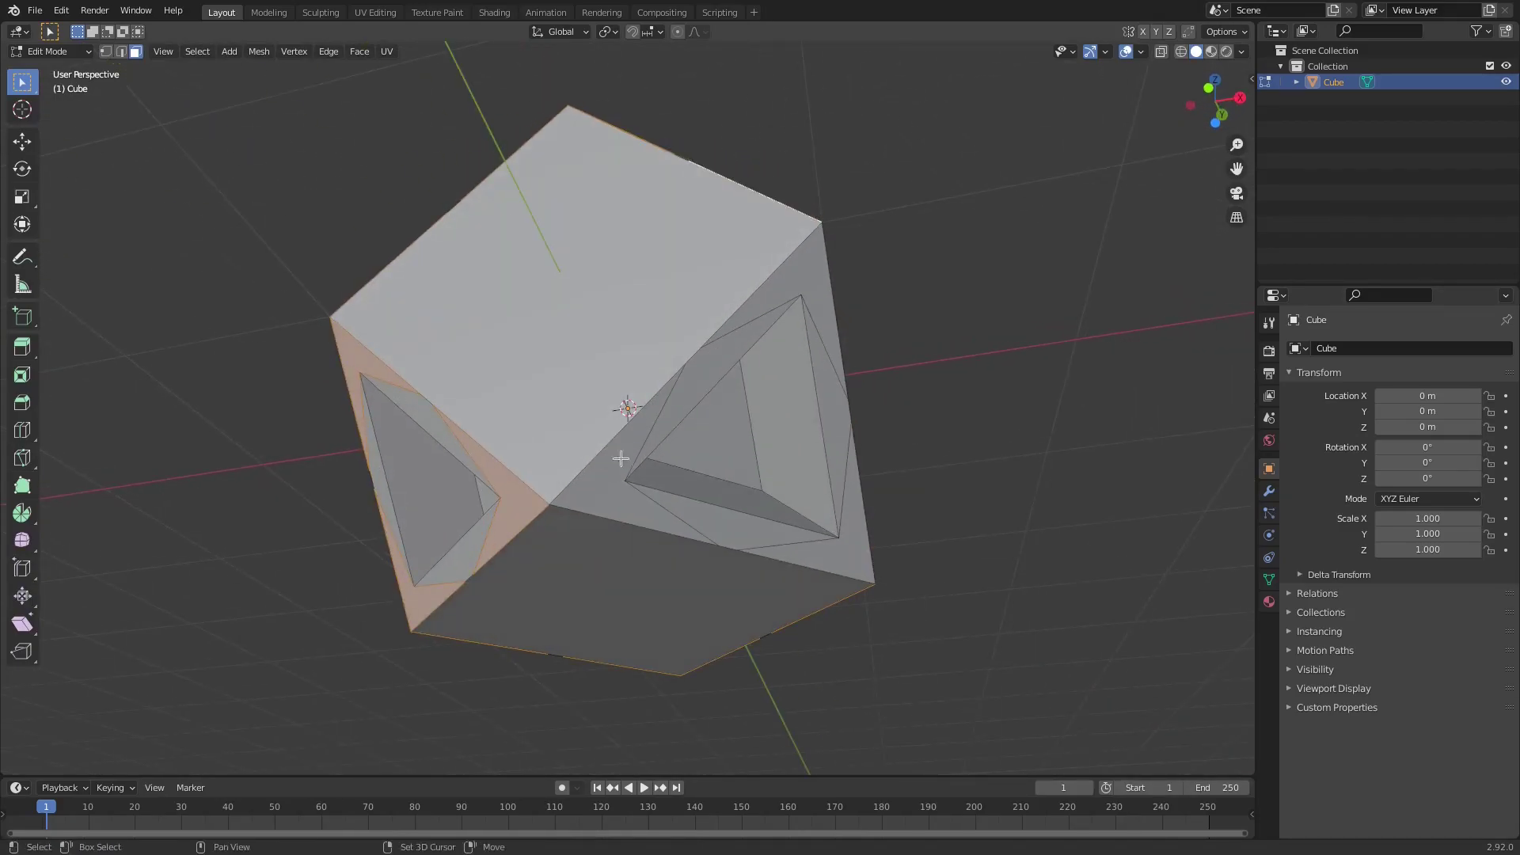
left_click(621, 459, "shift")
left_click(819, 388, "shift")
left_click(860, 540, "shift")
middle_click_drag(594, 341, 858, 491)
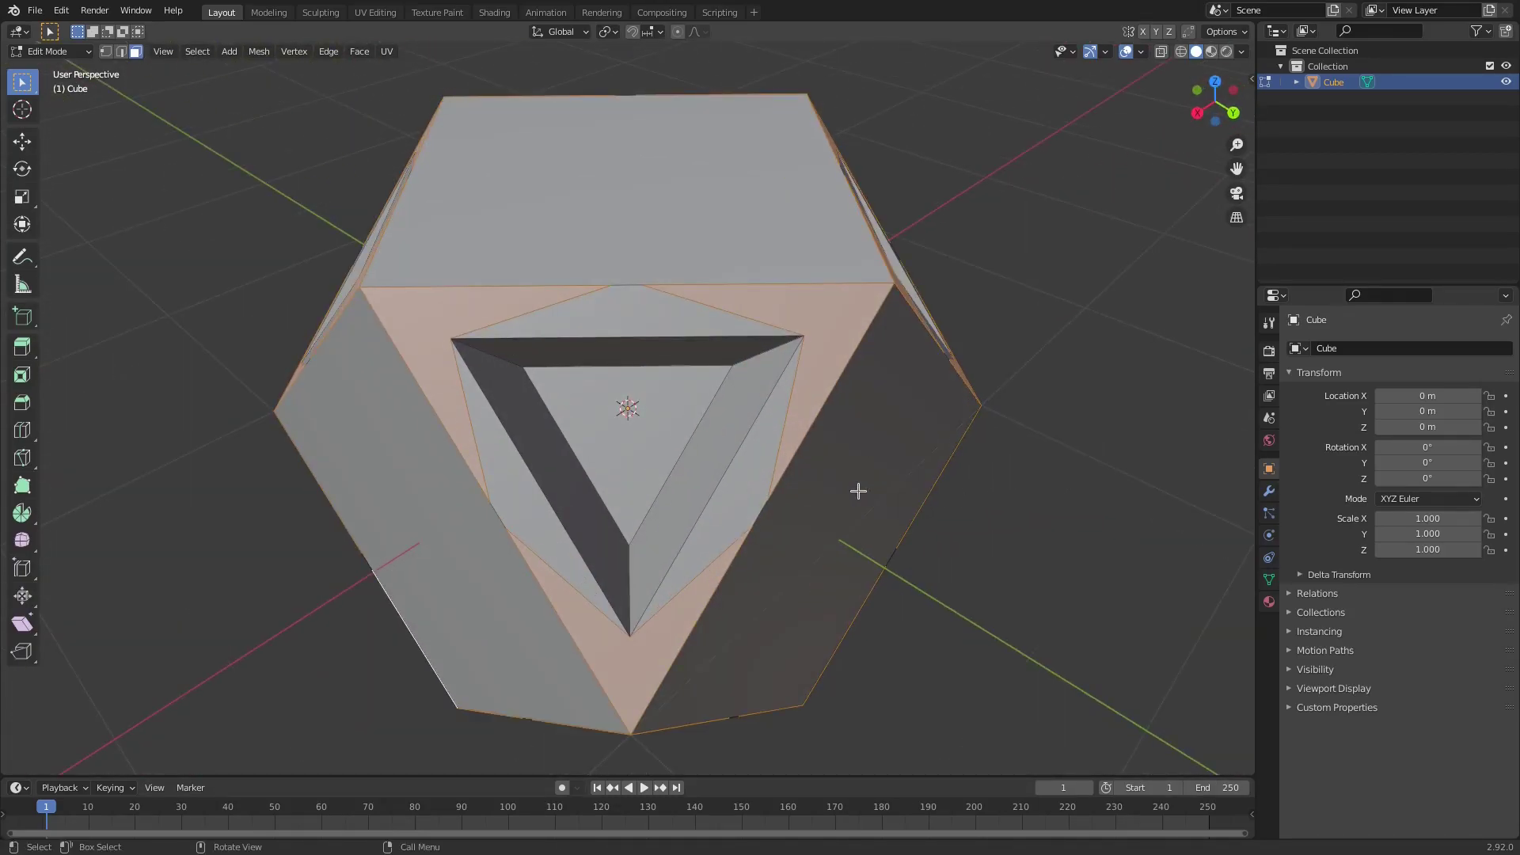
Inset the selected arrow-shaped faces by about 0.024 m and extrude them.
key("i")
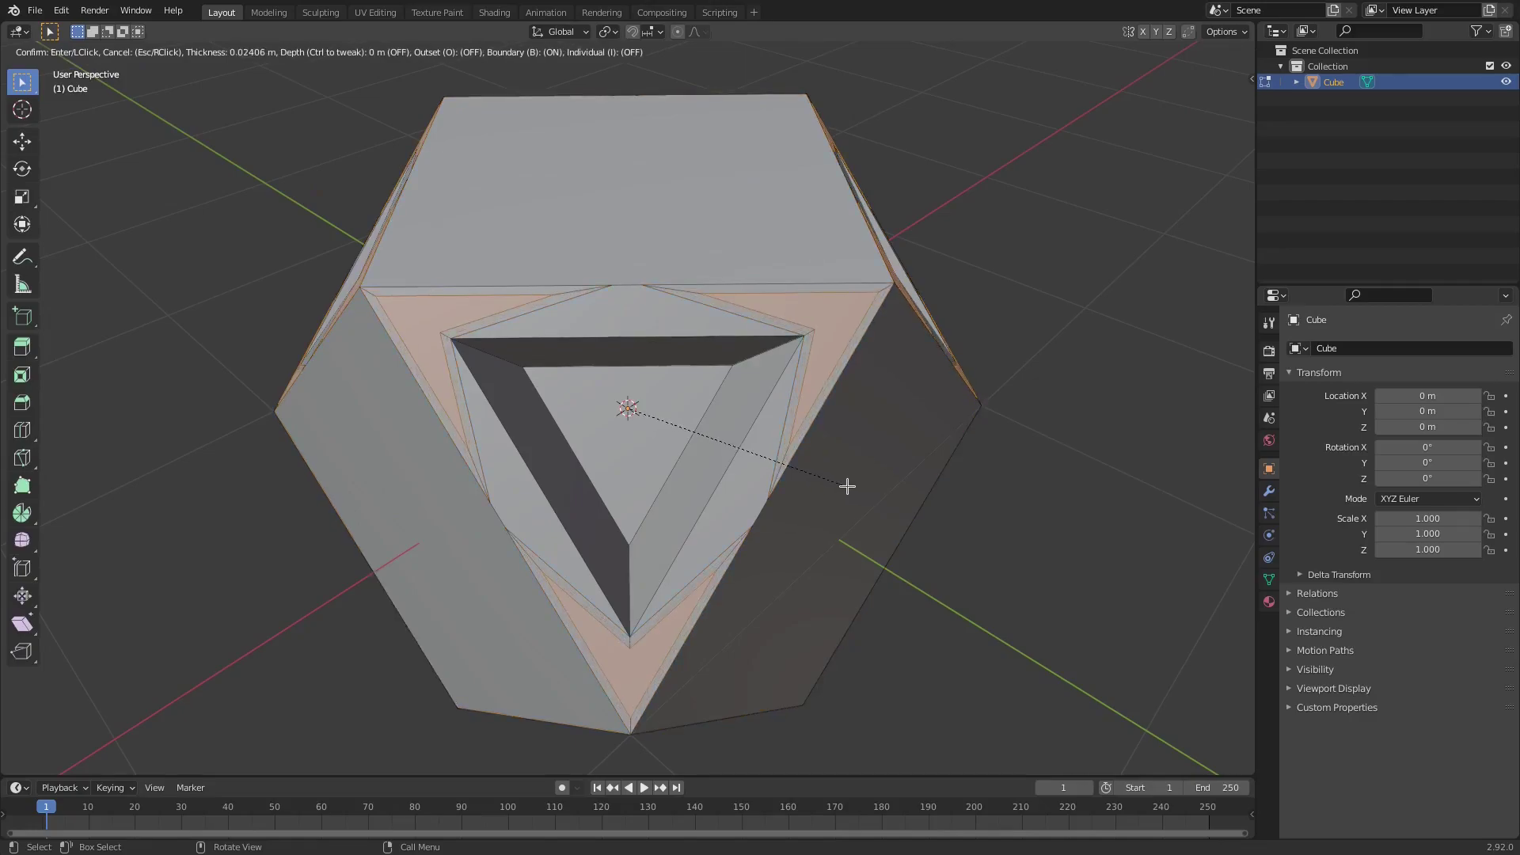
left_click(847, 486)
key("e")
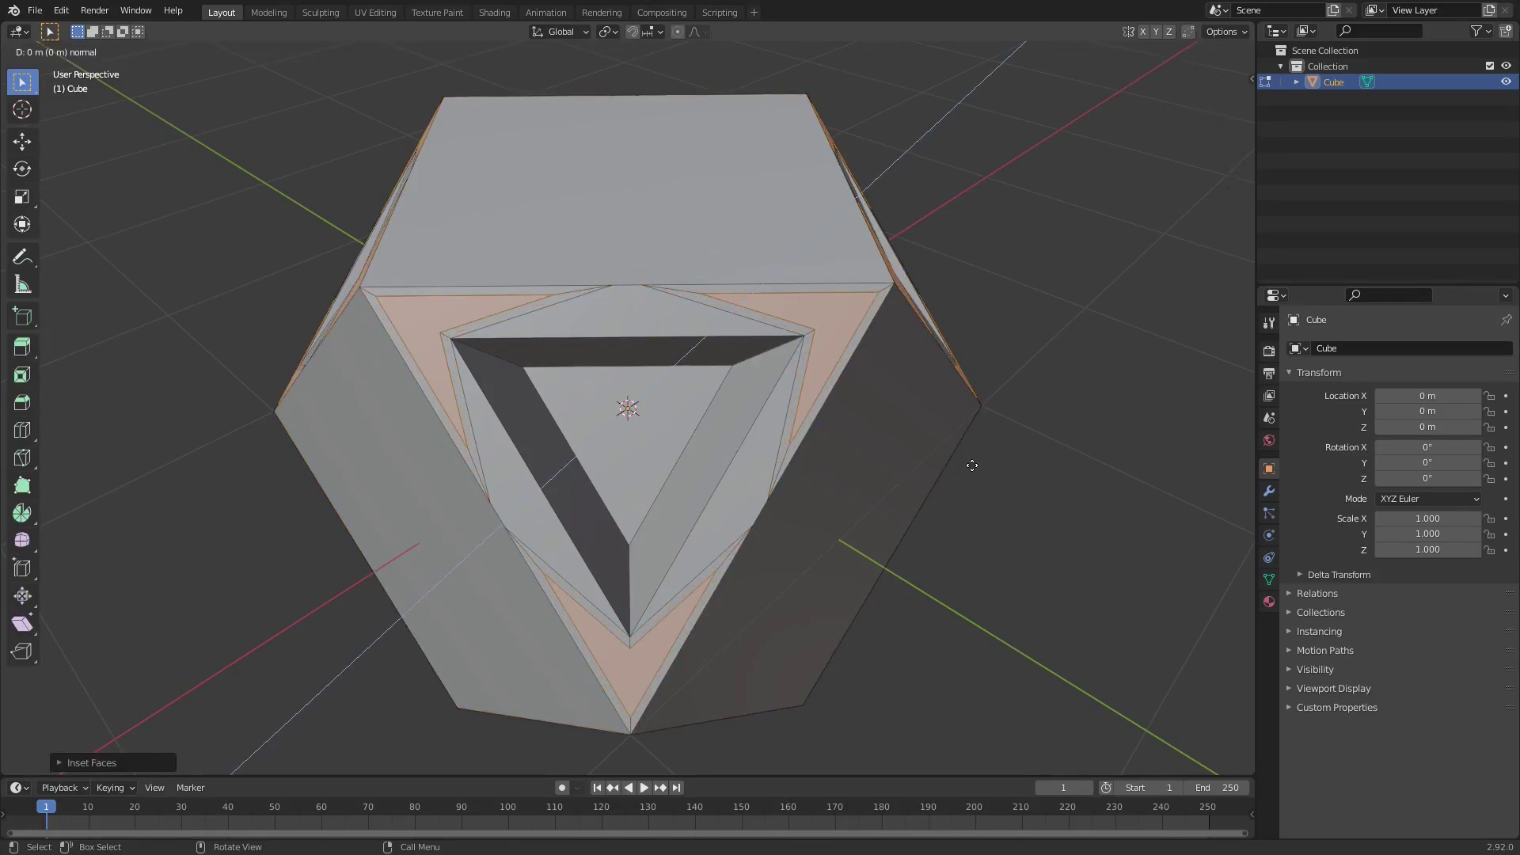
left_click(963, 466)
Scale the extruded arrow-shaped faces up about the solid's centre so they project outward, and check the shape in Object Mode.
key("s")
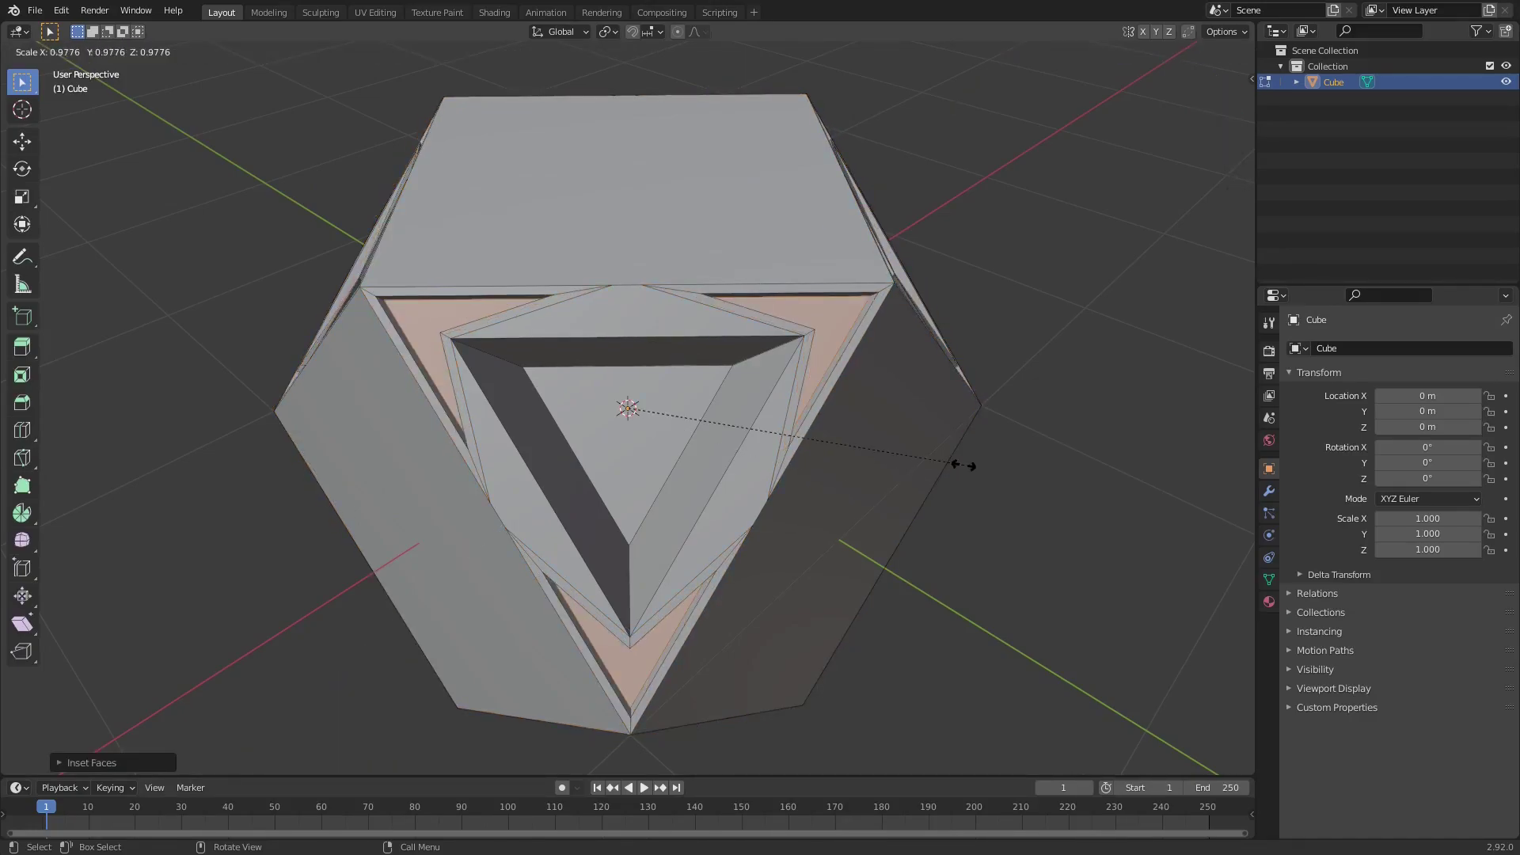
left_click(1004, 460)
middle_click_drag(722, 471, 812, 457)
key("Tab")
scroll(798, 471, "down", 6)
scroll(841, 457, "up", 2)
key("Tab")
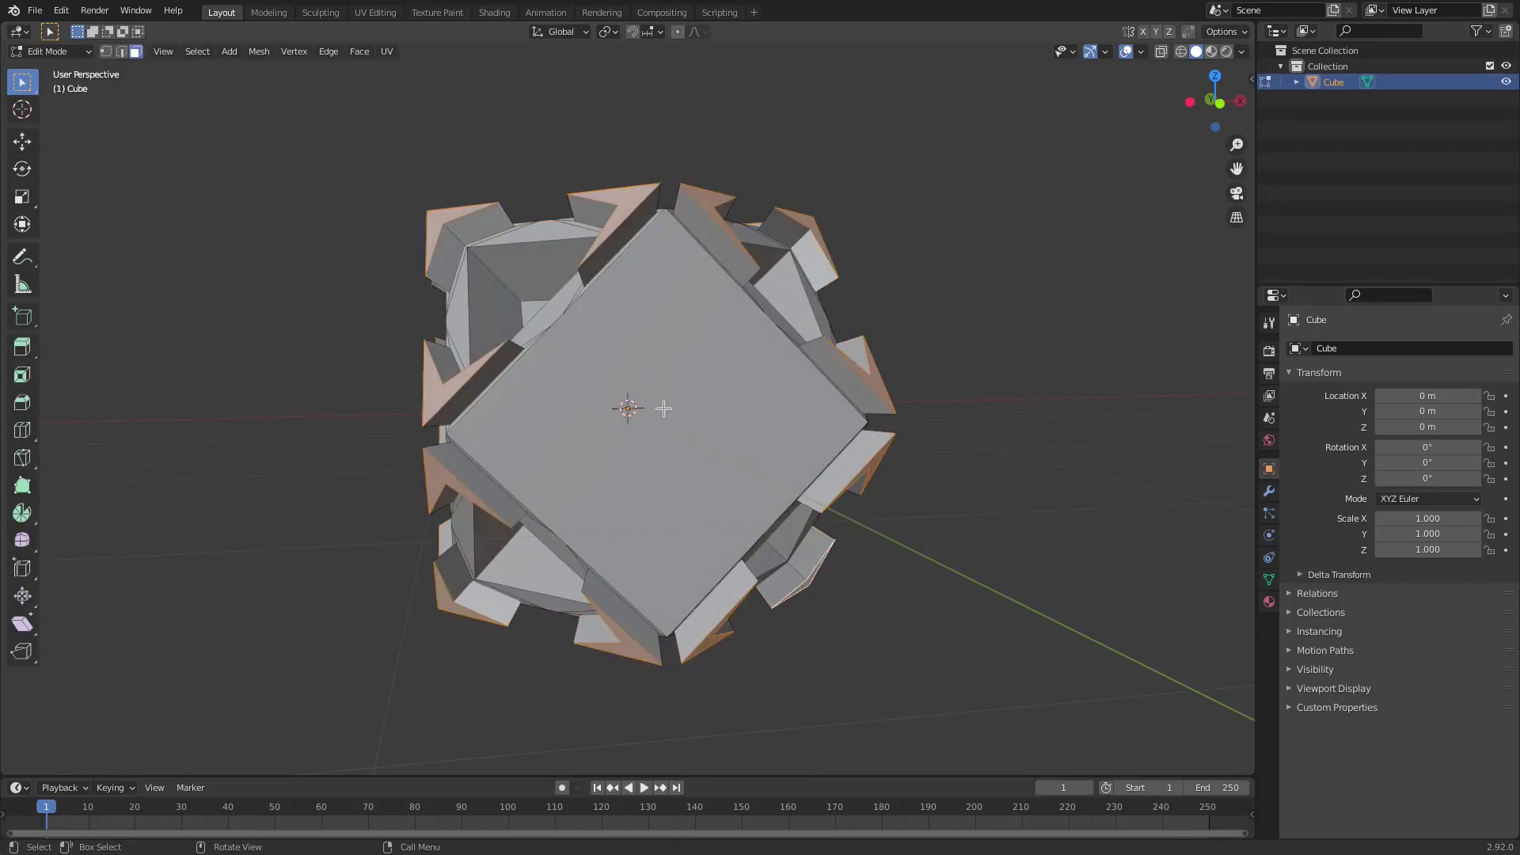
Select the large square faces on every side of the solid and inset them.
left_click(662, 407)
middle_click_drag(662, 407, 546, 424)
left_click(713, 480, "shift")
middle_click_drag(712, 479, 889, 454)
left_click(628, 401, "shift")
key("i")
left_click(905, 420)
Extrude the inset square faces, scale them inward to about 0.71, and check the recesses in Object Mode.
key("e")
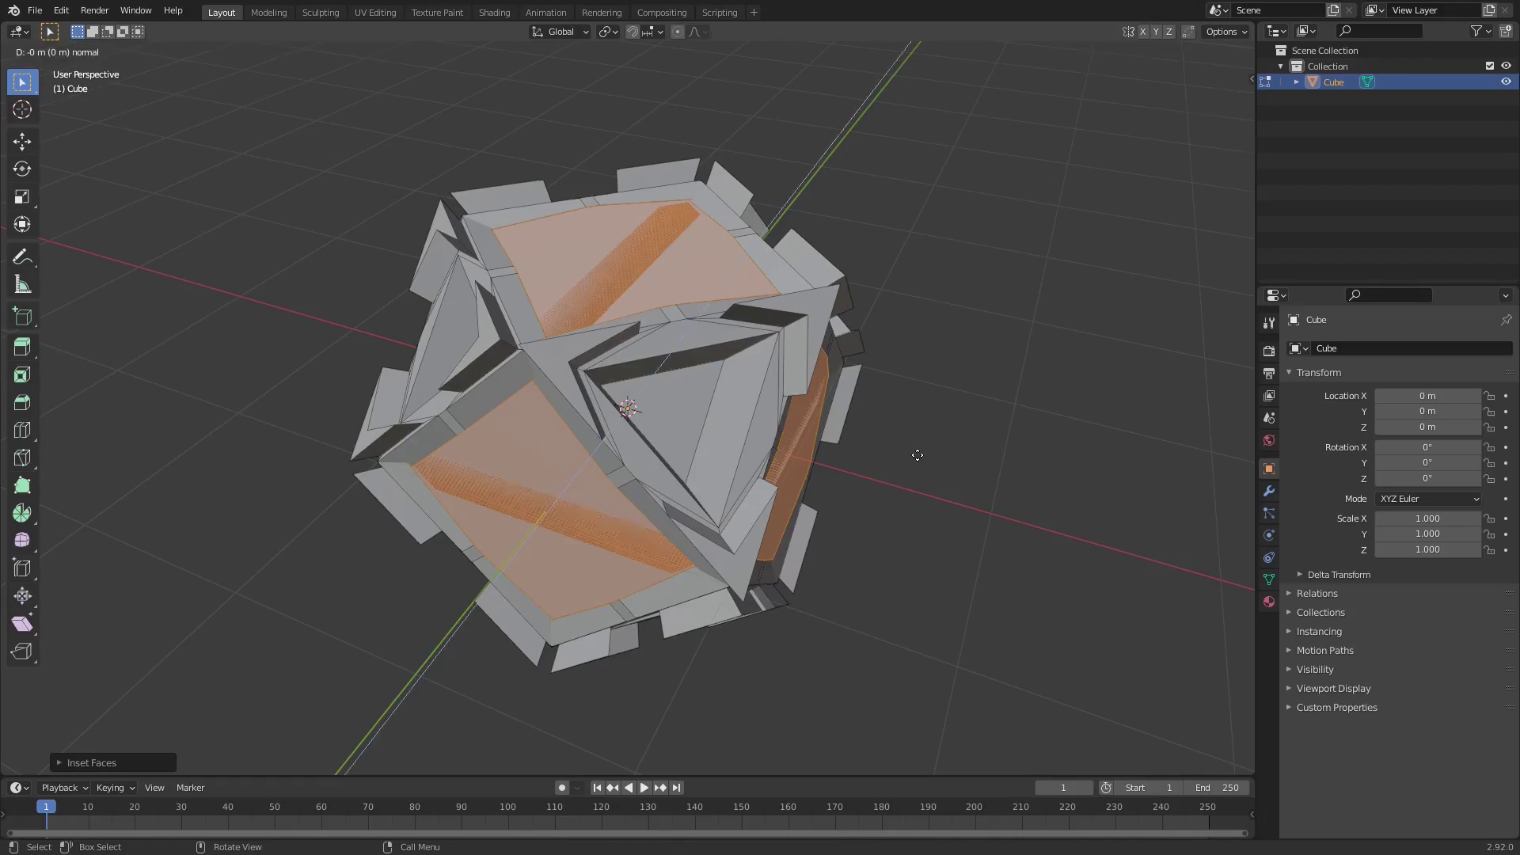
key("s")
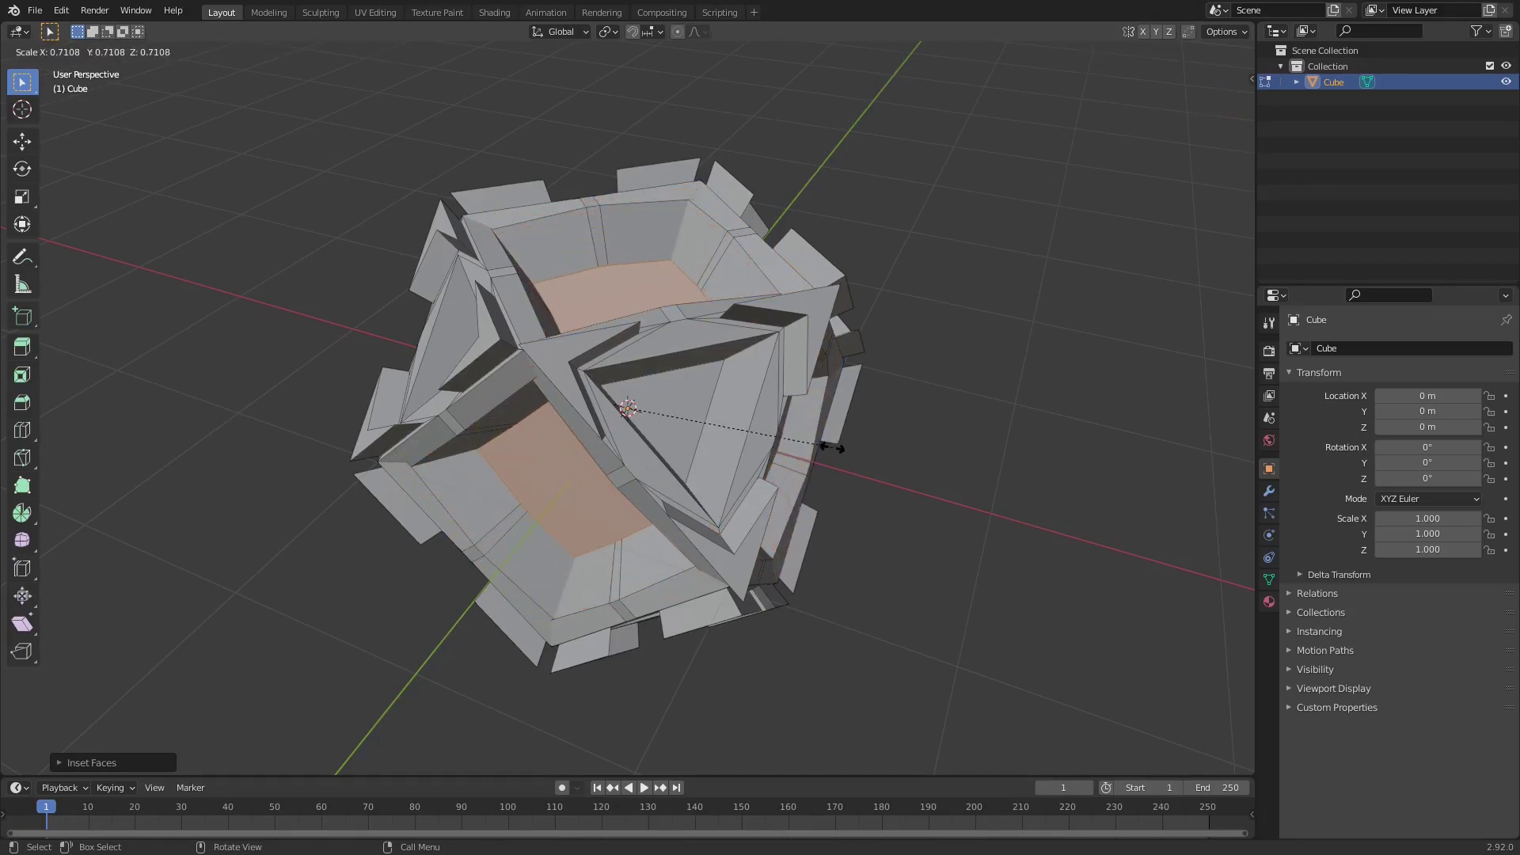
left_click(831, 448)
key("Tab")
middle_click_drag(831, 447, 833, 396)
middle_click_drag(936, 401, 933, 575)
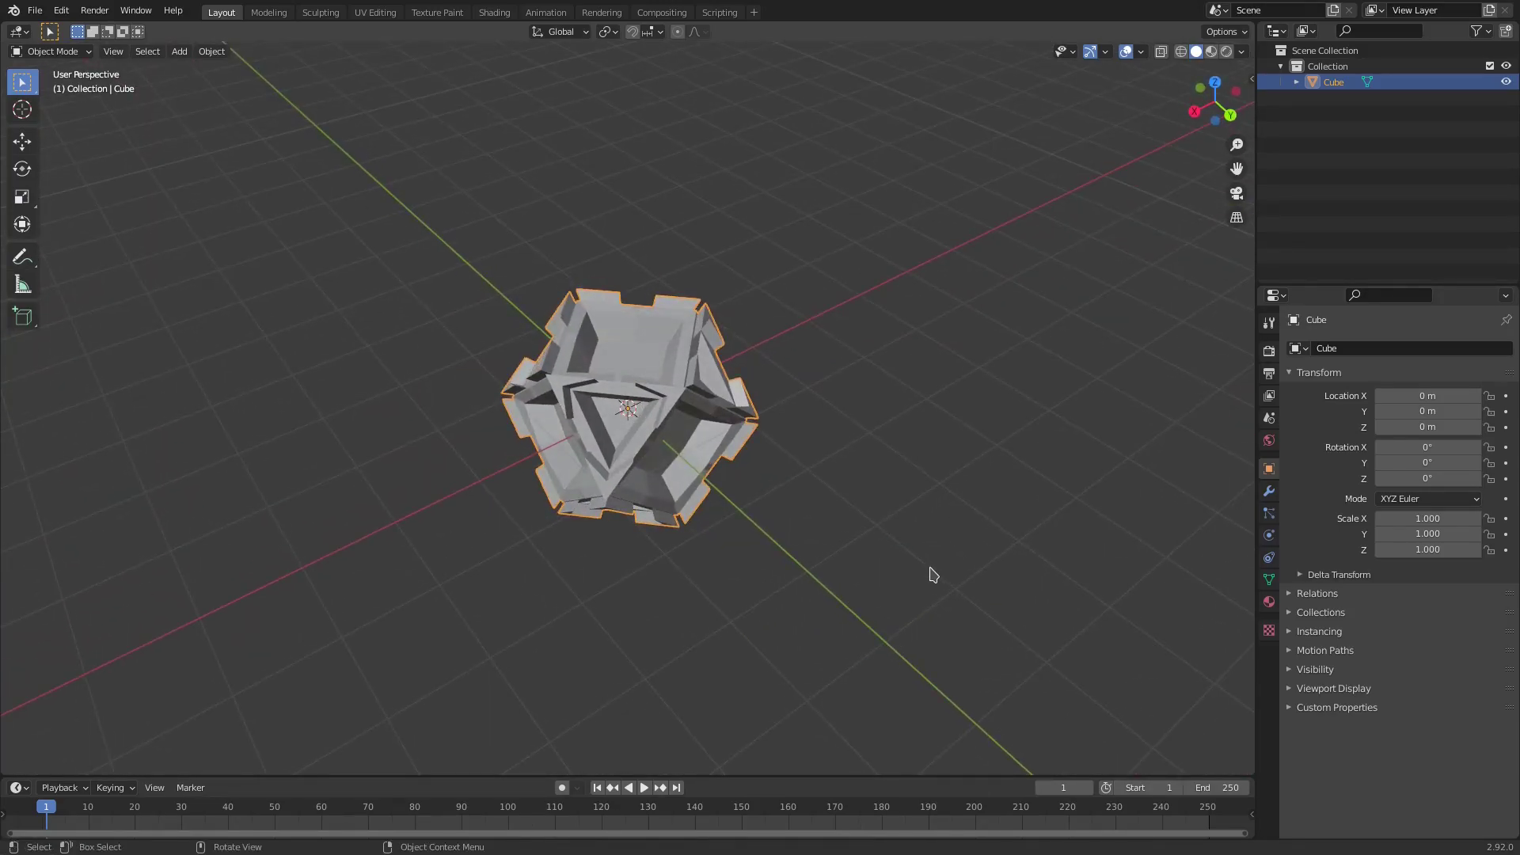
Add a Subdivision Surface modifier to the solid with viewport and render levels both set to 3.
left_click(1269, 492)
left_click(1355, 351)
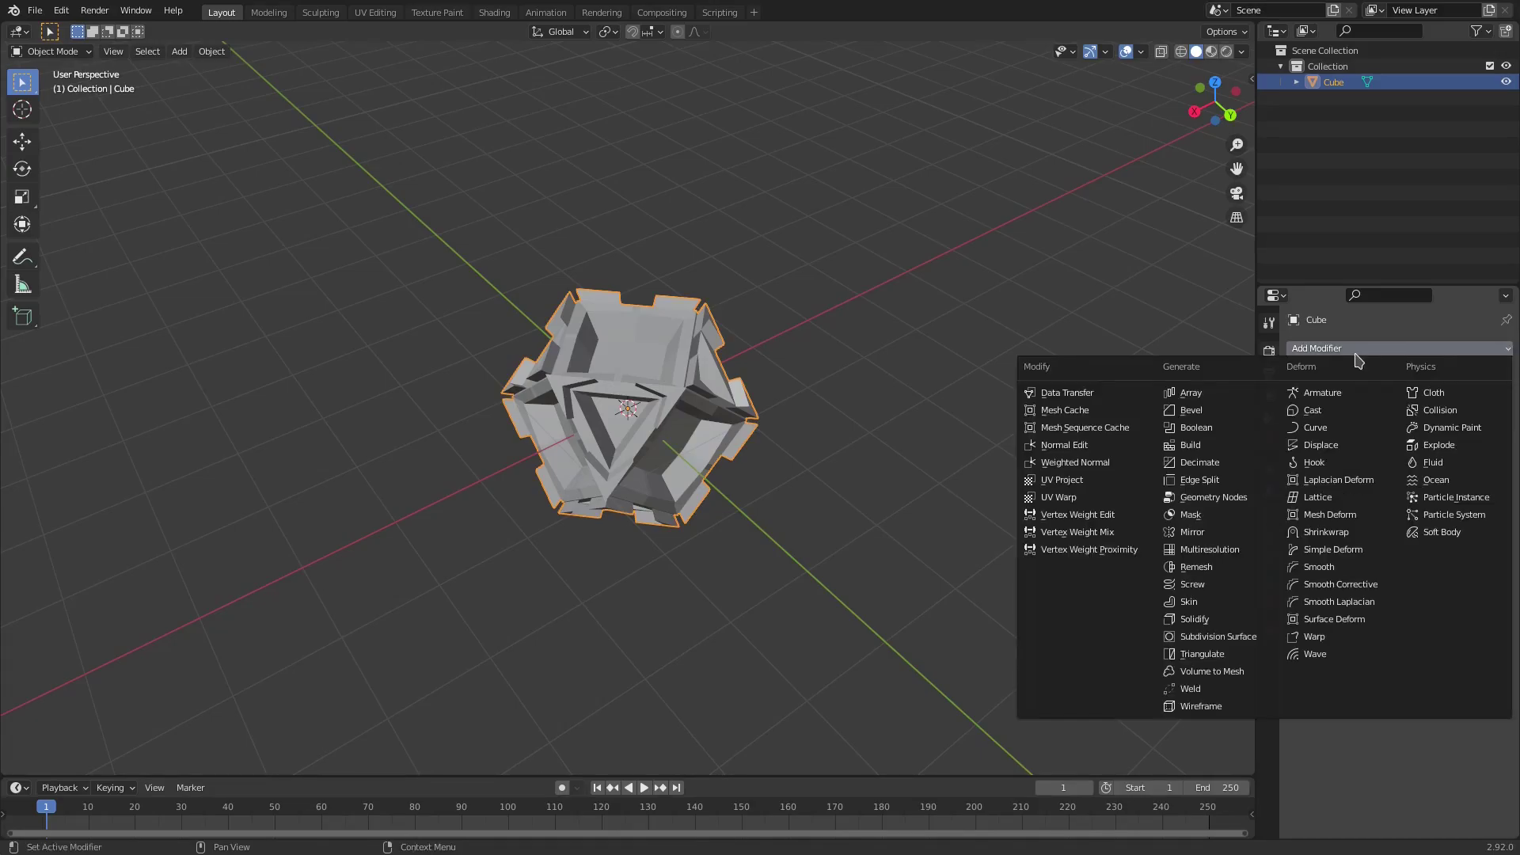
left_click(1240, 644)
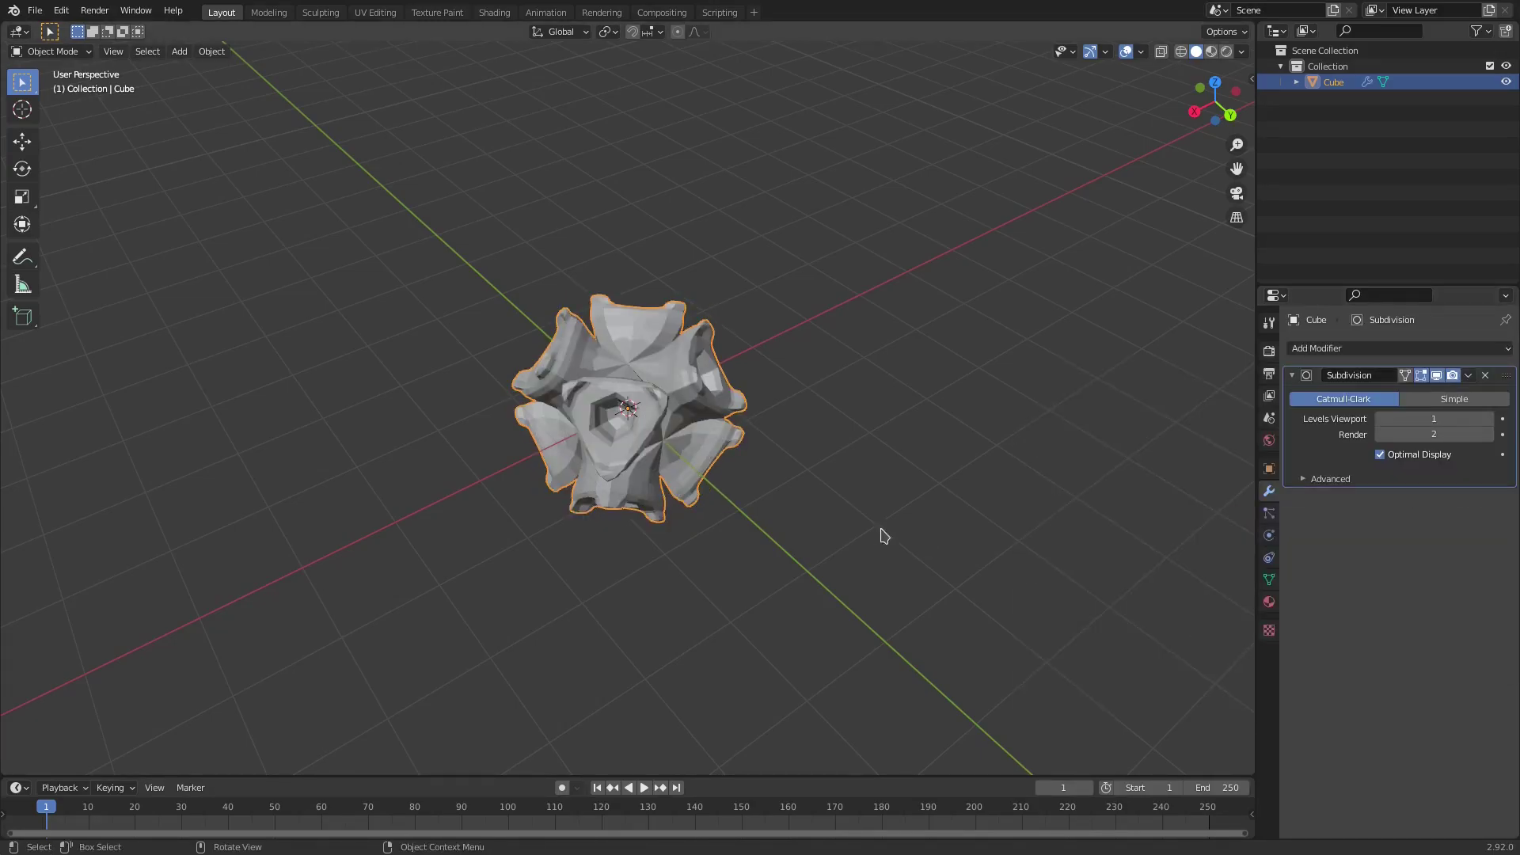
middle_click_drag(882, 533, 1038, 411)
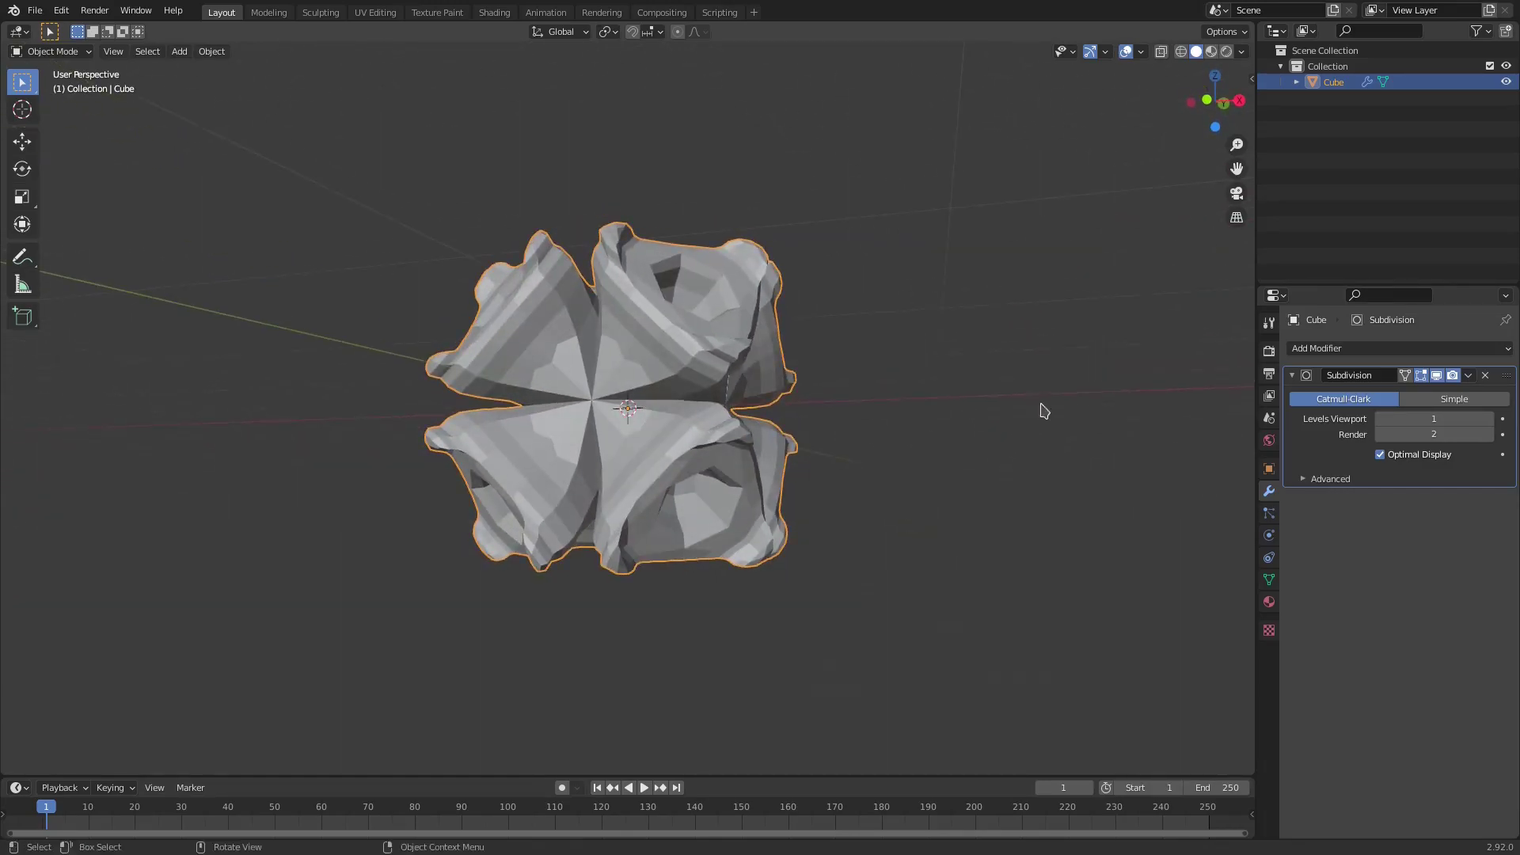
left_click(1492, 419)
left_click(1492, 419)
left_click(1489, 435)
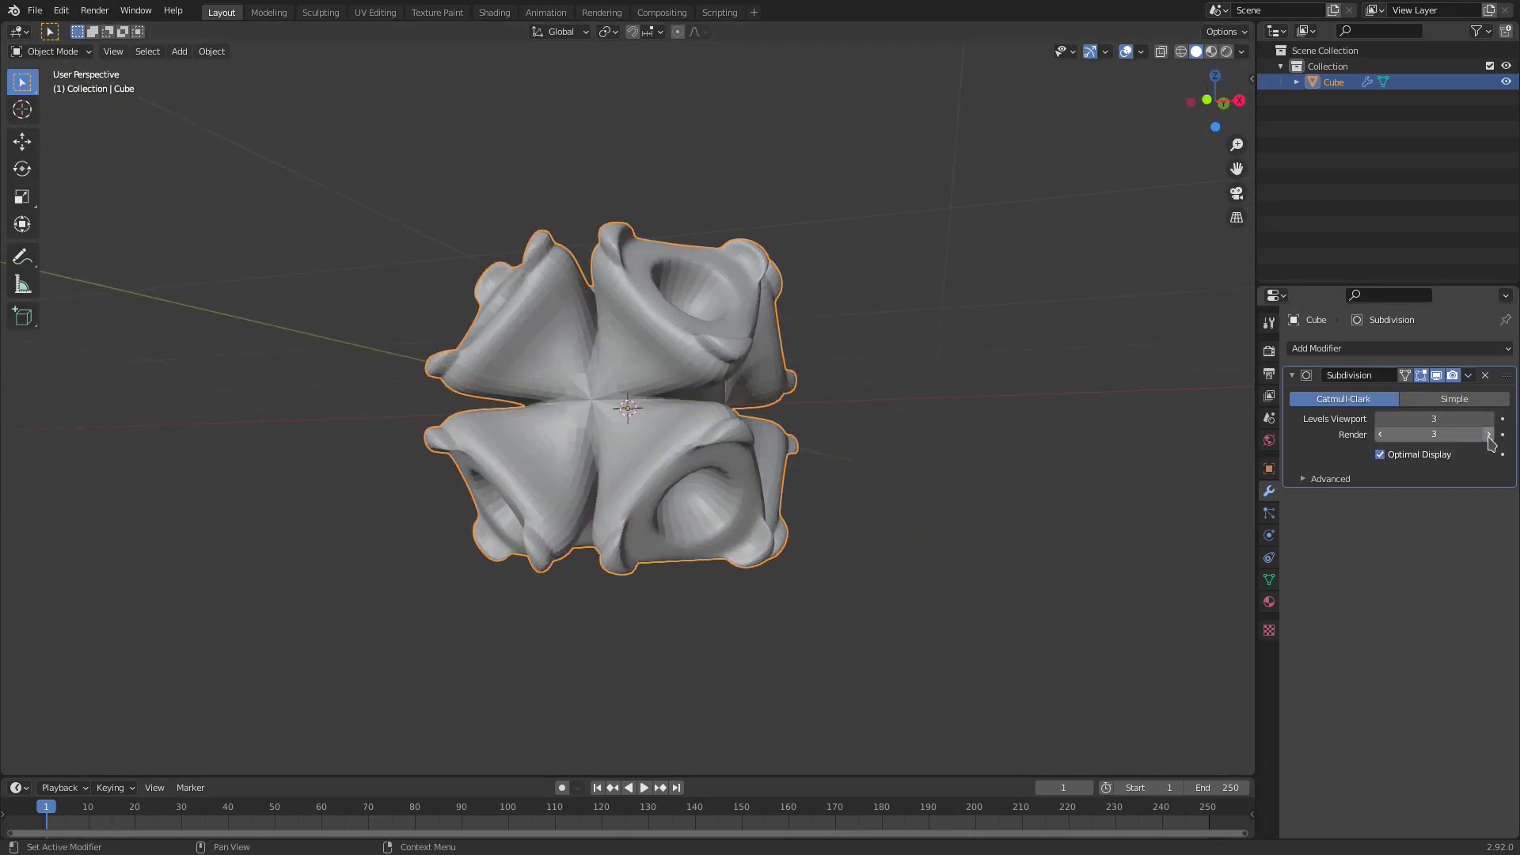
Apply smooth shading to the solid and inspect the surface from several sides.
left_click(211, 52)
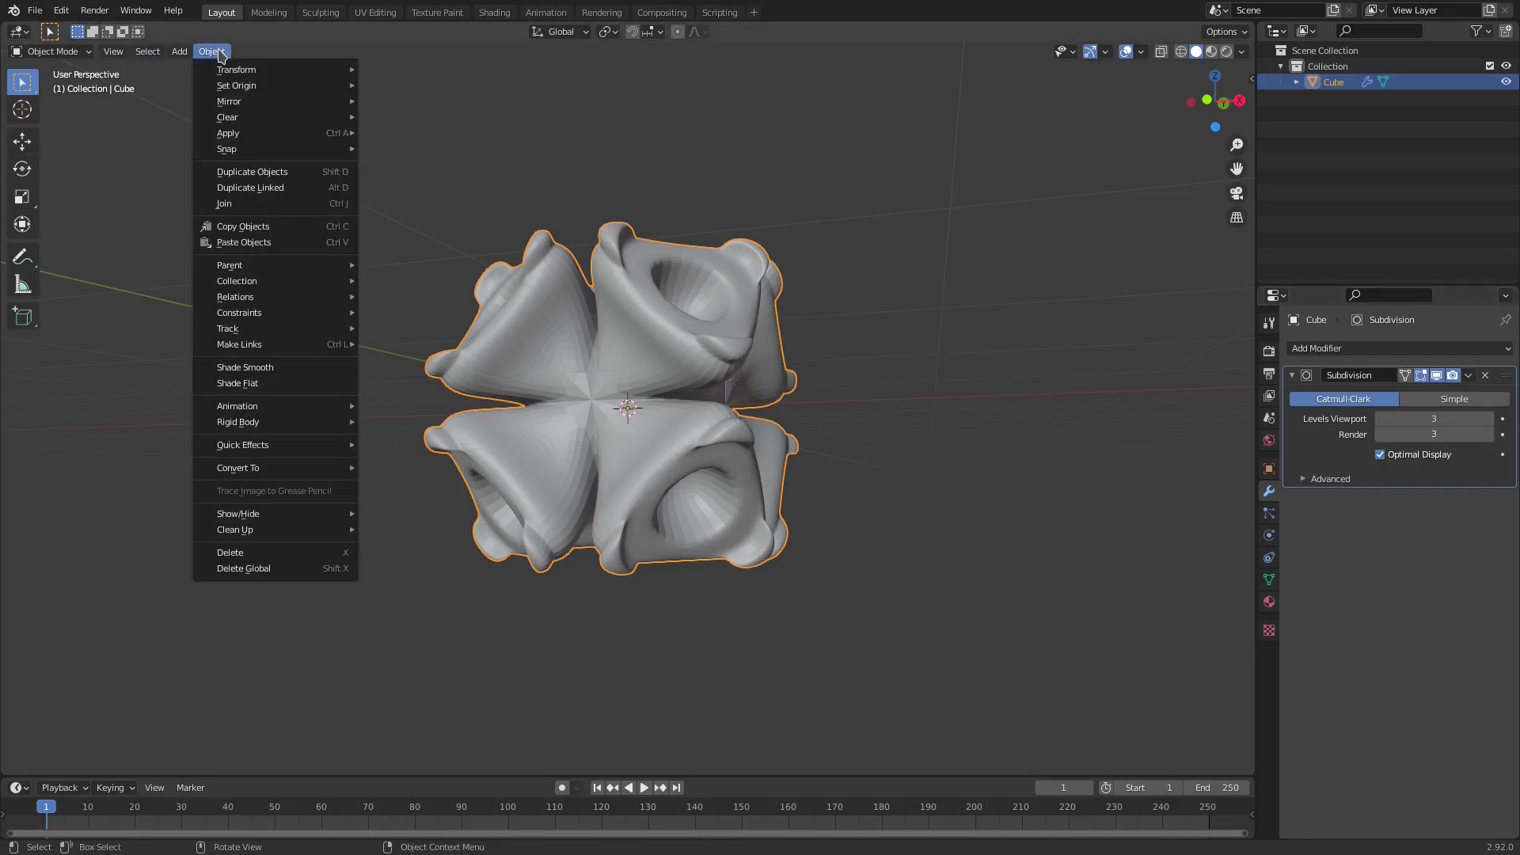
left_click(269, 368)
middle_click_drag(510, 352, 883, 434)
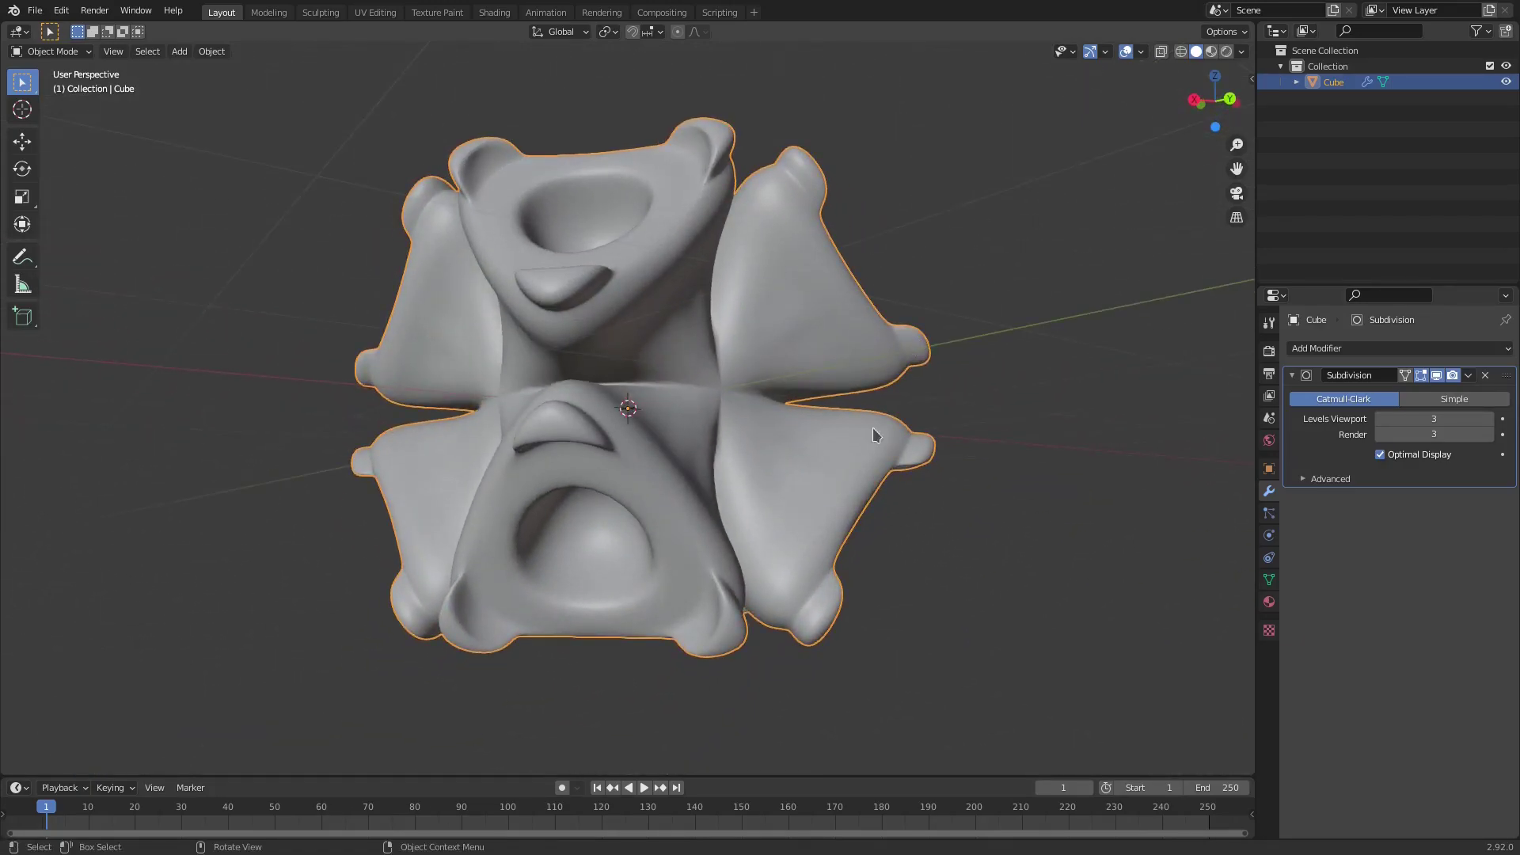
scroll(1021, 470, "down", 3)
middle_click_drag(1021, 470, 741, 519)
scroll(923, 599, "up", 3)
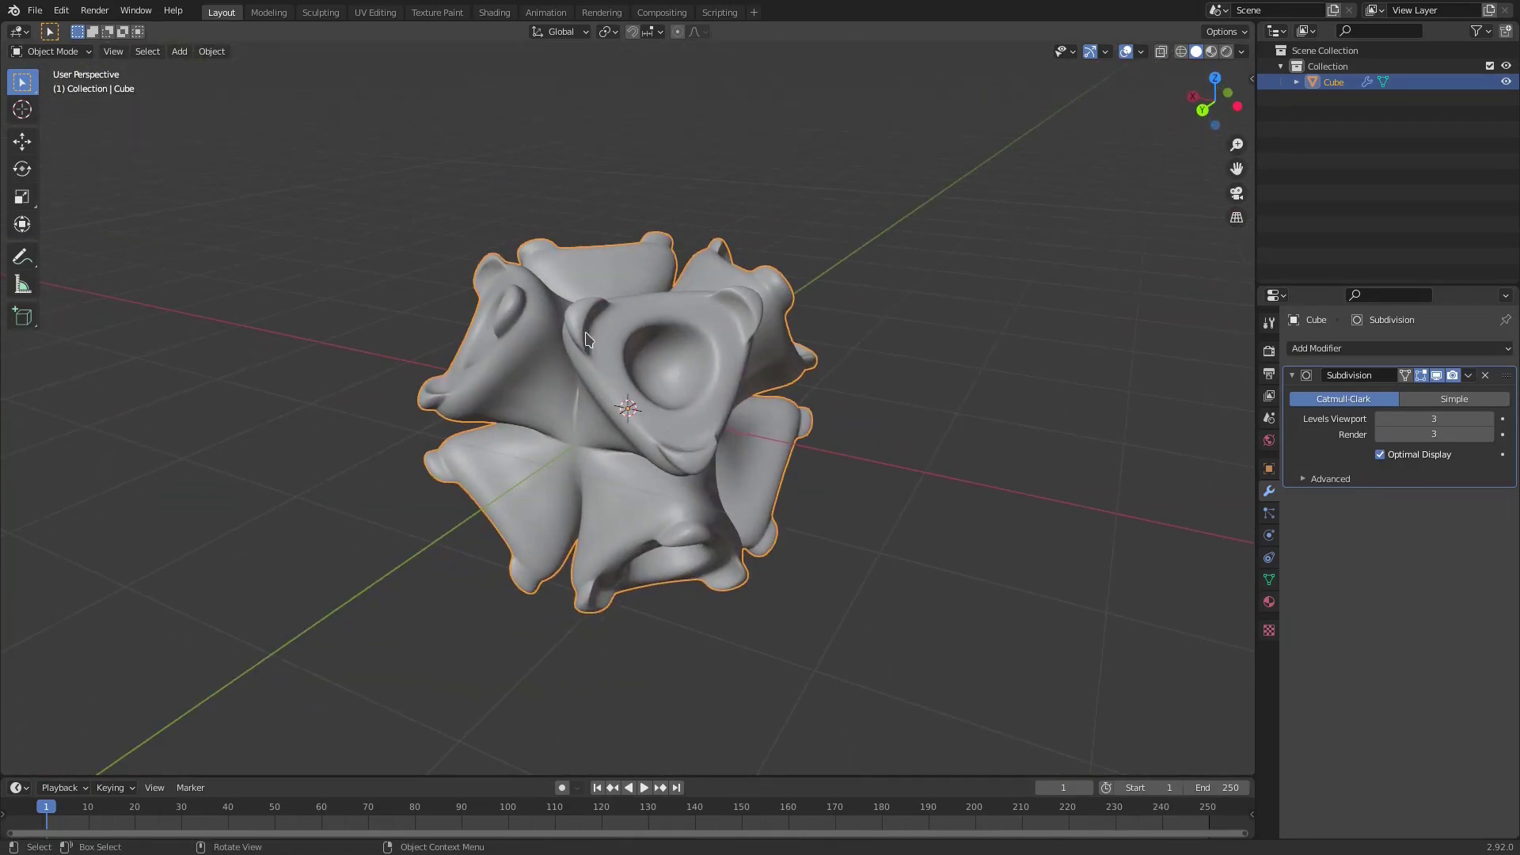
Give the solid a pinkish-red material with specular 0.875 and roughness 0.319, shown in Material Preview shading.
left_click(1269, 602)
left_click(1443, 579)
left_click(1421, 422)
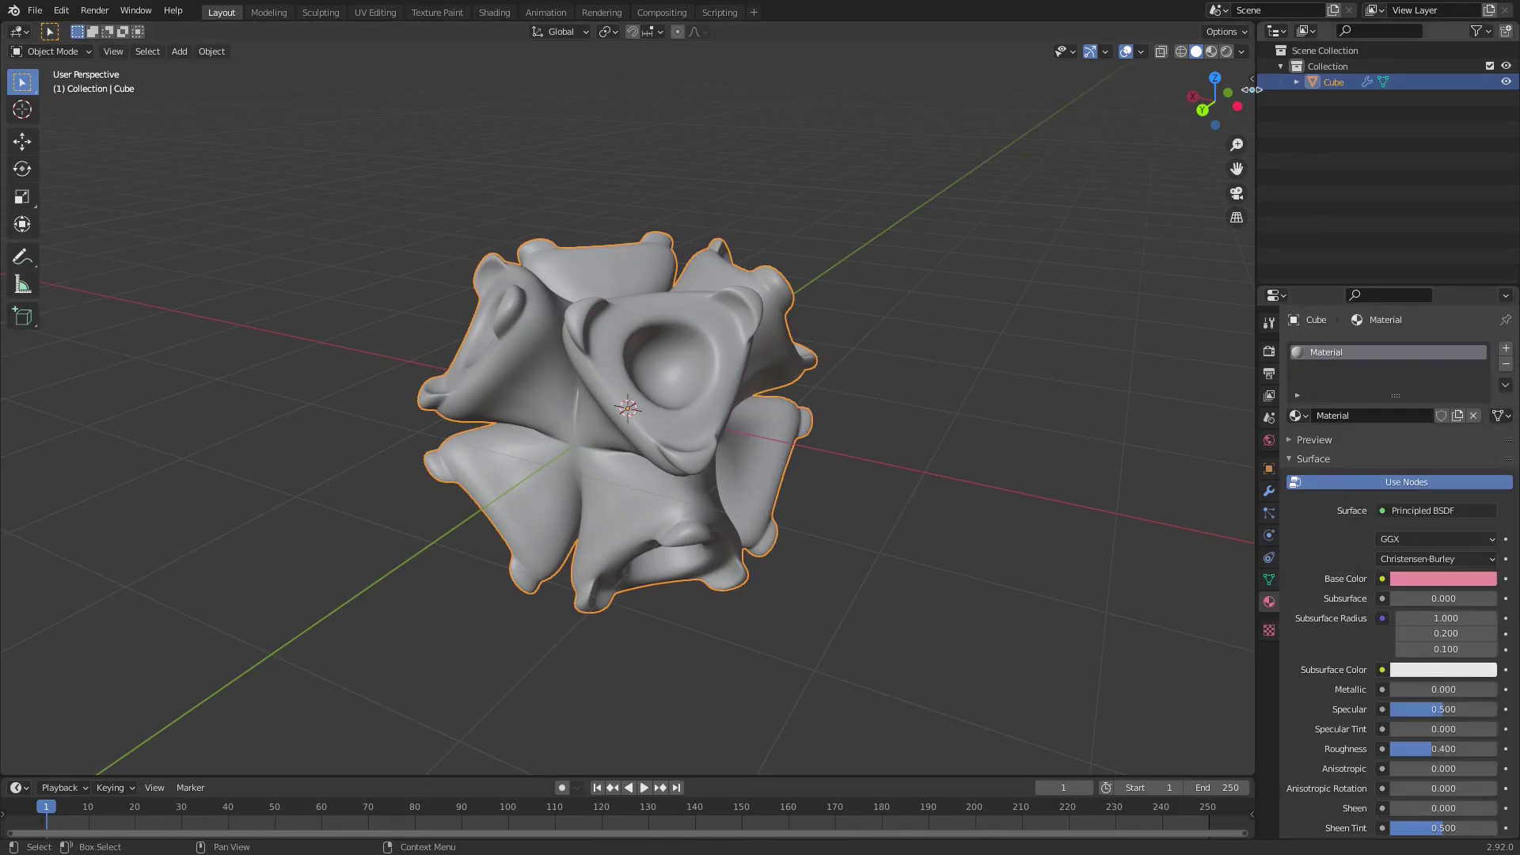
left_click(1212, 51)
left_click(1443, 579)
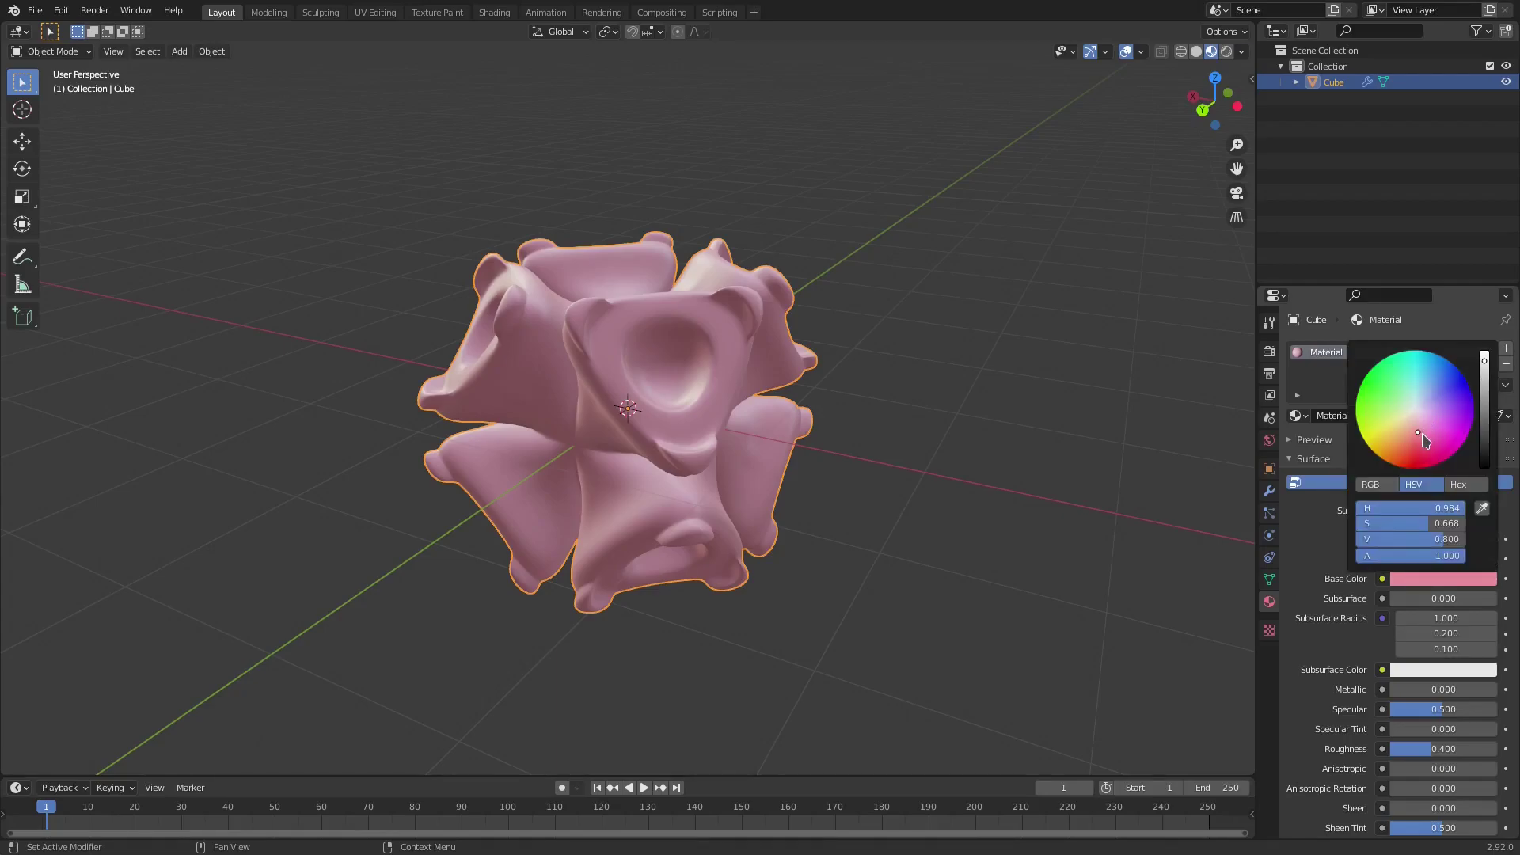
left_click(1419, 442)
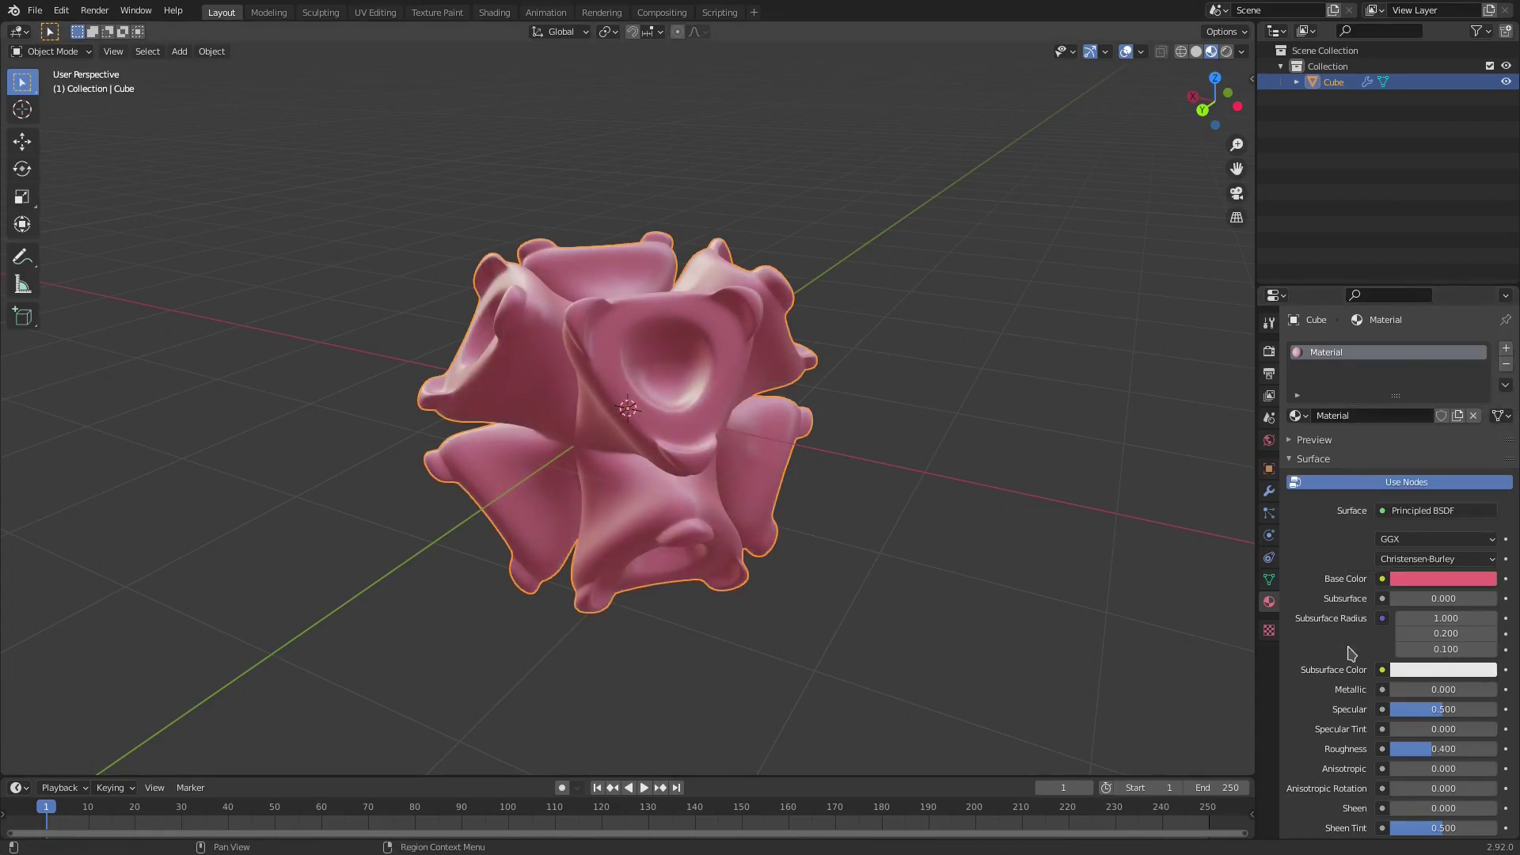
left_click_drag(1481, 708, 1463, 748)
Add a torus and move it along the Y axis clear of the pink solid.
middle_click_drag(998, 554, 773, 444)
key("shift+a")
mouse_move(773, 443)
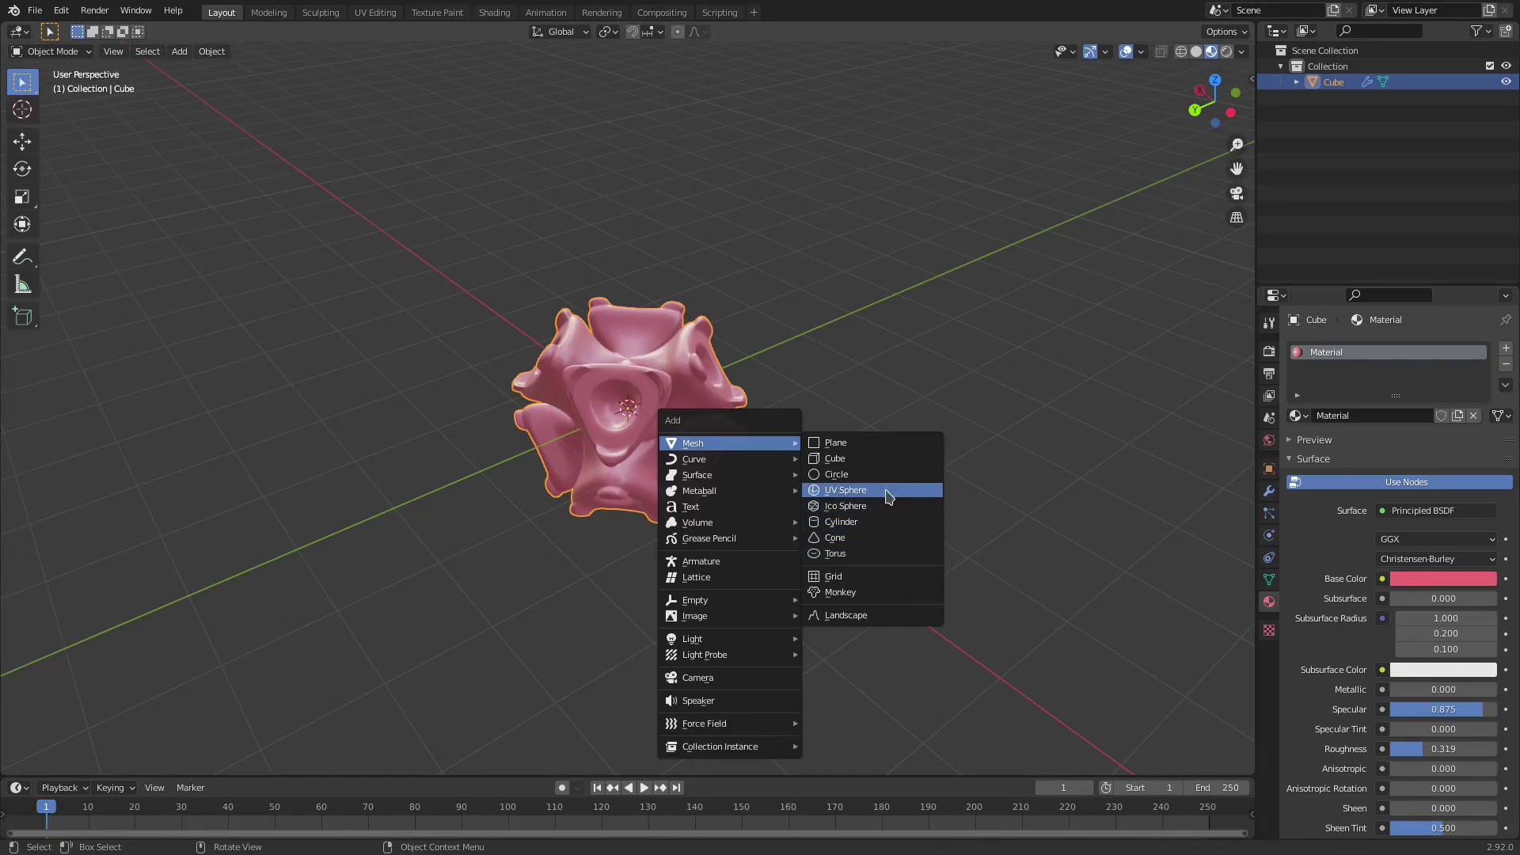
left_click(900, 562)
middle_click_drag(858, 486, 672, 503)
key("g")
key("y")
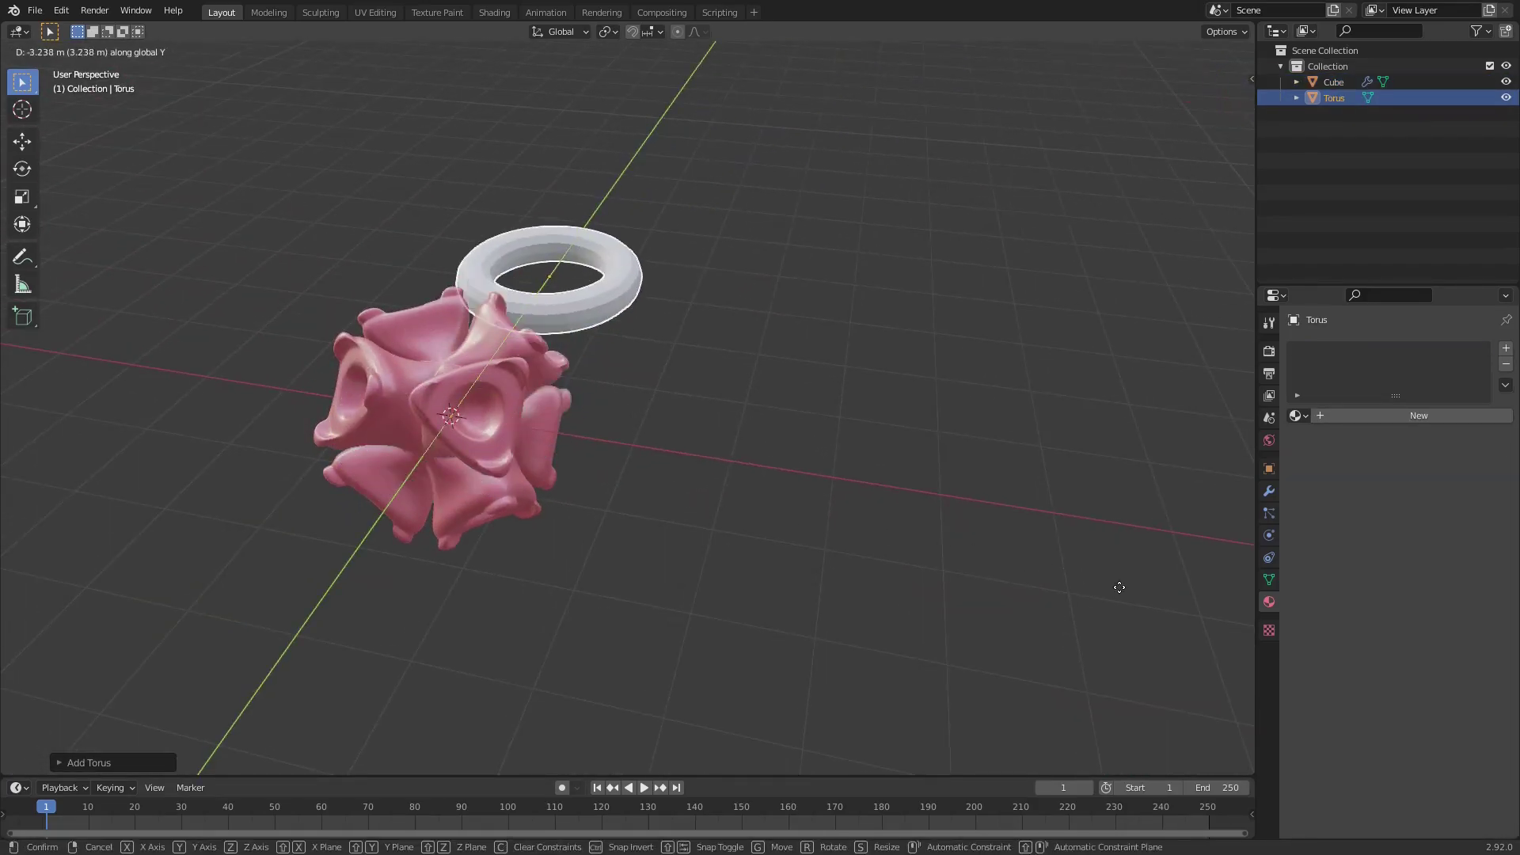
left_click(1008, 452)
In Edit Mode from the top view, select two adjacent face loops around the tube at each of the torus's four quarter points.
middle_click_drag(1009, 452, 578, 486)
scroll(719, 405, "up", 3)
middle_click_drag(719, 407, 765, 473)
key("Tab")
scroll(763, 445, "up", 3)
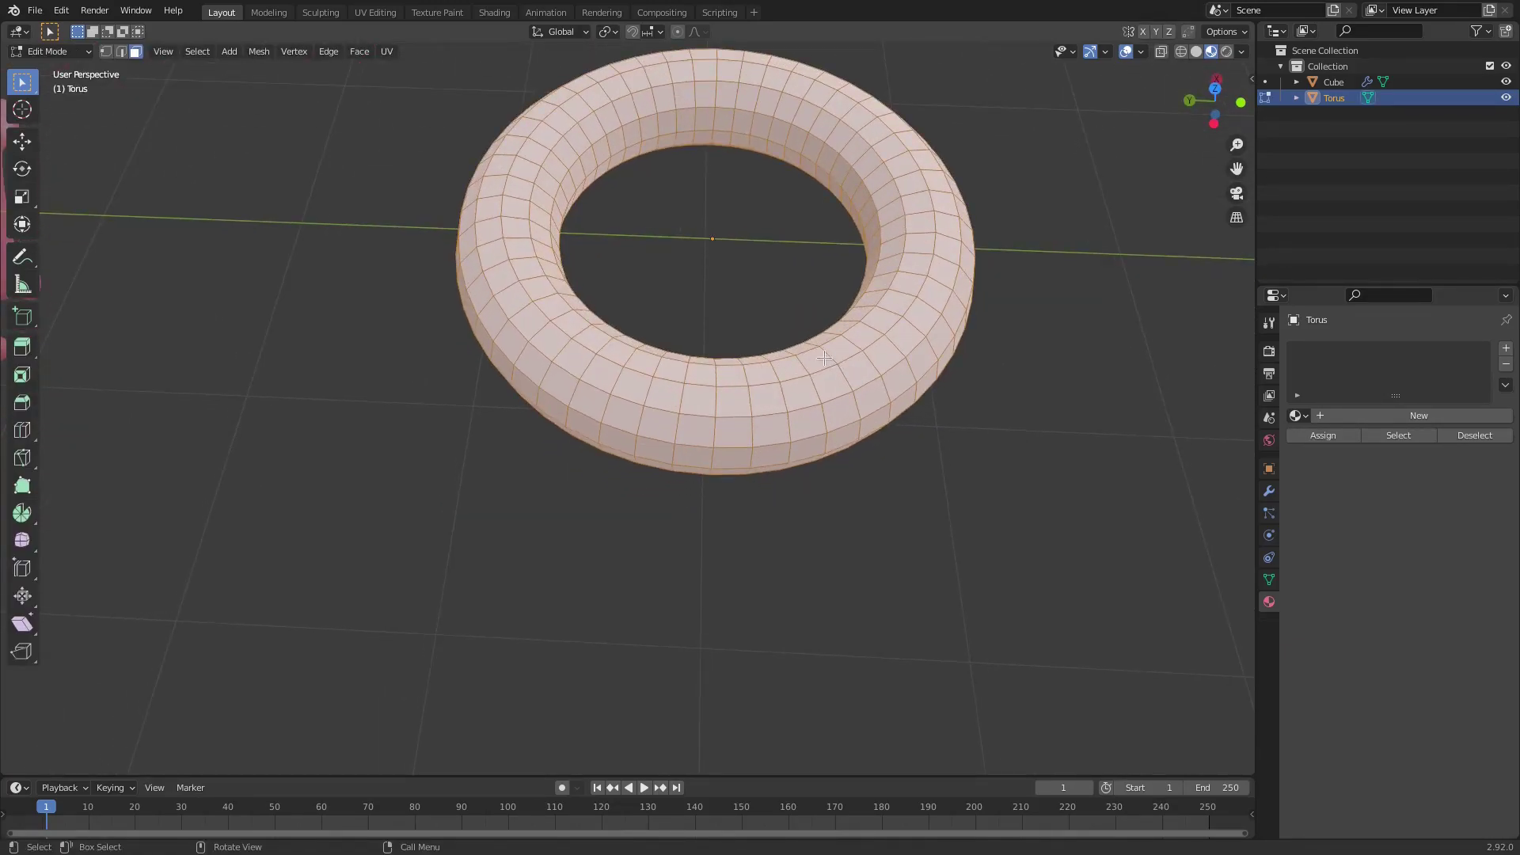
key("KP_7")
scroll(857, 373, "down", 2)
middle_click_drag(831, 325, 695, 269, "shift")
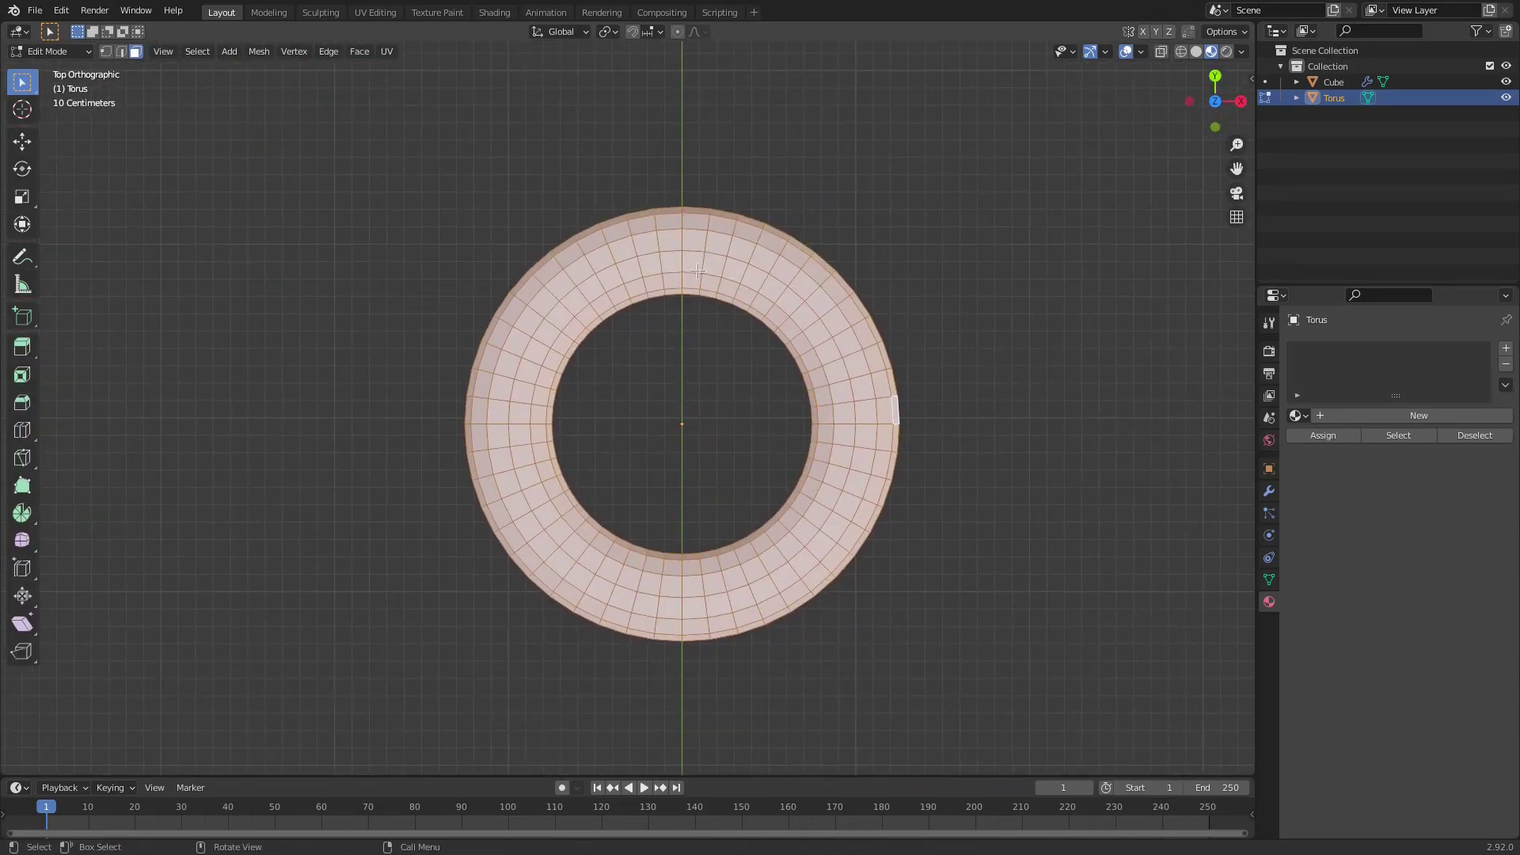
left_click(694, 268)
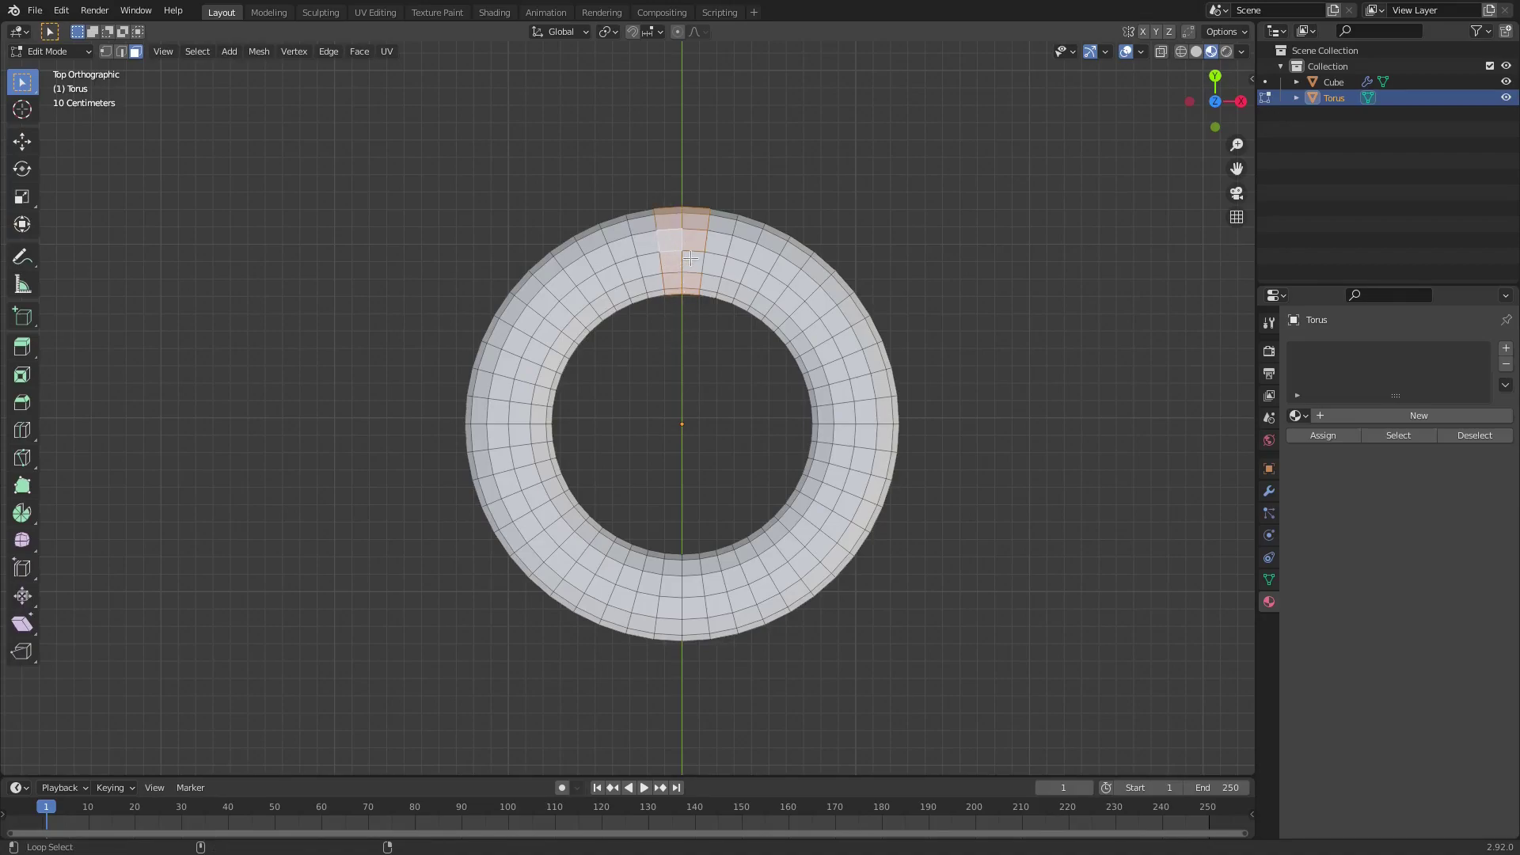
left_click(691, 258, "alt")
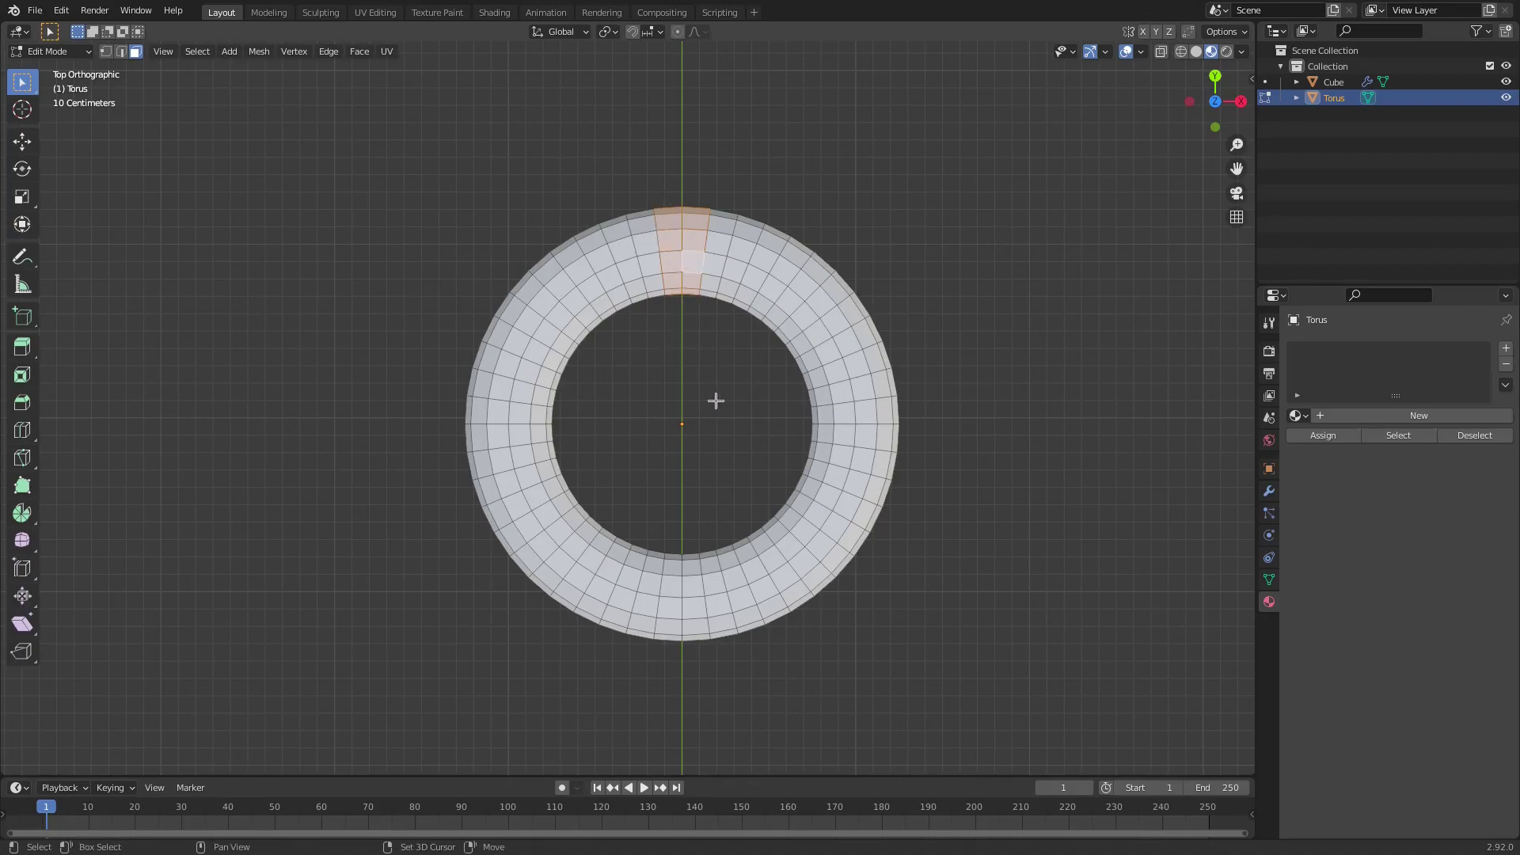
left_click(678, 612, "alt+shift")
left_click(691, 584, "alt+shift")
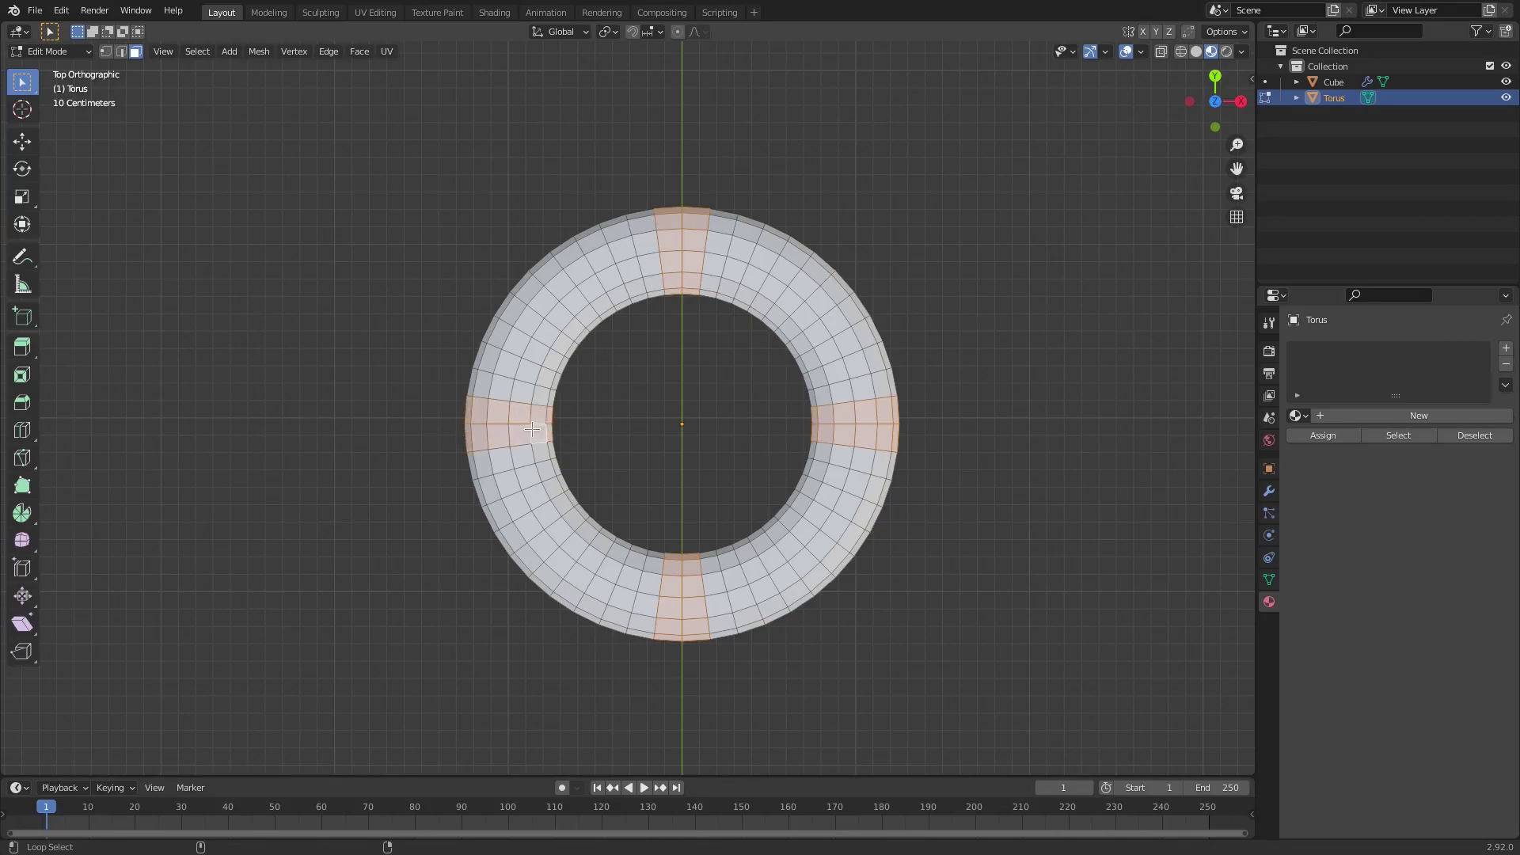
Inset the four selected face bands slightly, extrude them in place, and try scaling them about their shared centre.
middle_click_drag(1020, 526, 1040, 474)
key("i")
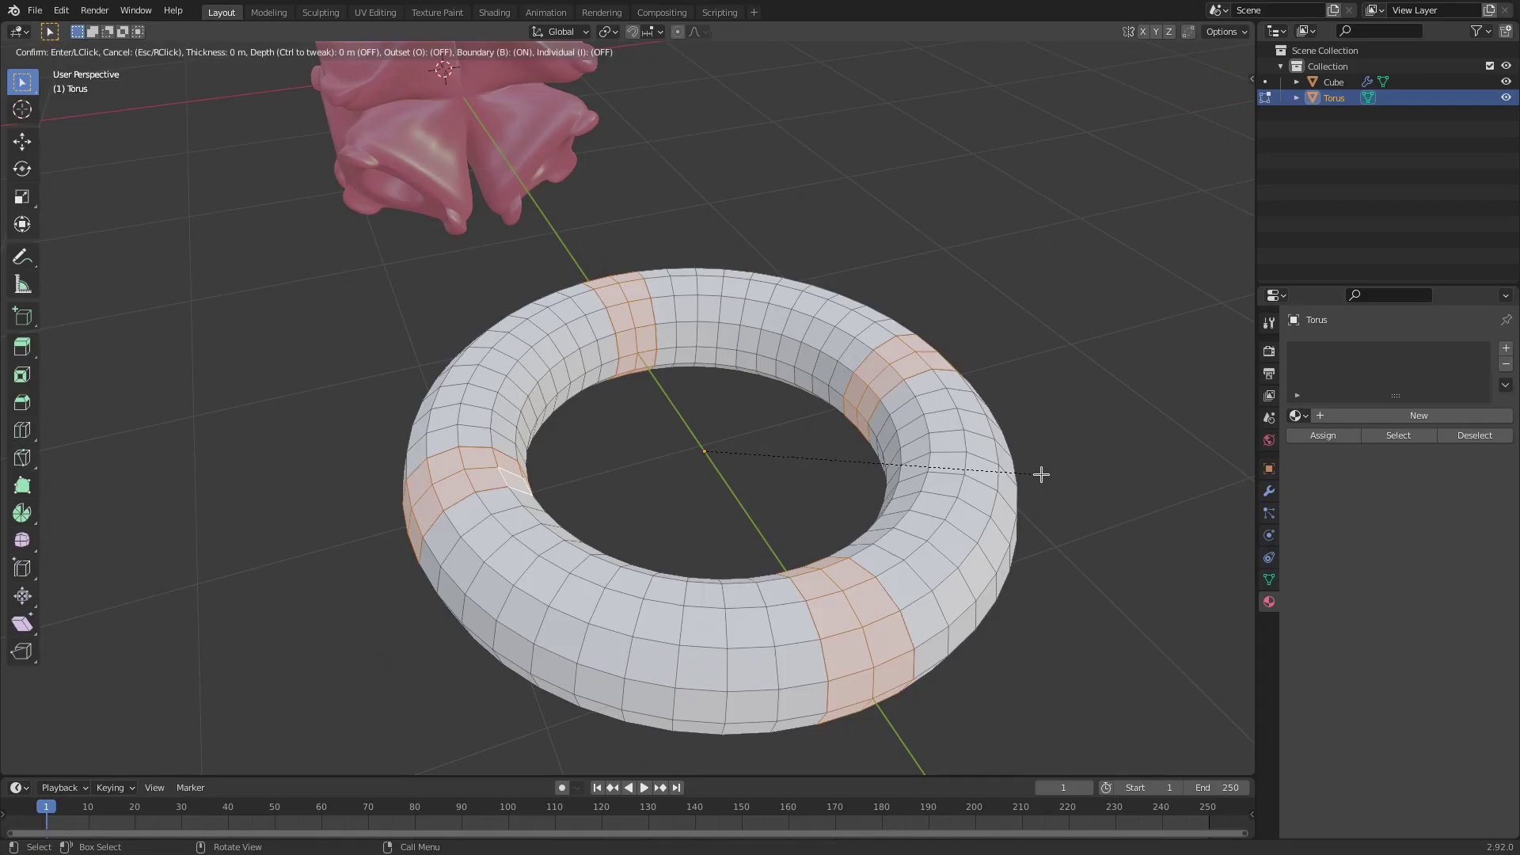
left_click(1036, 420)
key("s")
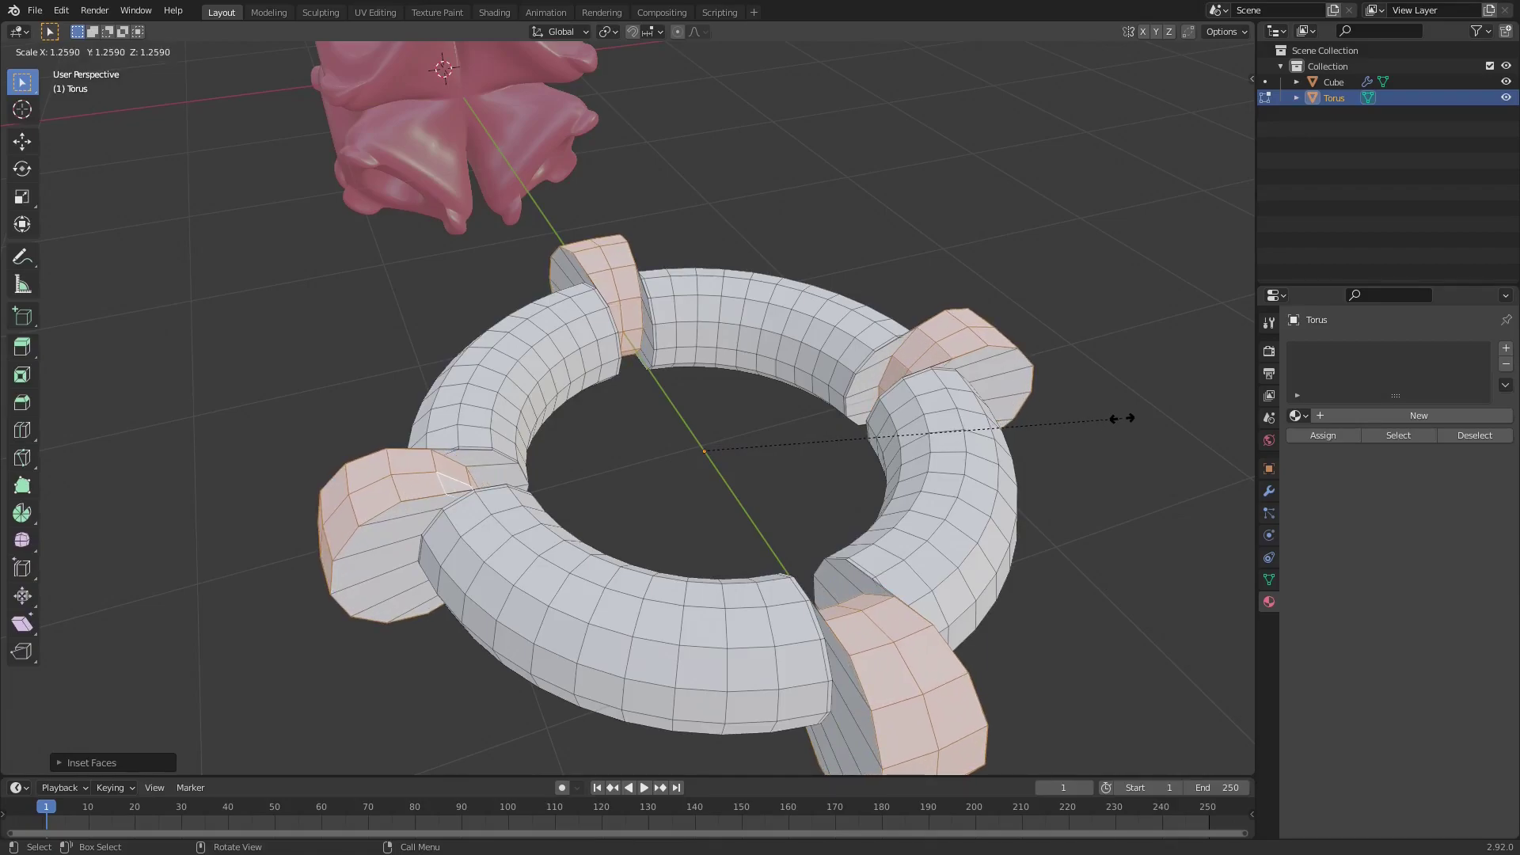
key("Escape")
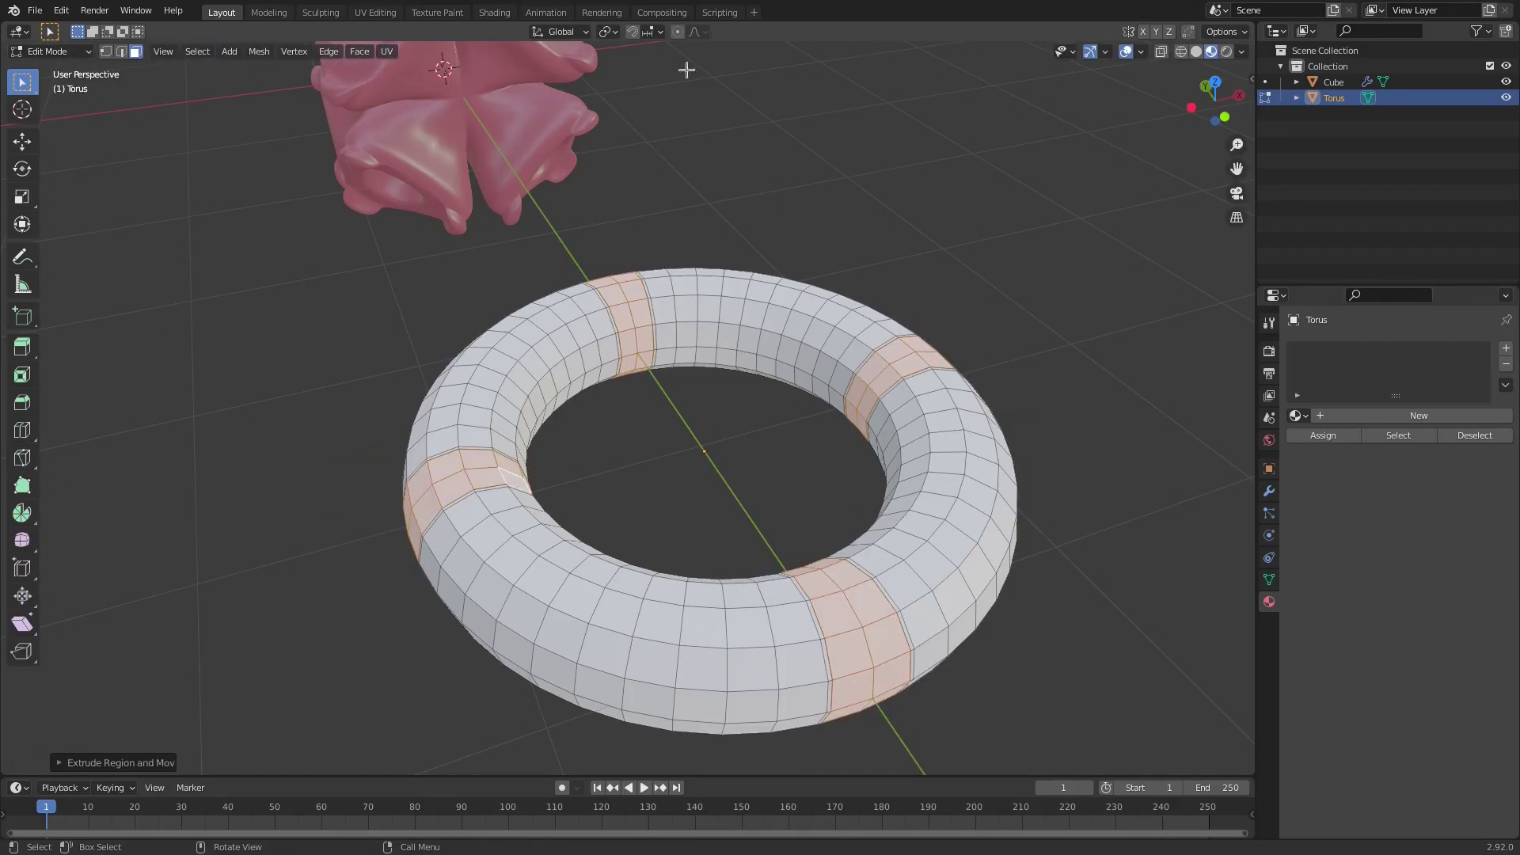
Set the pivot point to Individual Origins and scale the extruded bands up into raised collars around the tube.
left_click(607, 32)
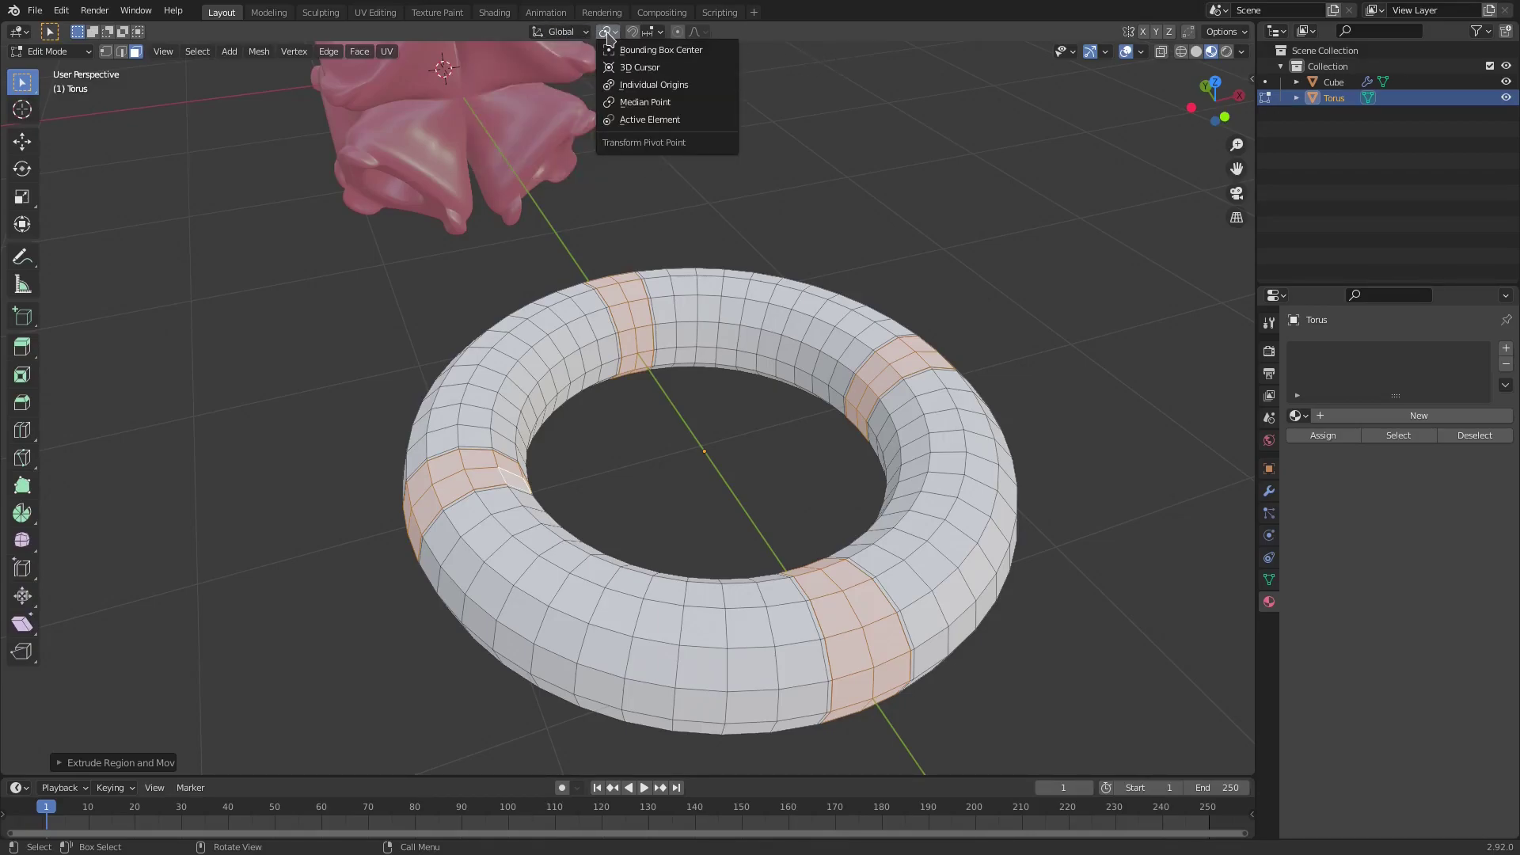
left_click(654, 84)
key("s")
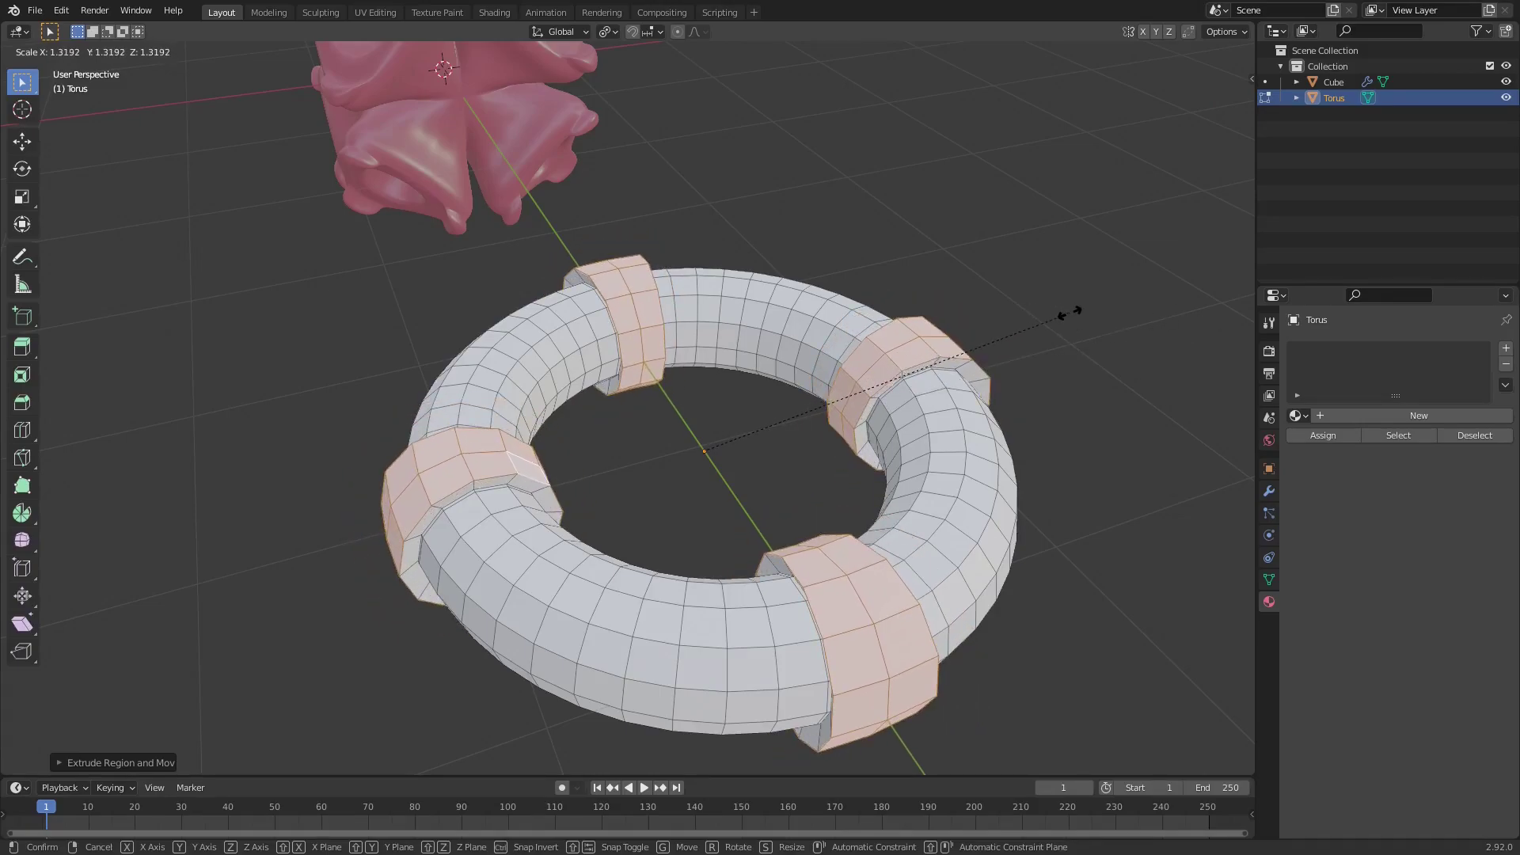
left_click(1107, 325)
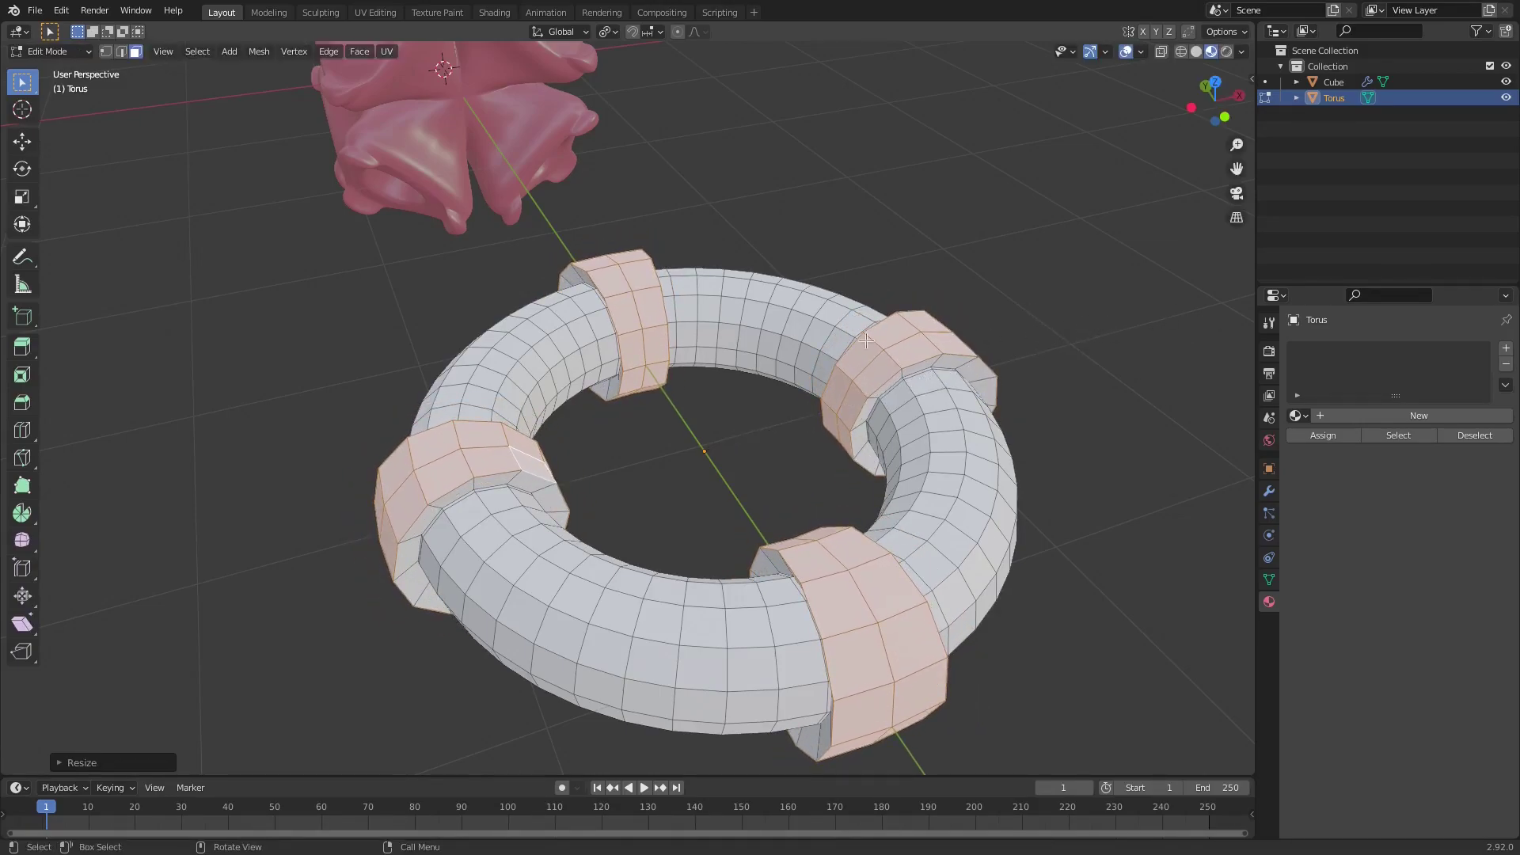
Deselect everything and select two adjacent face loops midway between each pair of neighbouring collars on the torus.
middle_click_drag(1107, 325, 902, 282)
key("alt+a")
middle_click_drag(804, 478, 750, 553)
middle_click_drag(839, 525, 760, 396)
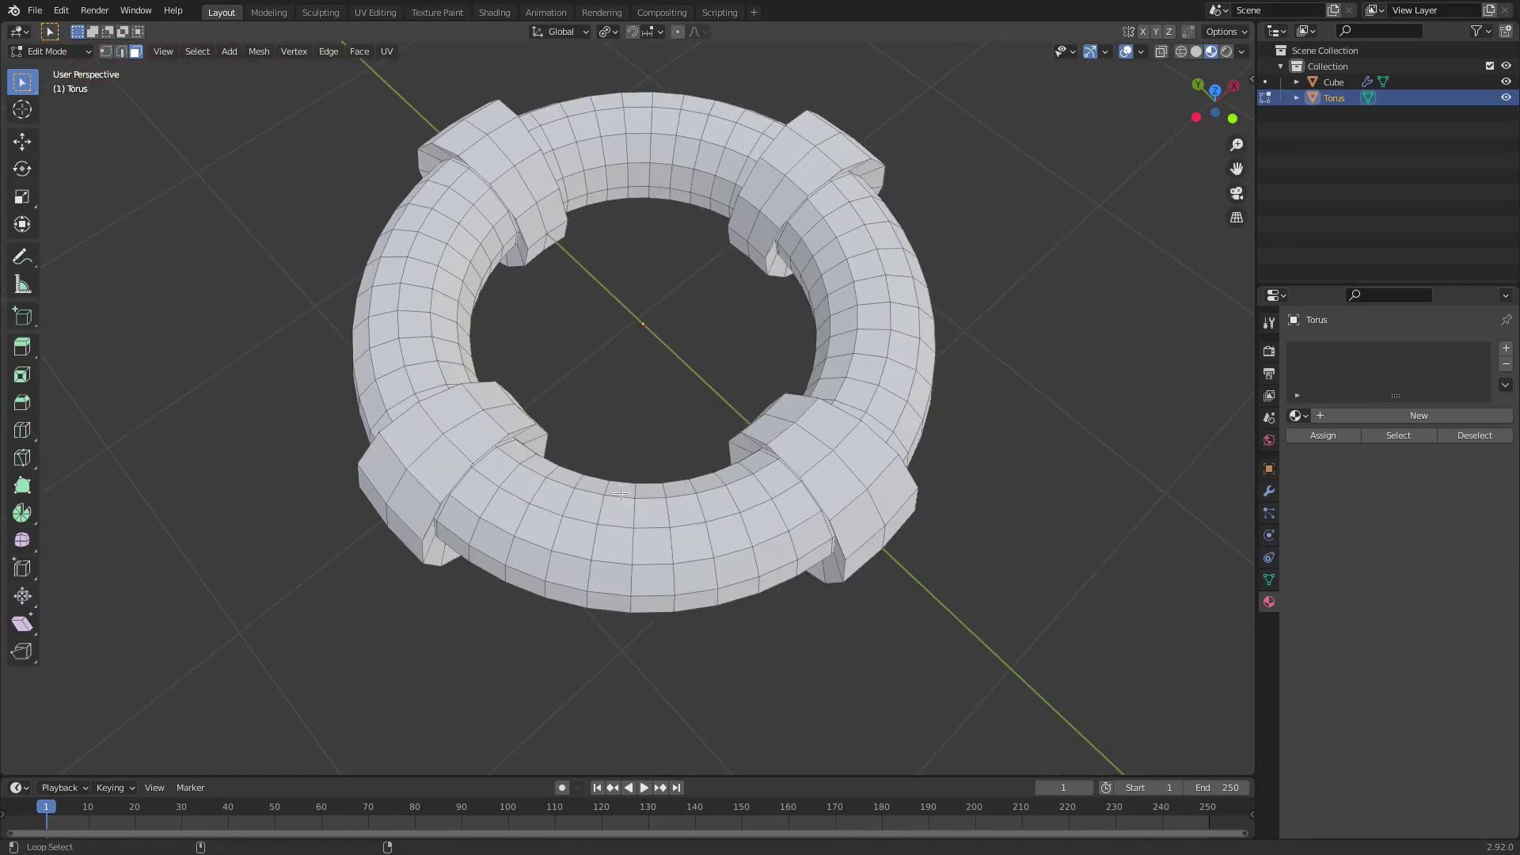
middle_click_drag(942, 349, 643, 448)
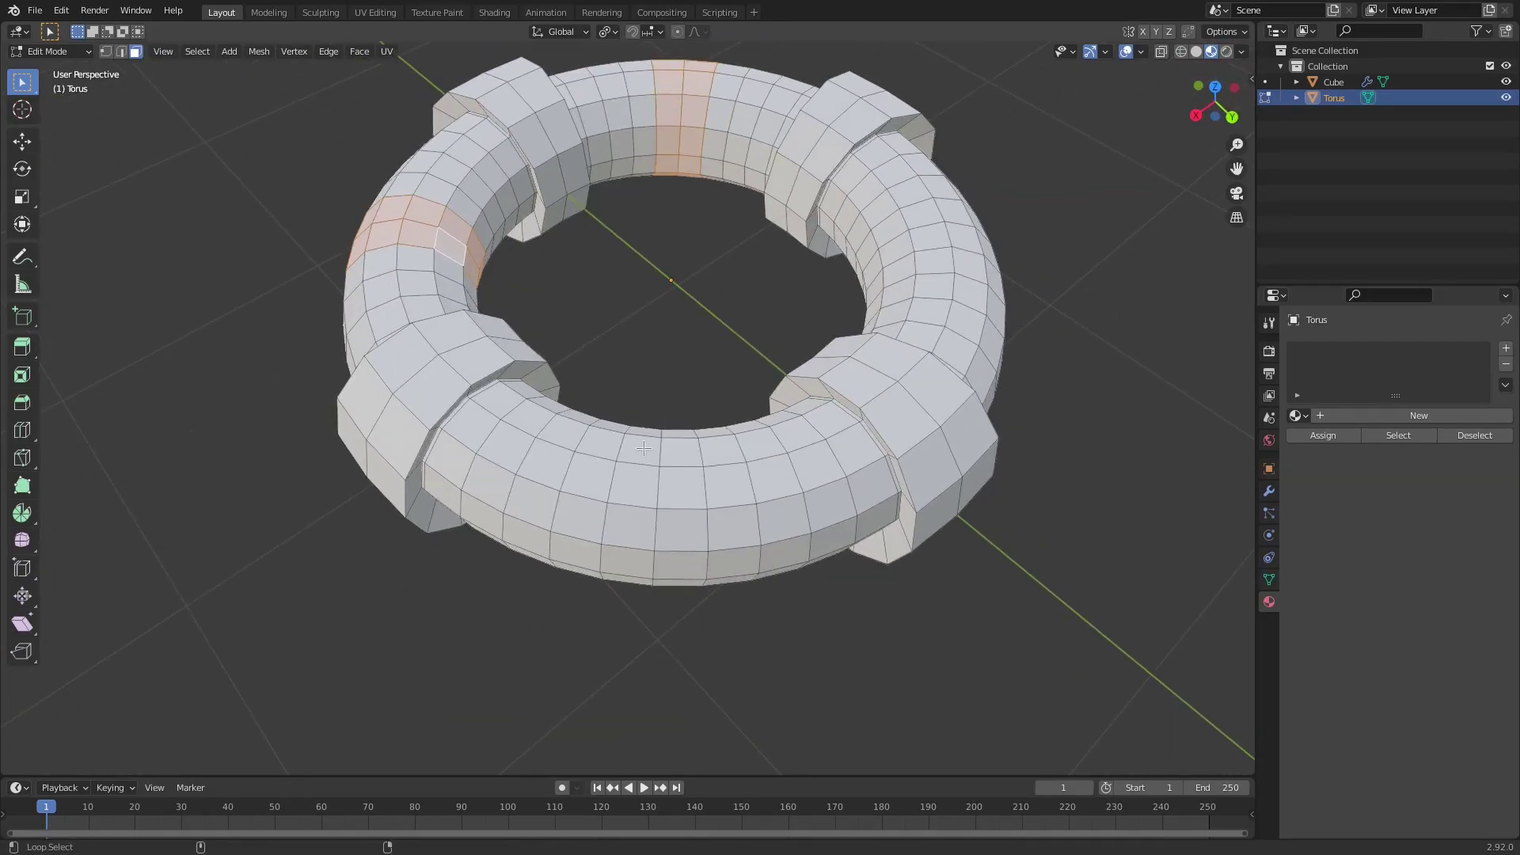
middle_click_drag(901, 431, 726, 437)
middle_click_drag(723, 512, 763, 549)
key("KP_7")
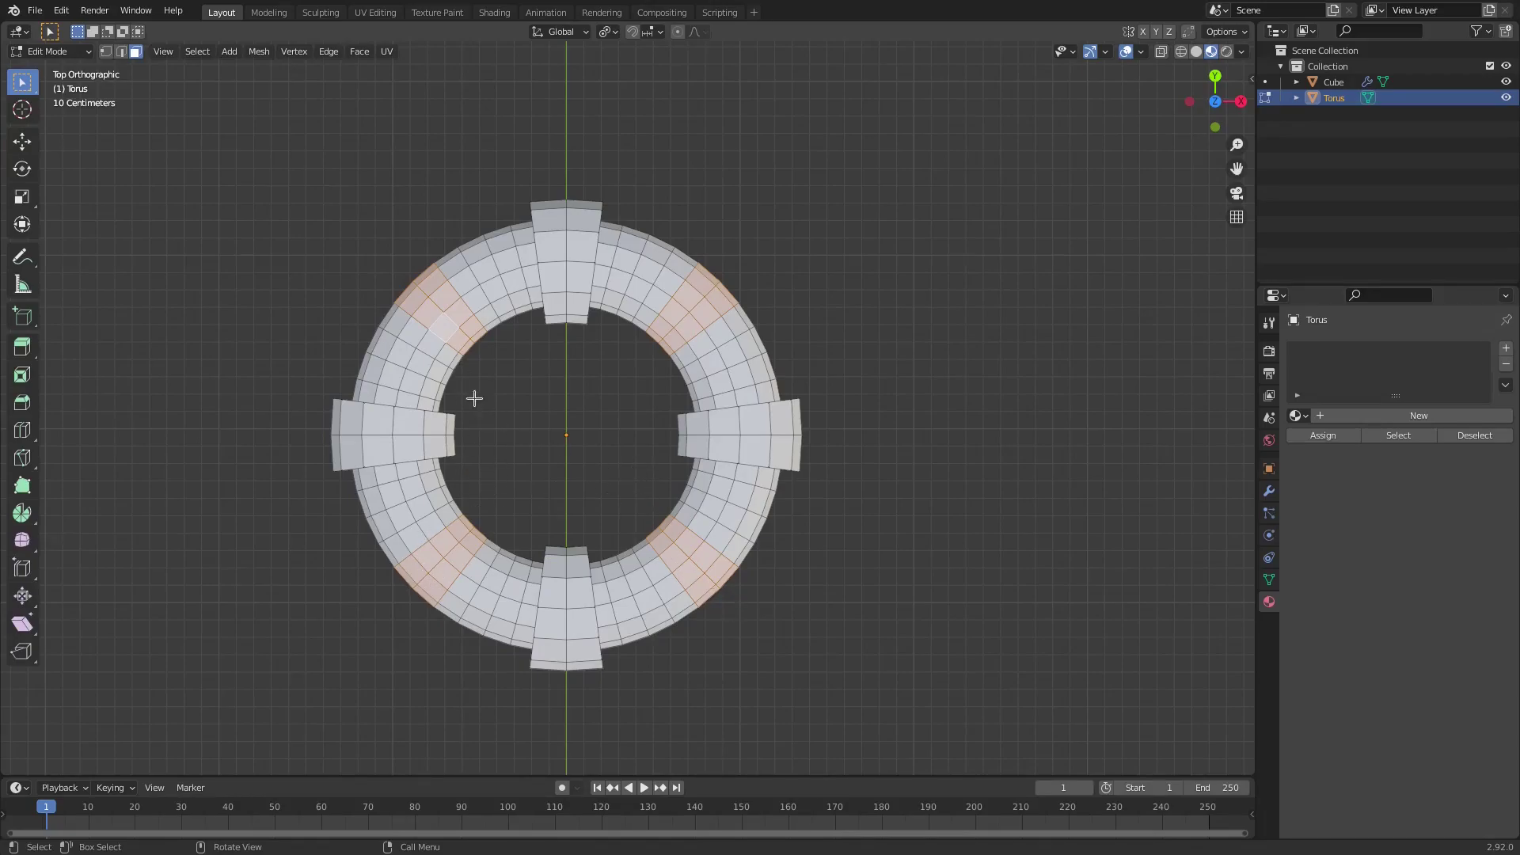
scroll(596, 410, "up", 2)
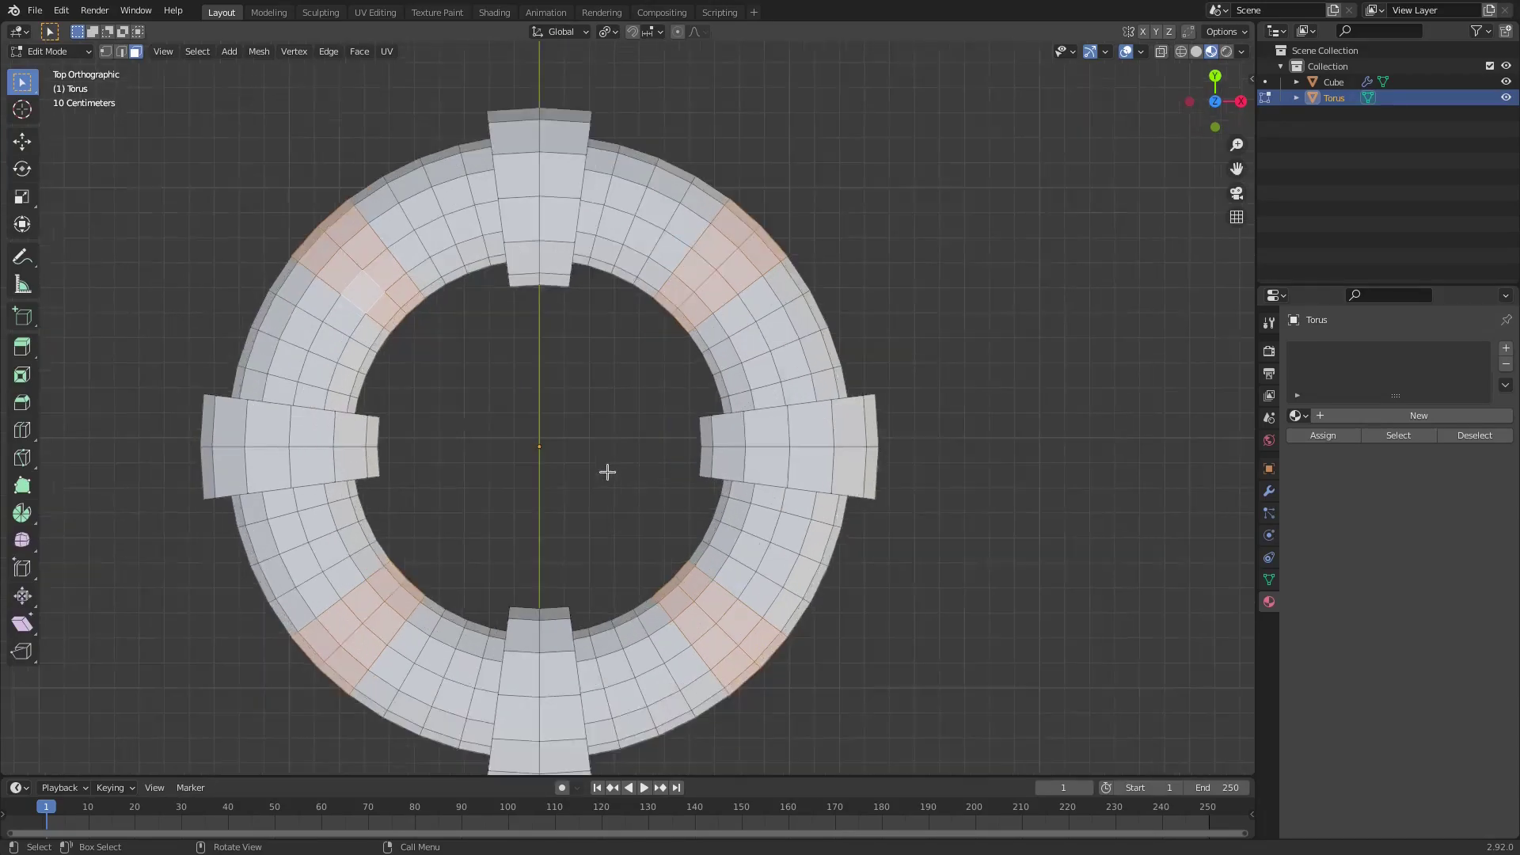
Inset the four face bands between the collars slightly.
middle_click_drag(607, 471, 618, 377)
scroll(956, 457, "up", 1)
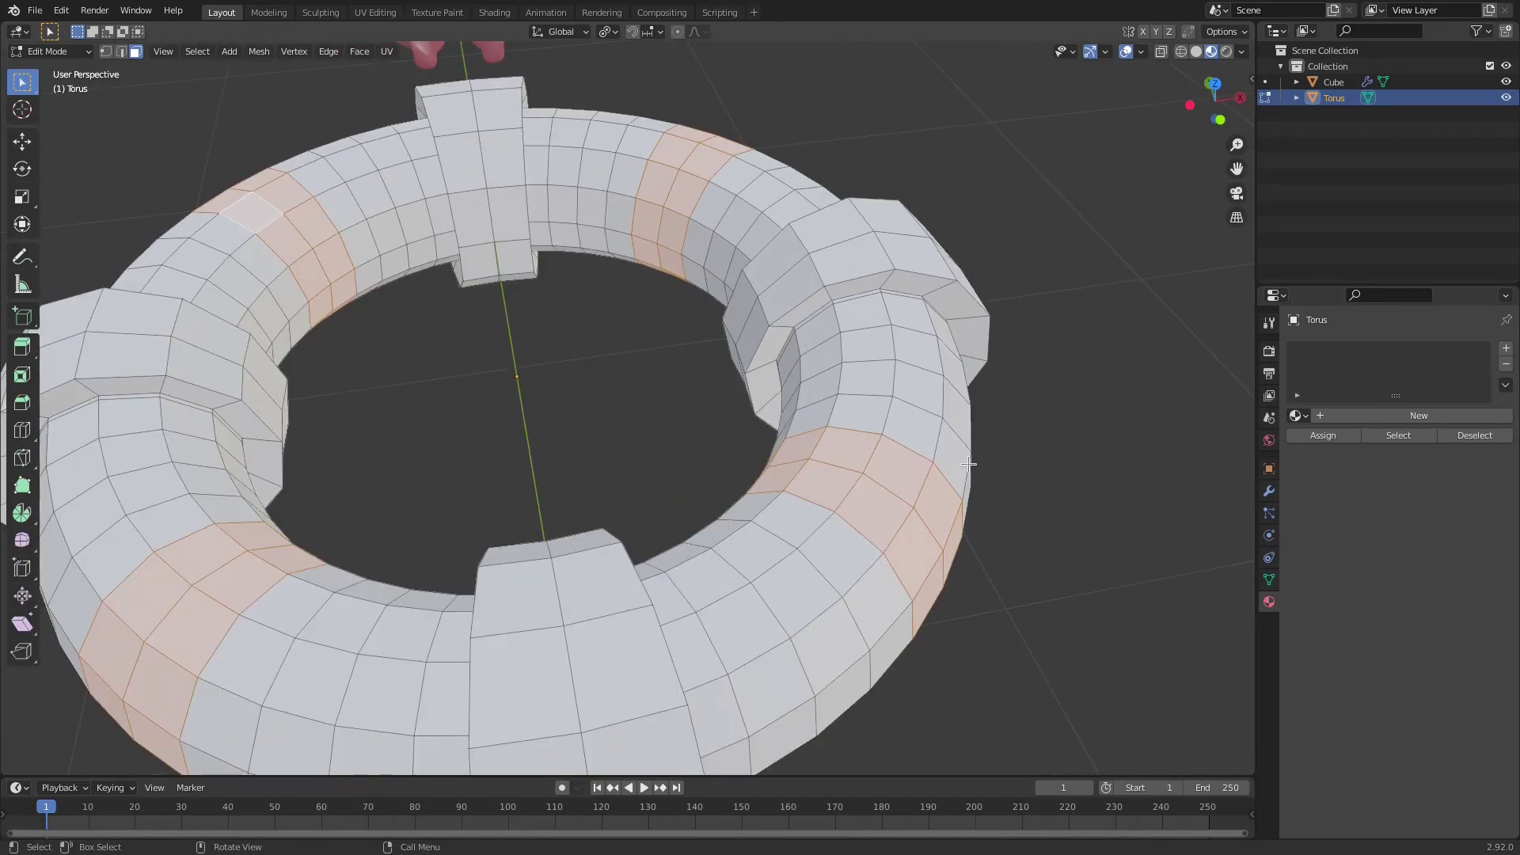
key("i")
left_click(962, 460)
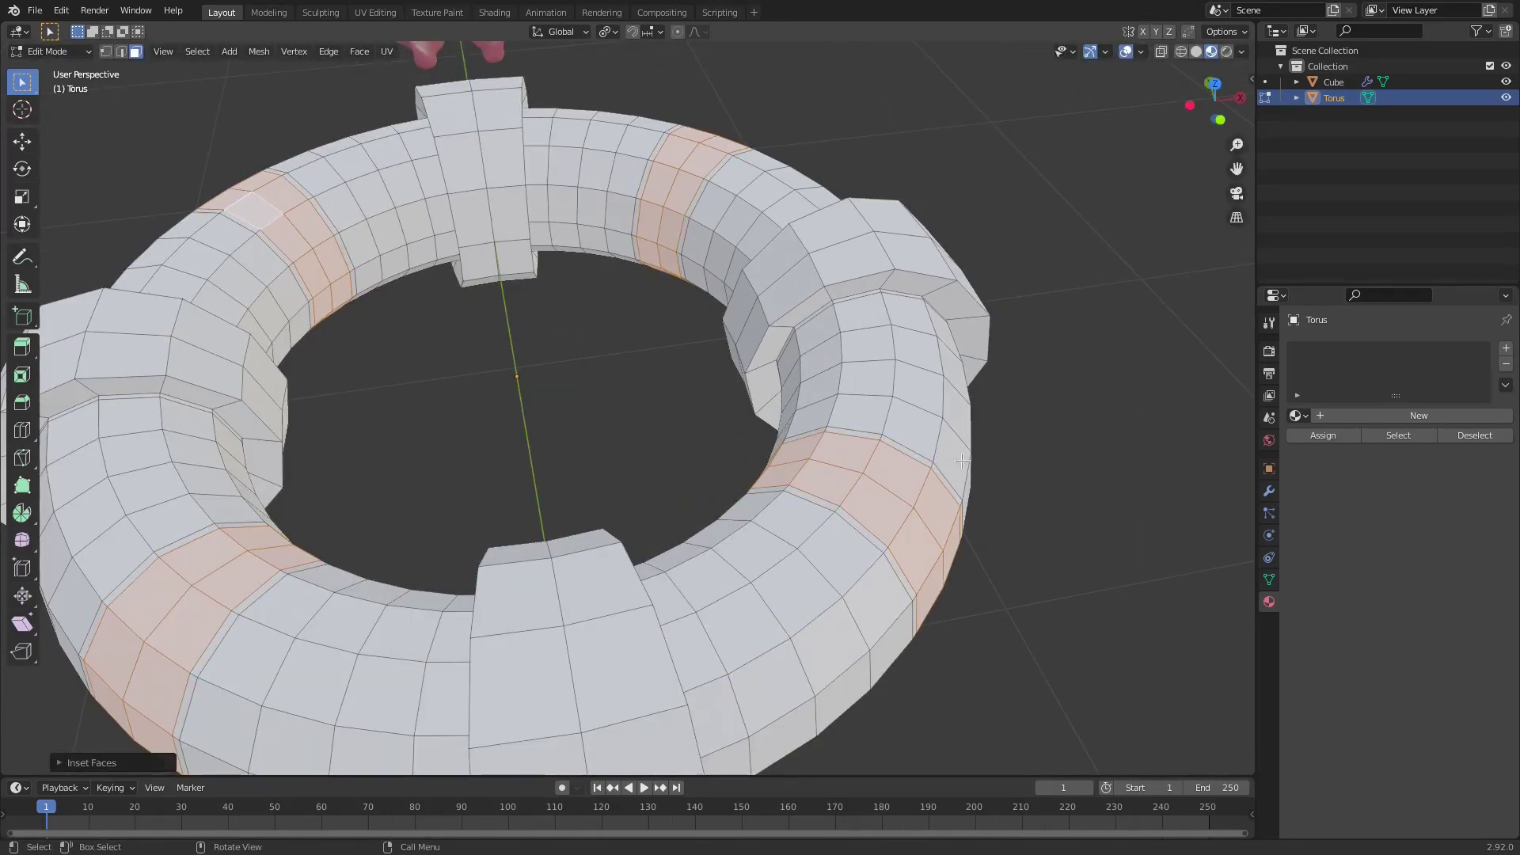
Extrude the inset bands in place and scale them inward about their individual origins to form narrow necks.
key("e")
right_click(1028, 485)
key("s")
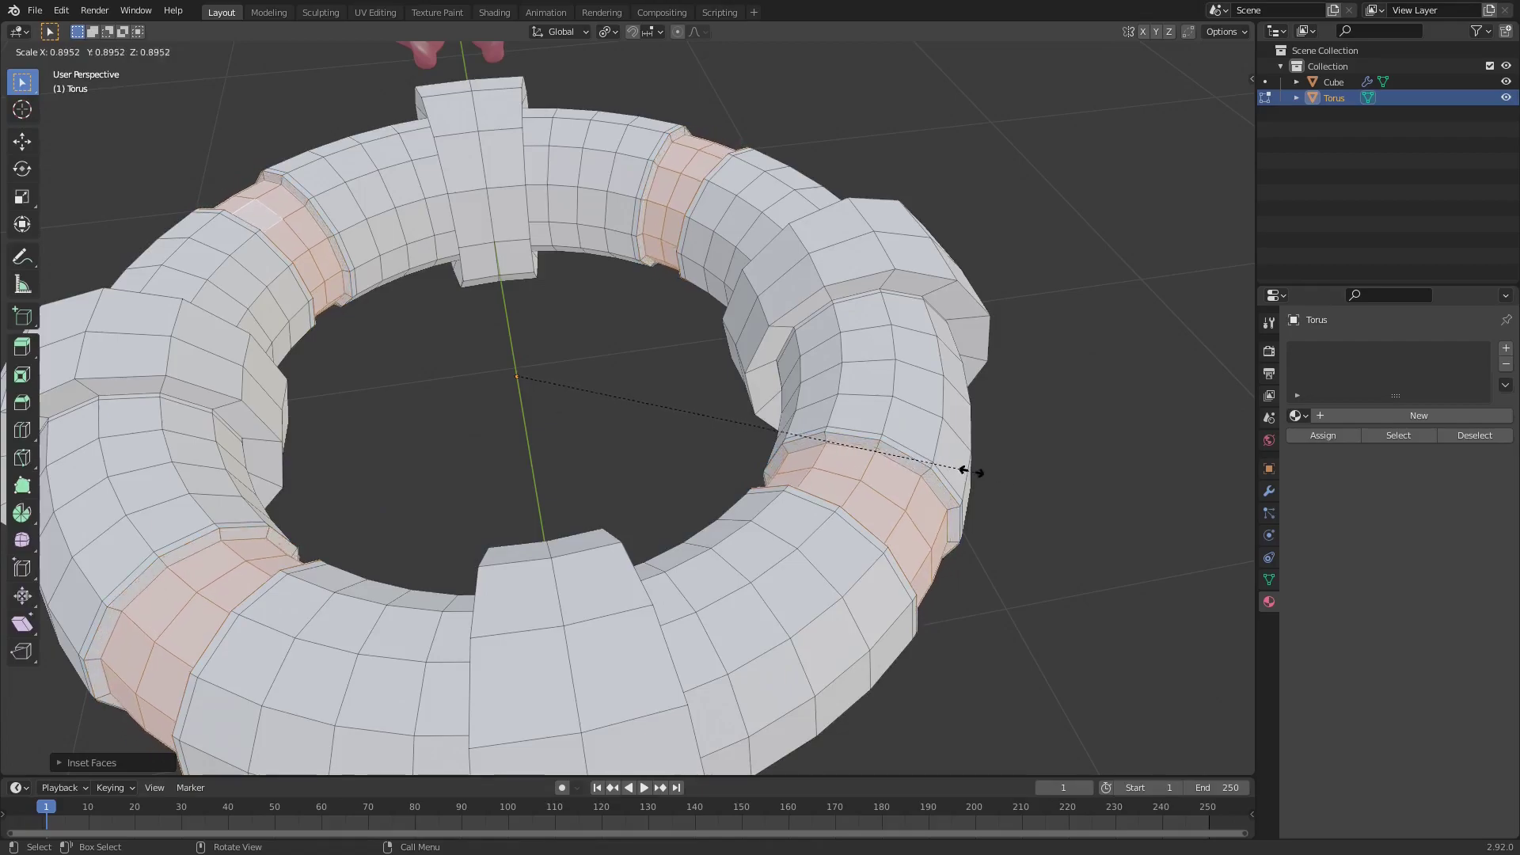
left_click(772, 405)
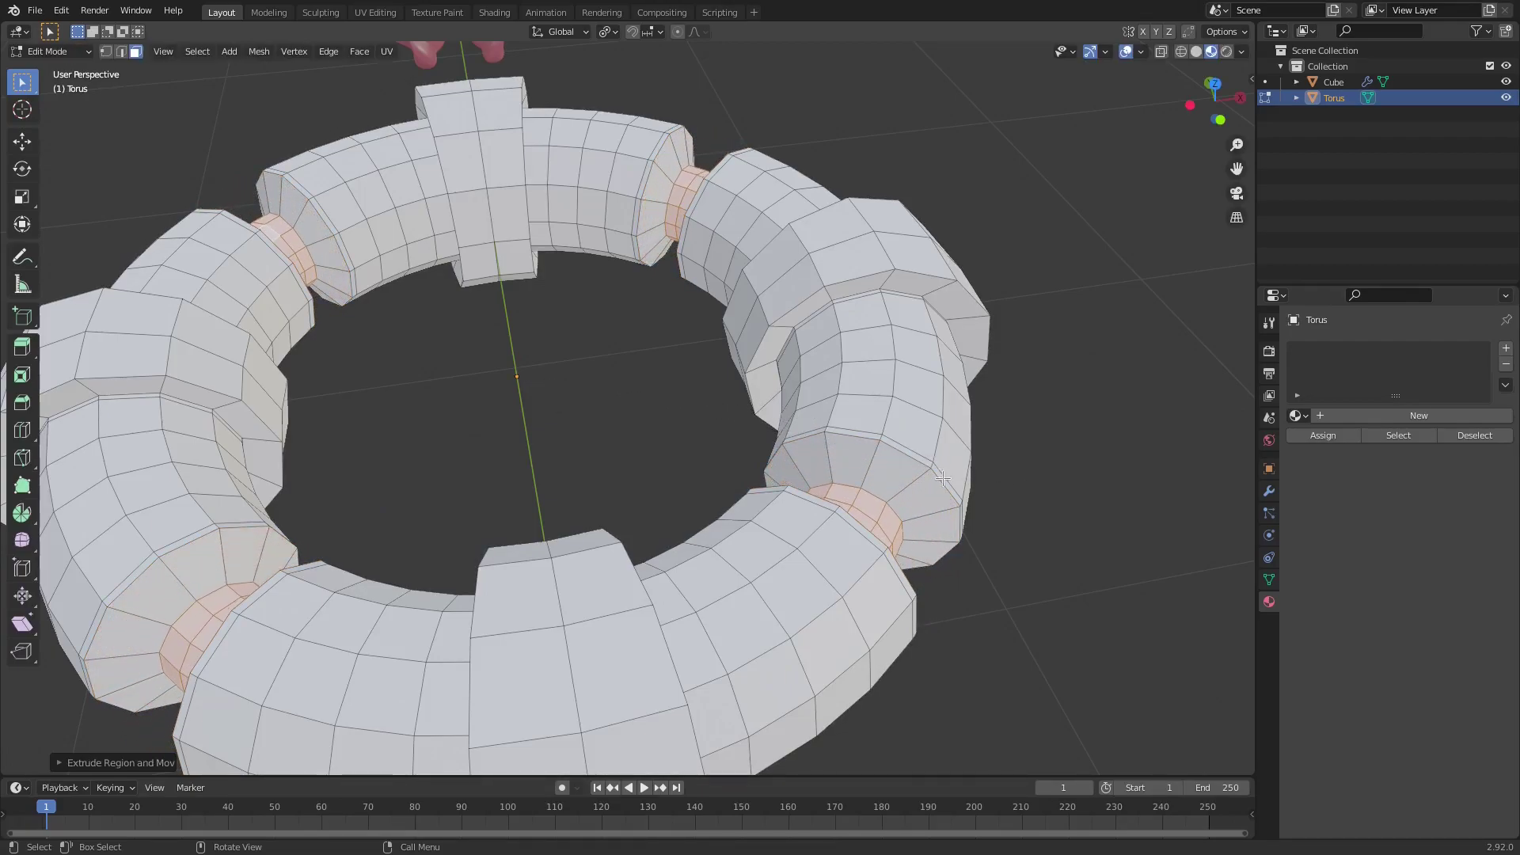
middle_click_drag(831, 483, 924, 459)
key("s")
key("x")
right_click(939, 459)
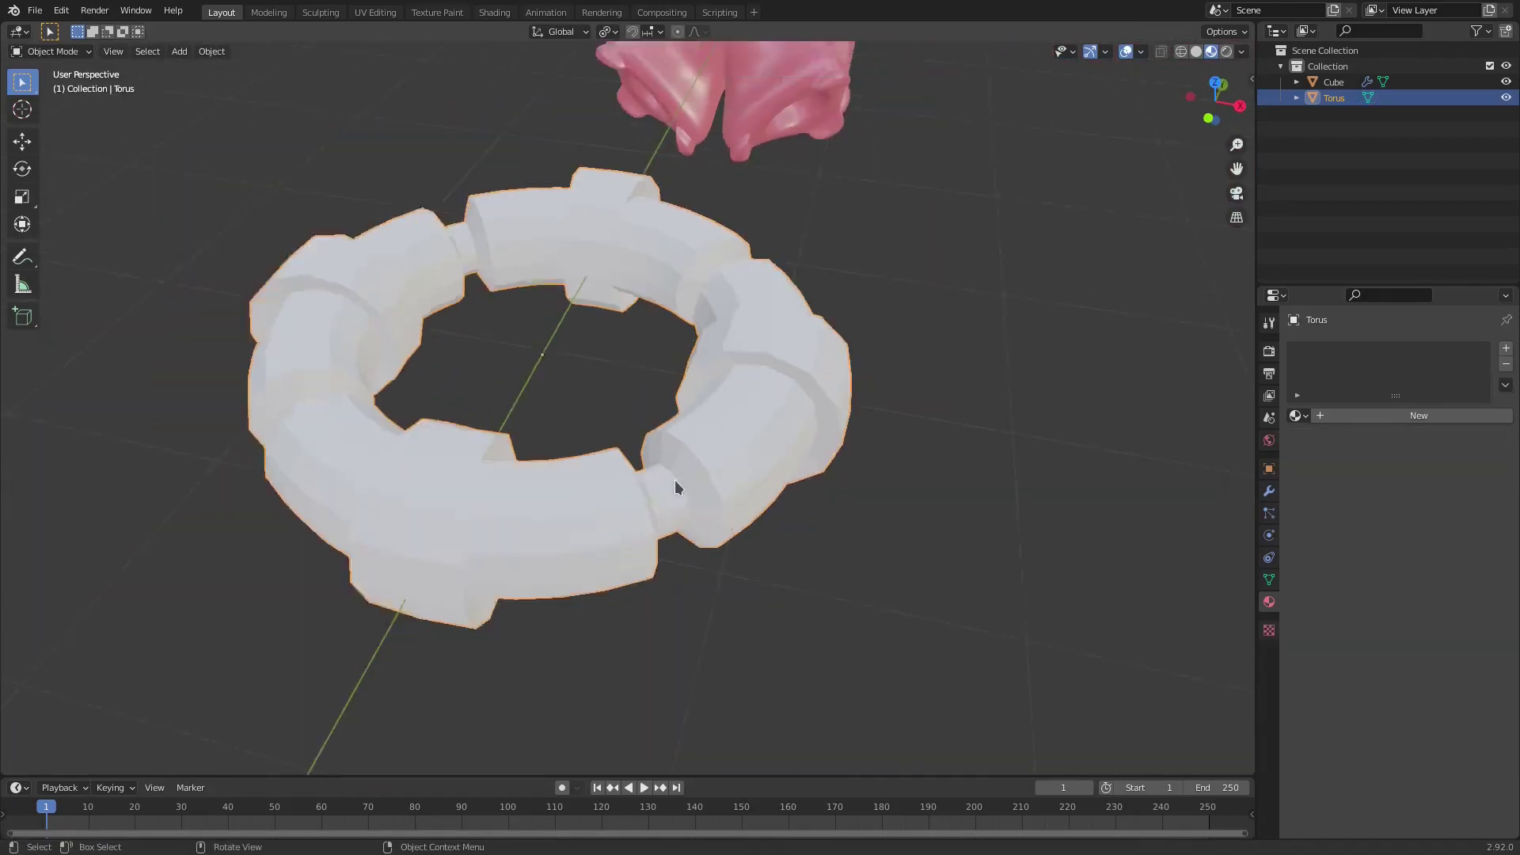
Add a Subdivision Surface modifier to the torus and set its viewport level to 3.
middle_click_drag(677, 486, 946, 475)
scroll(986, 486, "up", 1)
scroll(989, 487, "up", 1)
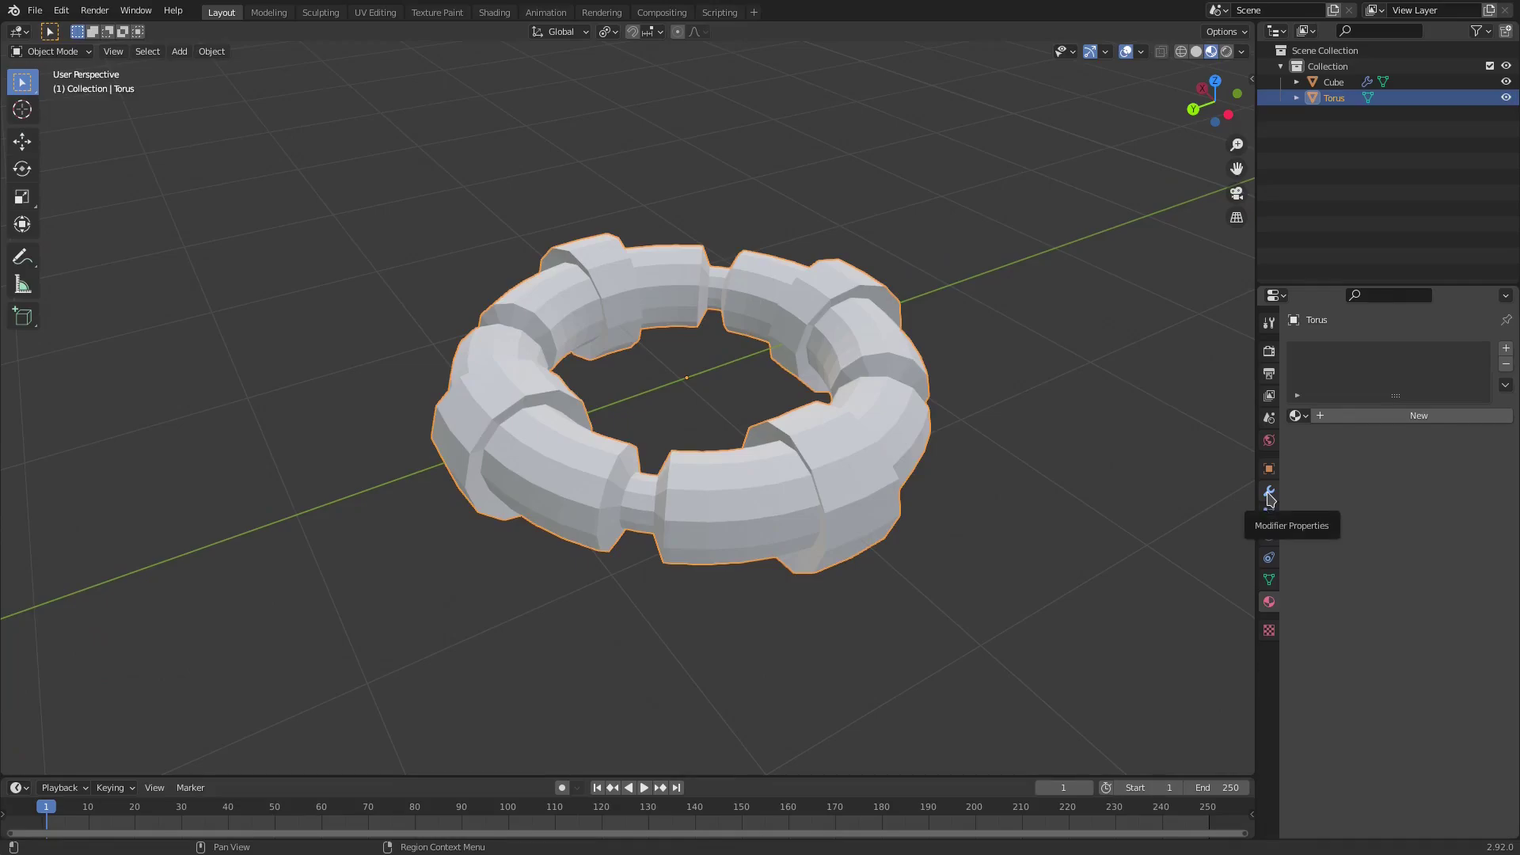
left_click(1269, 491)
left_click(1375, 348)
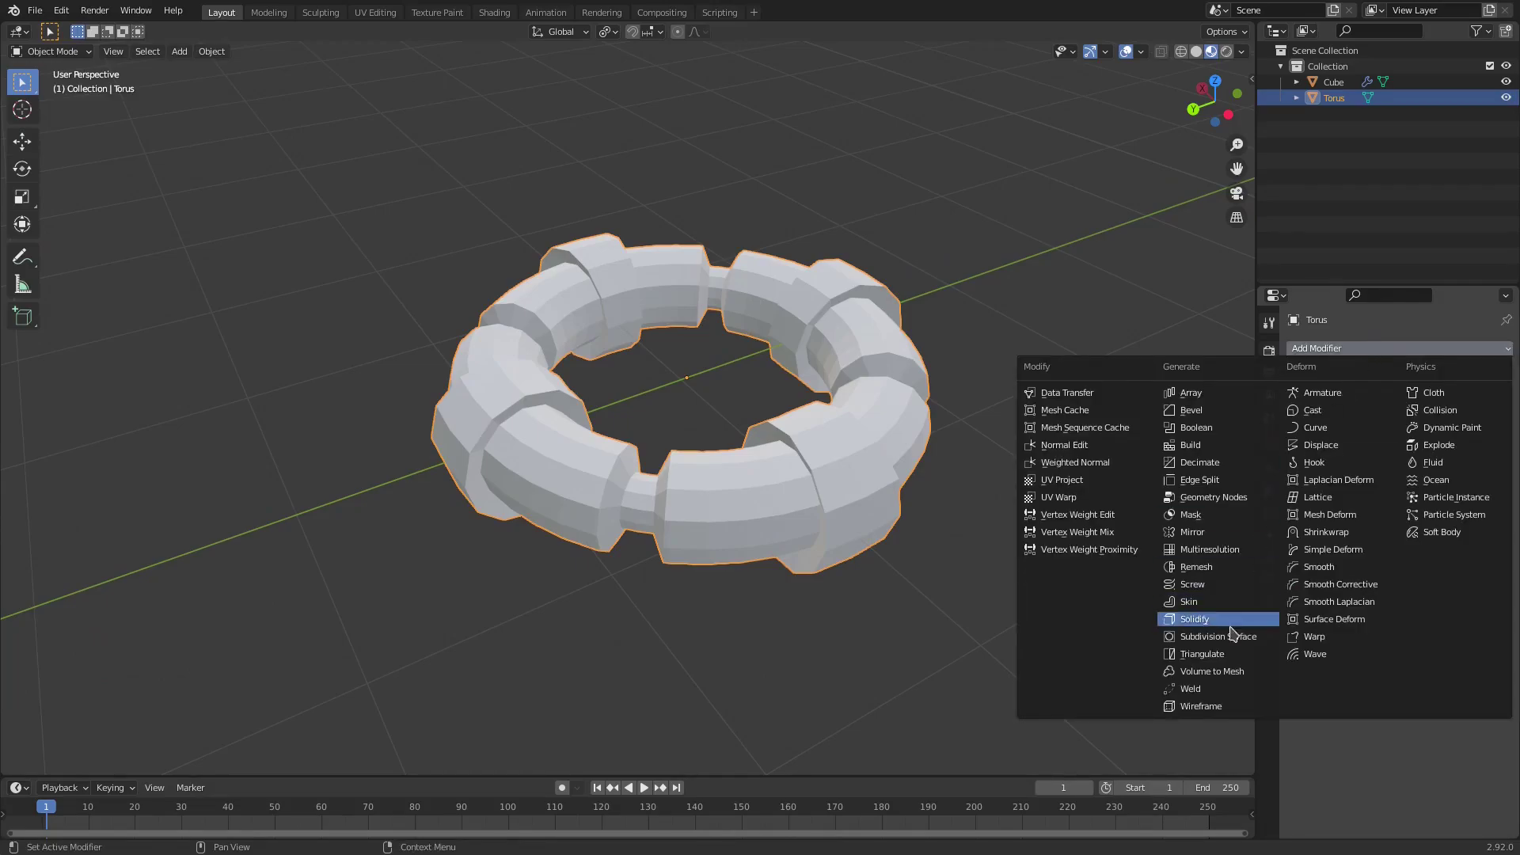
left_click(1188, 625)
left_click(1488, 420)
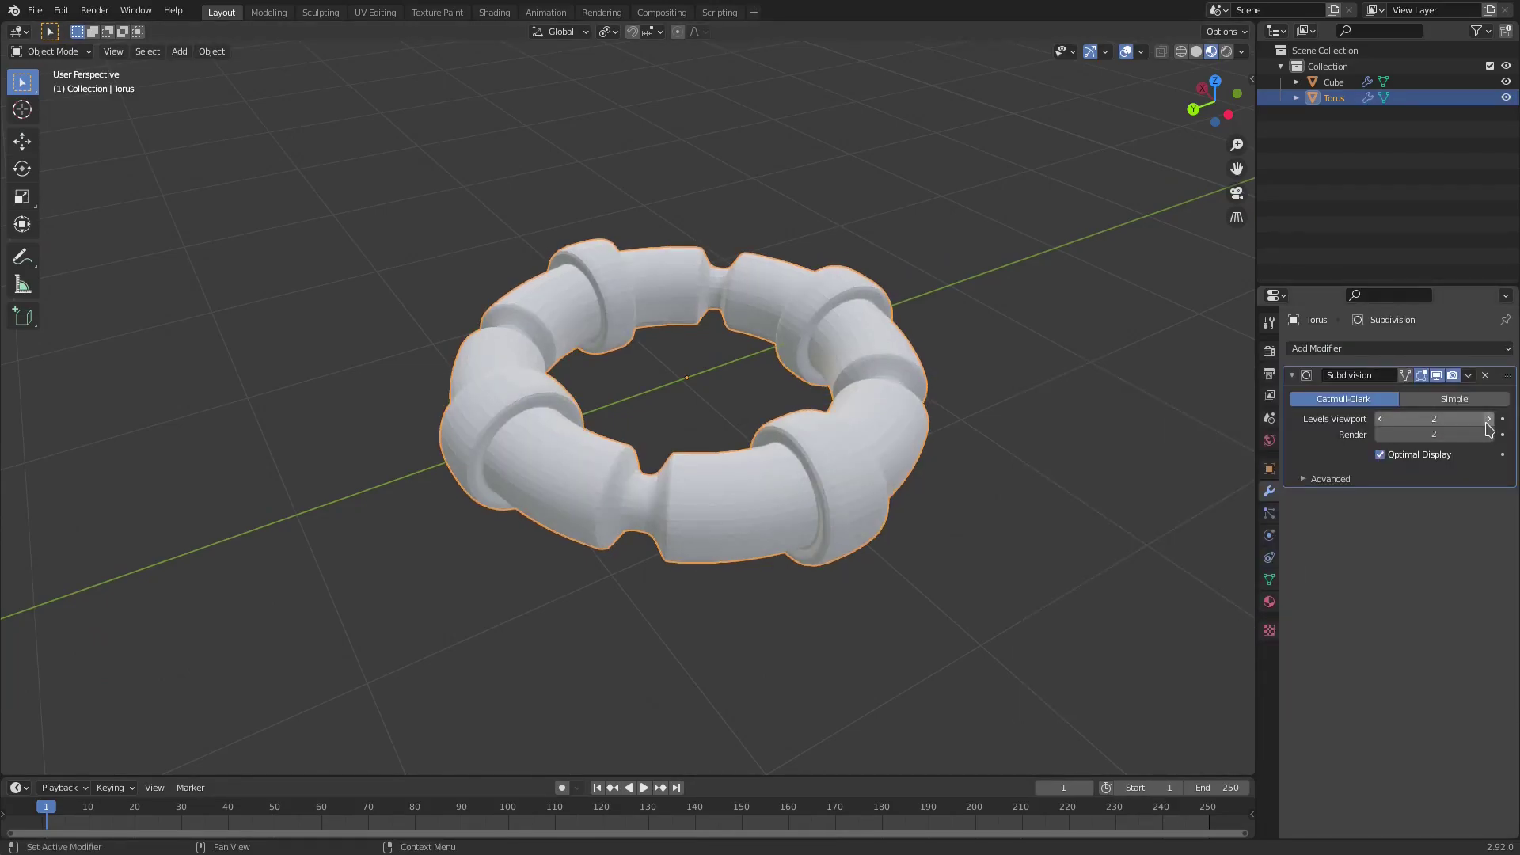
Apply smooth shading to the torus and check its surface from several angles.
left_click(212, 52)
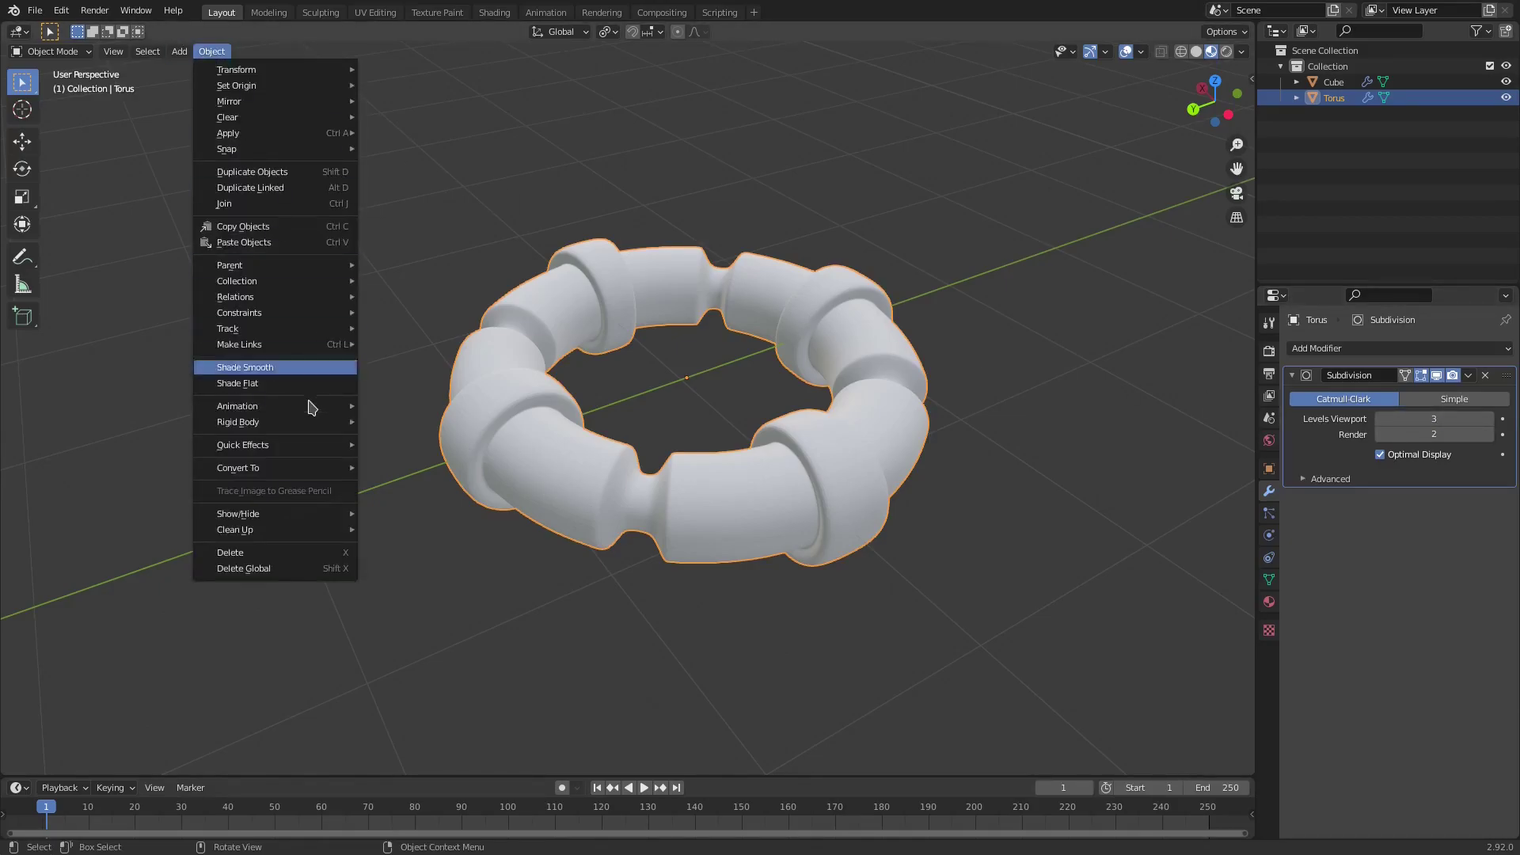
left_click(305, 366)
middle_click_drag(377, 382, 862, 437)
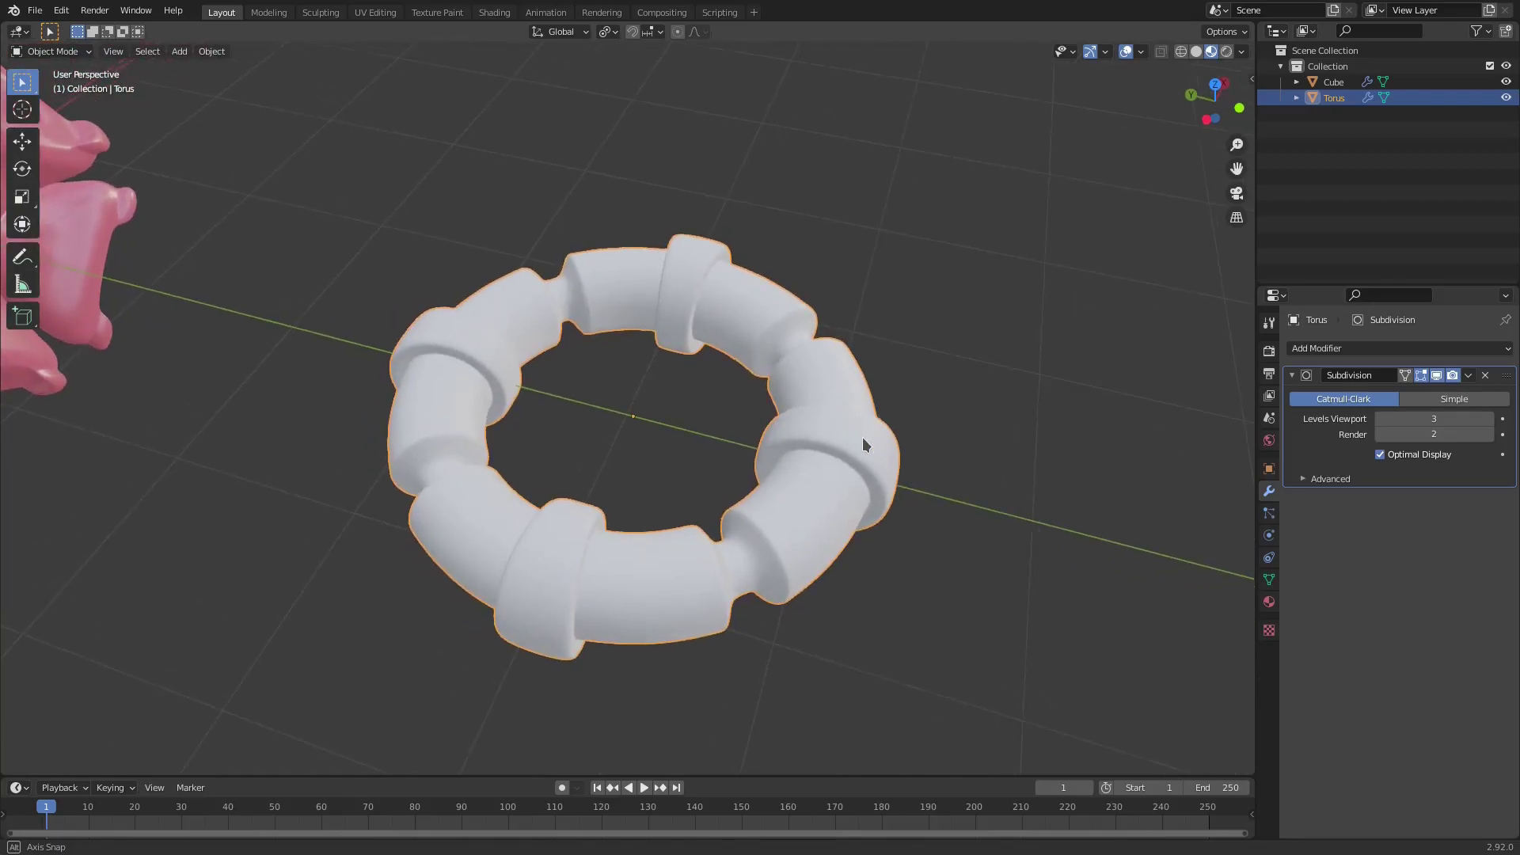
scroll(855, 432, "up", 2)
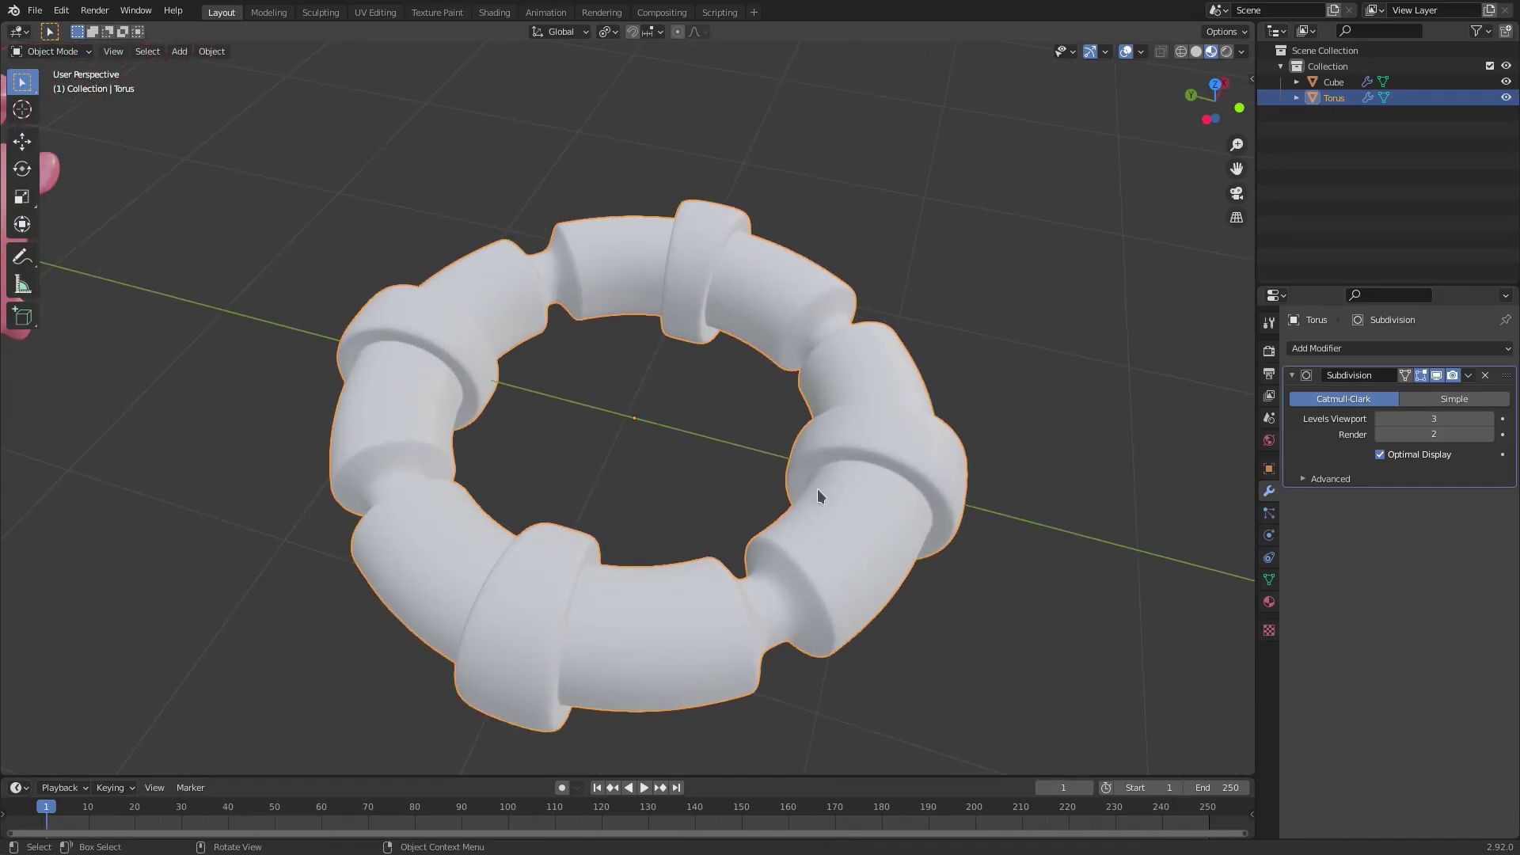
middle_click_drag(769, 556, 679, 538)
scroll(579, 535, "down", 2)
middle_click_drag(578, 534, 637, 564)
Inset the selected neck face bands of the torus slightly to tighten the smoothed transitions.
key("Tab")
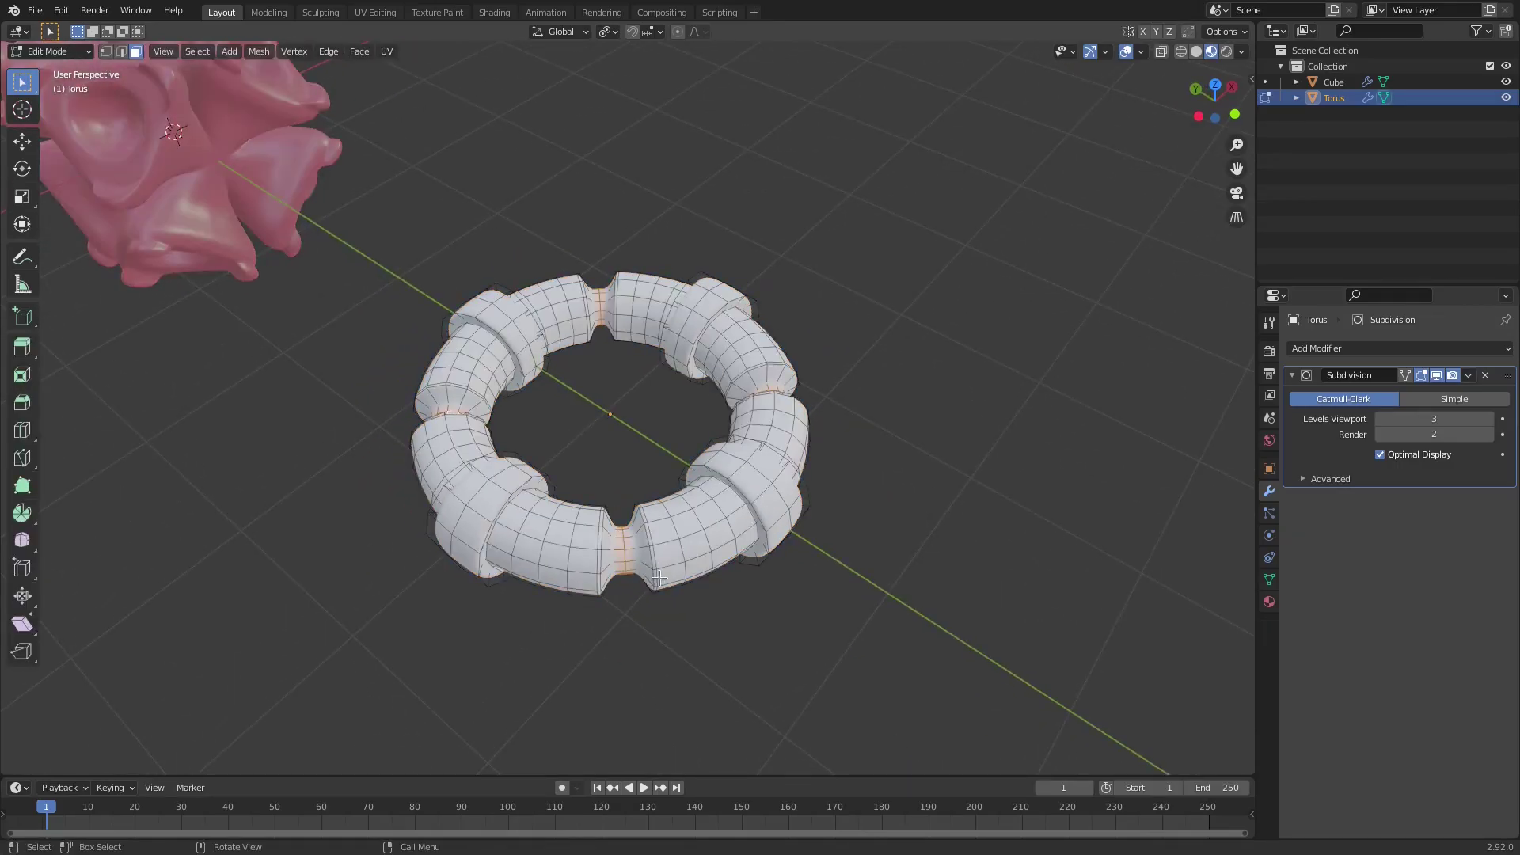
scroll(658, 578, "up", 4)
middle_click_drag(633, 505, 620, 489)
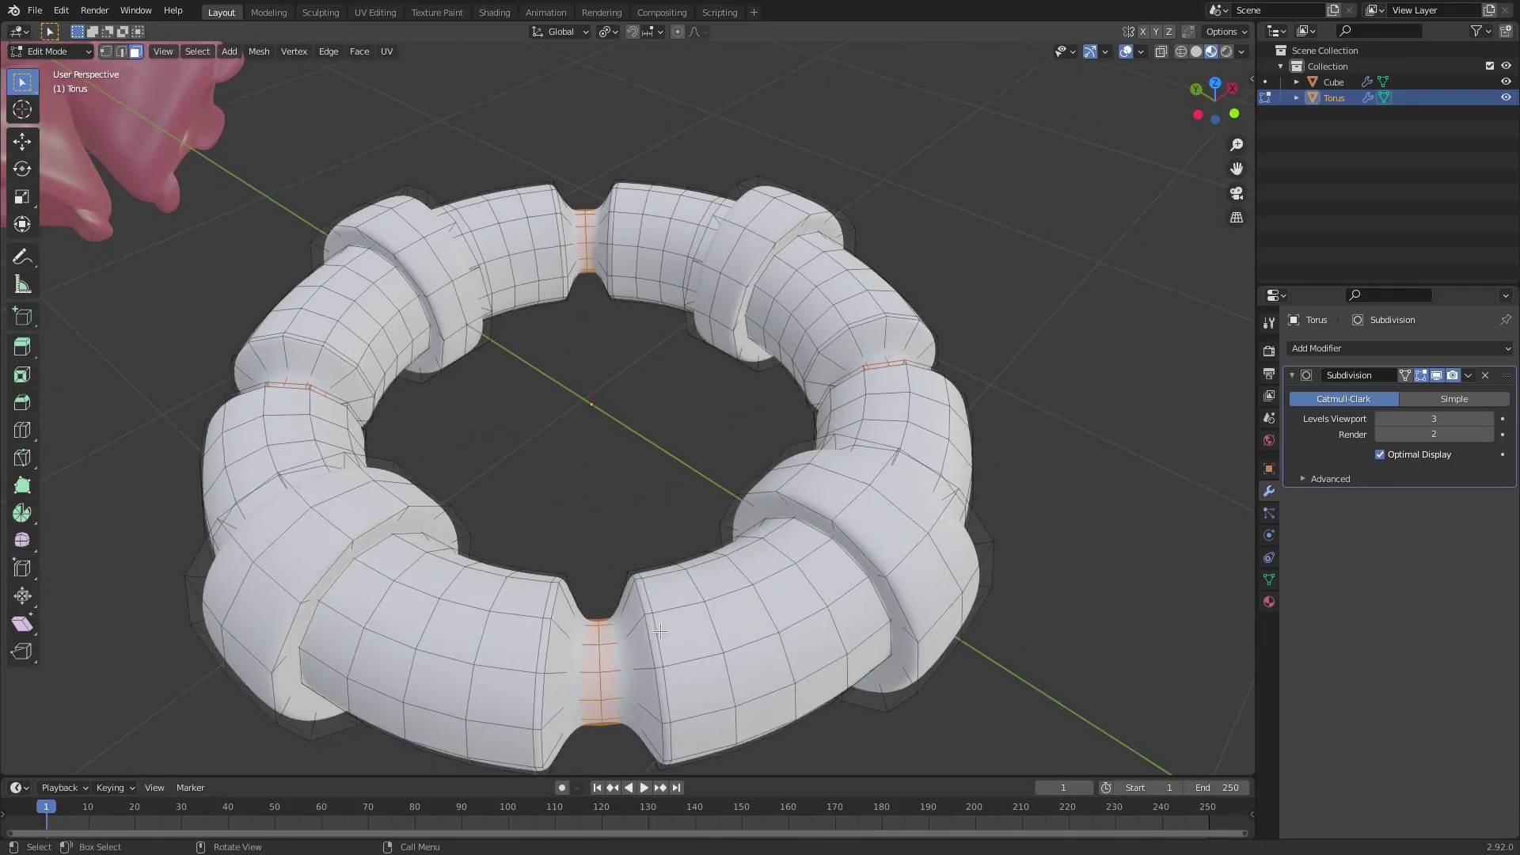
middle_click_drag(661, 630, 563, 534)
scroll(562, 534, "up", 2)
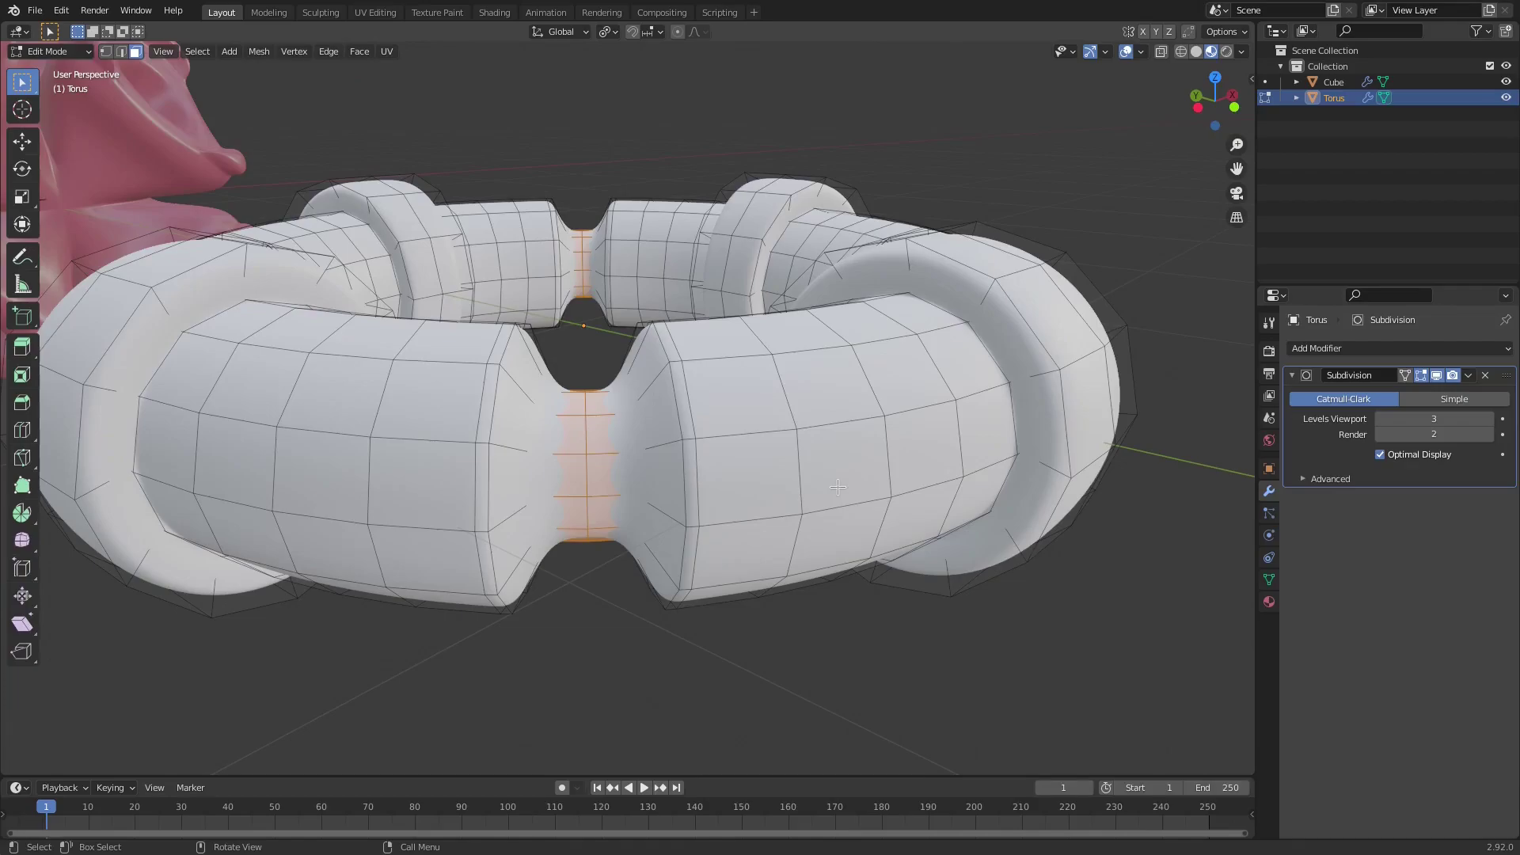
key("i")
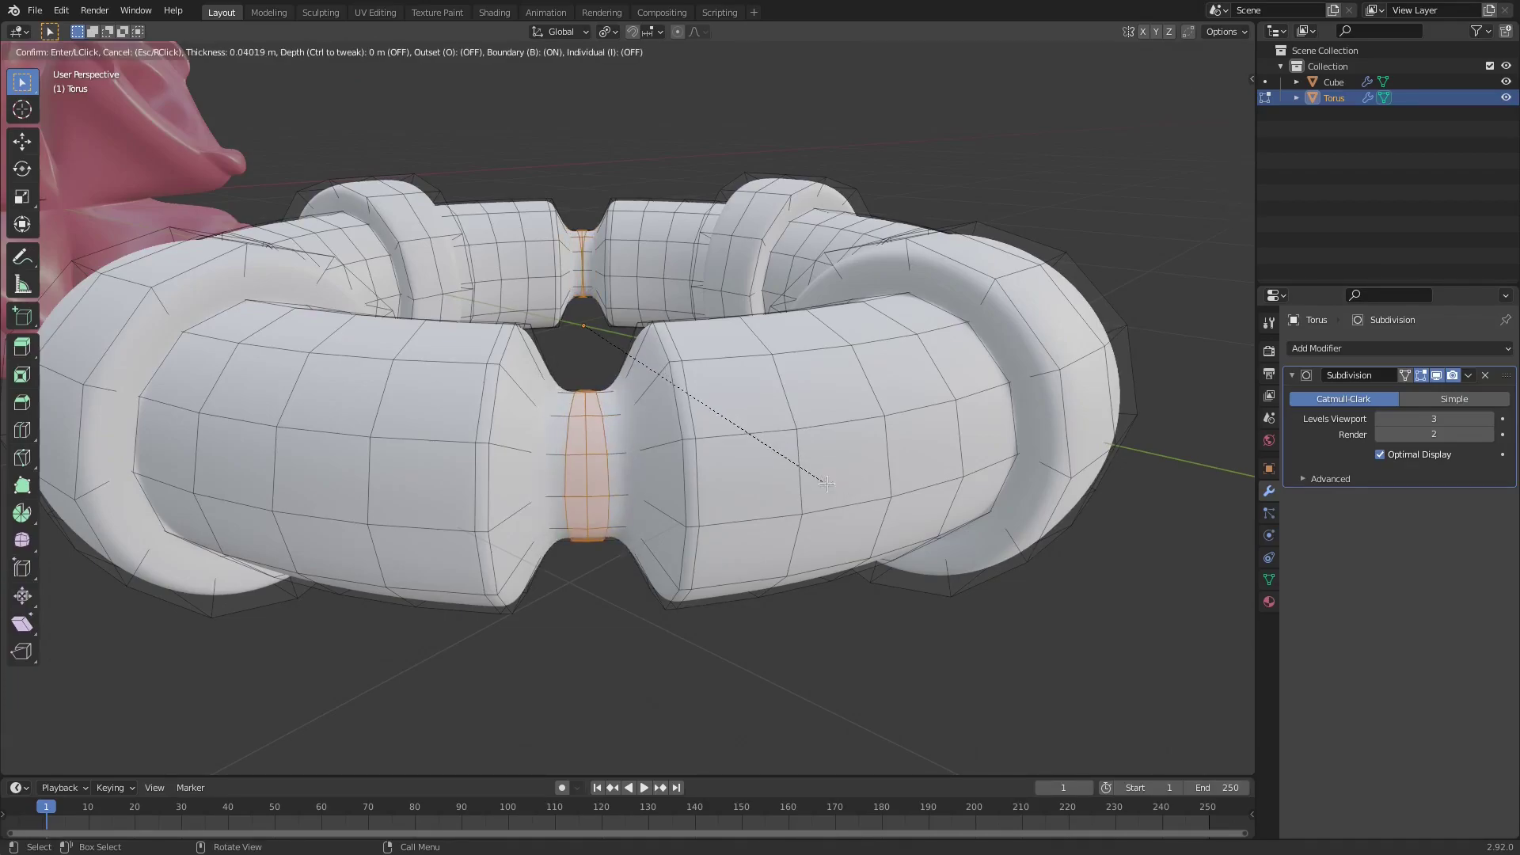
left_click(871, 485)
Examine the shape of the torus necks and collars with and without the mesh cage.
key("Tab")
scroll(643, 467, "up", 2)
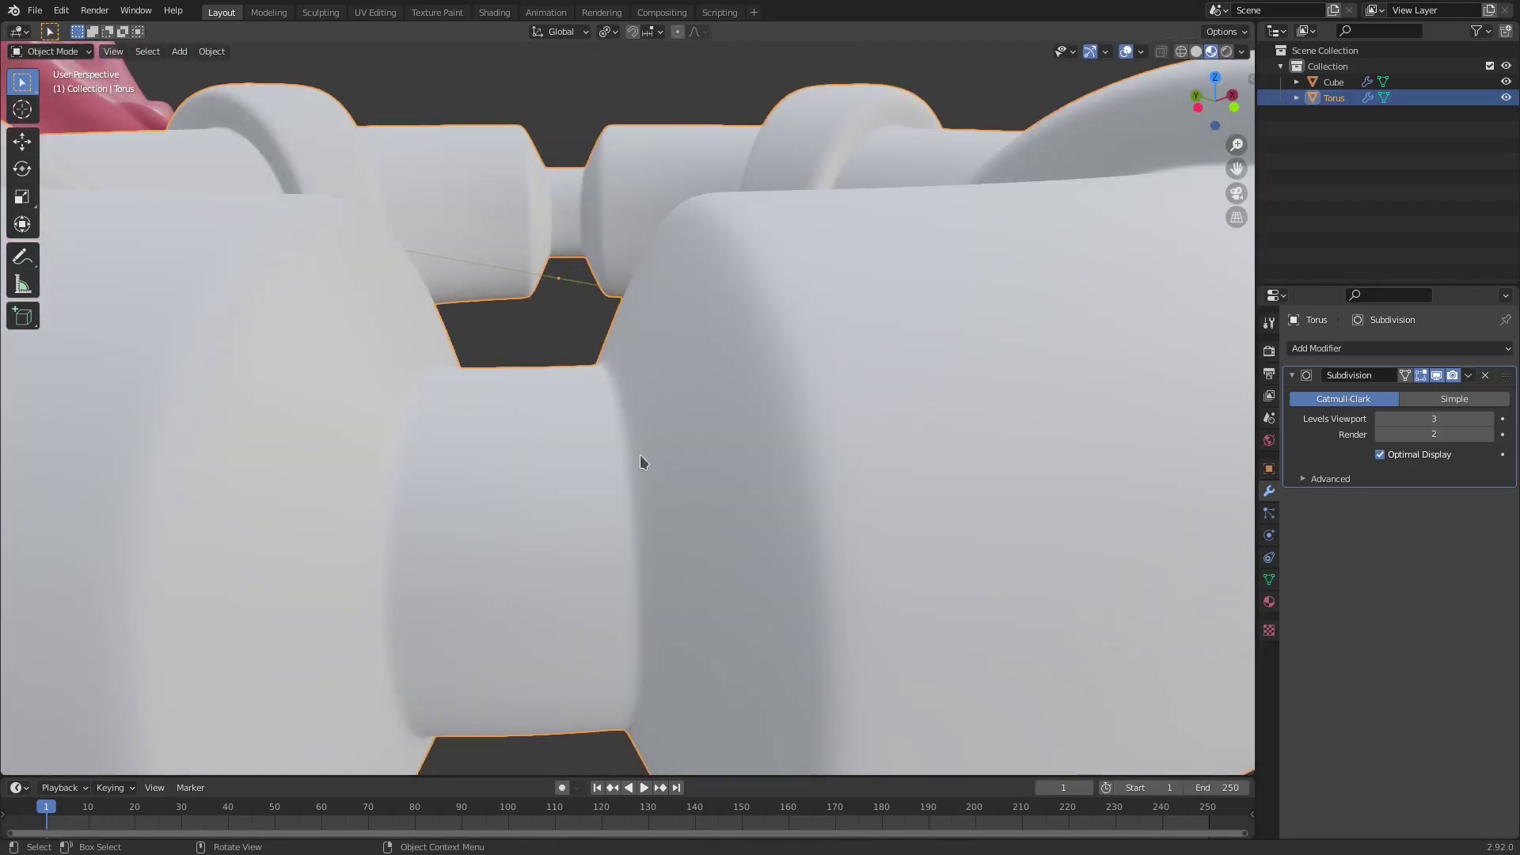
scroll(639, 455, "down", 5)
middle_click_drag(639, 454, 661, 559)
key("Tab")
middle_click_drag(773, 528, 801, 541)
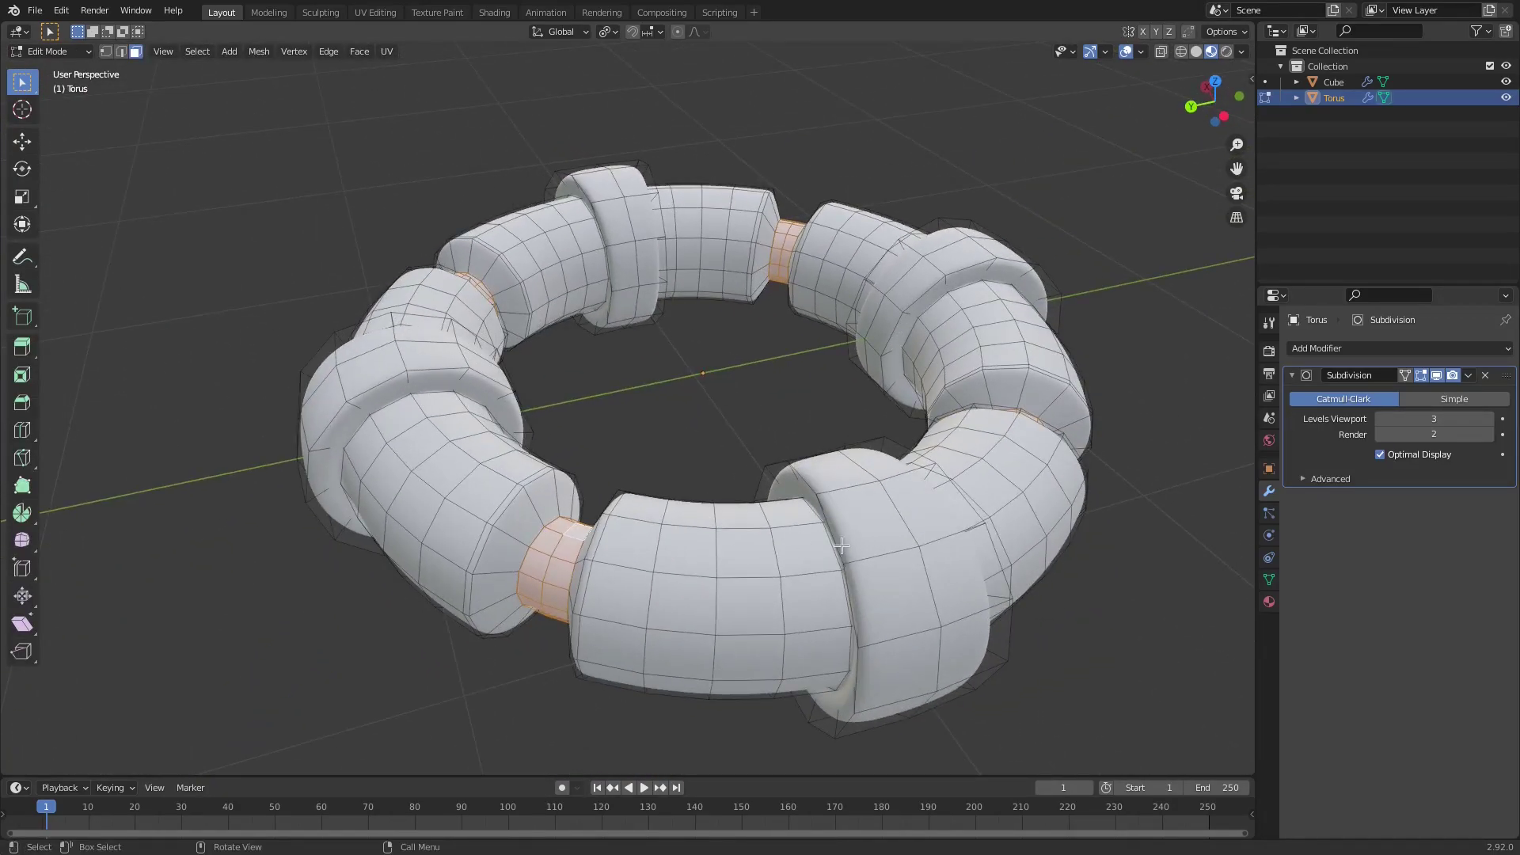
scroll(841, 545, "down", 4)
middle_click_drag(875, 563, 926, 554)
key("Tab")
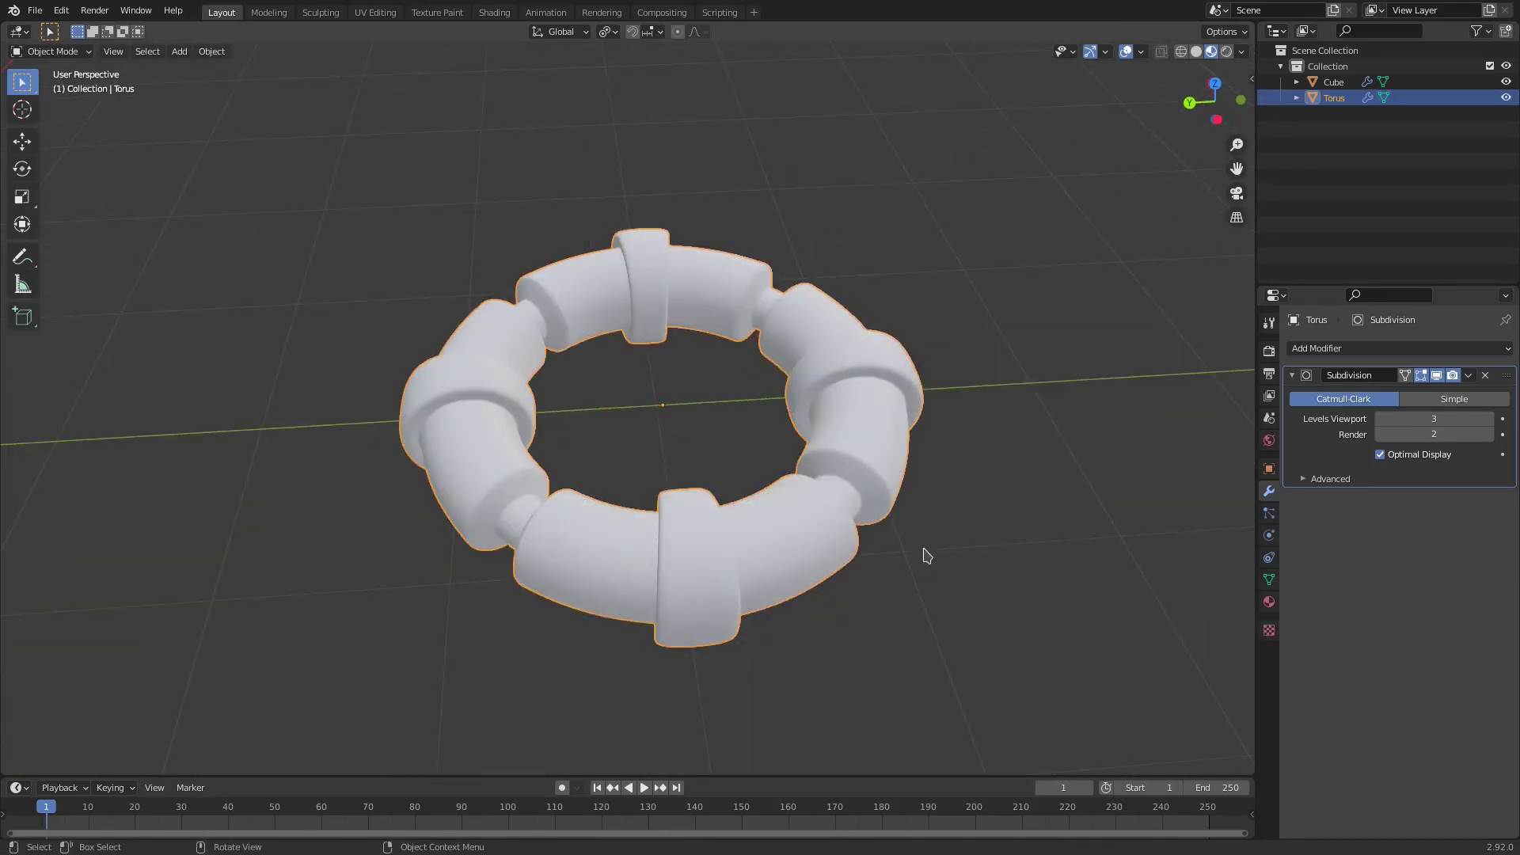
Create a new material for the torus and give it a dark blue-grey base color.
scroll(926, 554, "down", 3)
left_click(1269, 602)
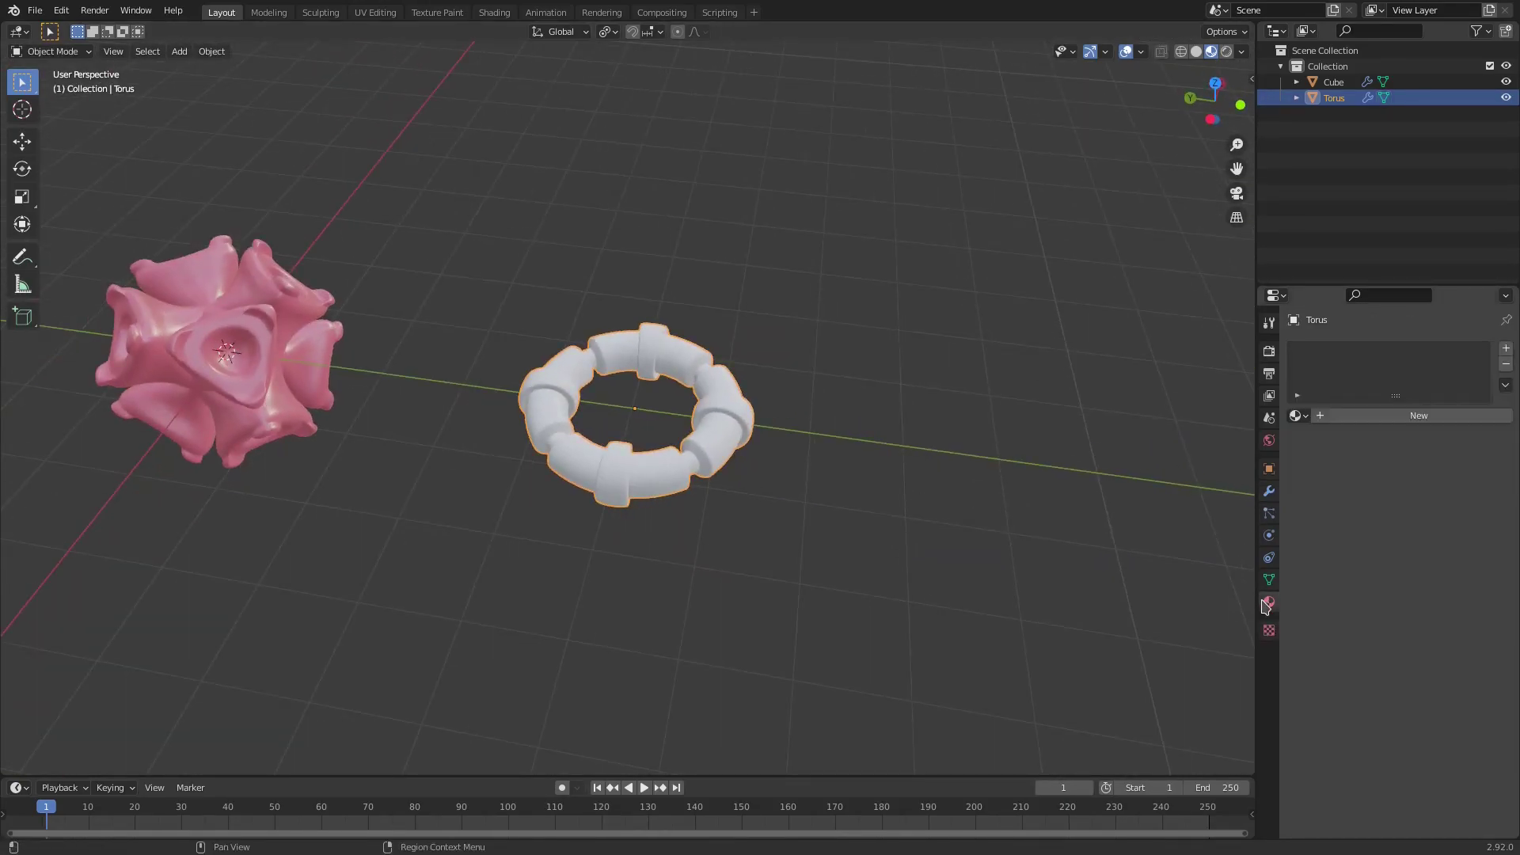
left_click(1398, 413)
left_click(1446, 578)
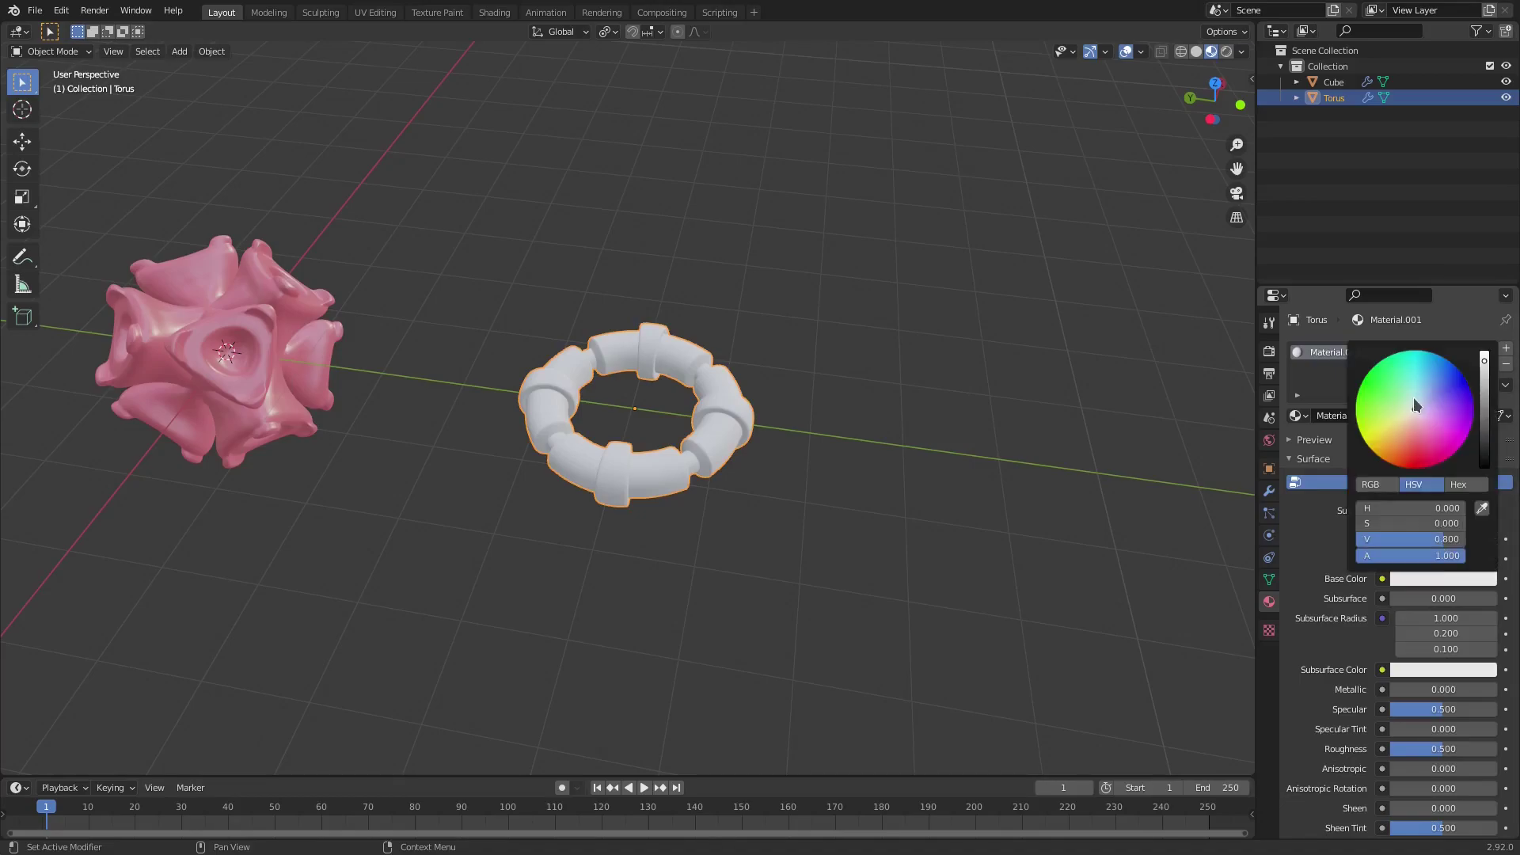
left_click(1424, 391)
left_click_drag(1425, 387, 1421, 394)
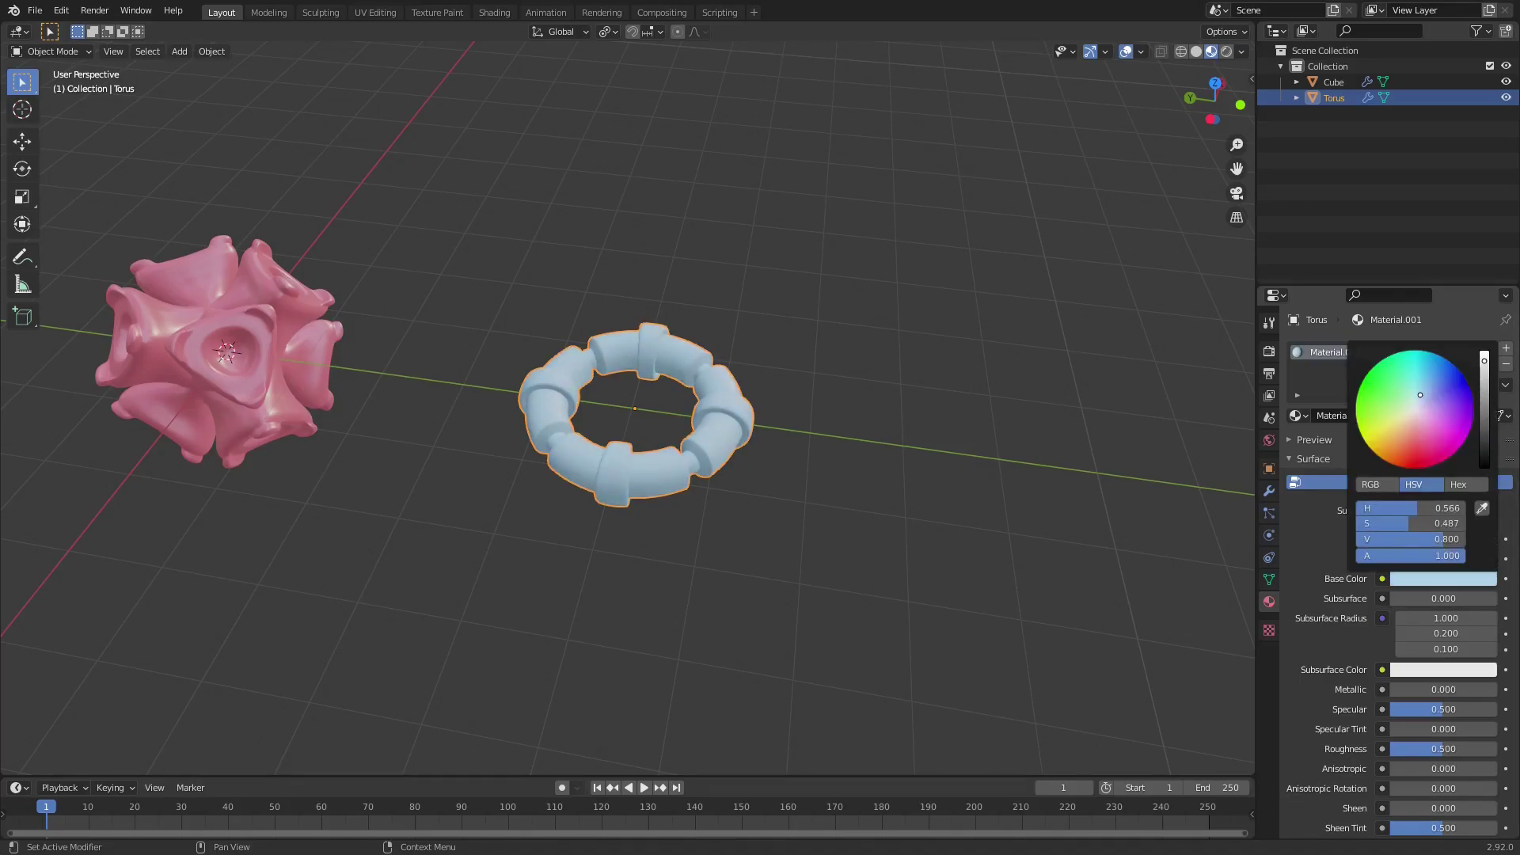
left_click(1486, 432)
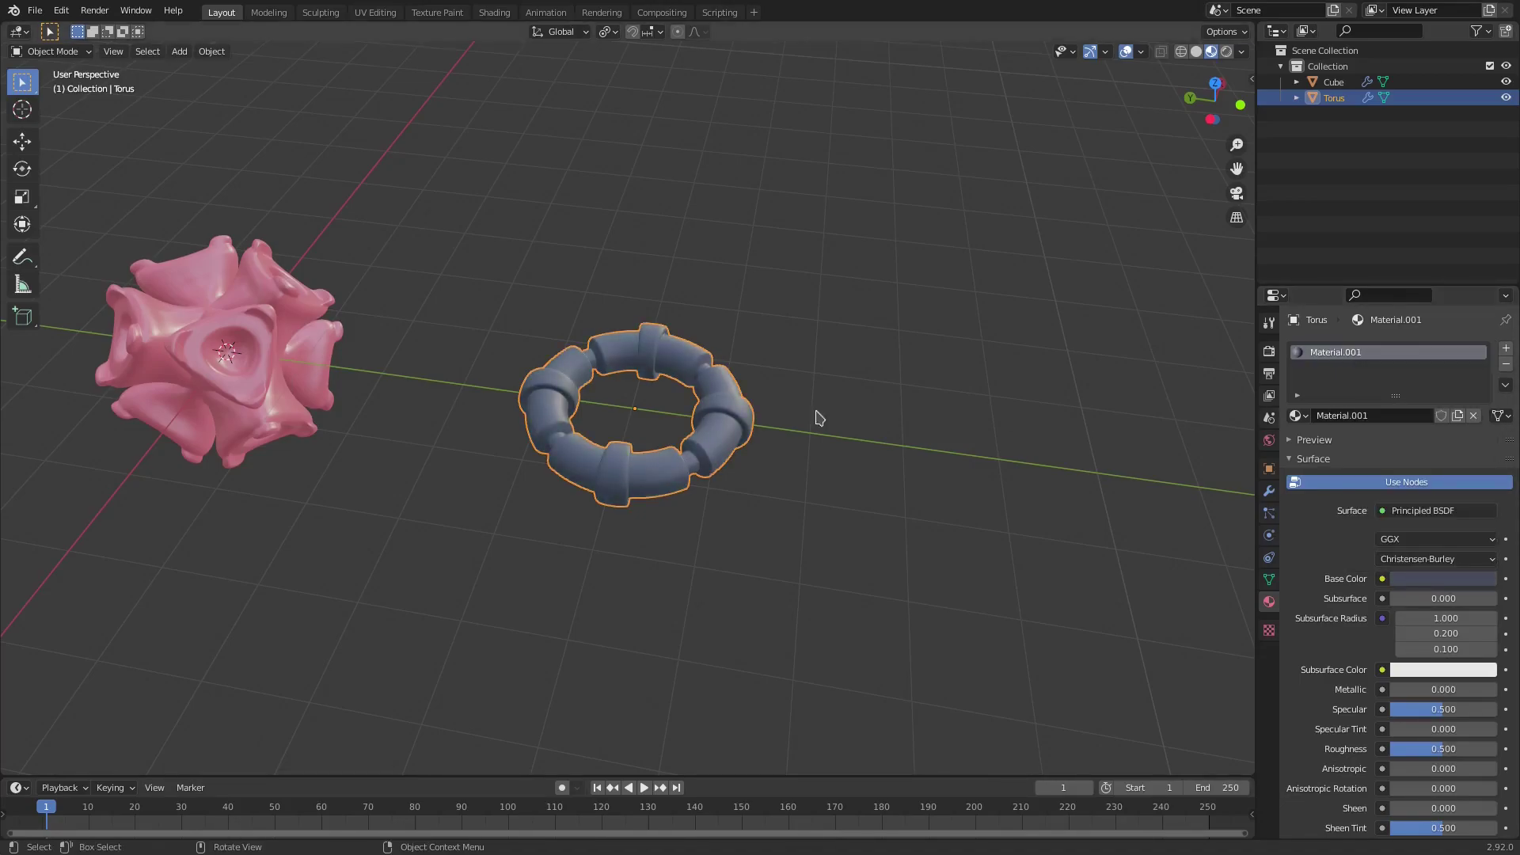
Make the torus material shiny metal with metallic 0.934, specular 0.875 and roughness 0.279.
scroll(815, 418, "up", 2)
left_click_drag(1442, 710, 1448, 748)
left_click_drag(1412, 689, 1511, 690)
middle_click_drag(942, 539, 802, 501)
scroll(835, 528, "up", 2)
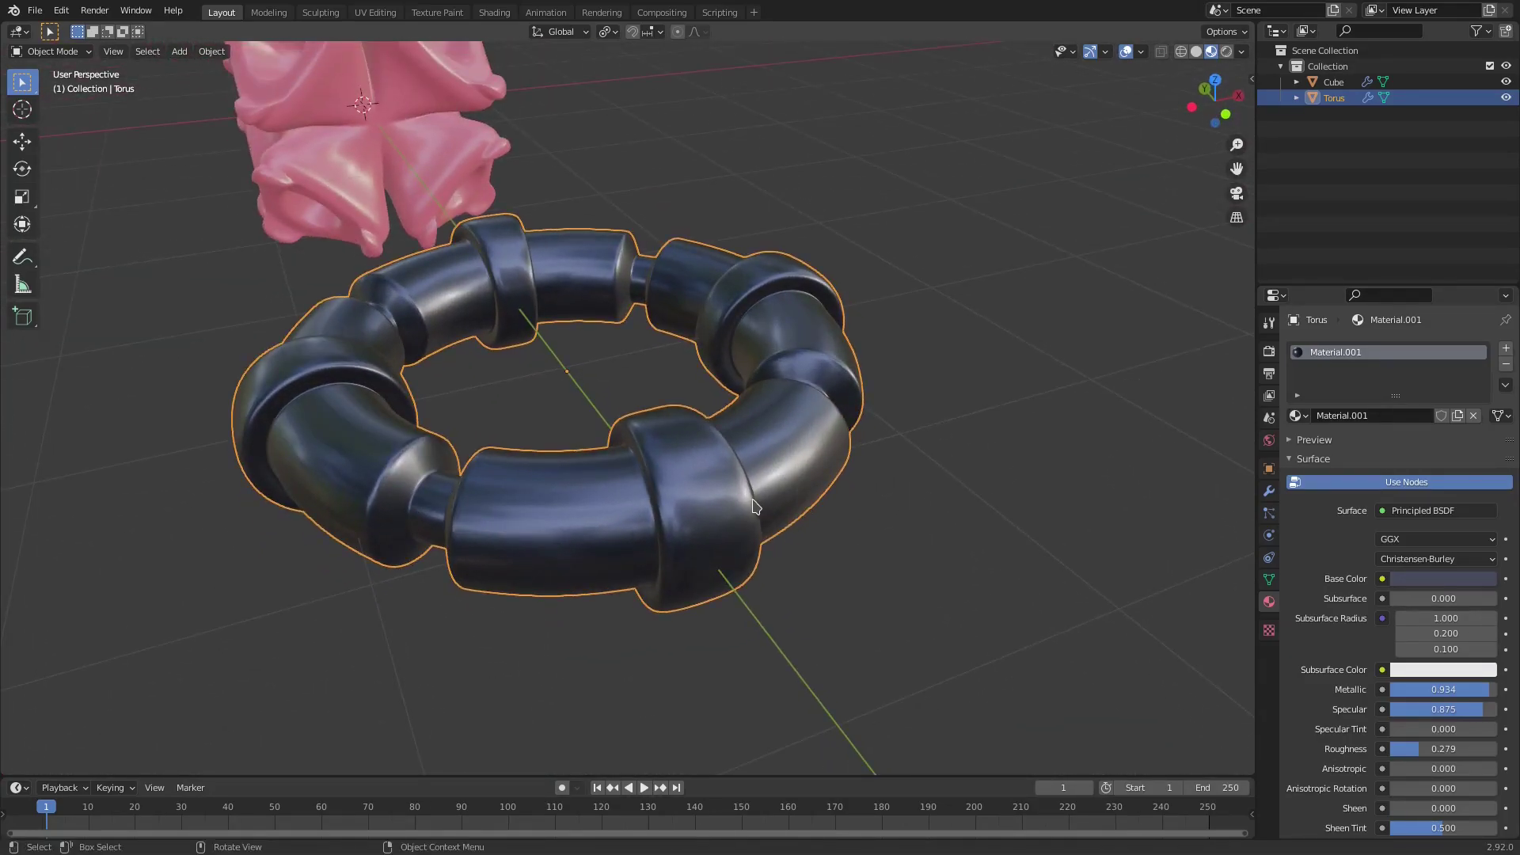
Try to bevel the two face loops of the front collar on the torus.
key("Tab")
scroll(725, 506, "up", 2)
left_click(725, 505)
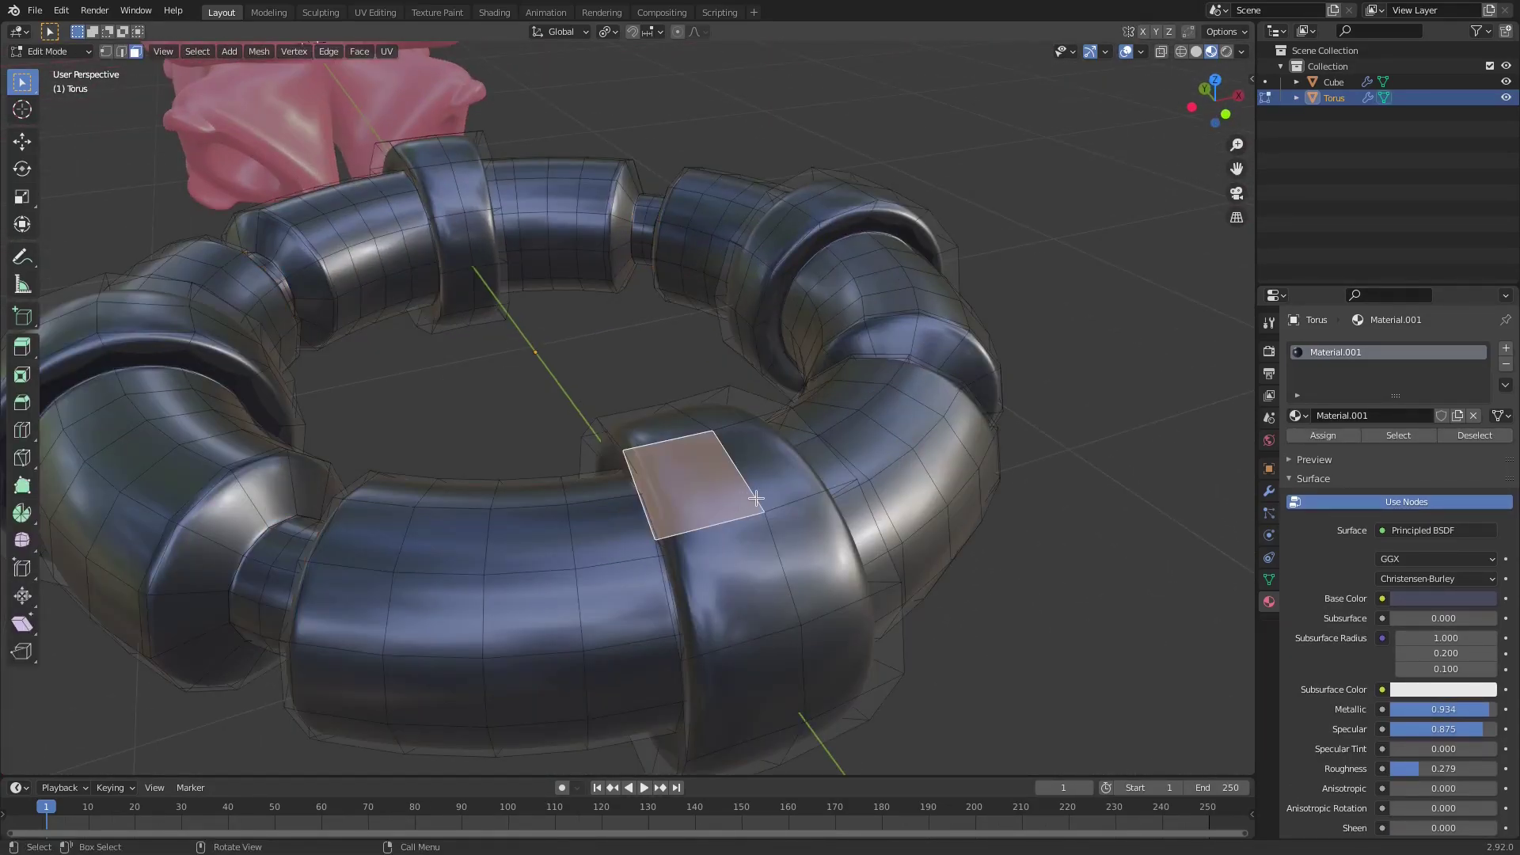
left_click(701, 466, "shift")
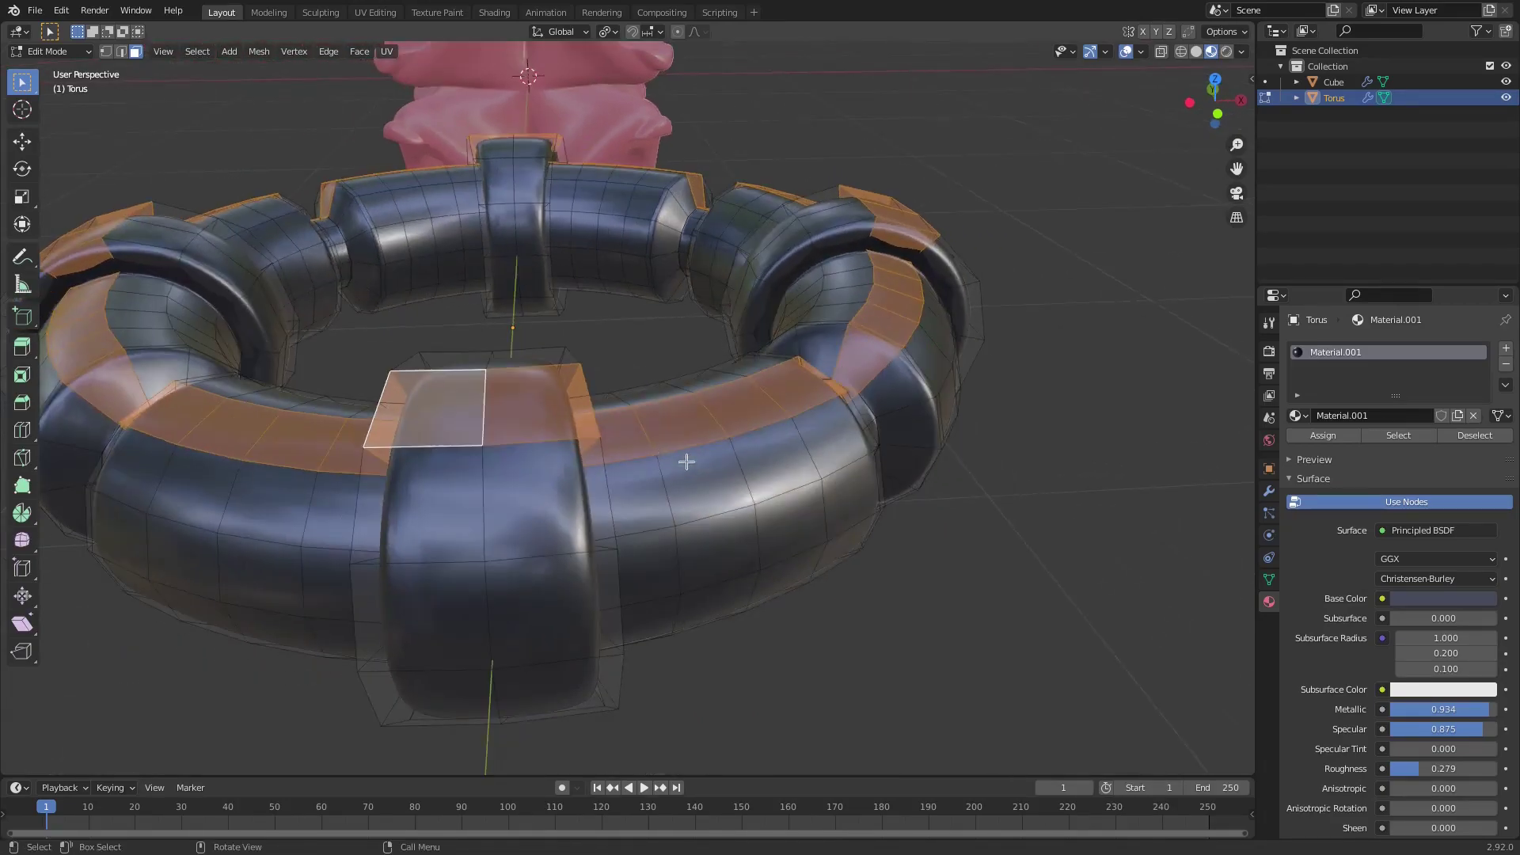
left_click(533, 401)
left_click(528, 381, "shift")
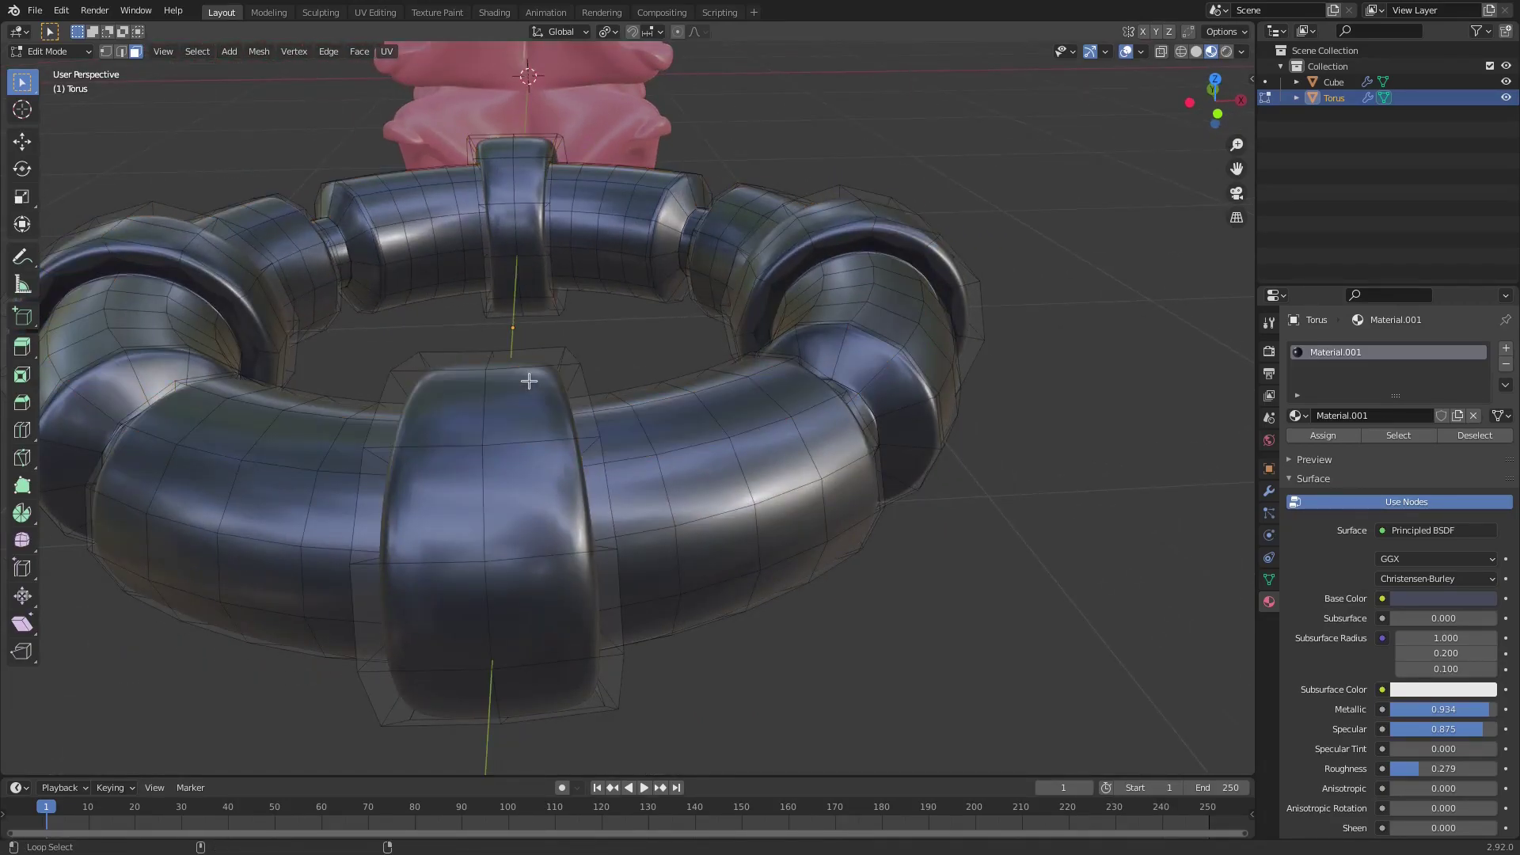
left_click(529, 381, "alt")
left_click(434, 373, "alt+shift")
middle_click_drag(532, 391, 597, 396)
scroll(1009, 483, "up", 1)
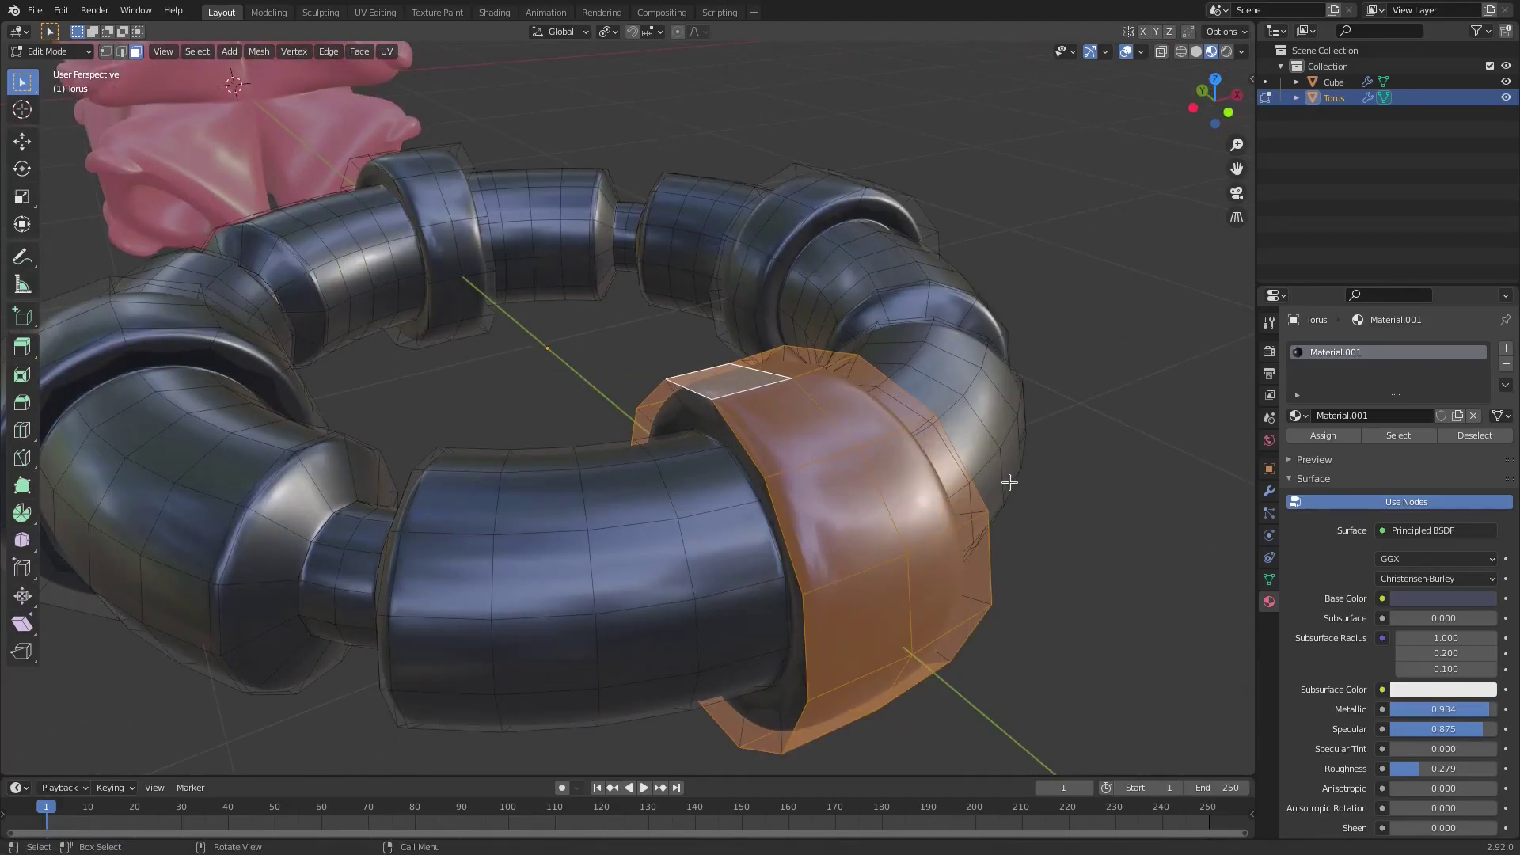
middle_click_drag(1010, 482, 994, 483)
key("ctrl+b")
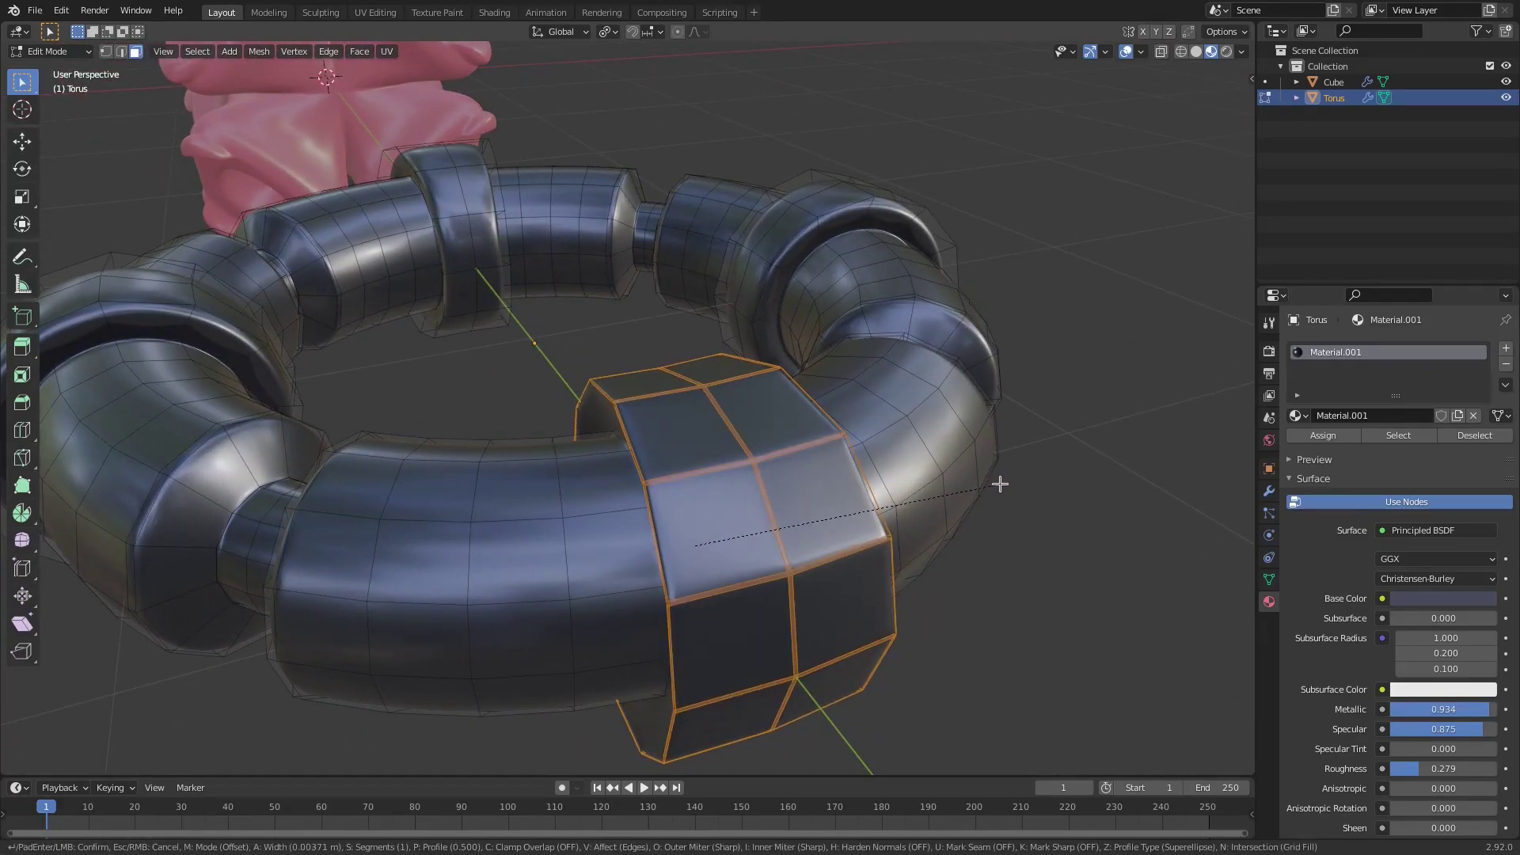
left_click(1000, 483)
Try a slight bevel on the two outer edge loops of the front collar only, using edge selection.
left_click(121, 52)
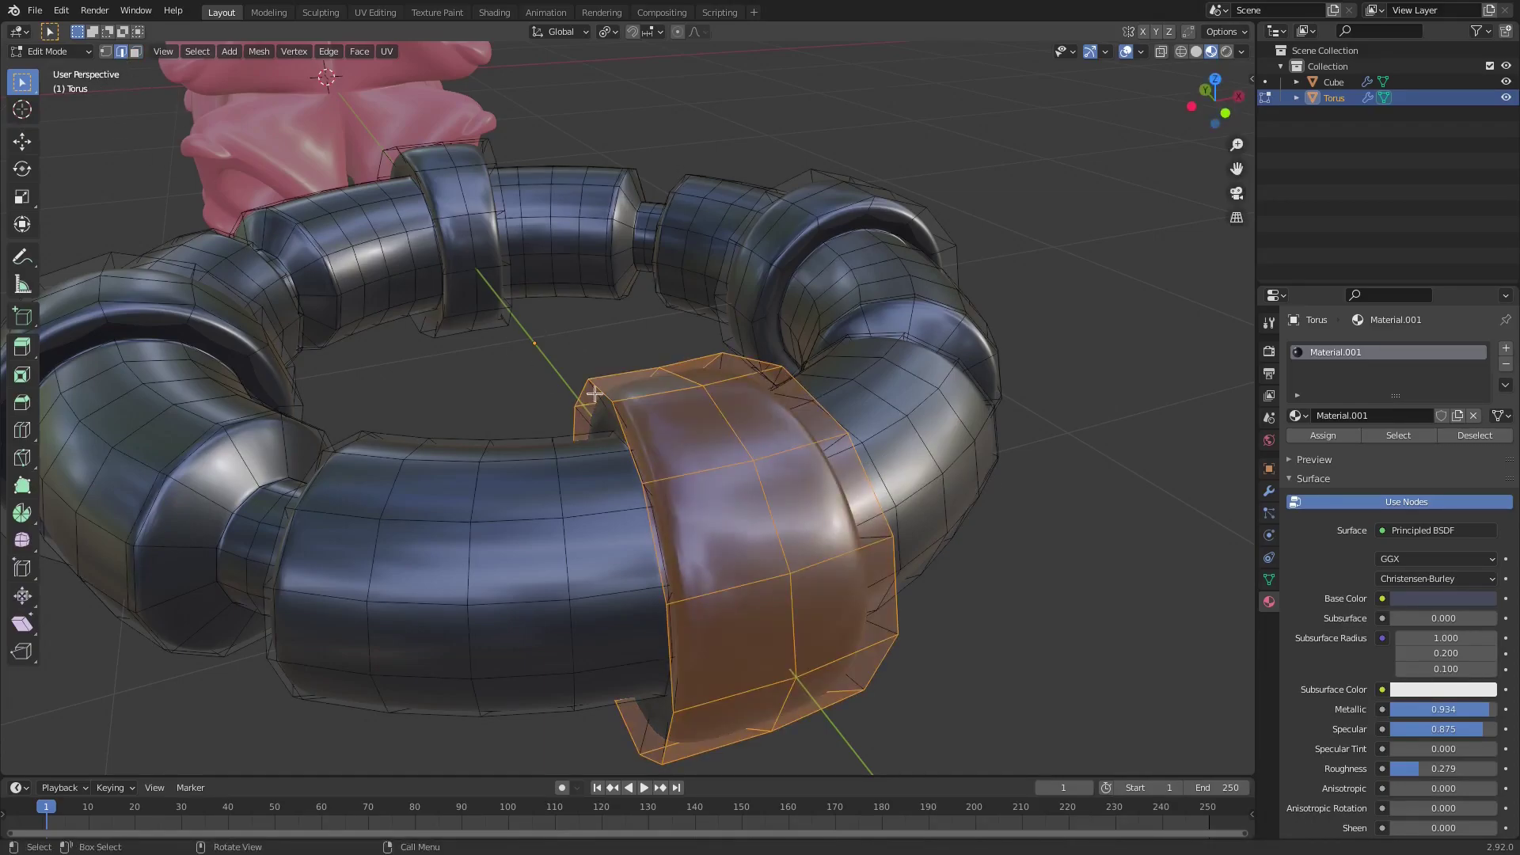
key("alt+a")
middle_click_drag(606, 393, 777, 431)
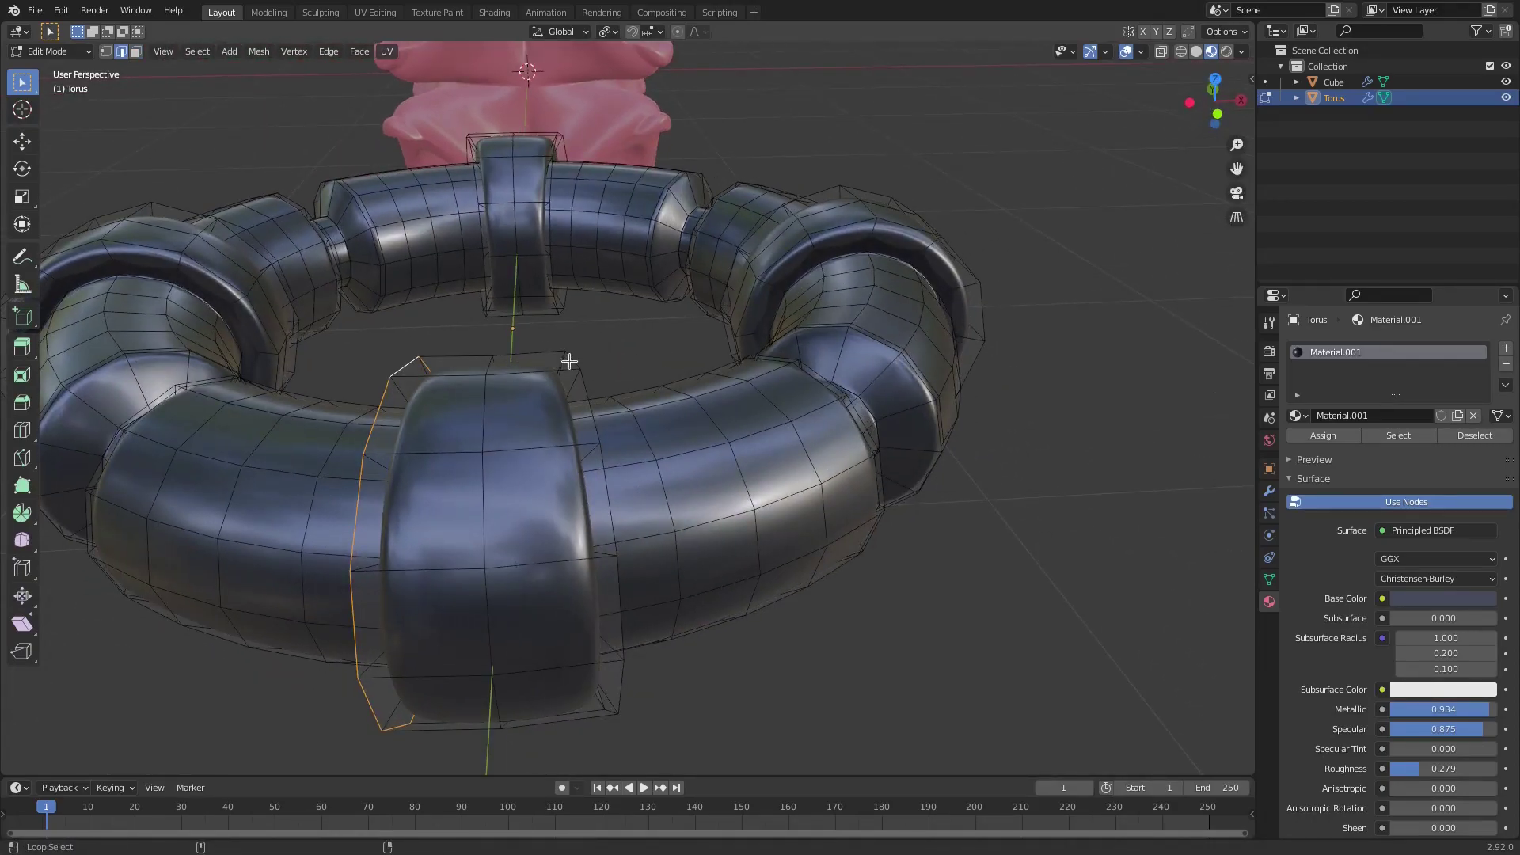
middle_click_drag(668, 389, 909, 425)
key("ctrl+b")
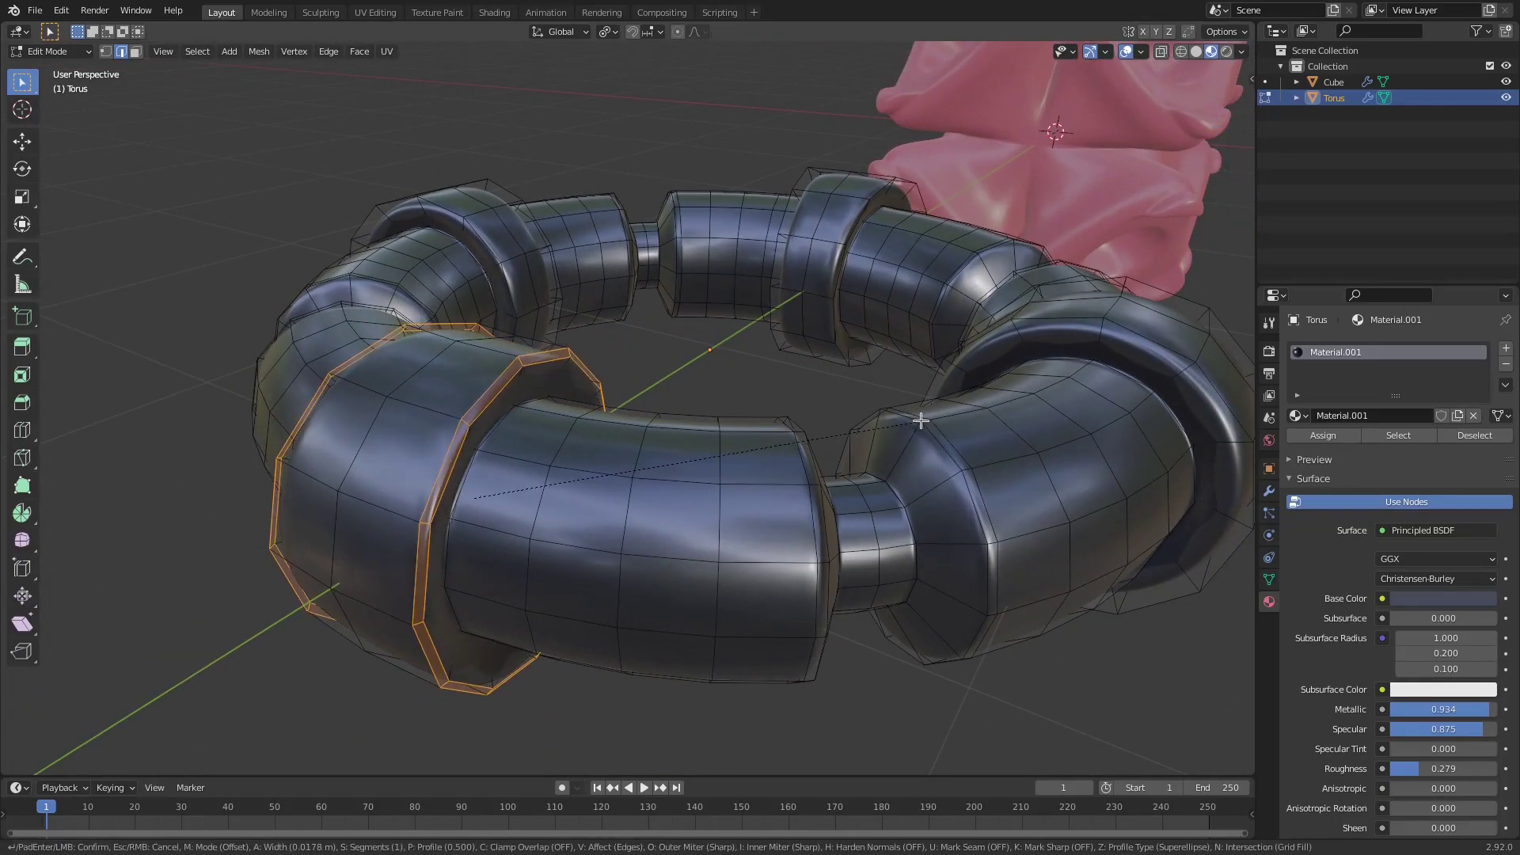
left_click(910, 415)
key("Tab")
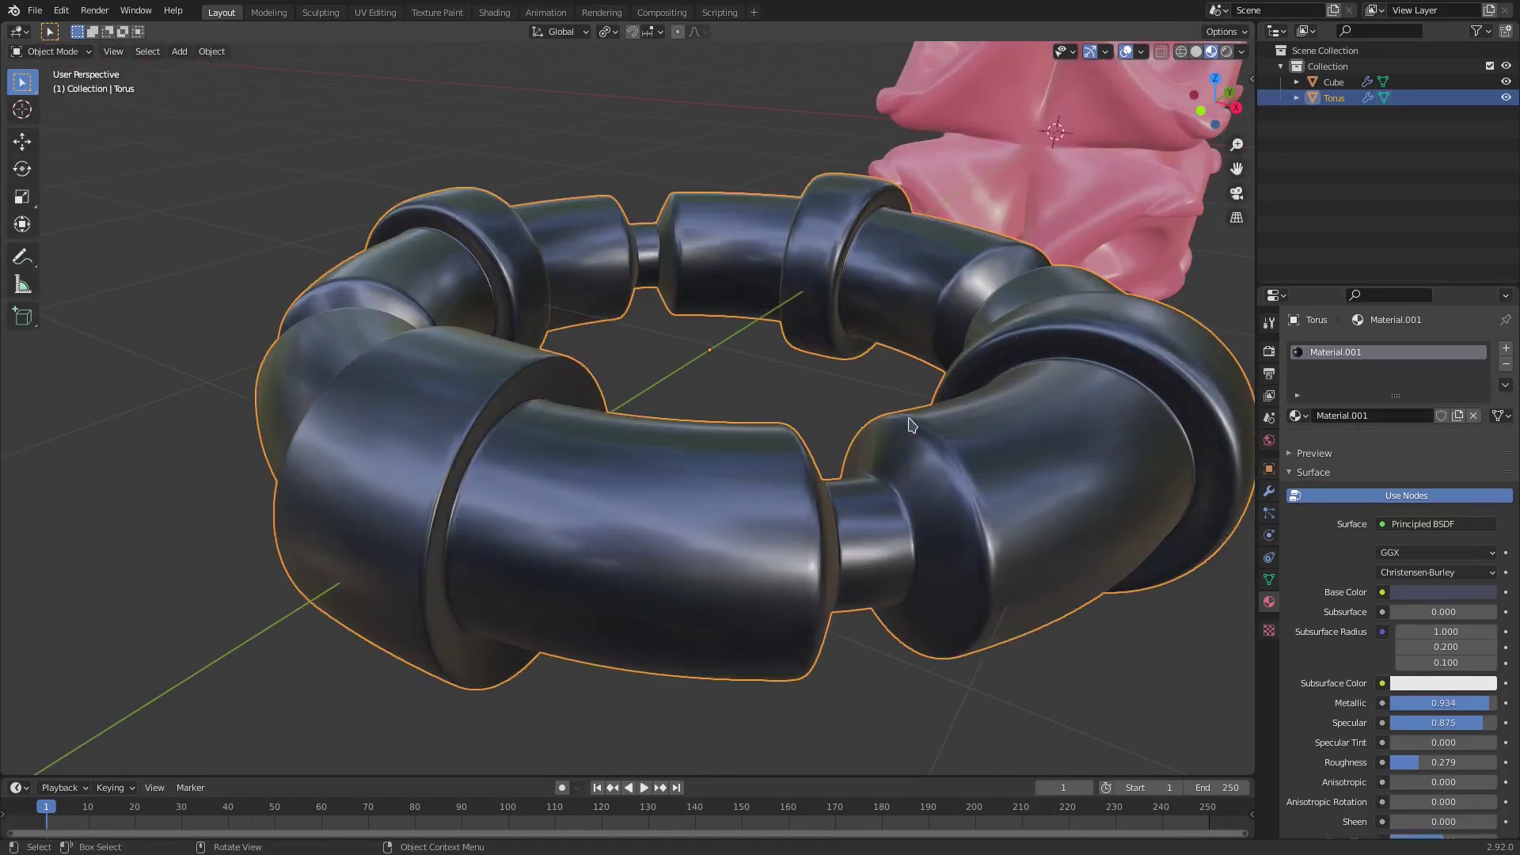
middle_click_drag(916, 435, 585, 452)
Select the outer edge loops of all four collars and bevel them slightly, about 0.013 m.
key("Tab")
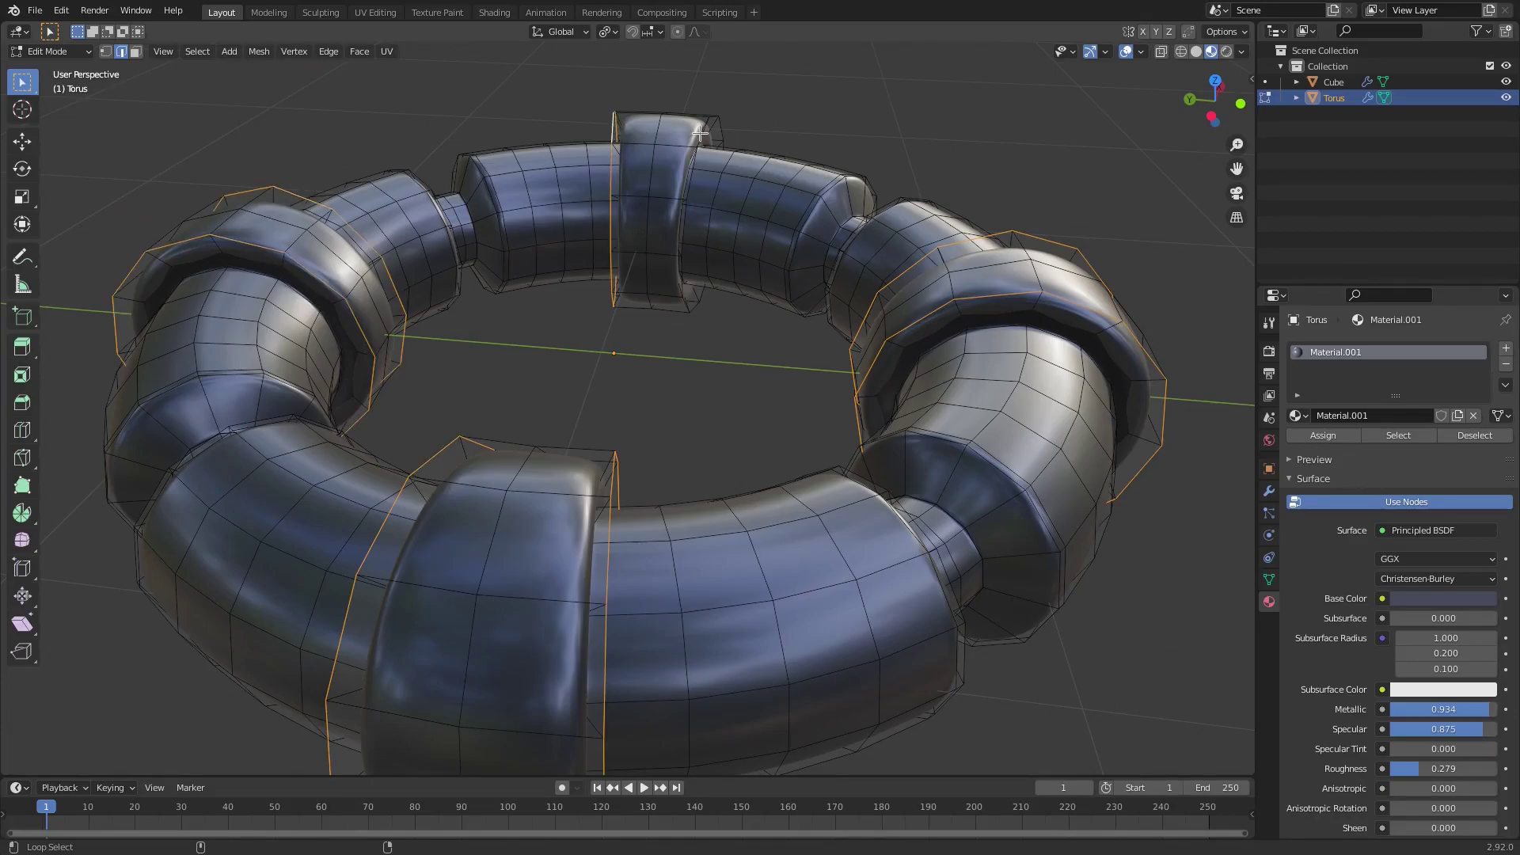
middle_click_drag(725, 152, 950, 258)
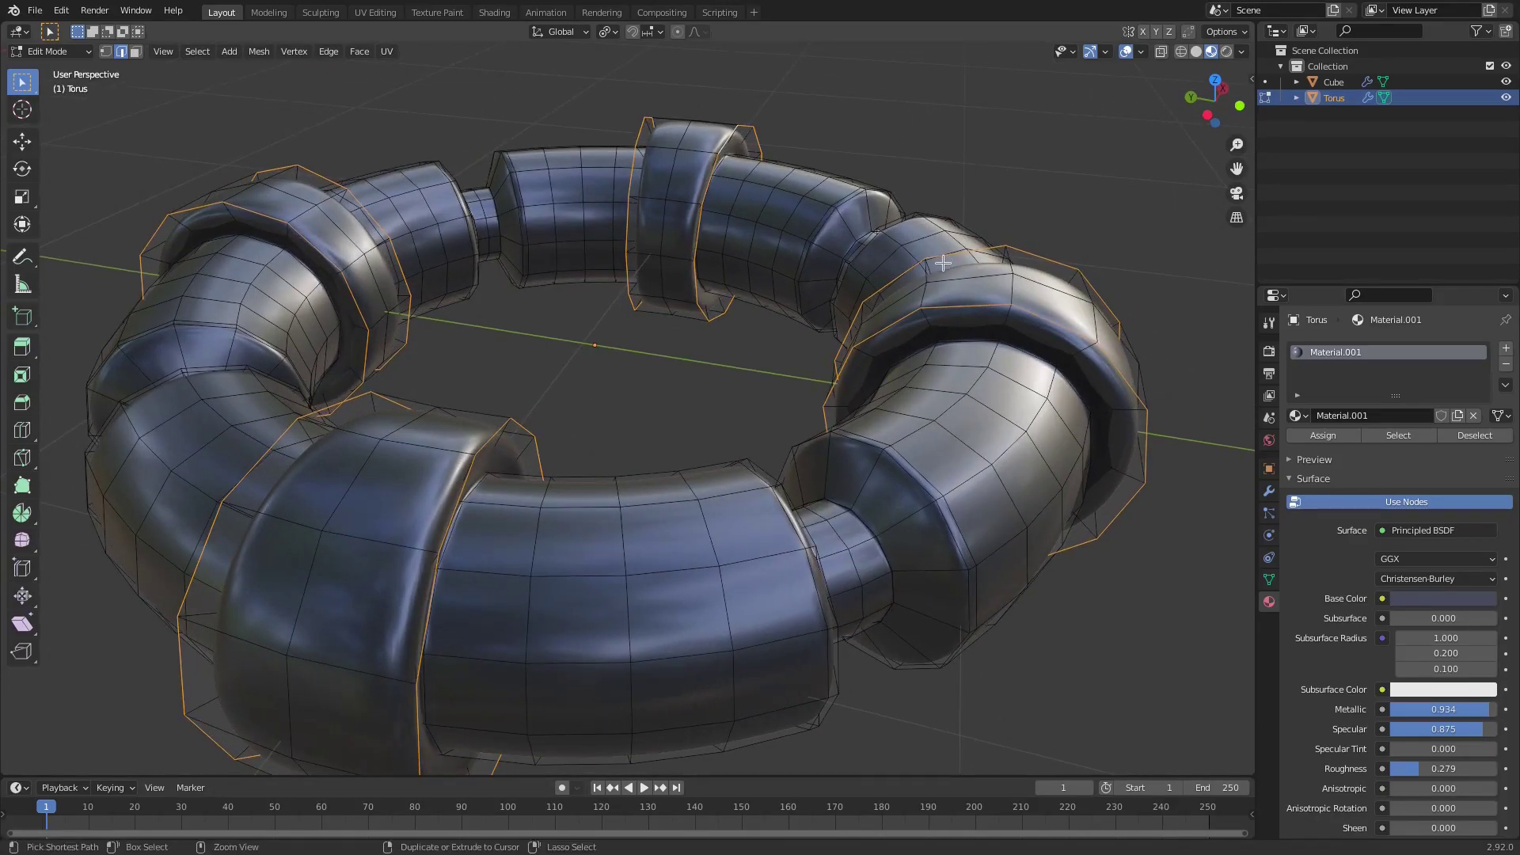
key("ctrl+b")
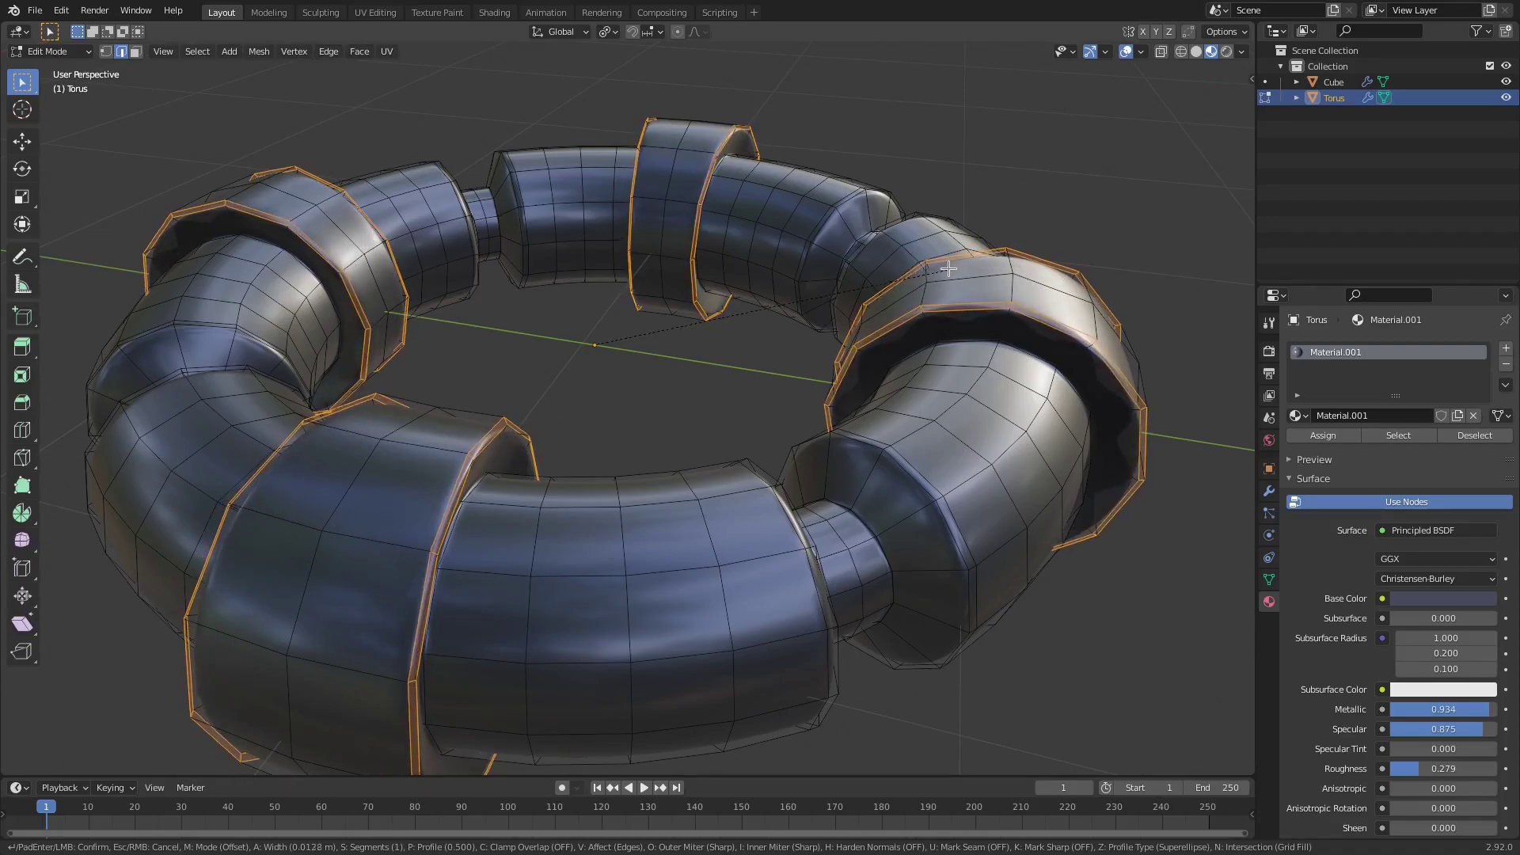
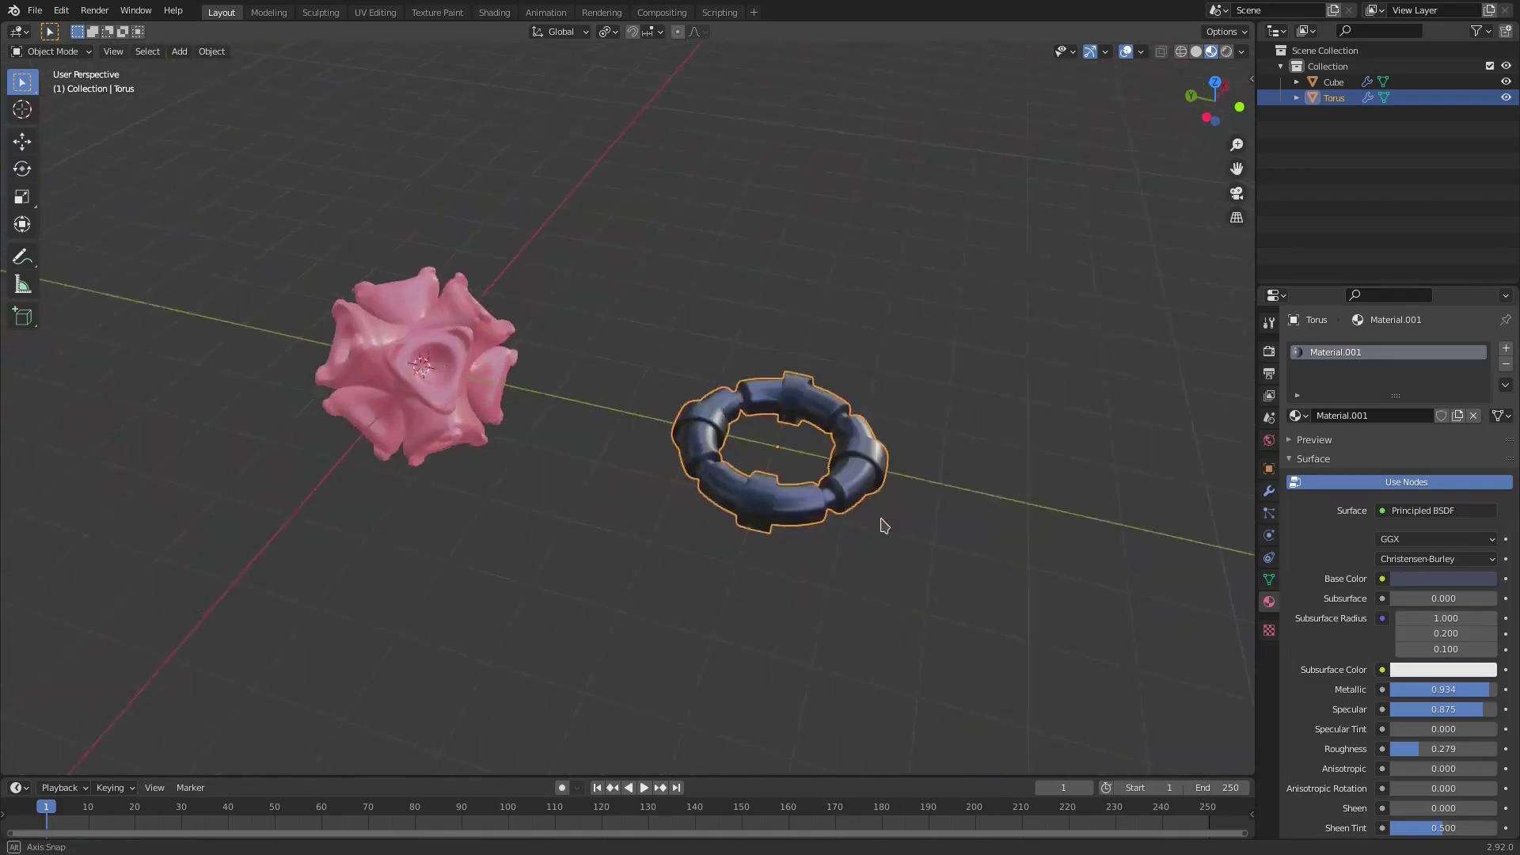
Move the torus along the Y axis closer to the pink solid.
key("g")
key("y")
left_click(726, 496)
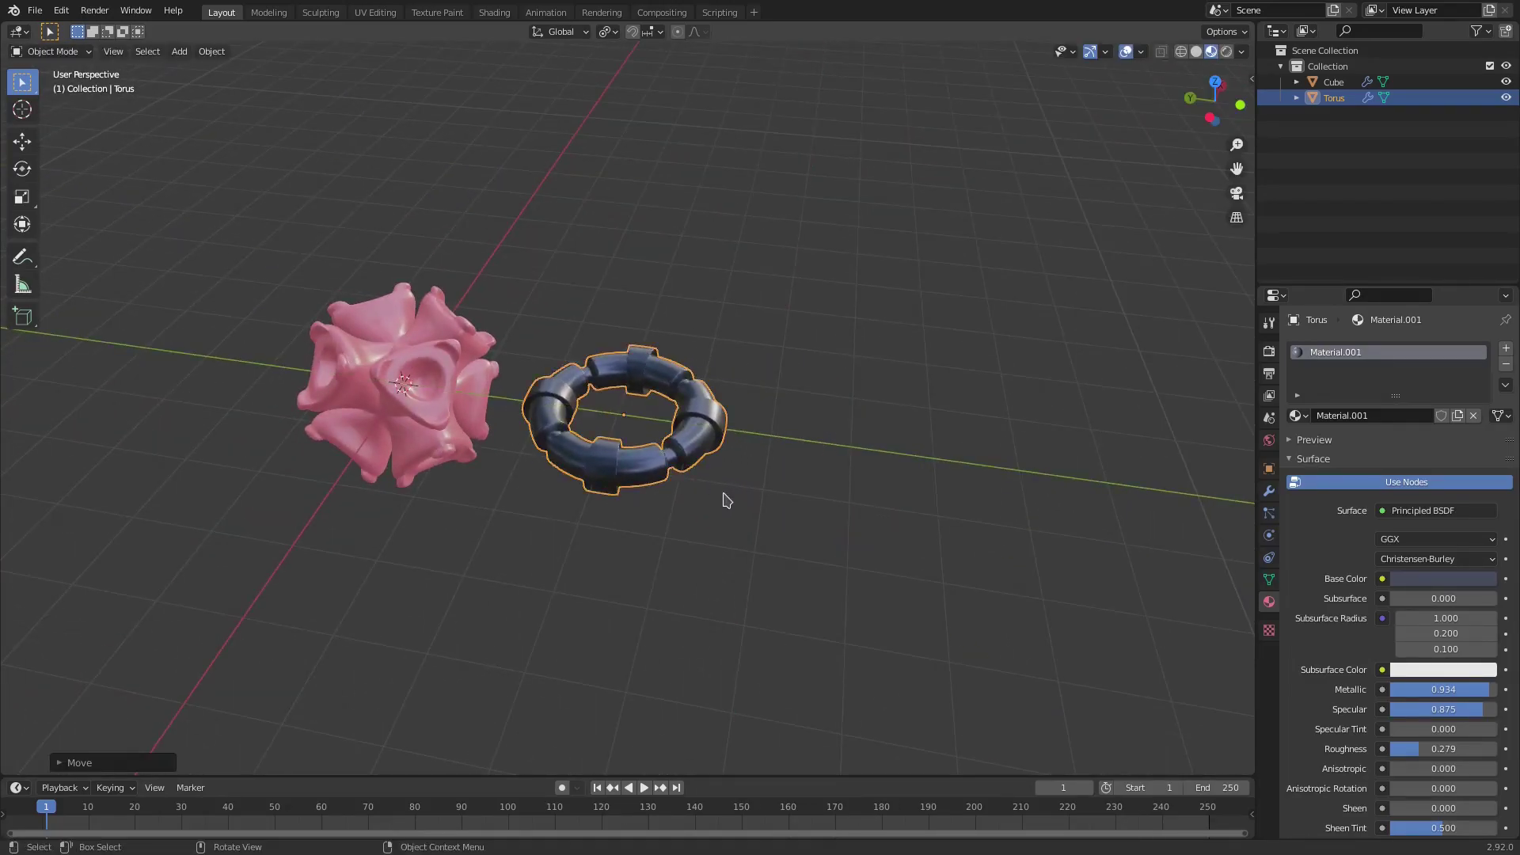
Rotate the torus freely so that it stands tilted upright beside the pink solid.
key("r")
key("y")
key("r")
right_click(719, 502)
key("r")
key("r")
left_click(711, 552)
Examine the pink solid and the torus side by side, selecting each in turn.
middle_click_drag(704, 525, 704, 436)
middle_click_drag(384, 483, 576, 505, "shift")
scroll(576, 505, "up", 3)
left_click(576, 505)
middle_click_drag(697, 490, 726, 455, "shift")
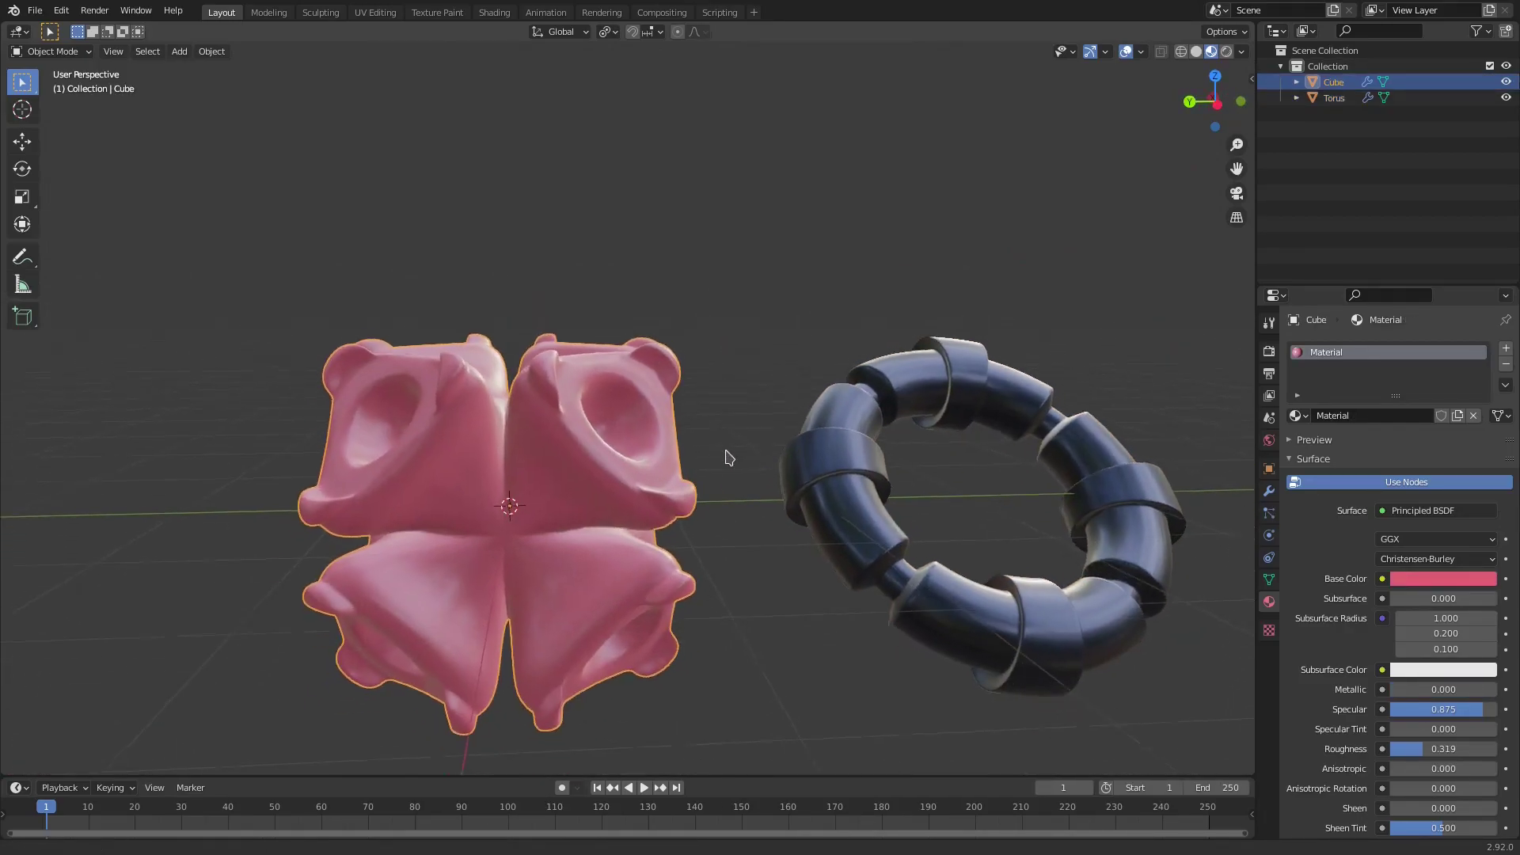
left_click(851, 499)
middle_click_drag(913, 522, 784, 491, "shift")
Add an icosphere and move it about -7.06 m along the Y axis, beyond the torus.
key("shift+a")
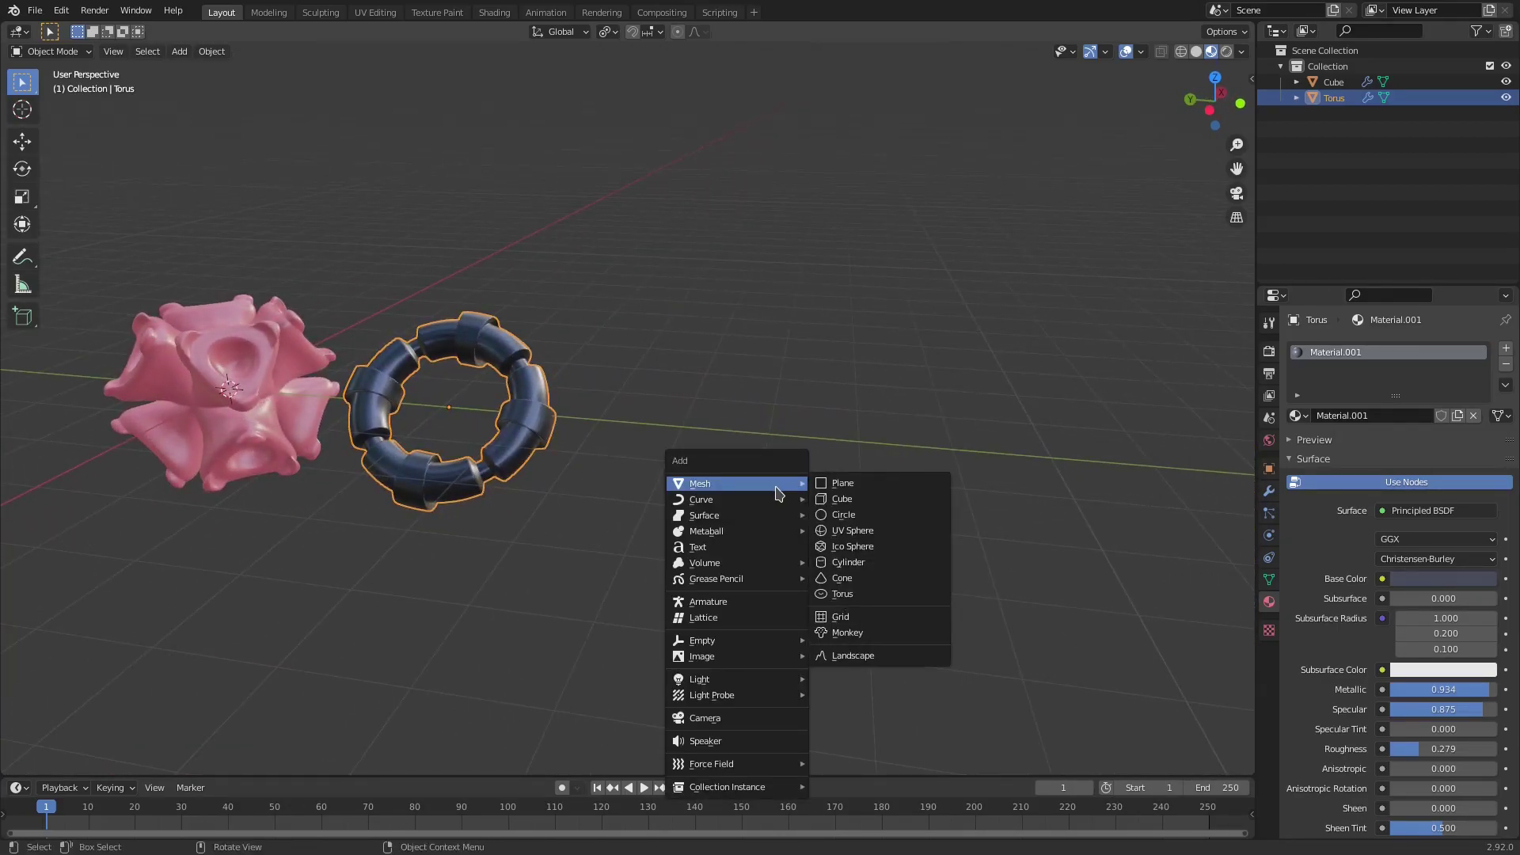
left_click(879, 547)
key("g")
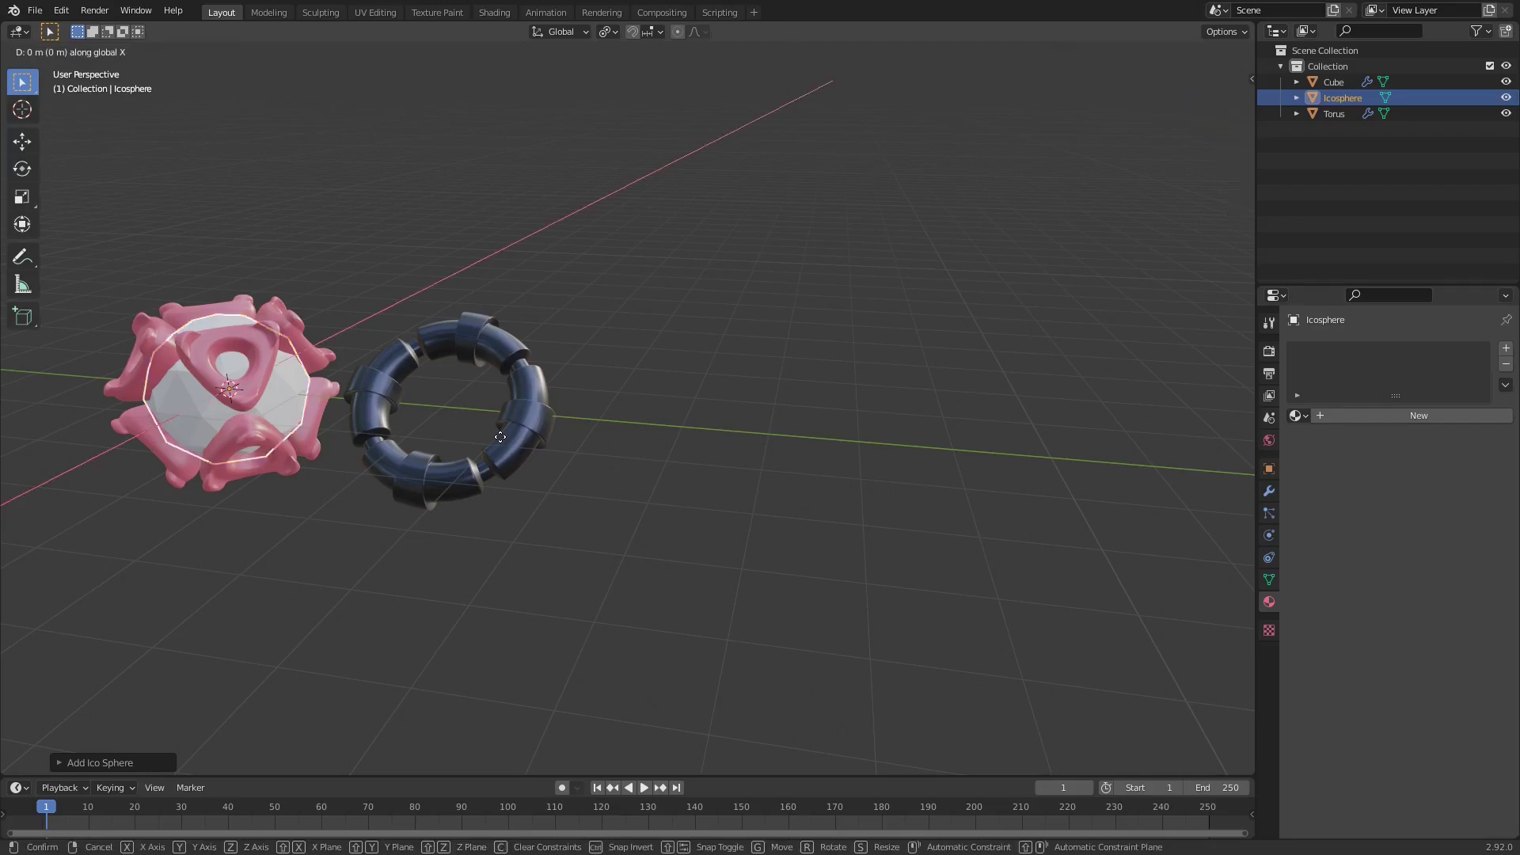
key("y")
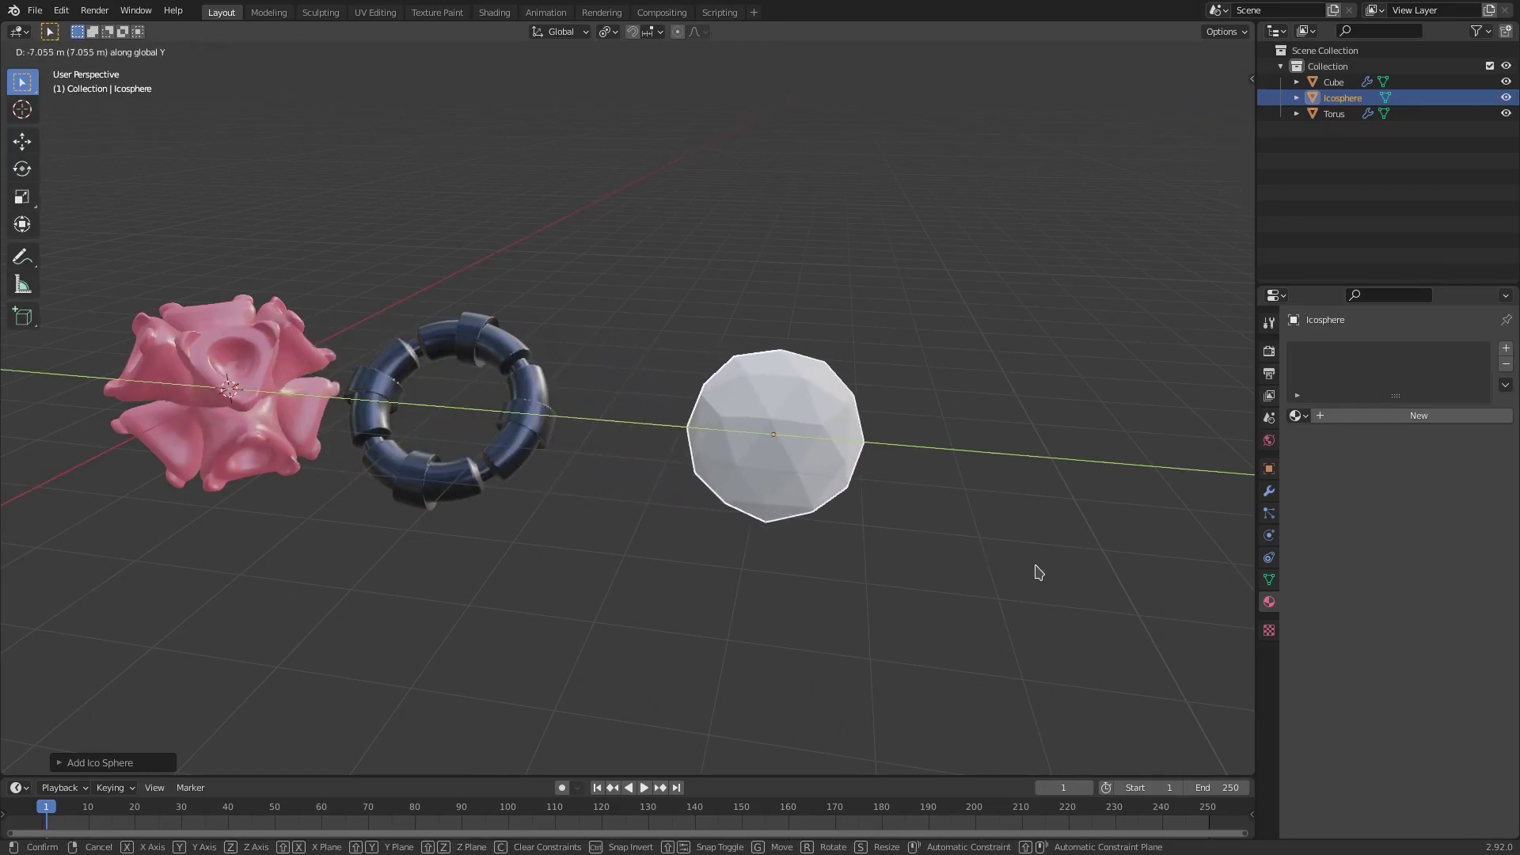
left_click(1038, 570)
middle_click_drag(774, 491, 770, 488)
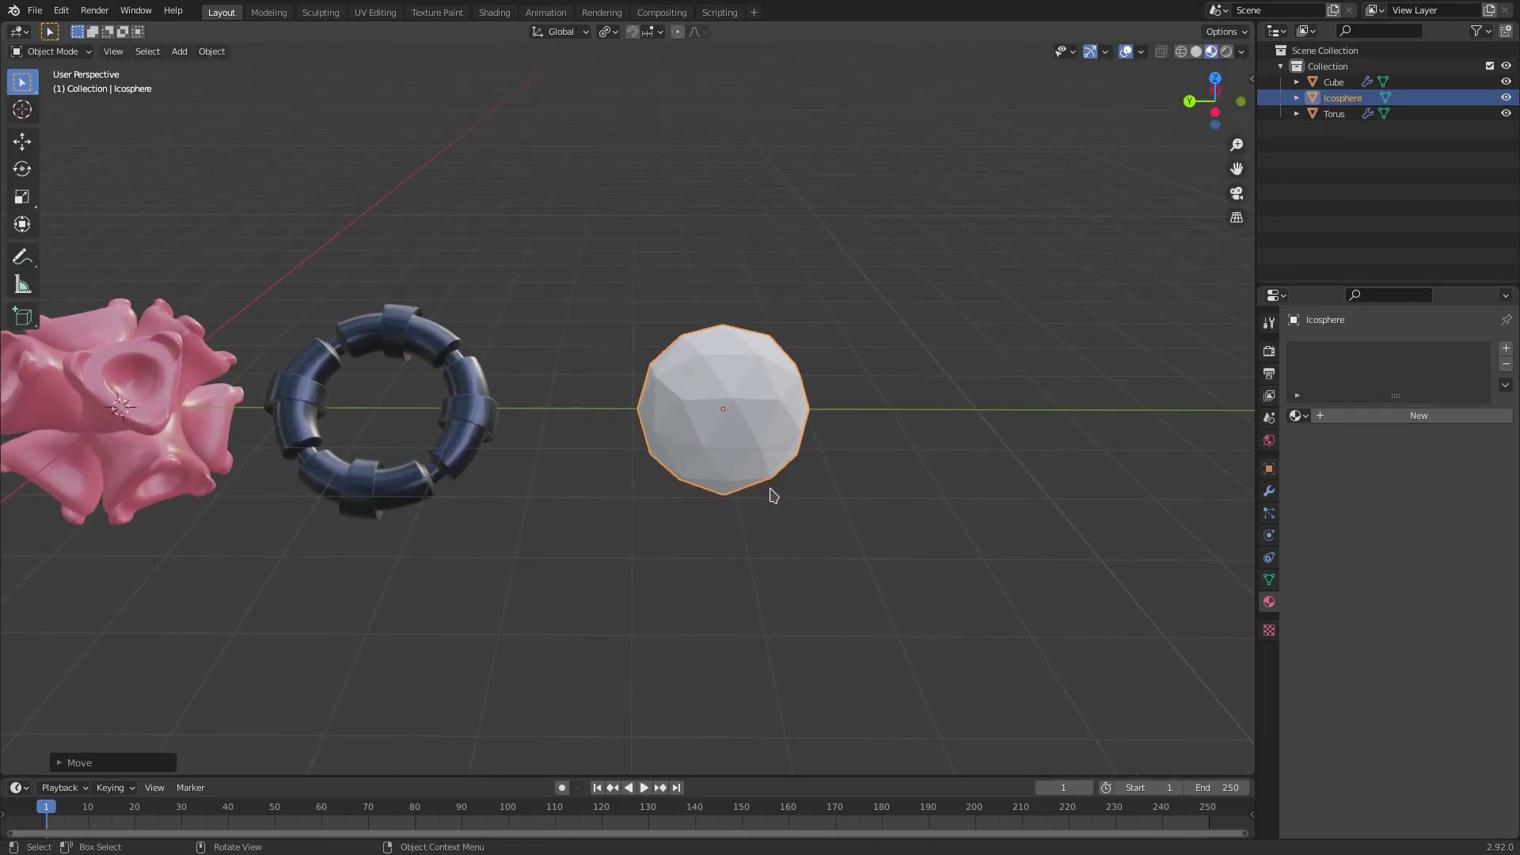
scroll(773, 496, "up", 3)
In Edit Mode, select the five triangular faces that adjoin the pentagon around the icosphere's top vertex.
key("Tab")
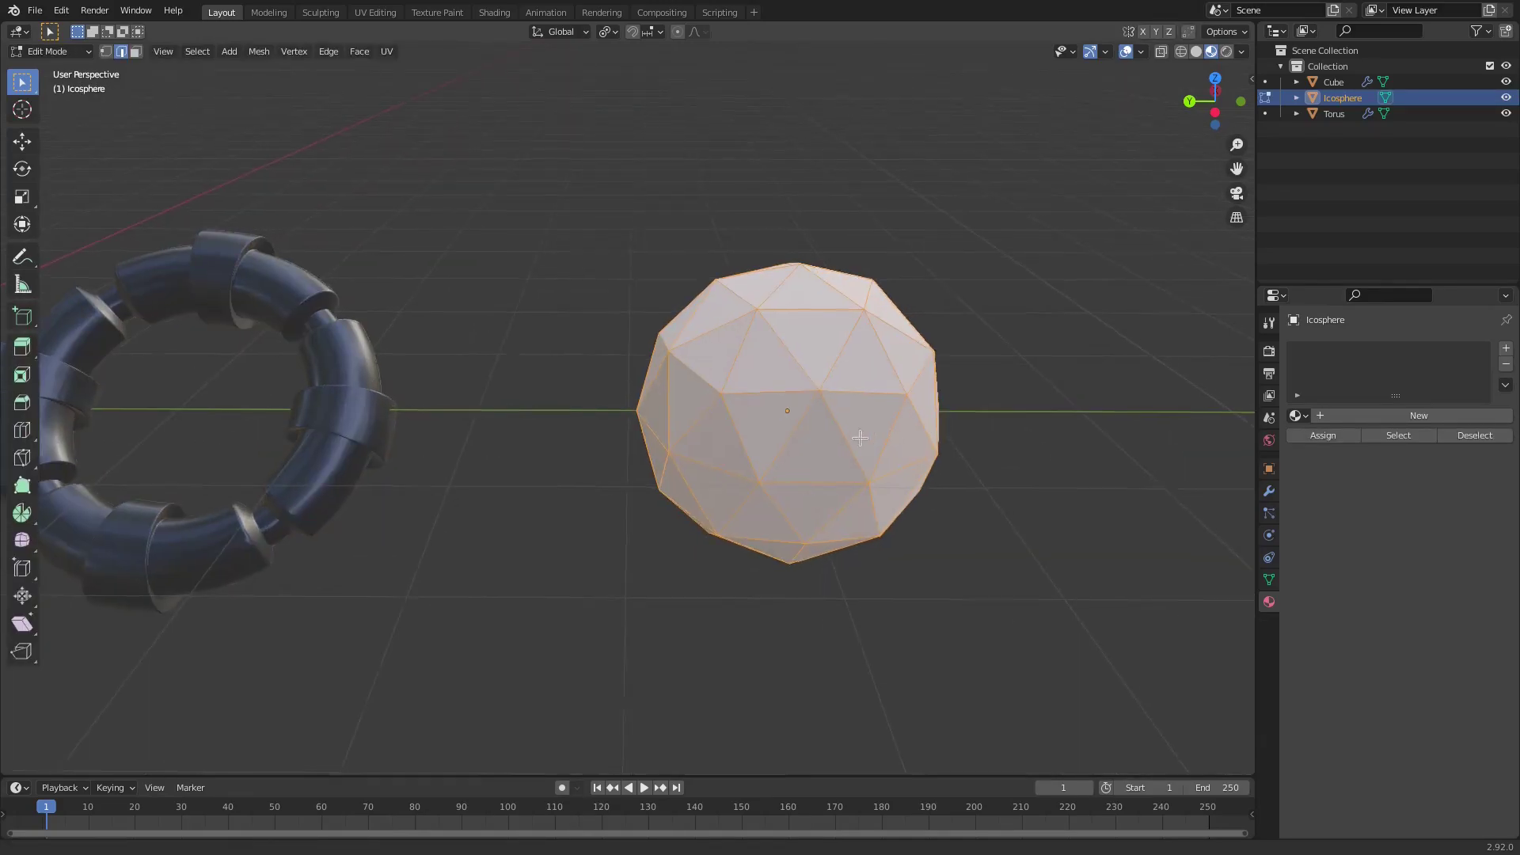
key("KP_Decimal")
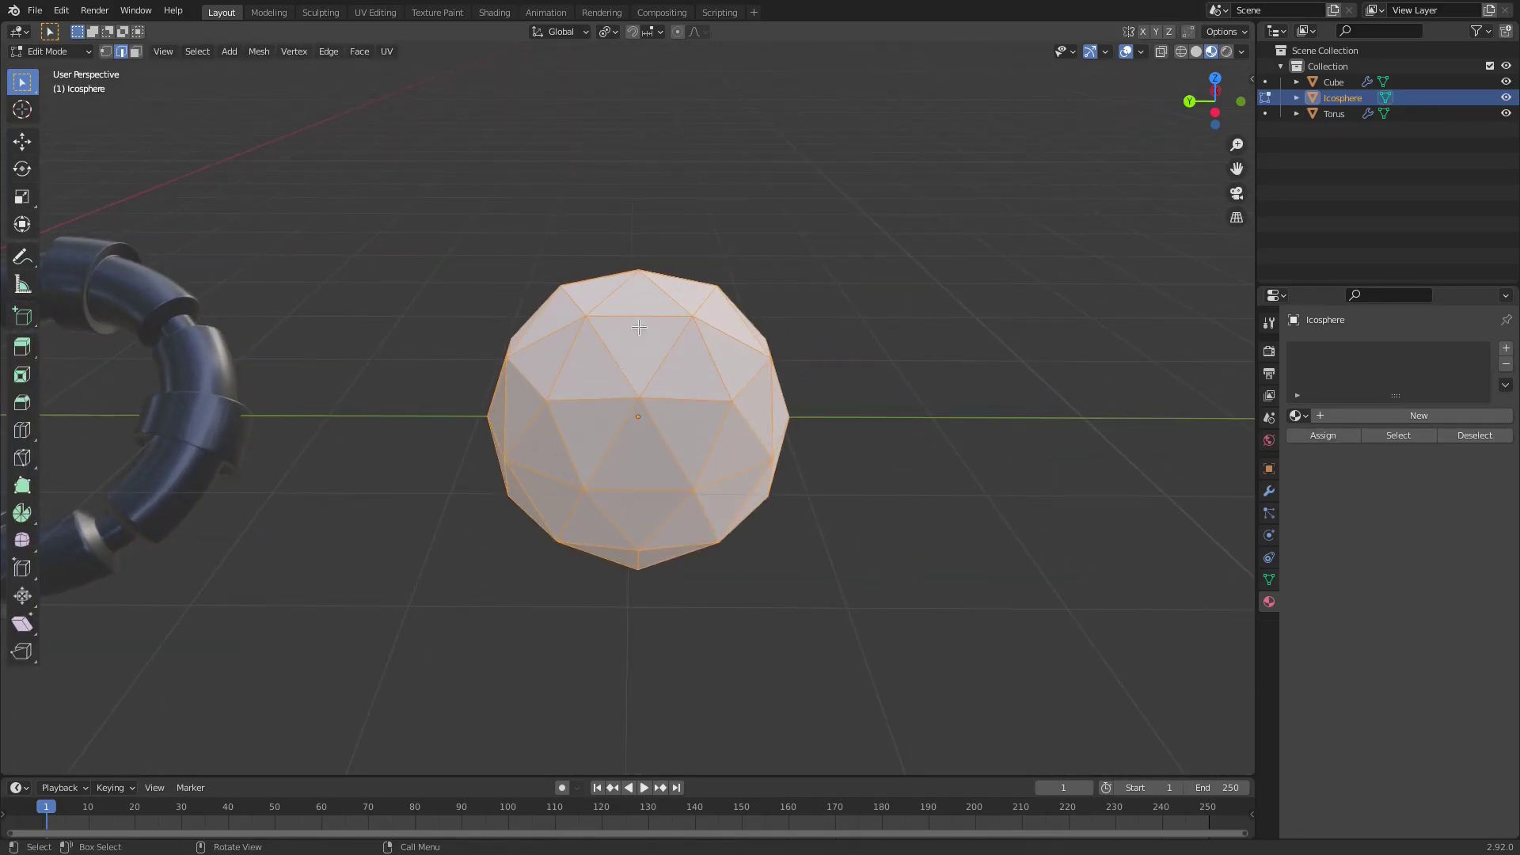
left_click(608, 380)
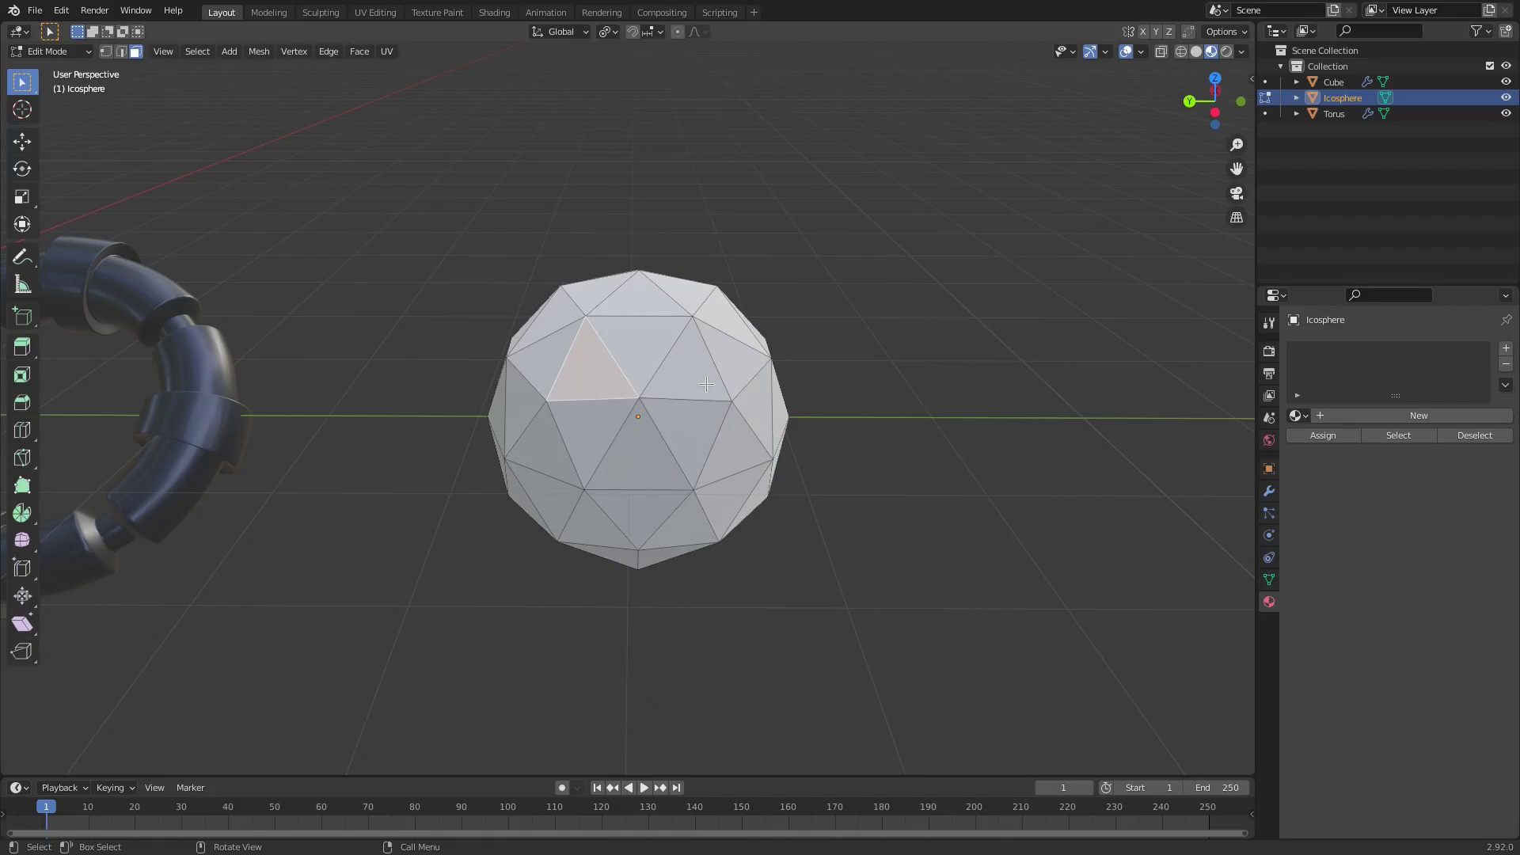
middle_click_drag(808, 383, 614, 390)
left_click(638, 378, "shift")
left_click(634, 378, "shift")
middle_click_drag(716, 366, 614, 377)
left_click(625, 372, "shift")
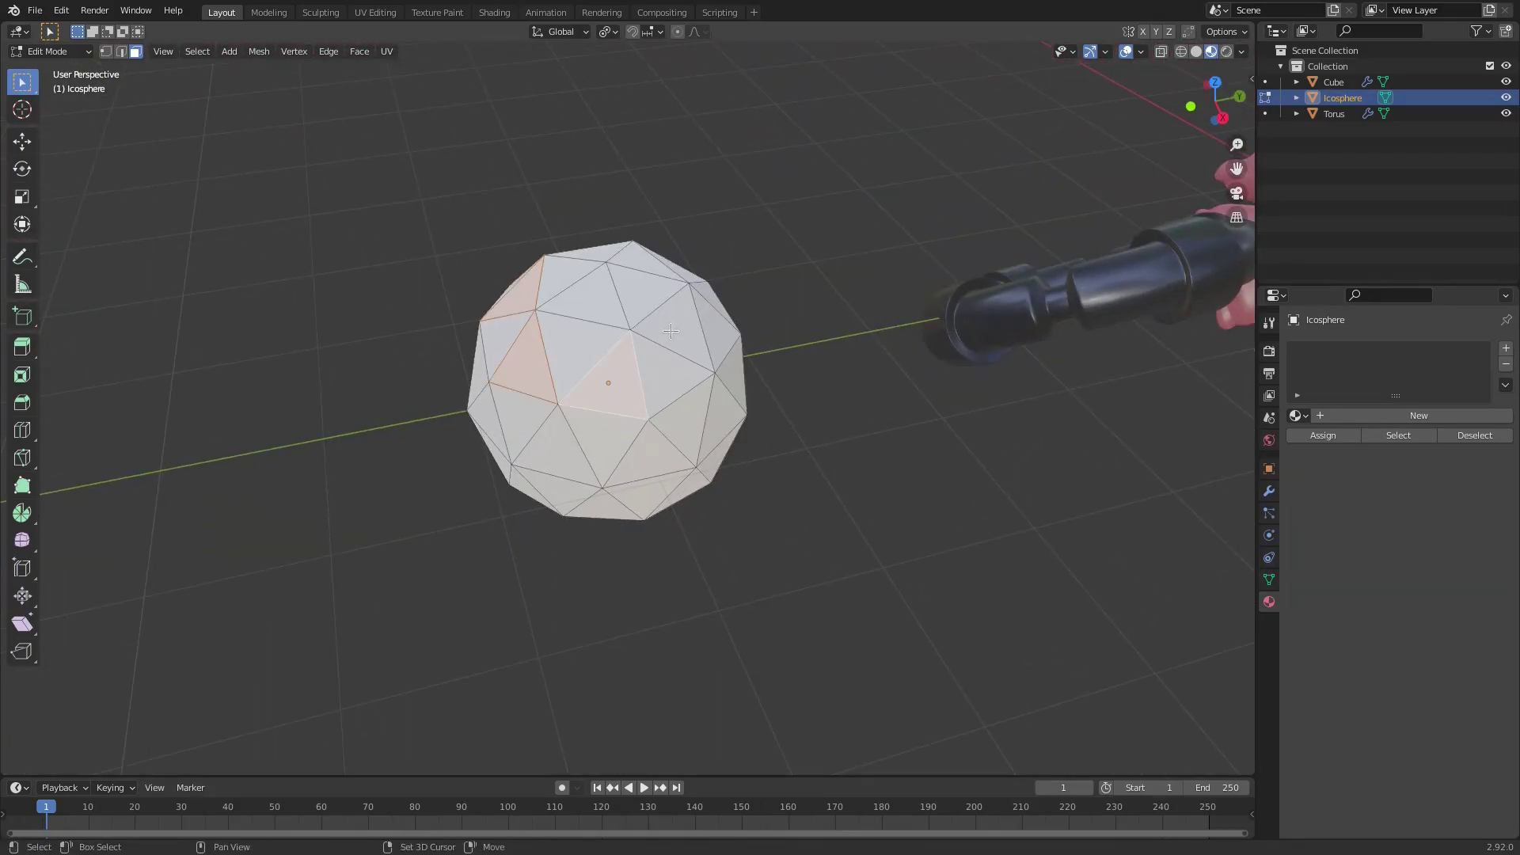
left_click(671, 331, "shift")
middle_click_drag(805, 333, 712, 394)
left_click(713, 393, "shift")
middle_click_drag(801, 414, 882, 451)
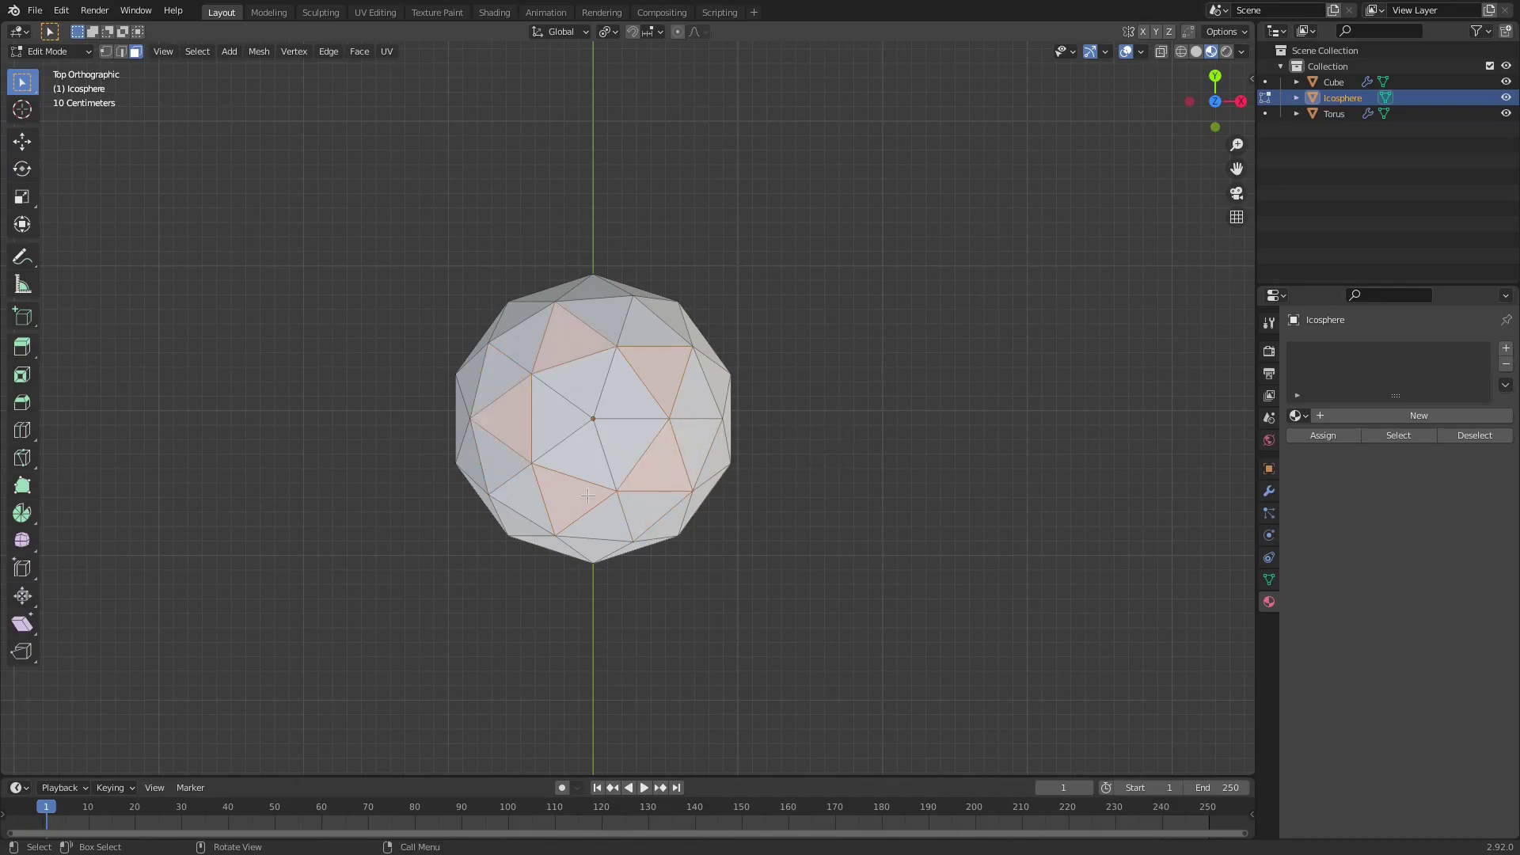
Add the five matching triangular faces around the icosphere's bottom pentagon to the selection.
middle_click_drag(637, 419, 636, 100)
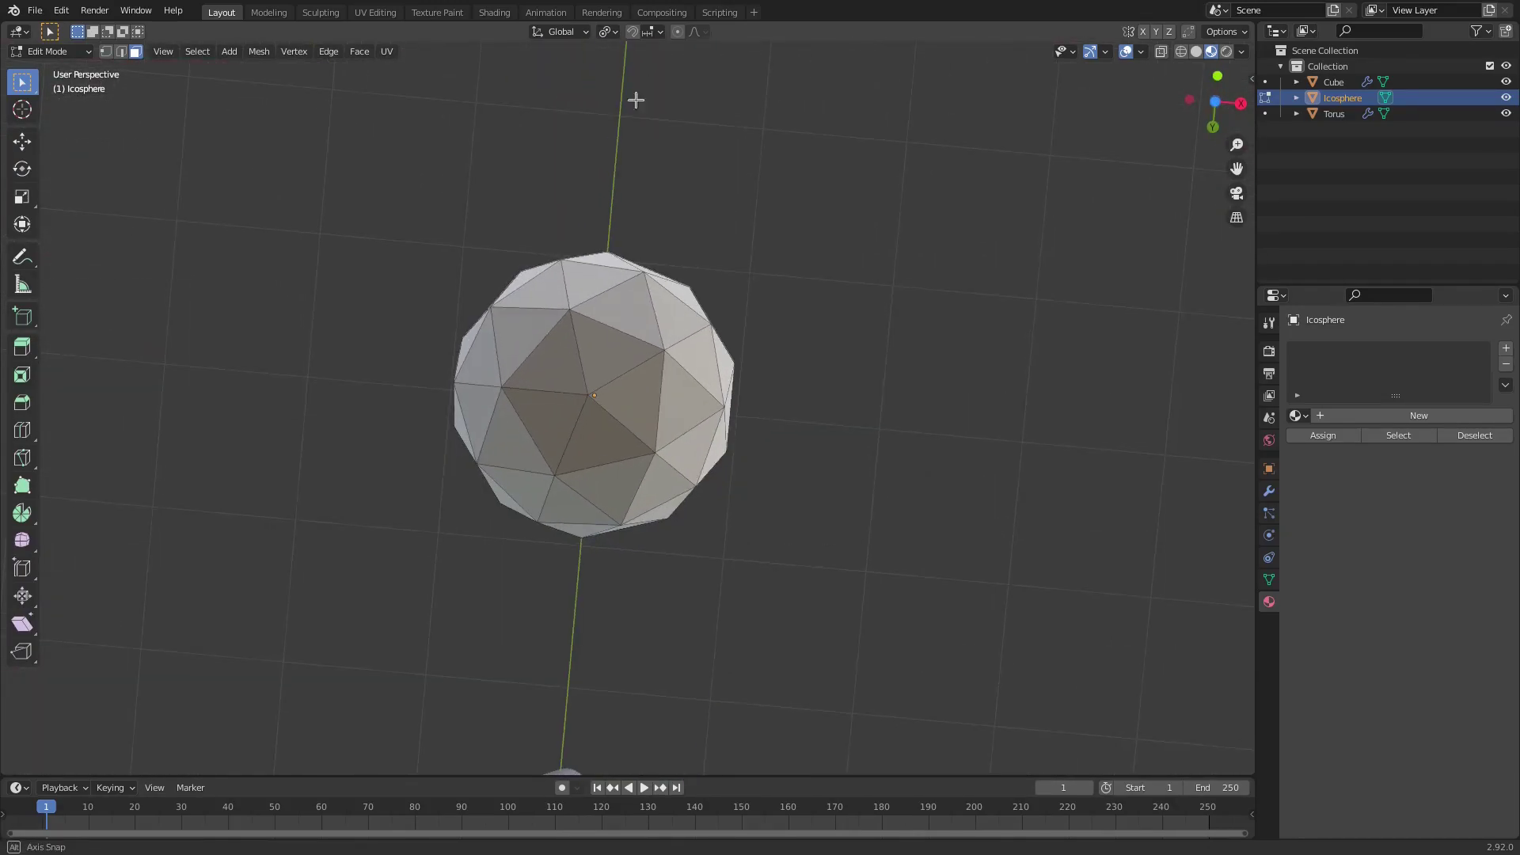
left_click(524, 325, "shift")
left_click(516, 428, "shift")
left_click(604, 495, "shift")
left_click(667, 428, "shift")
left_click(638, 325, "shift")
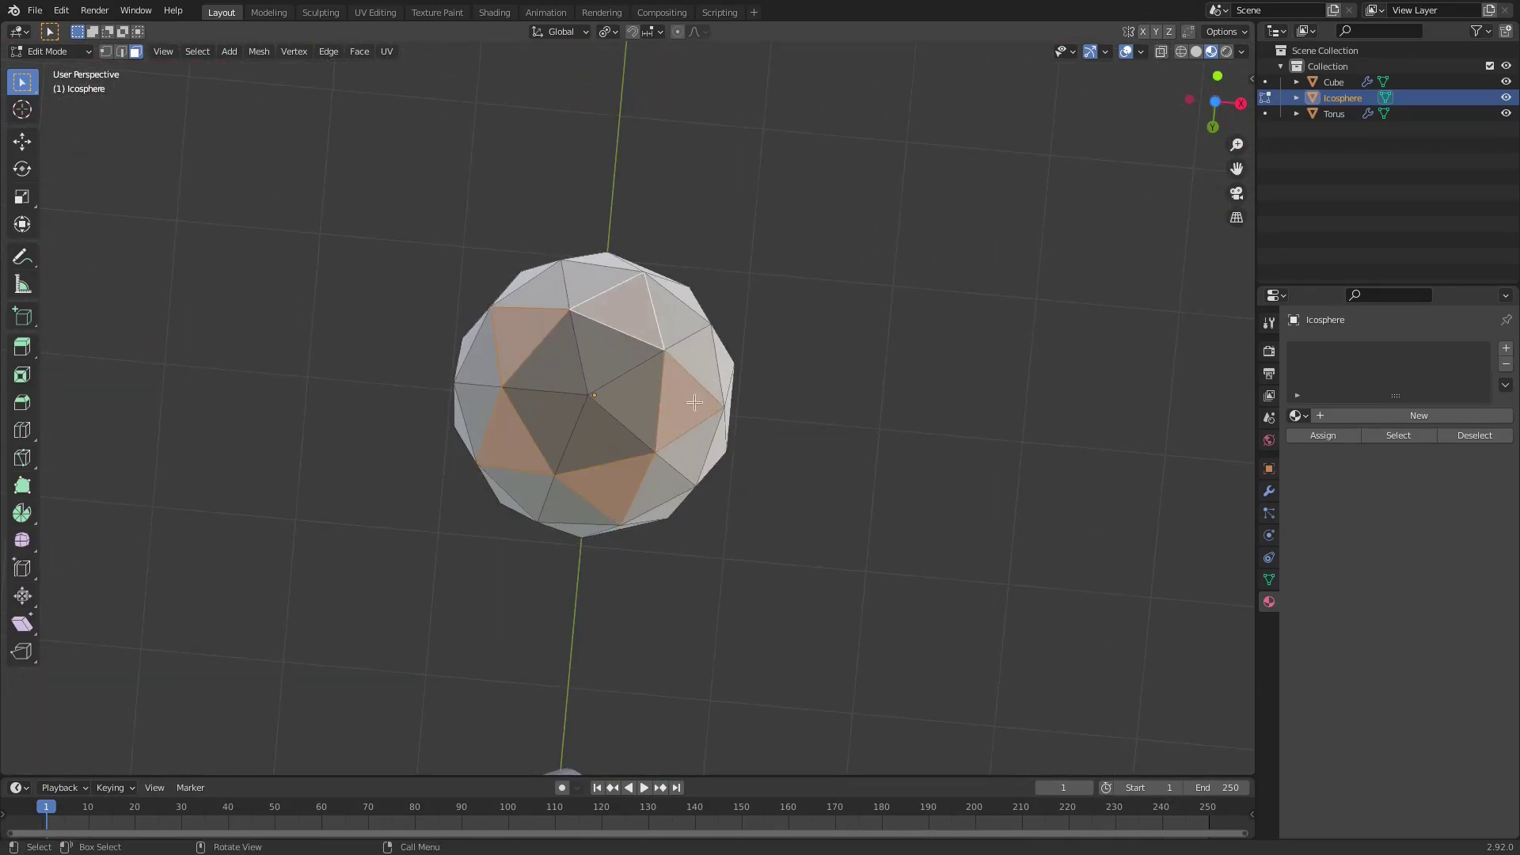
Extend the selection with the alternating triangular faces all around the icosphere's middle band.
middle_click_drag(695, 401, 585, 572)
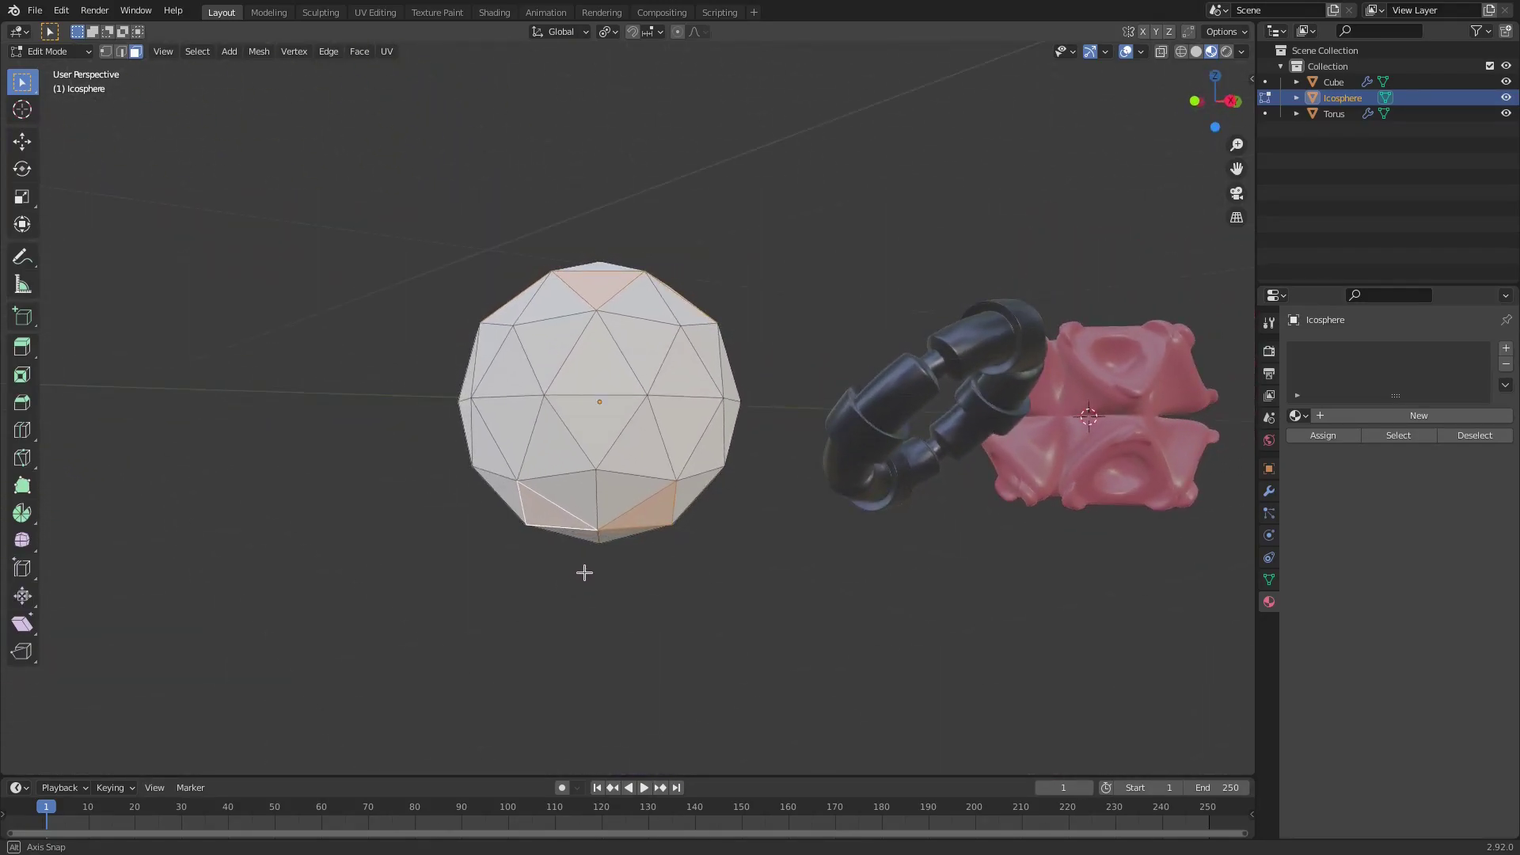
middle_click_drag(637, 398, 597, 412)
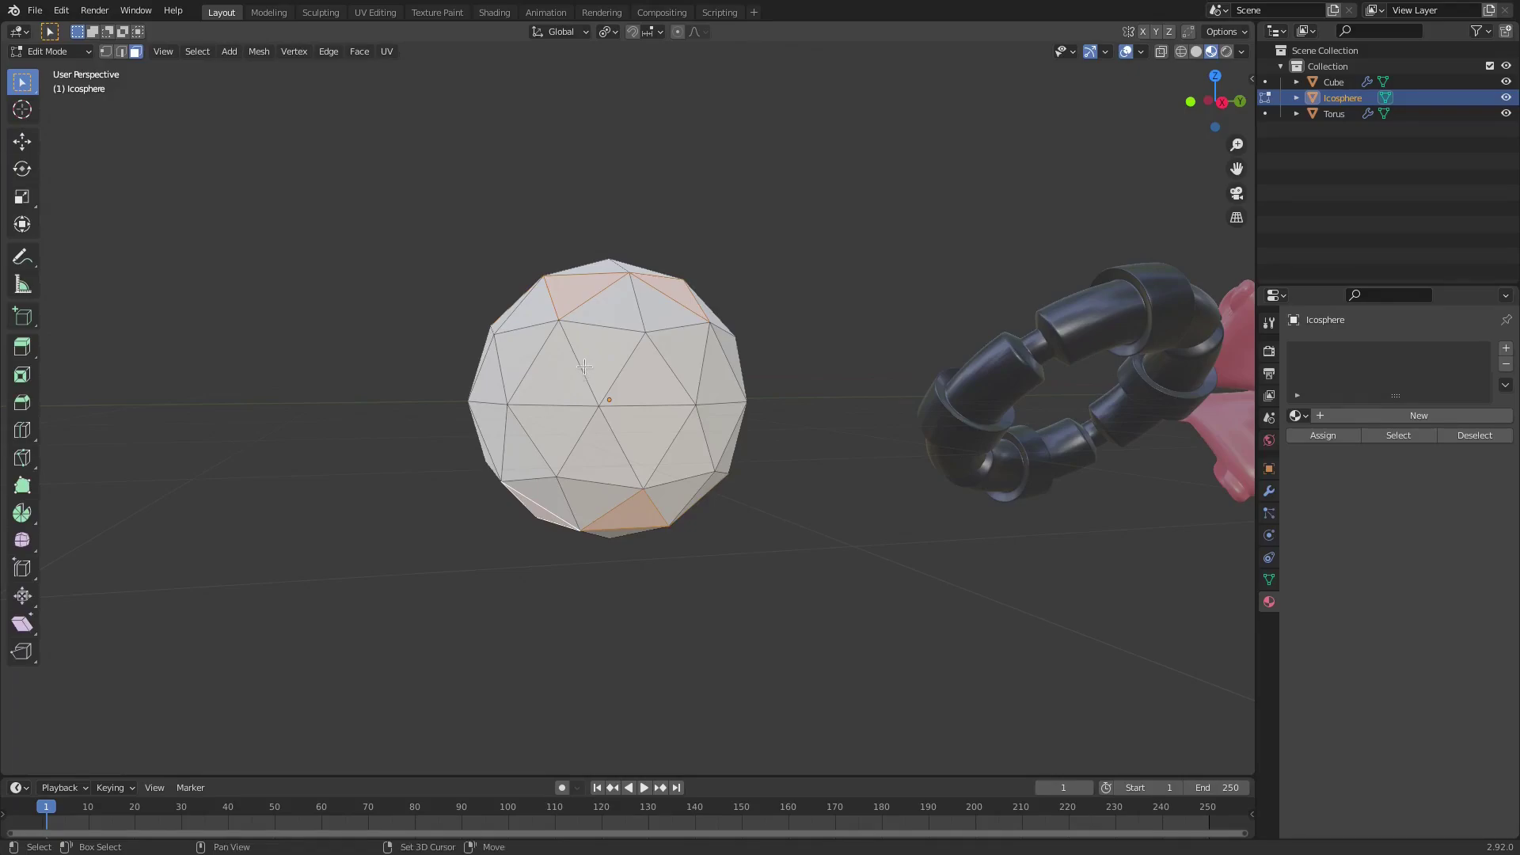
middle_click_drag(680, 465, 634, 372)
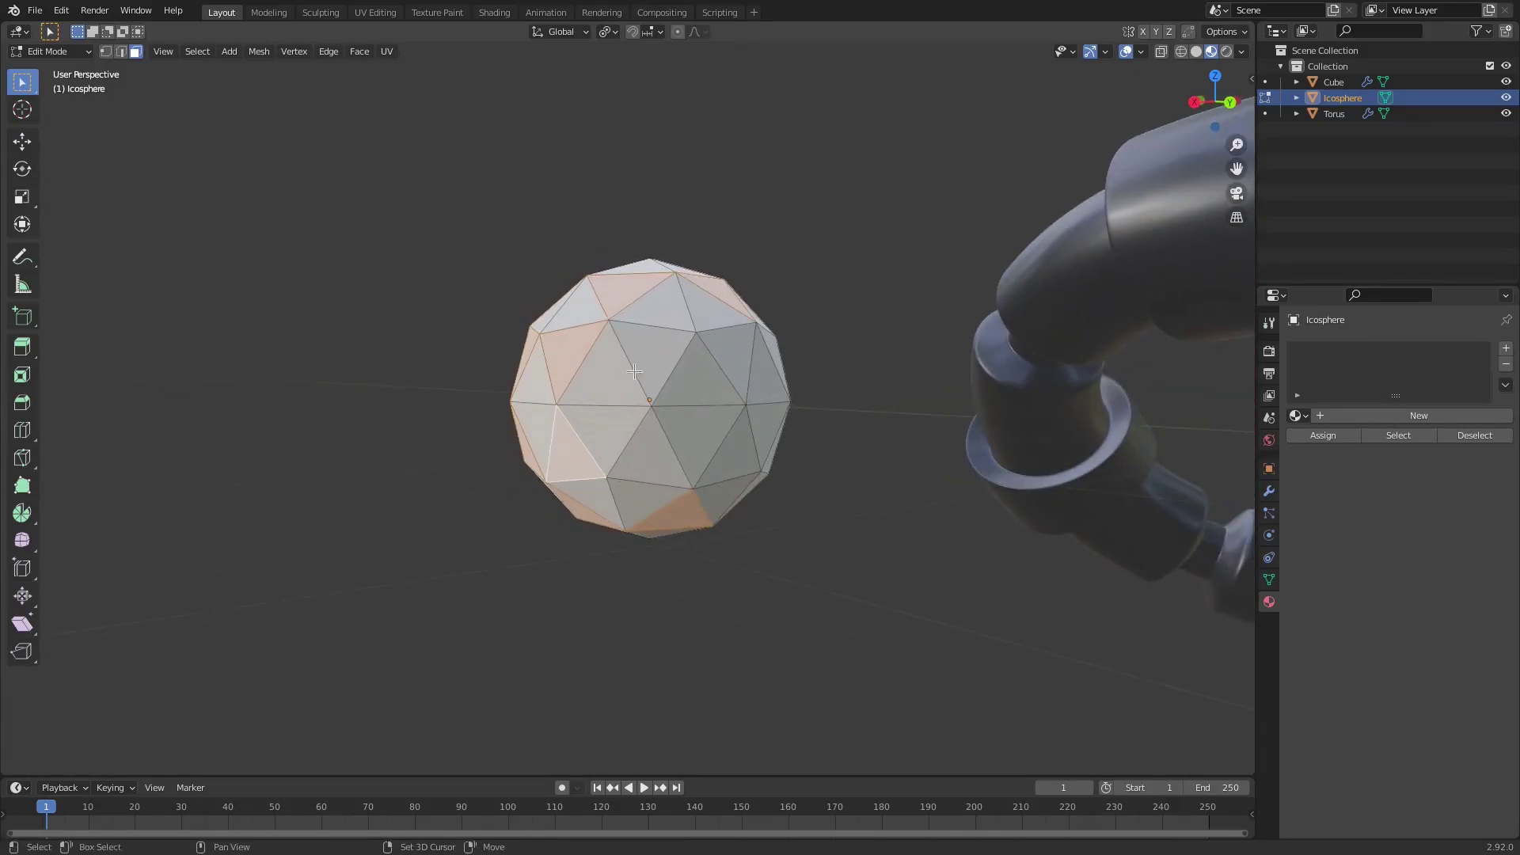
middle_click_drag(862, 473, 631, 440)
middle_click_drag(749, 449, 627, 361)
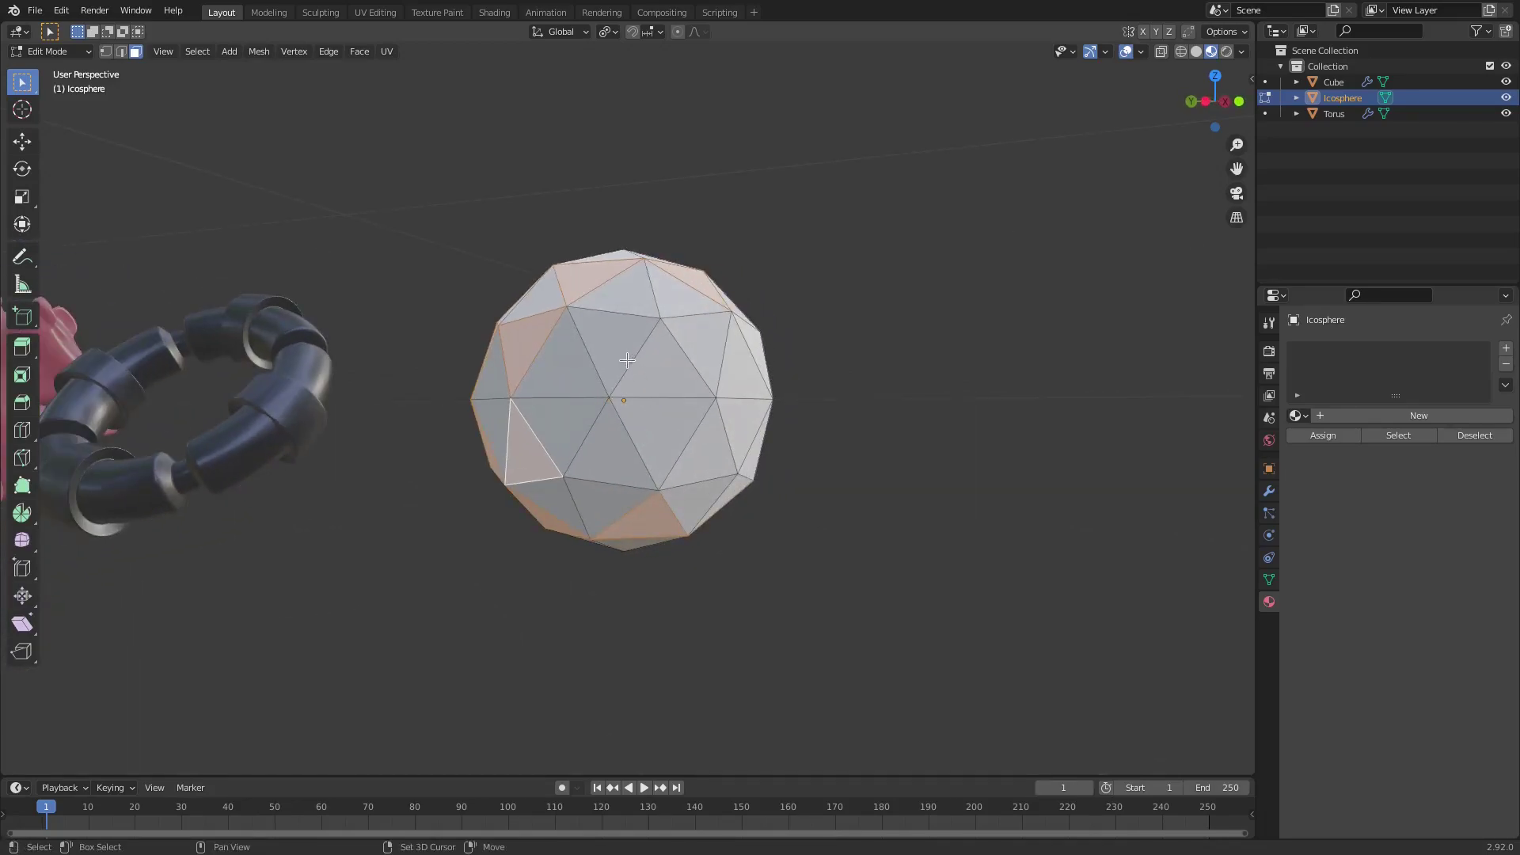
middle_click_drag(702, 459, 609, 359)
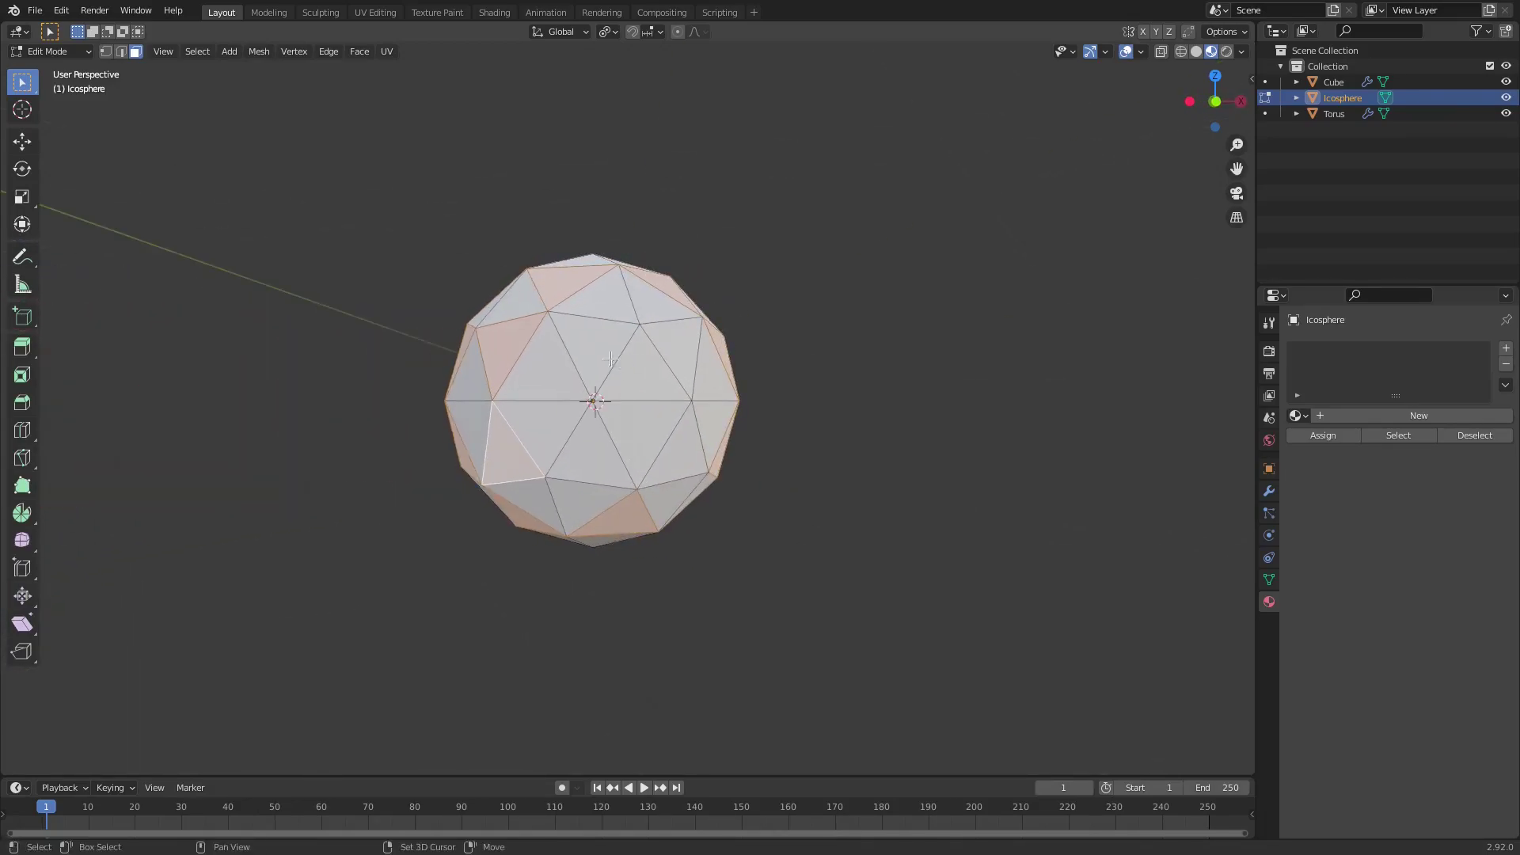
middle_click_drag(812, 488, 850, 512)
scroll(850, 512, "up", 1)
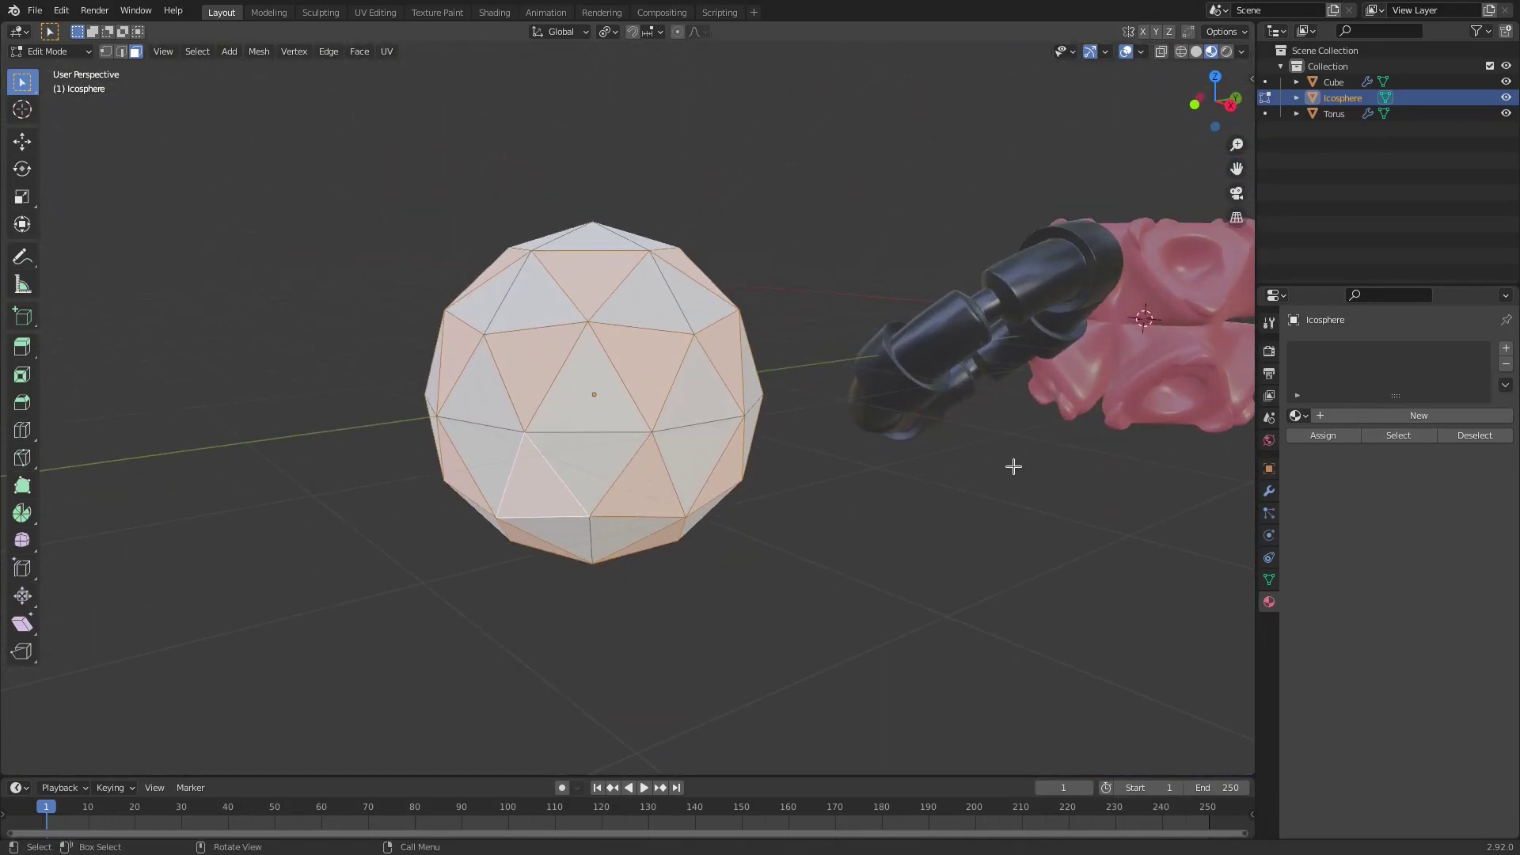
Inset the selected triangular faces slightly to leave a thin border around each one.
key("i")
left_click(1009, 467)
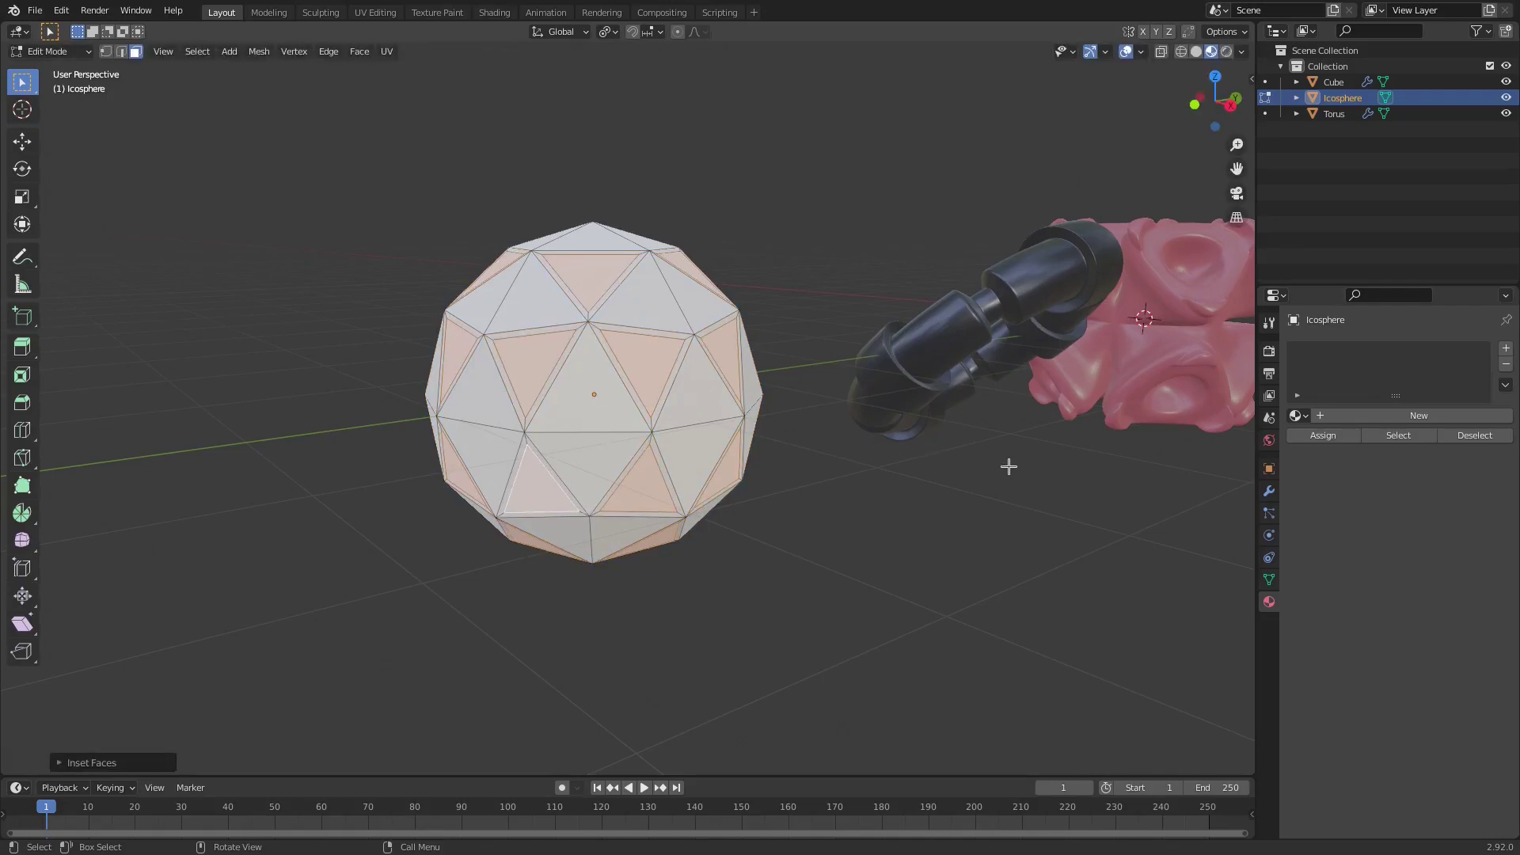
key("s")
right_click(921, 447)
Extrude the inset faces and, after changing the transform pivot, scale them toward the icosphere's centre to form deep recesses.
key("e")
key("s")
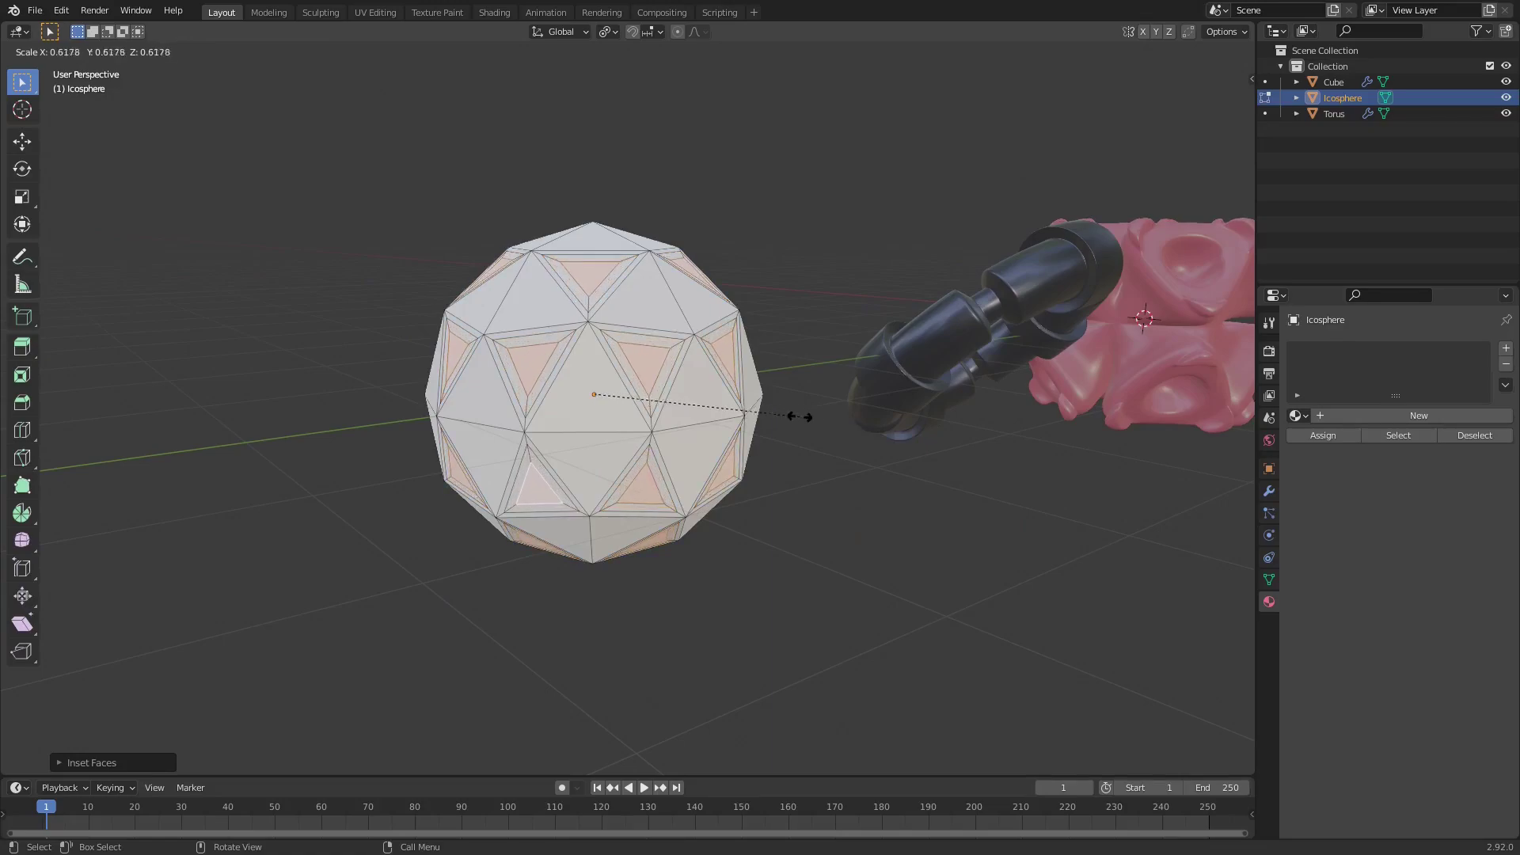
left_click(802, 416)
left_click(608, 33)
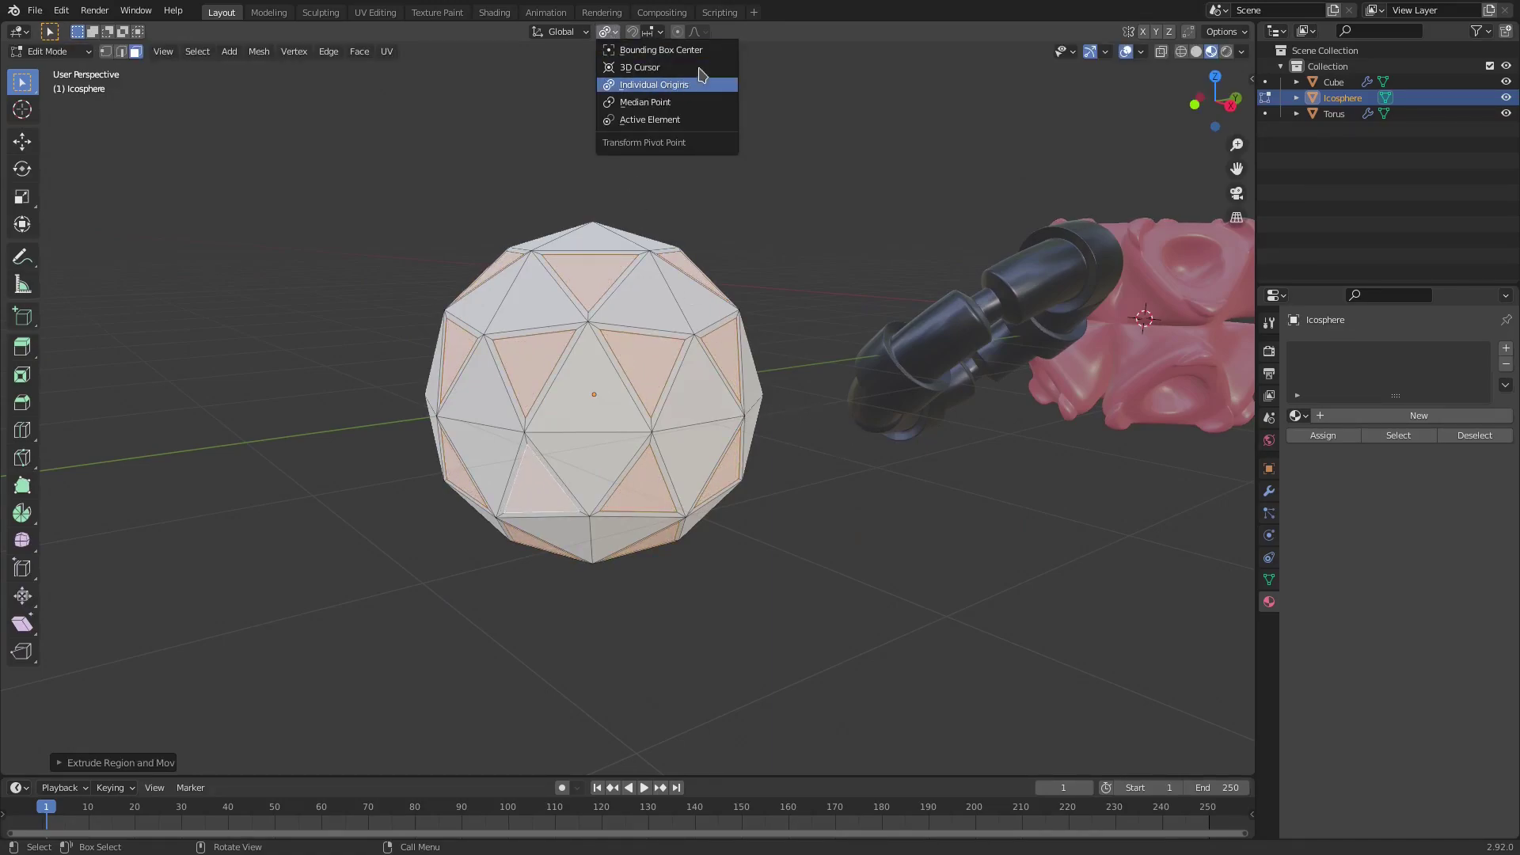
left_click(689, 84)
key("s")
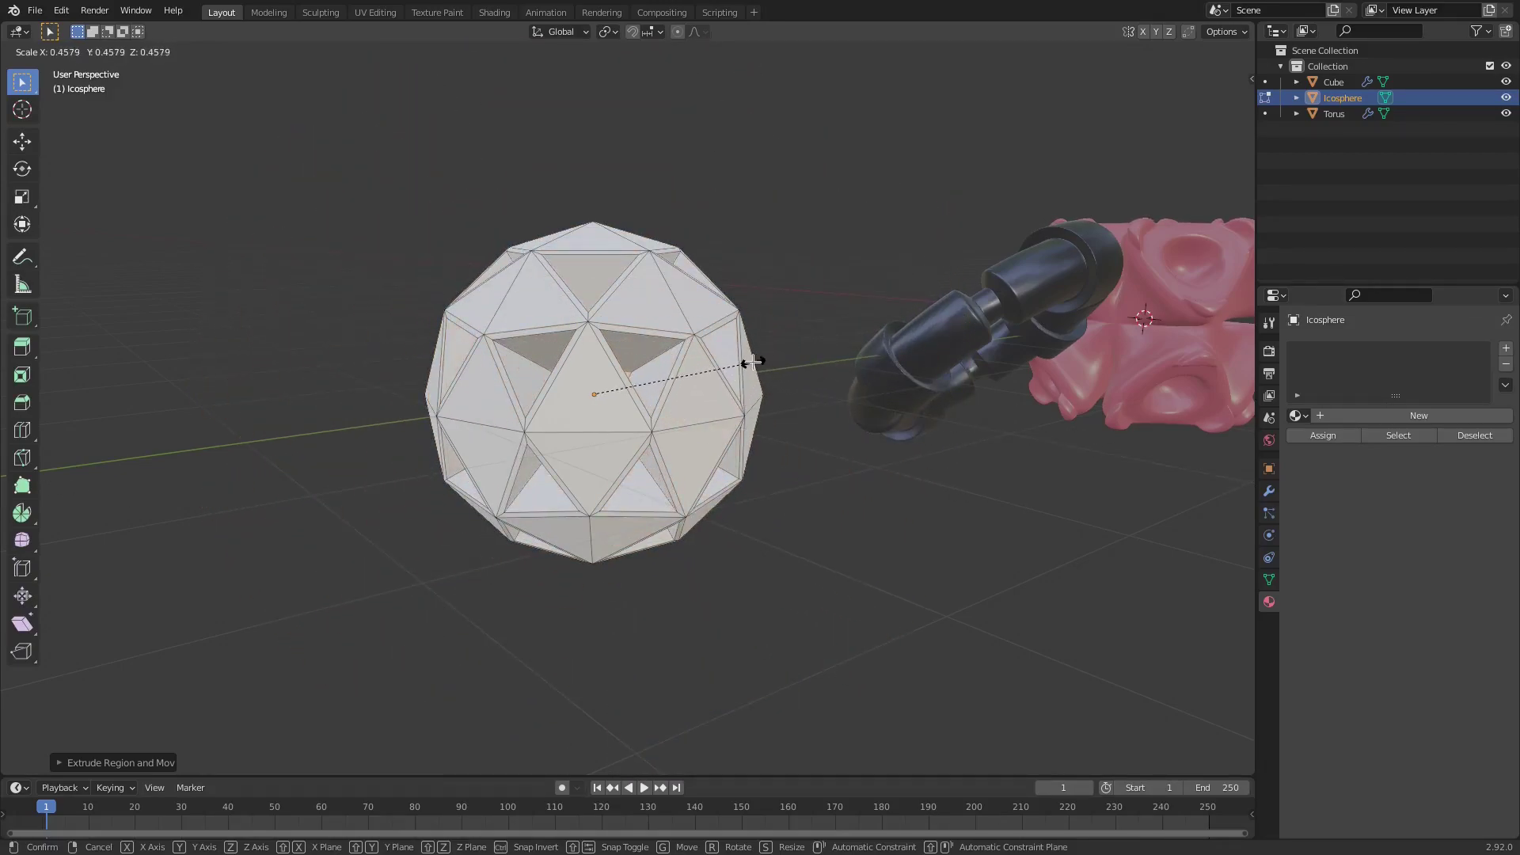
left_click(807, 384)
Select the pairs of adjoining flat triangles between the recesses around the icosphere's upper band.
middle_click_drag(808, 384, 720, 362)
middle_click_drag(590, 342, 651, 350)
left_click(566, 333, "shift")
left_click(582, 396, "shift")
left_click(508, 390, "shift")
middle_click_drag(508, 390, 675, 339)
left_click(589, 365, "shift")
left_click(550, 361, "shift")
left_click(624, 361, "shift")
left_click(623, 361, "shift")
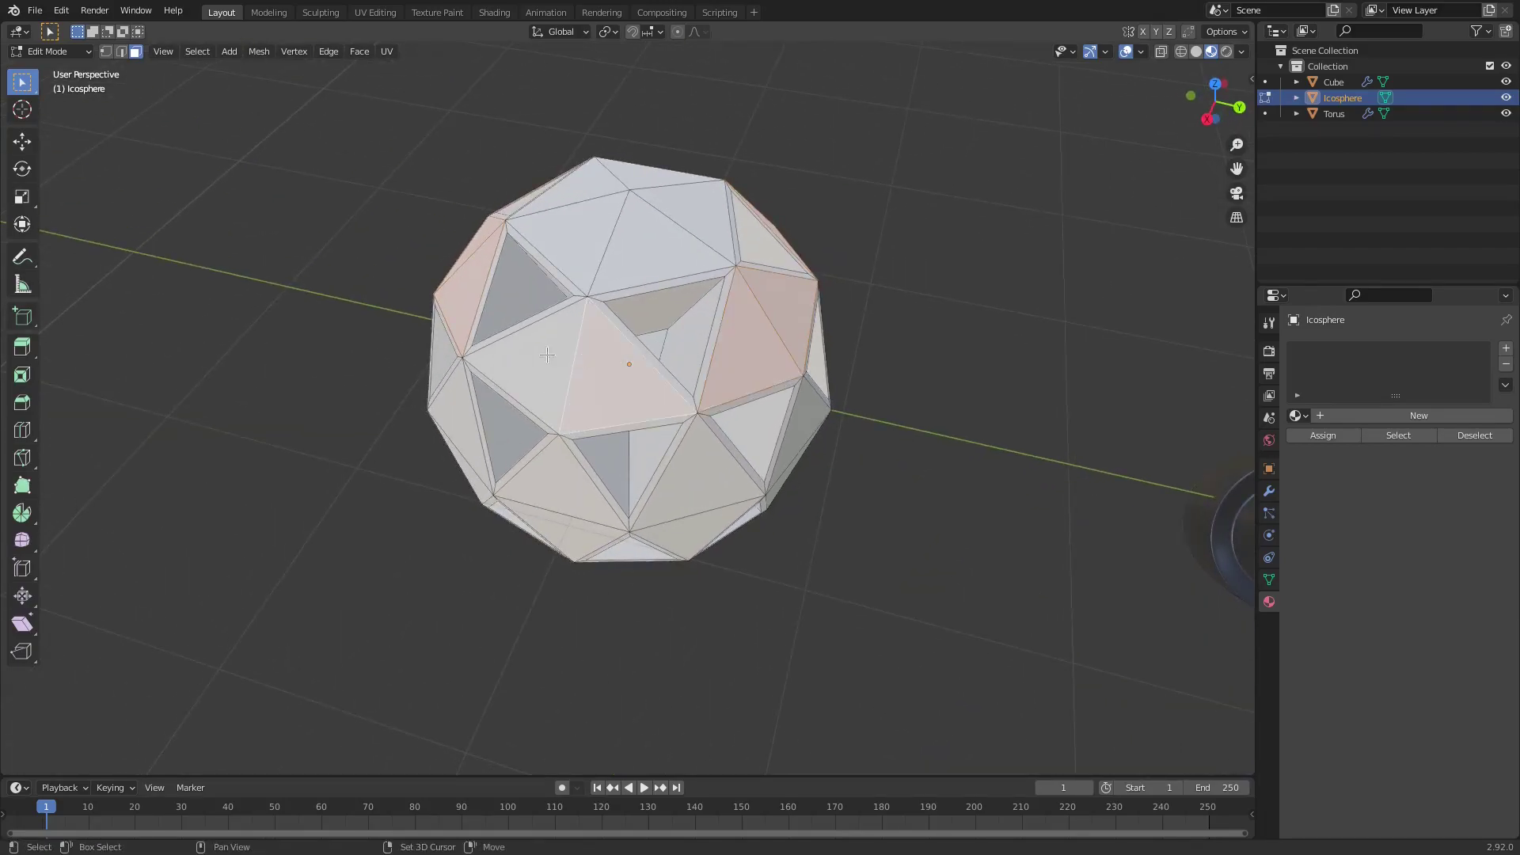
left_click(554, 372, "shift")
Add the pairs of adjoining flat triangles around the icosphere's lower band to the selection.
middle_click_drag(565, 494, 624, 394)
left_click(558, 491, "shift")
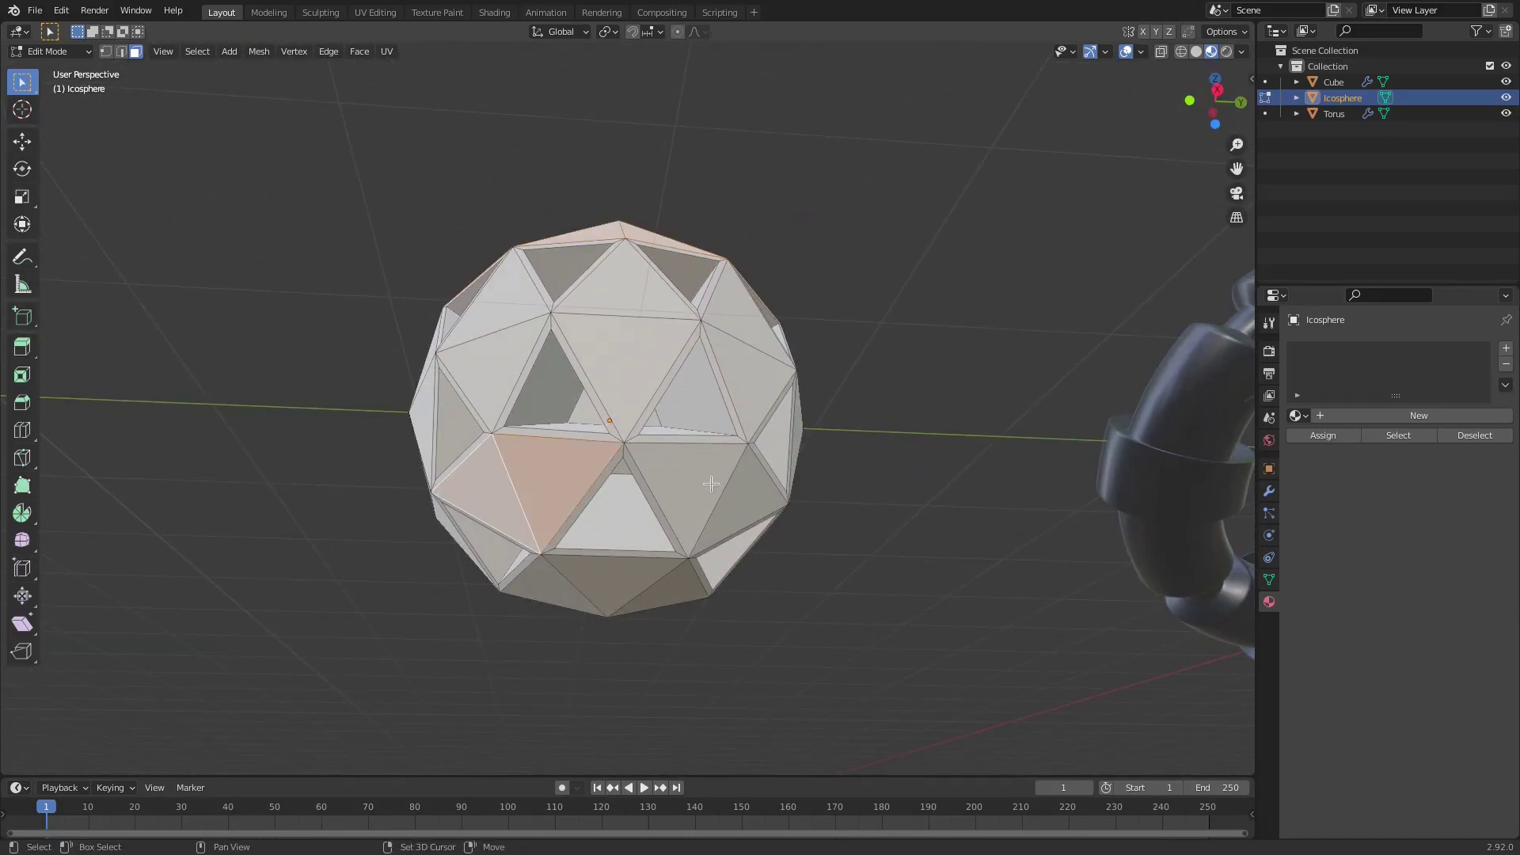
left_click(711, 484, "shift")
middle_click_drag(803, 504, 613, 471)
left_click(723, 411, "shift")
left_click(795, 444, "shift")
middle_click_drag(830, 466, 607, 346)
left_click(607, 346, "shift")
left_click(672, 354, "shift")
left_click(774, 376, "shift")
middle_click_drag(774, 376, 737, 394)
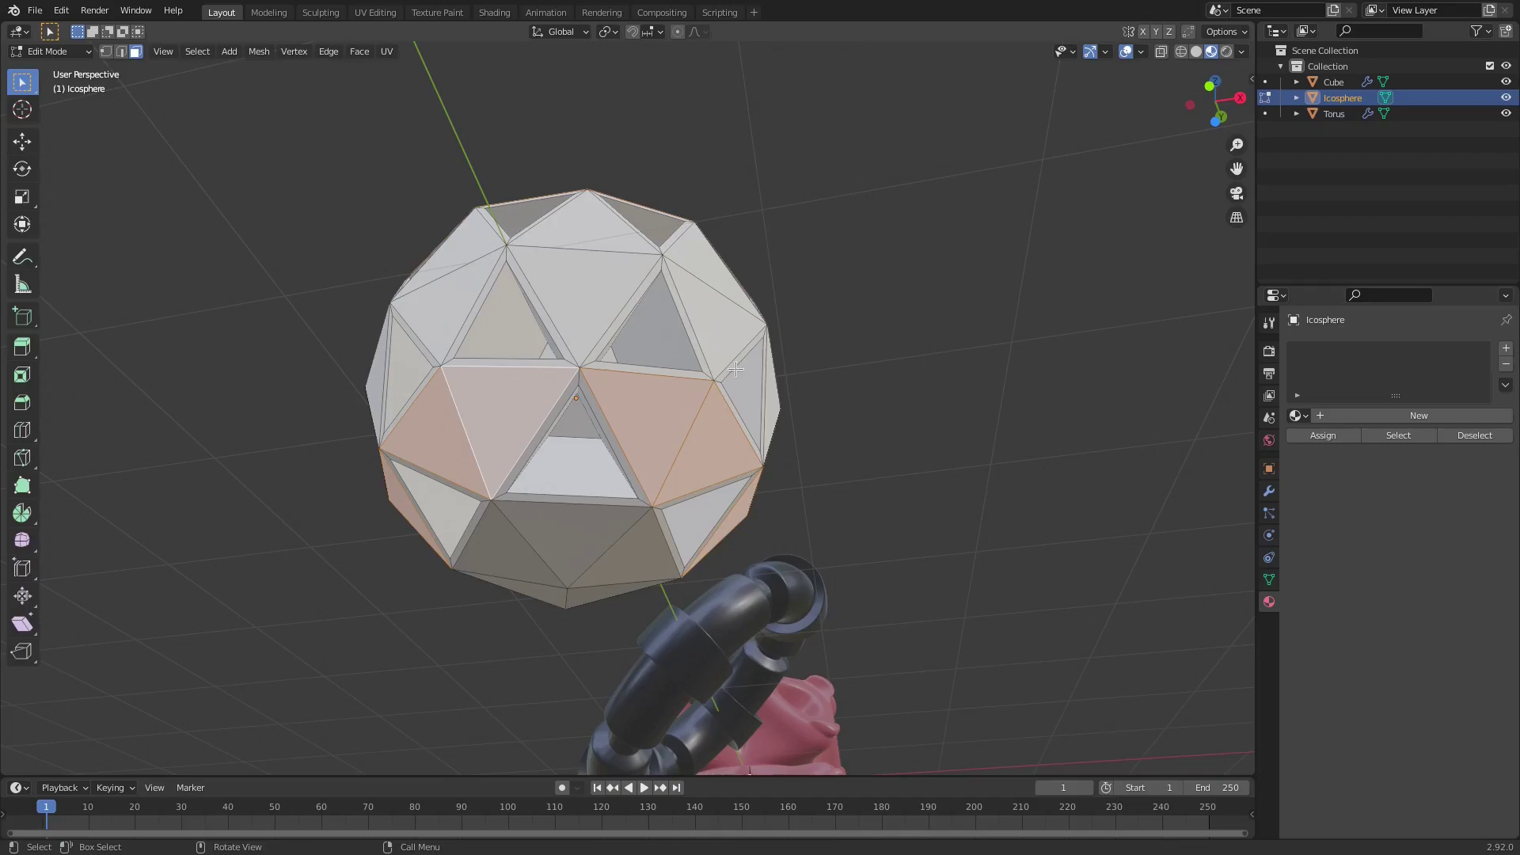
Poke the selected flat triangles to give each one a centre vertex, and switch to vertex selection.
right_click(655, 423)
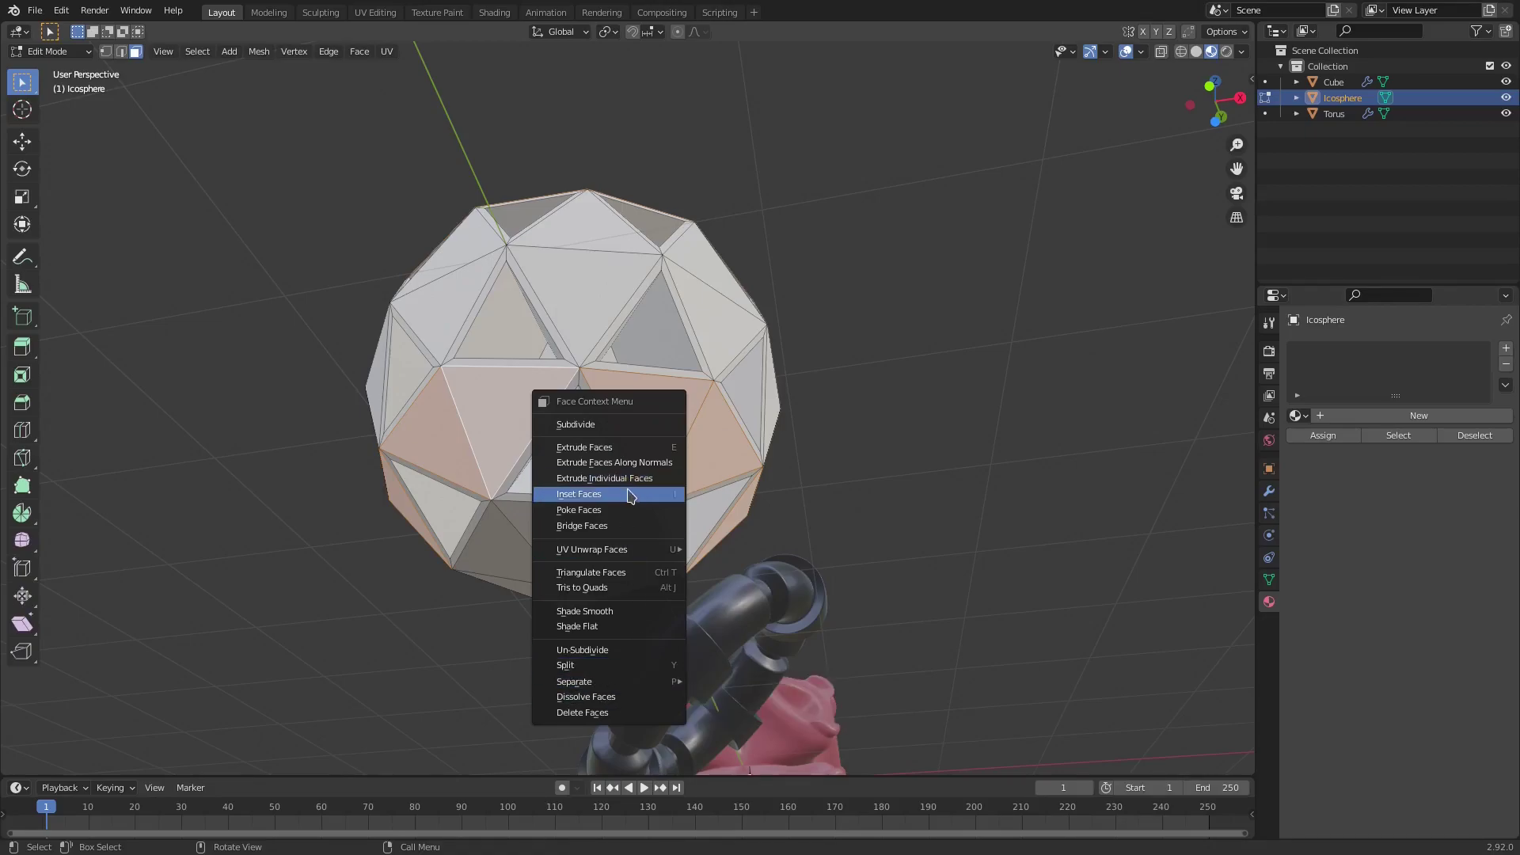
left_click(626, 513)
middle_click_drag(685, 491, 595, 395)
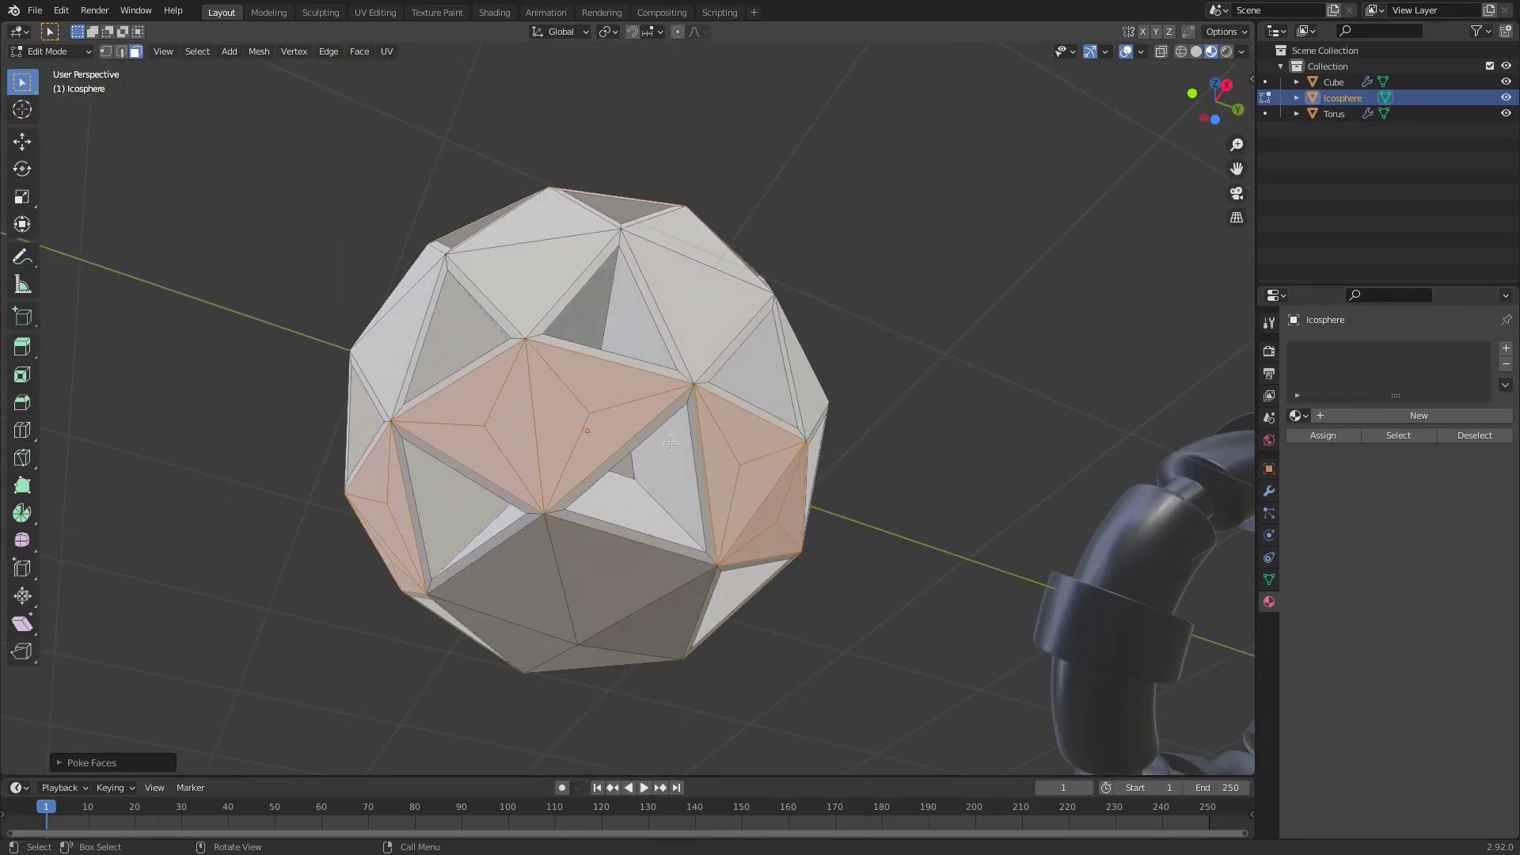
middle_click_drag(670, 442, 644, 457)
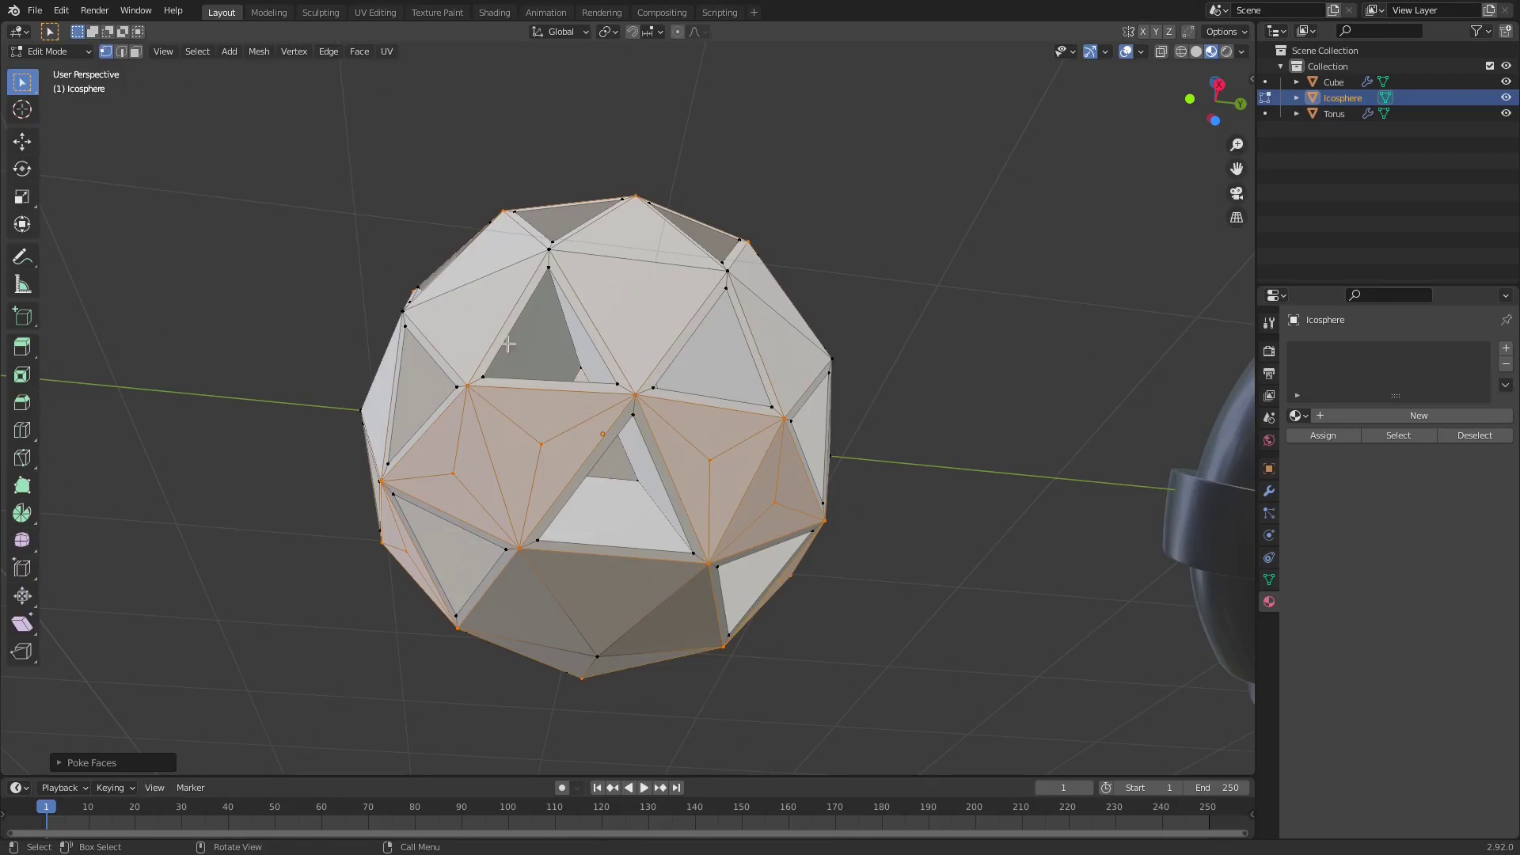
Clear the selection and select the centre vertices of the poked faces around the lower band.
key("alt+a")
middle_click_drag(710, 458, 668, 452)
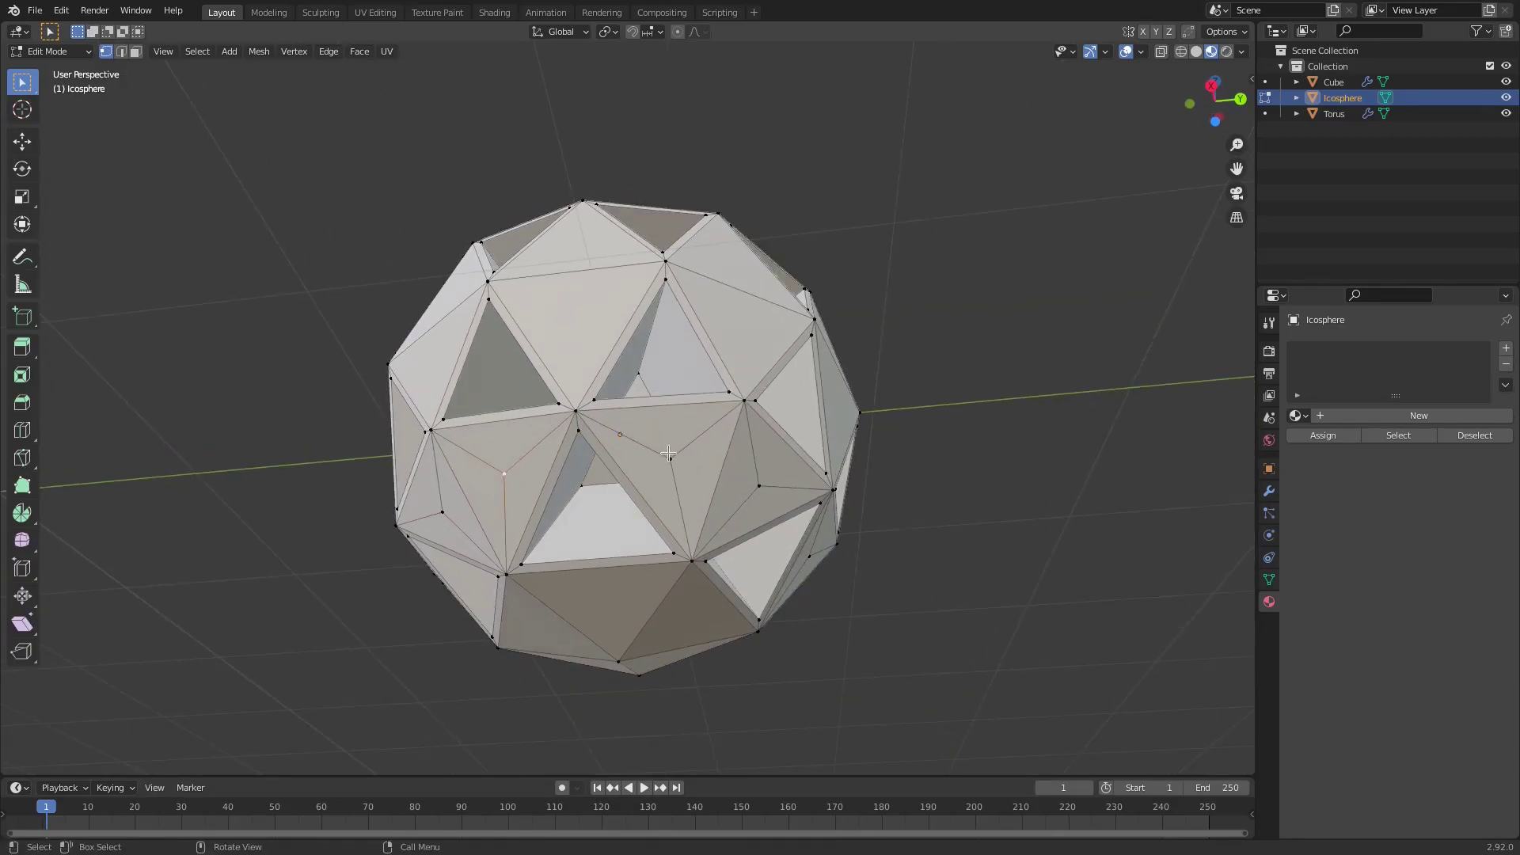
middle_click_drag(795, 486, 746, 335)
left_click(746, 335, "shift")
middle_click_drag(958, 412, 851, 443)
left_click(746, 335, "shift")
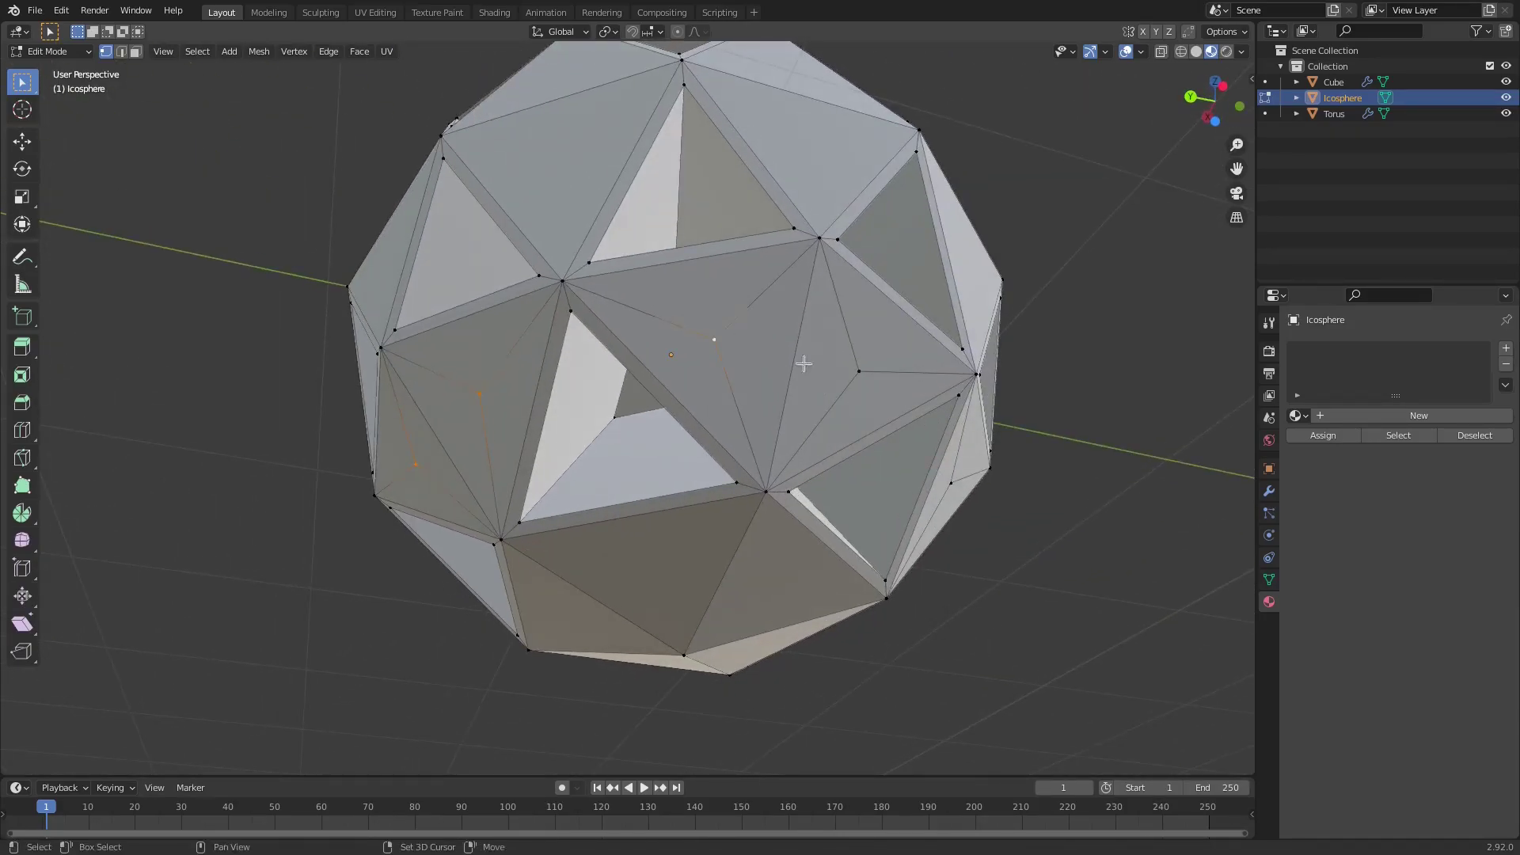
left_click(859, 366, "shift")
middle_click_drag(898, 396, 496, 349)
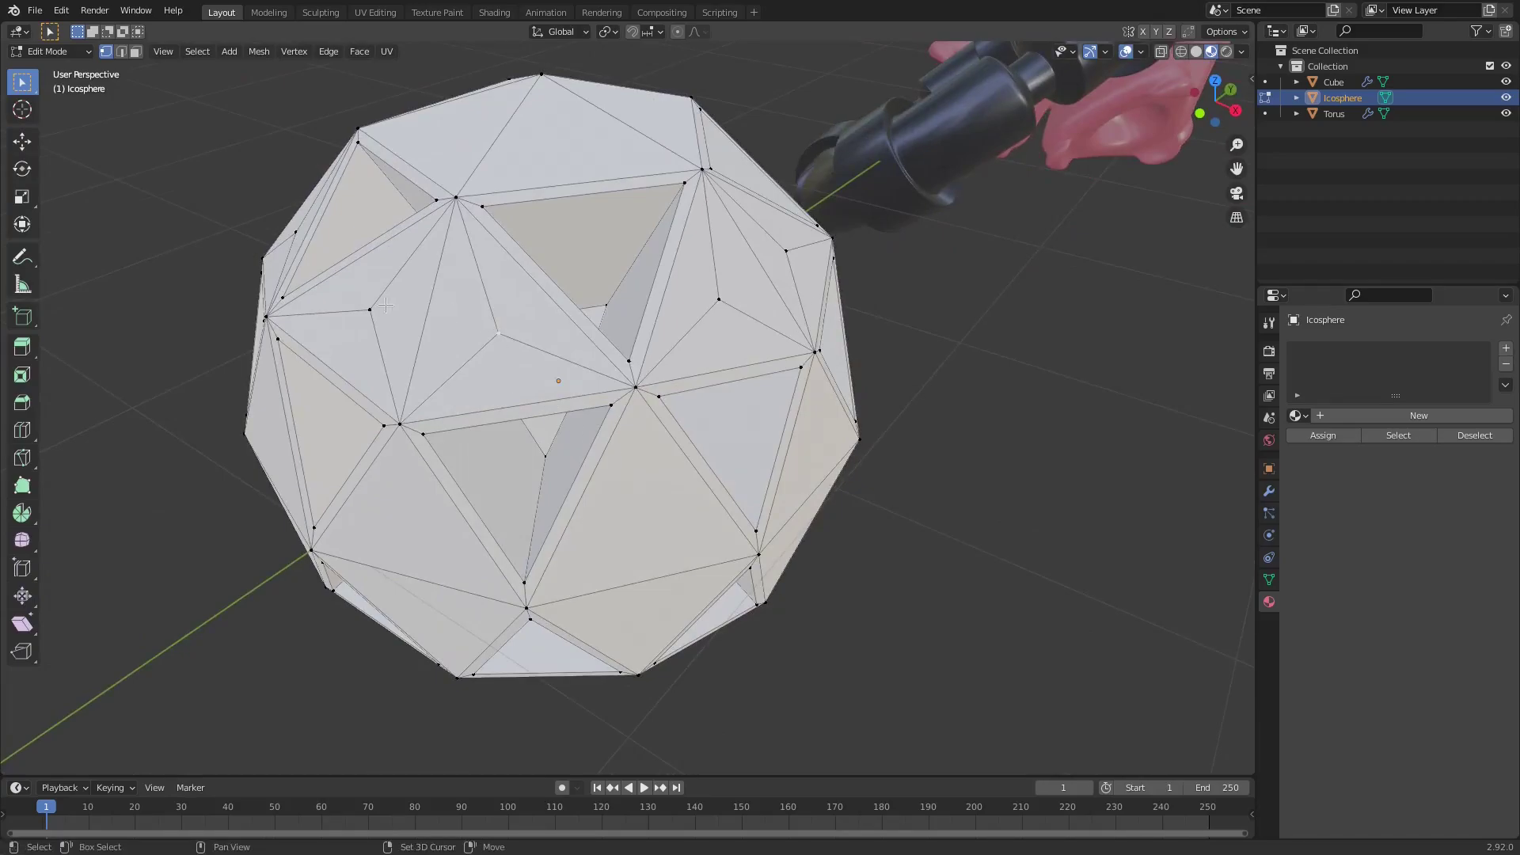
Add the centre vertices of the poked faces around the upper band to the selection.
middle_click_drag(386, 306, 561, 457)
middle_click_drag(429, 440, 757, 417)
middle_click_drag(583, 410, 692, 402)
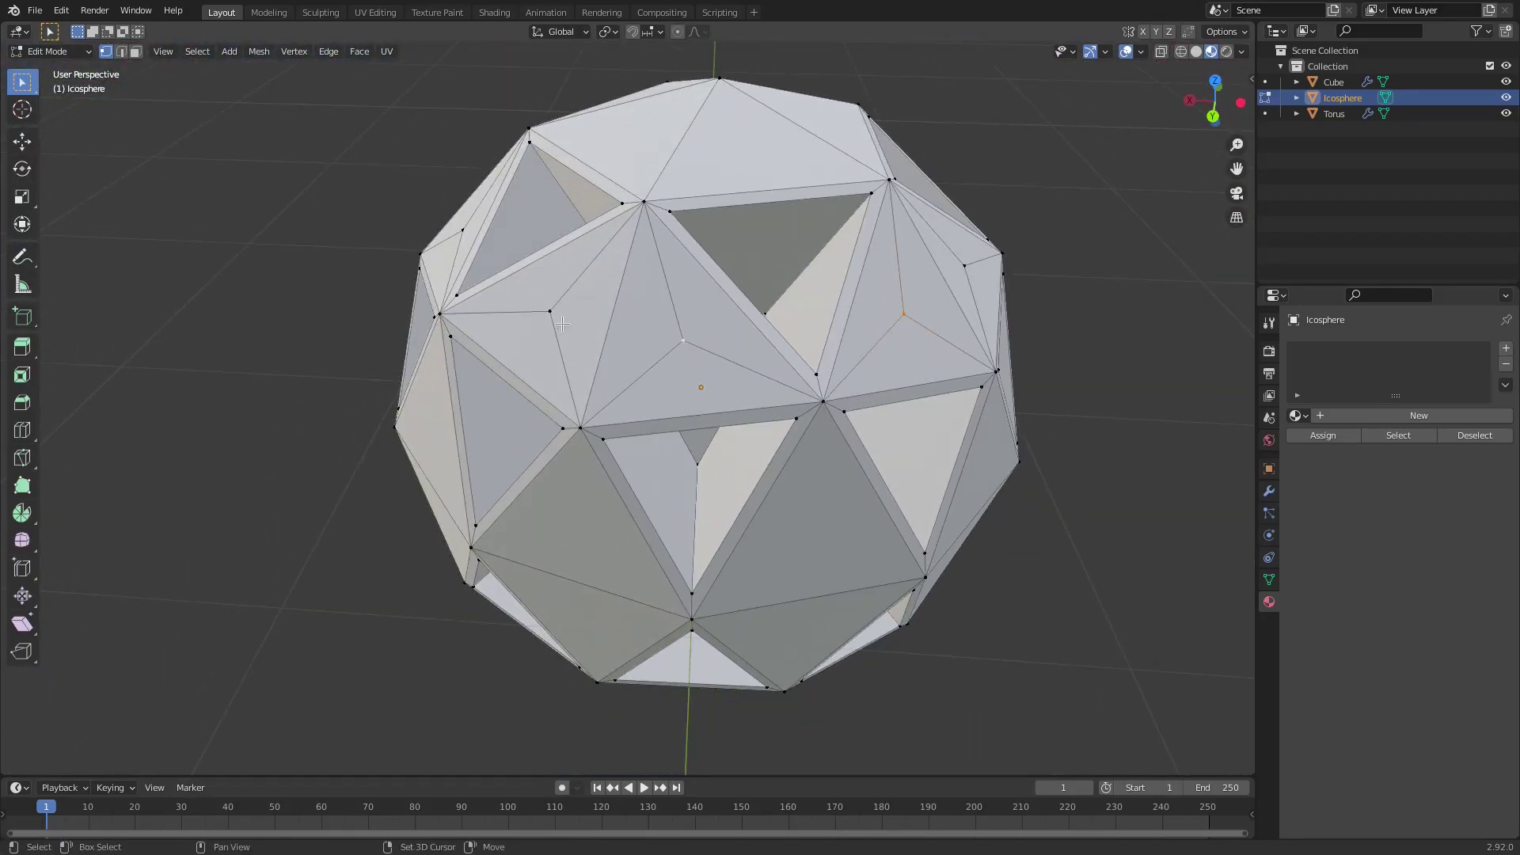
left_click(554, 315, "shift")
middle_click_drag(595, 331, 704, 328)
middle_click_drag(523, 296, 824, 285)
Try to scale the selected centre vertices outward and inspect the shape in Object Mode.
key("s")
left_click(982, 327)
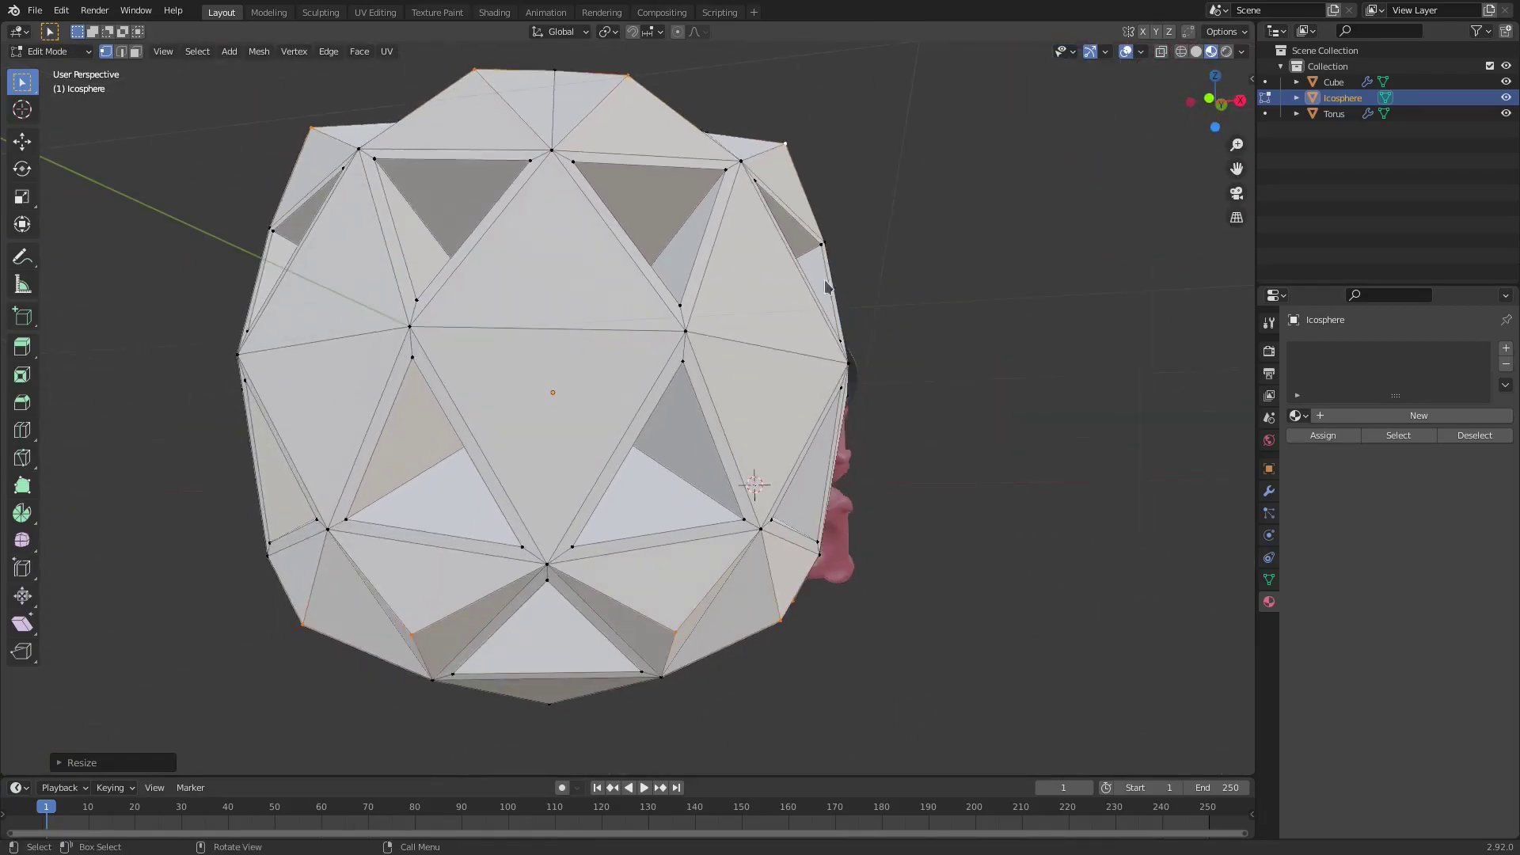
key("Tab")
middle_click_drag(689, 285, 950, 353)
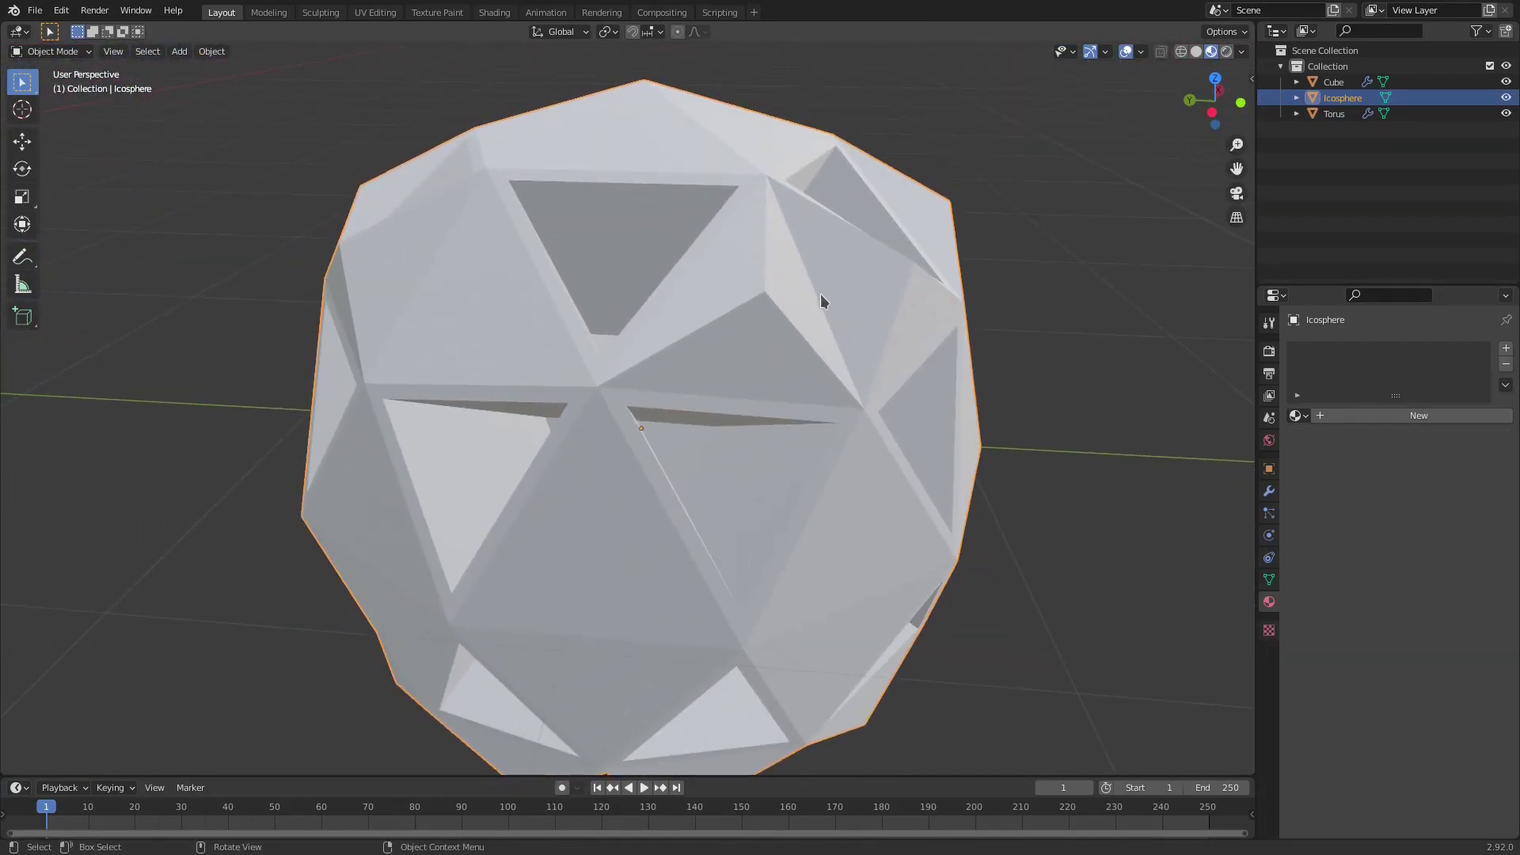
middle_click_drag(712, 309, 801, 328)
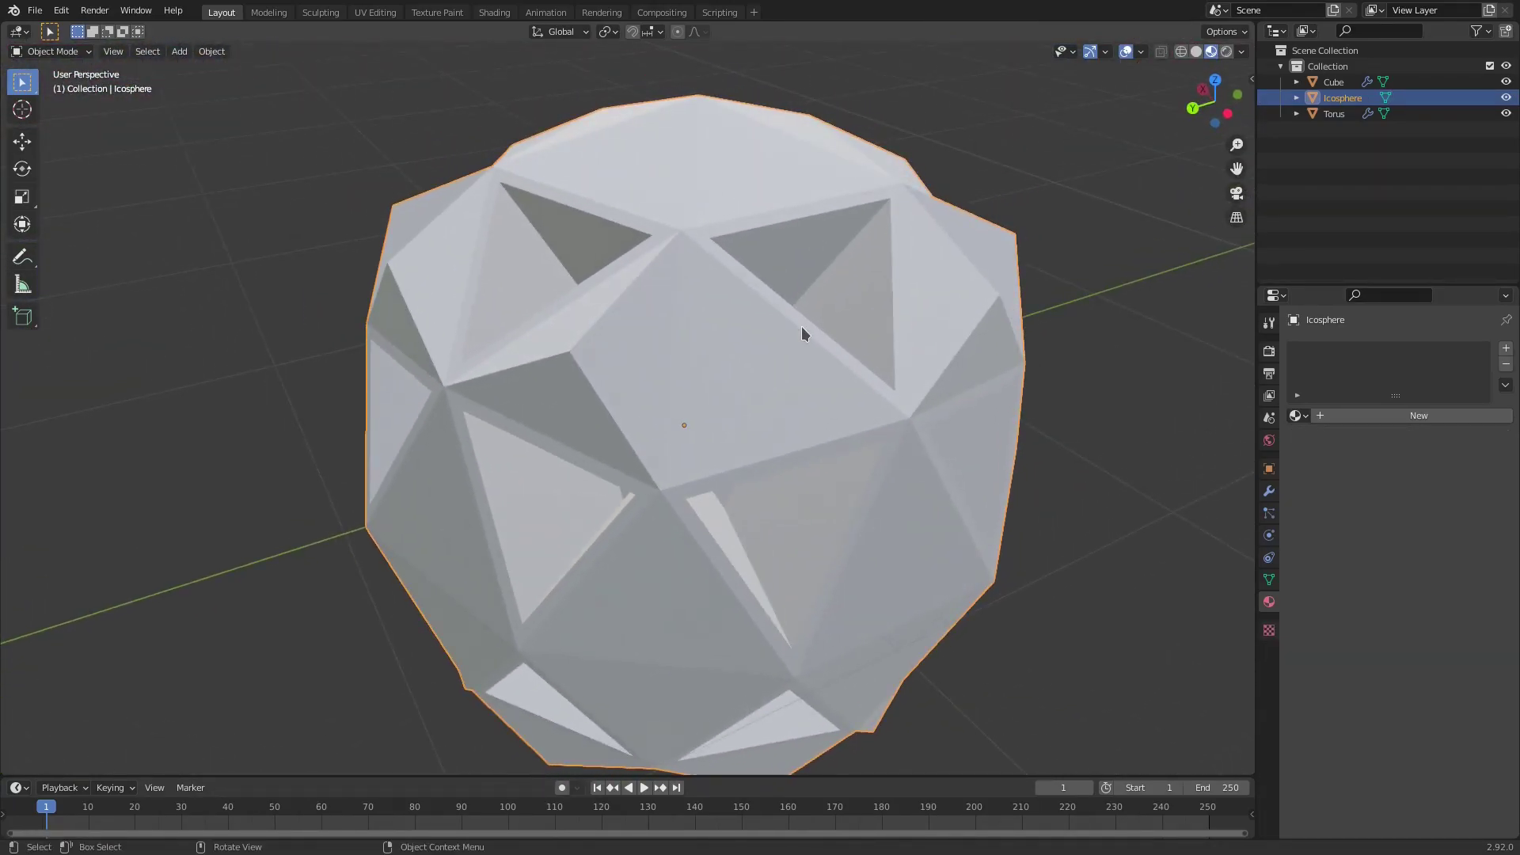
Return to Edit Mode and undo the outward scaling of the centre vertices.
key("Tab")
key("ctrl+z")
key("ctrl+z")
key("ctrl+z")
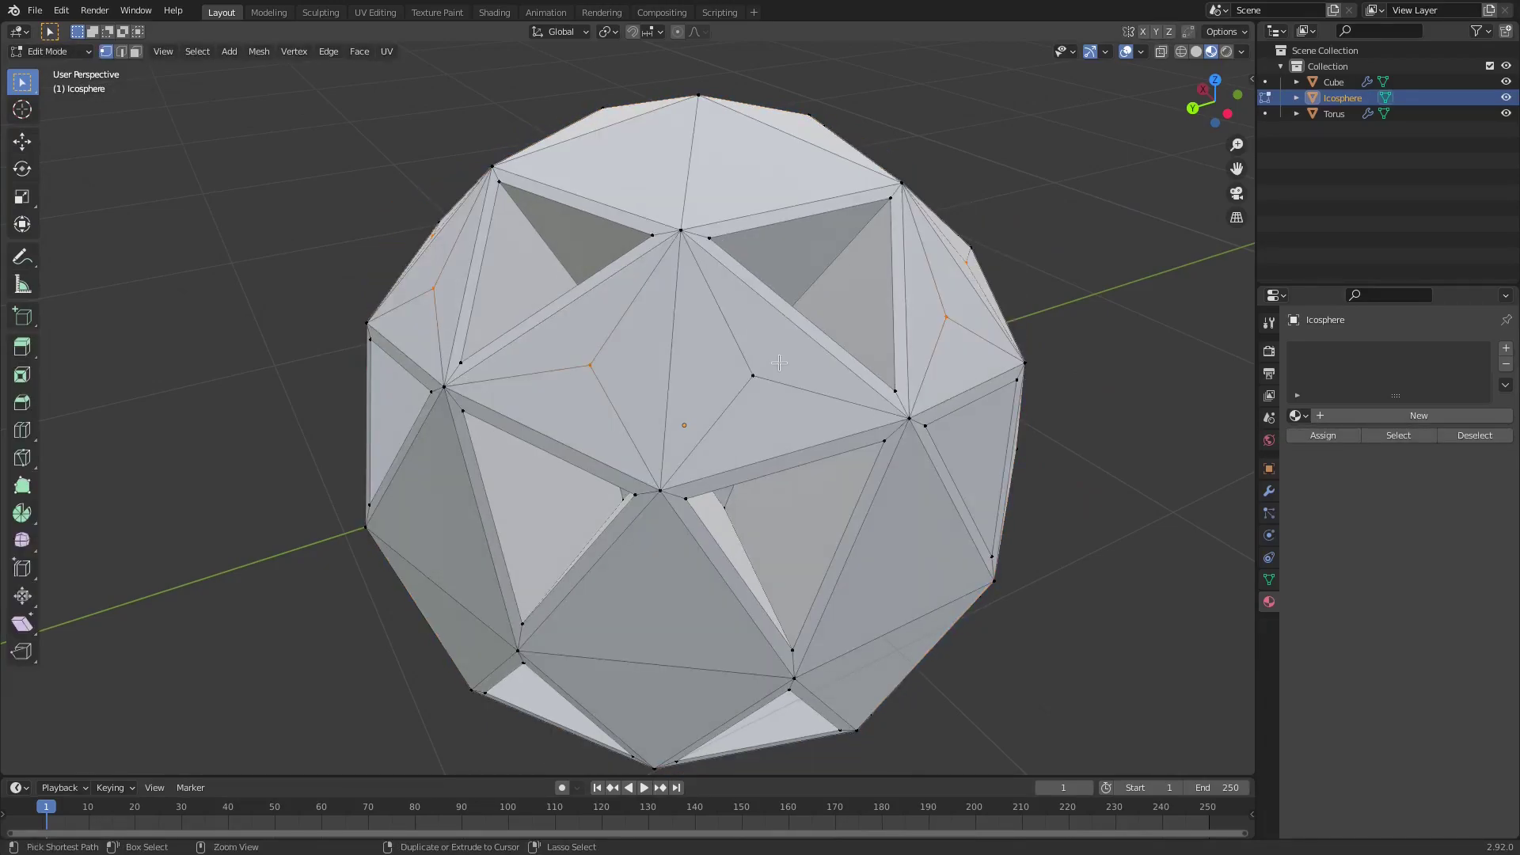
Scale the selected centre vertices outward by about 1.17 to raise the spikes, checking the shape in Object Mode before returning to Edit Mode.
scroll(769, 430, "down", 4)
middle_click_drag(769, 429, 882, 407)
key("s")
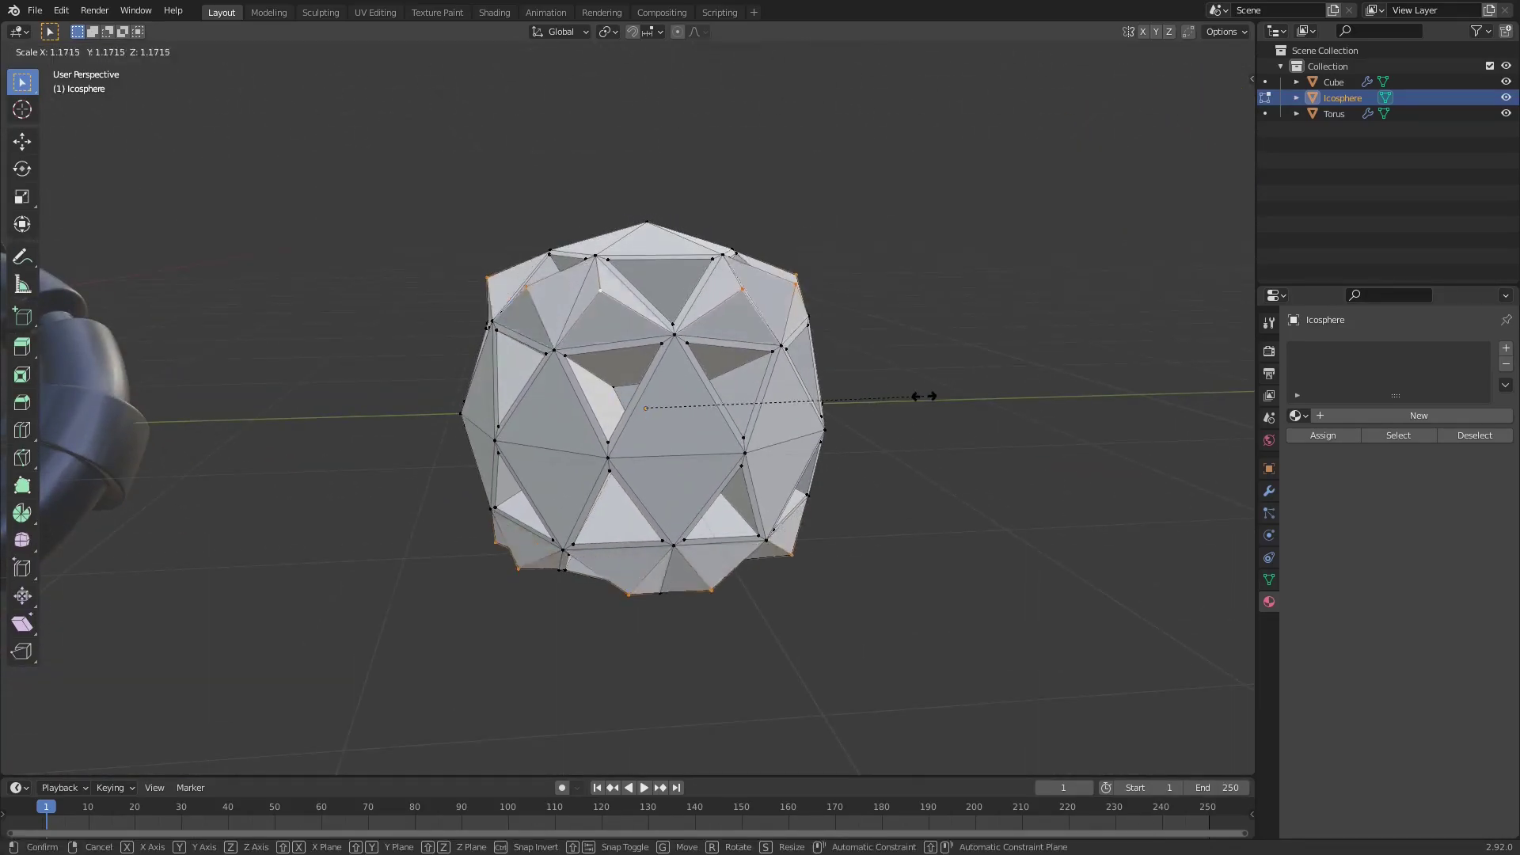
left_click(911, 397)
key("Tab")
middle_click_drag(773, 407, 630, 103)
key("Tab")
scroll(604, 366, "up", 3)
scroll(662, 315, "down", 4)
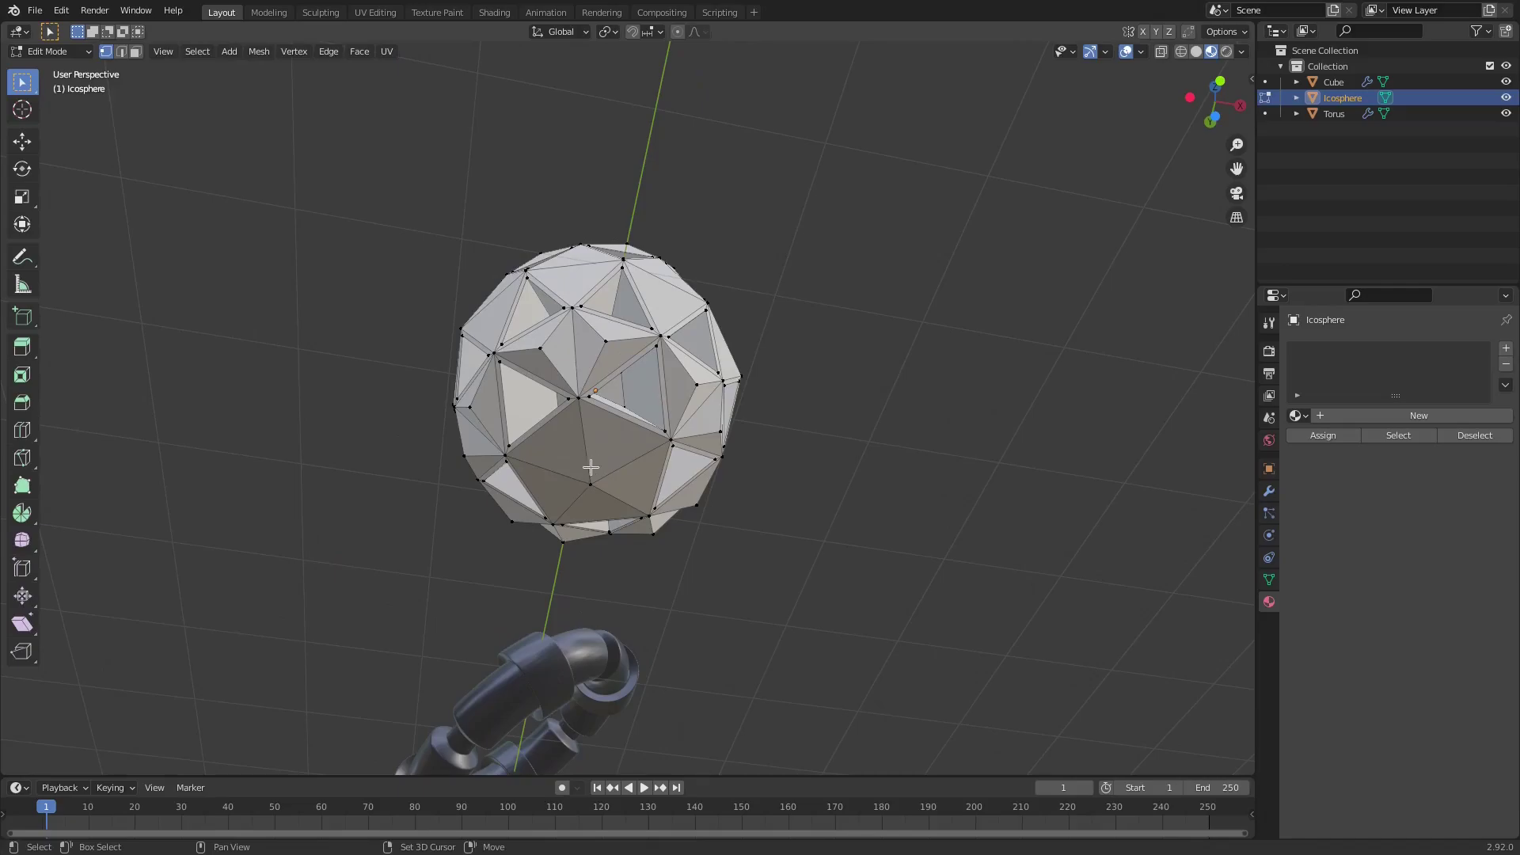
Flatten the icosphere's top and bottom by scaling the selected pole vertices inward along Z, and return to Object Mode.
middle_click_drag(591, 467, 889, 322)
scroll(889, 322, "up", 3)
key("s")
key("z")
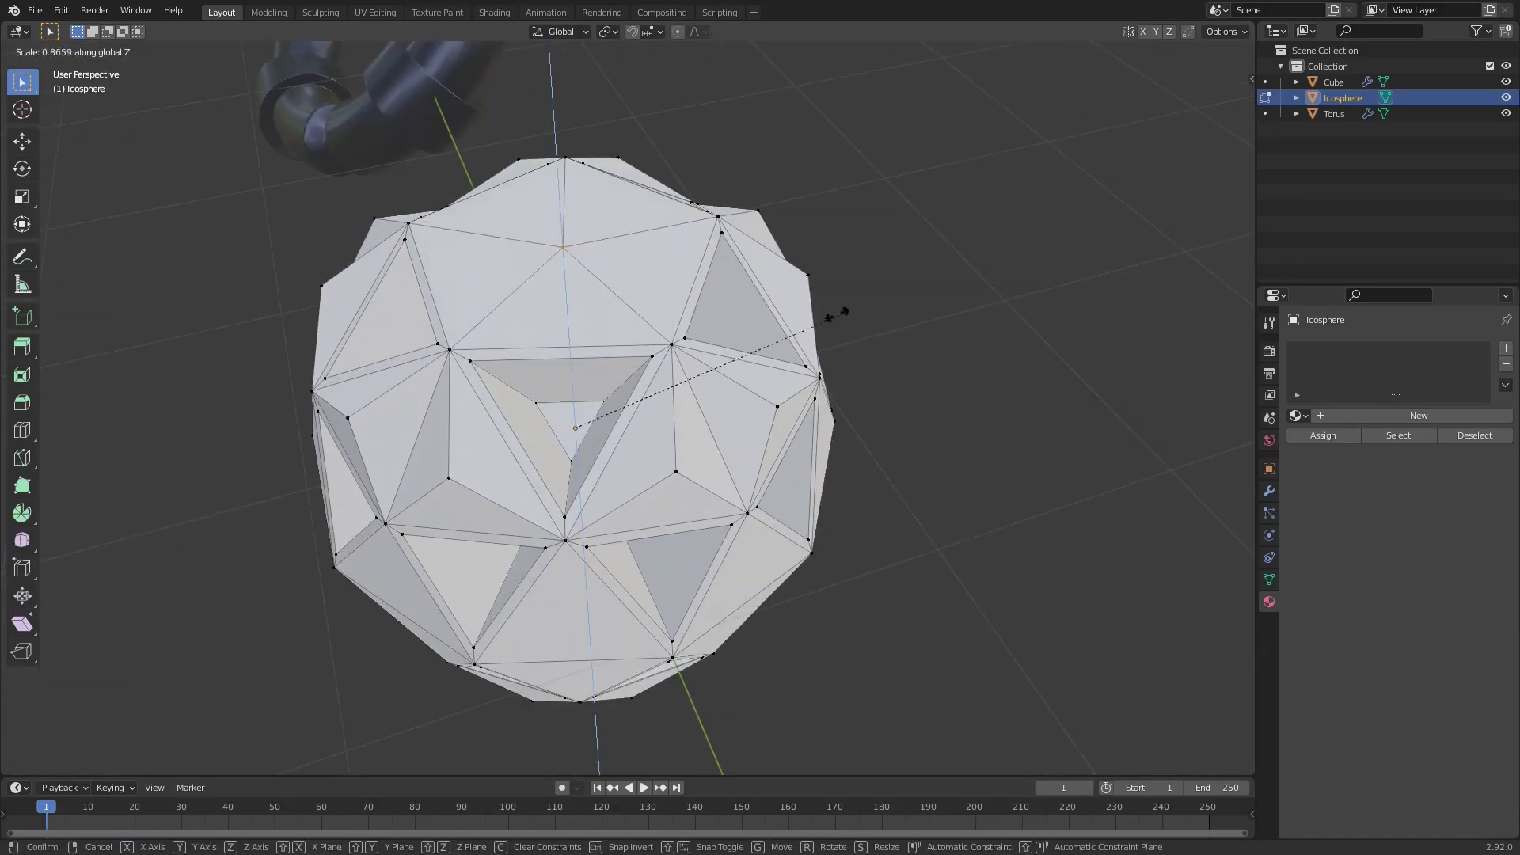
left_click(677, 292)
middle_click_drag(678, 292, 810, 369)
scroll(733, 265, "down", 4)
key("Tab")
scroll(742, 227, "up", 3)
Add a Subdivision Surface modifier to the icosphere with viewport levels set to 3.
left_click(1270, 491)
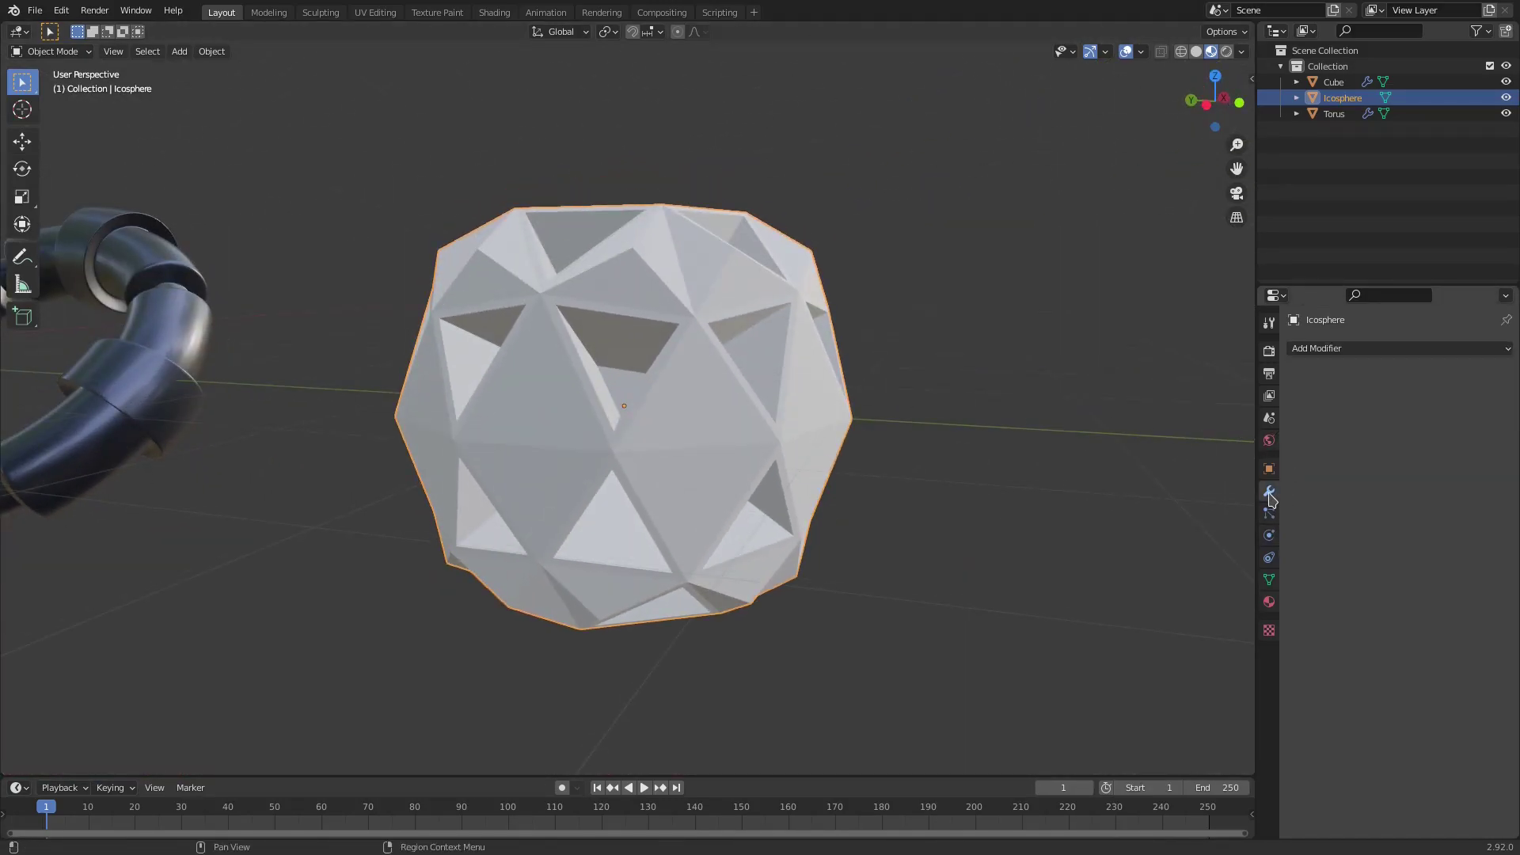
left_click(1332, 349)
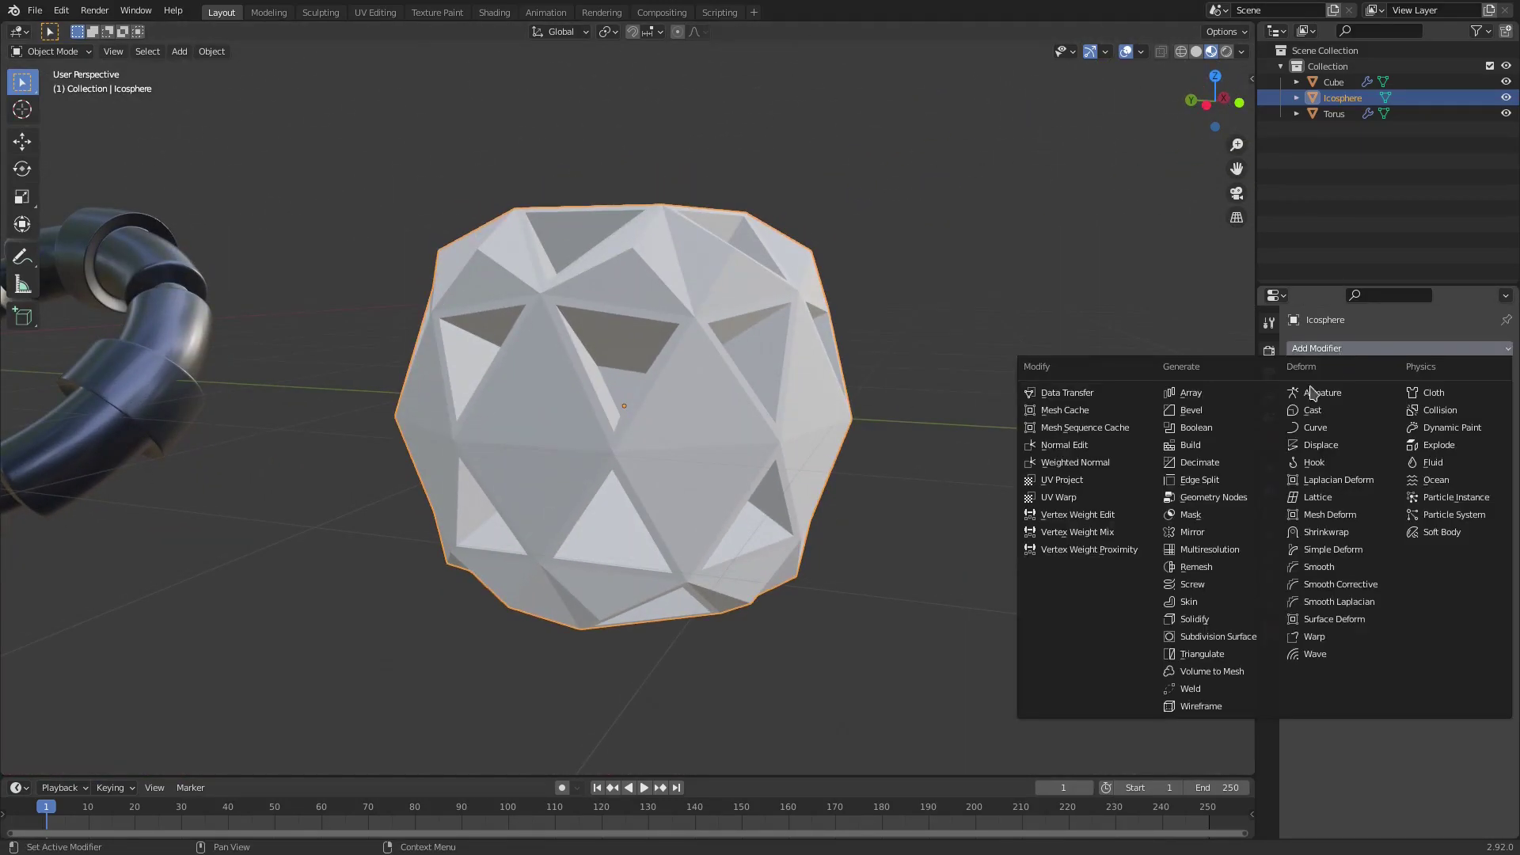
left_click(1250, 625)
left_click(1488, 419)
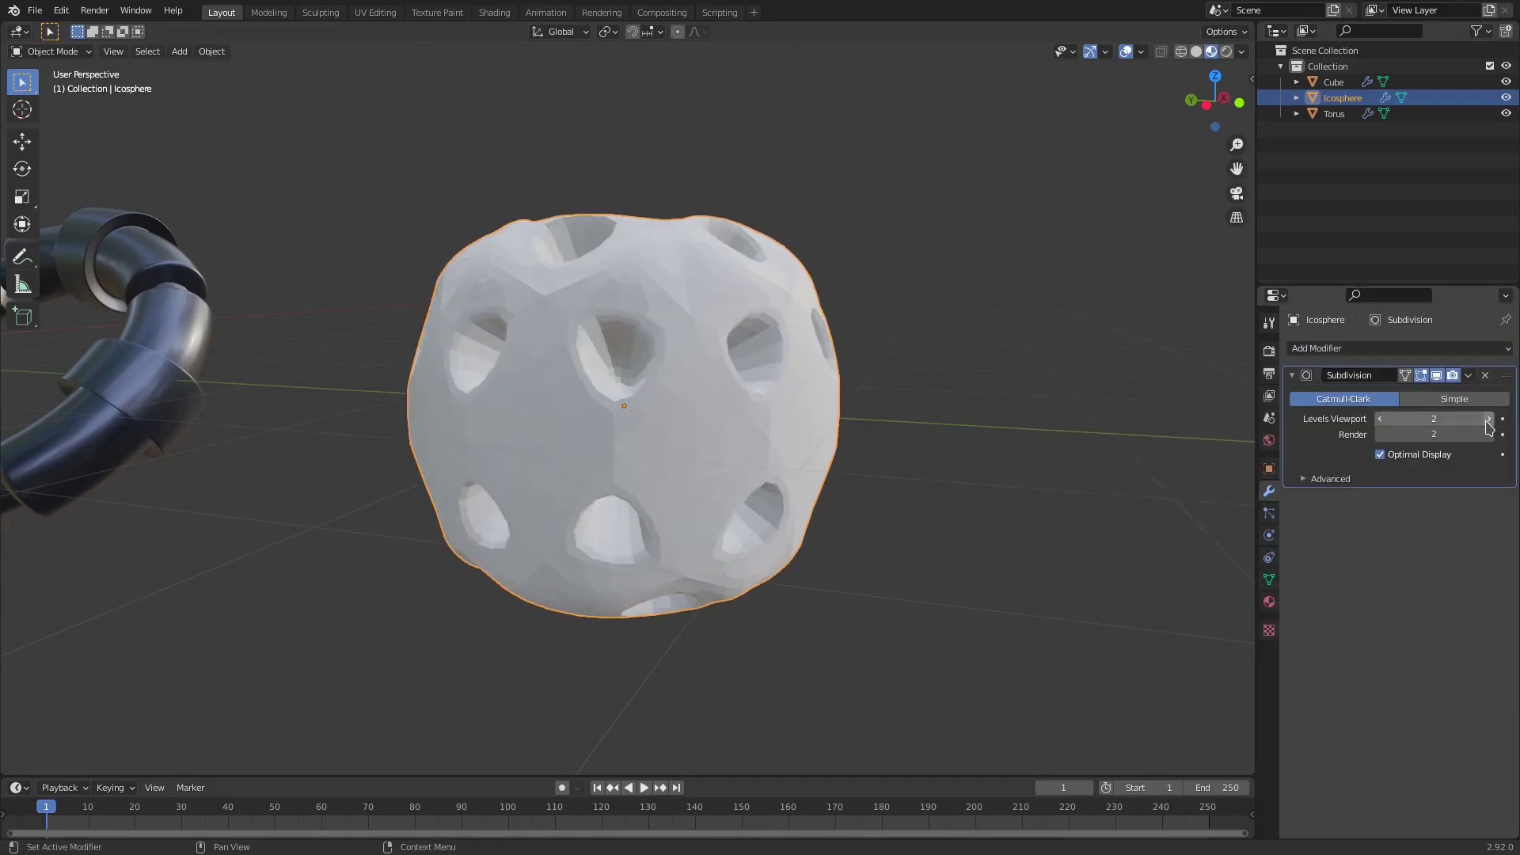
left_click(1487, 419)
Apply smooth shading to the icosphere and inspect it from several sides beside the other objects.
middle_click_drag(939, 316, 1029, 305)
left_click(209, 51)
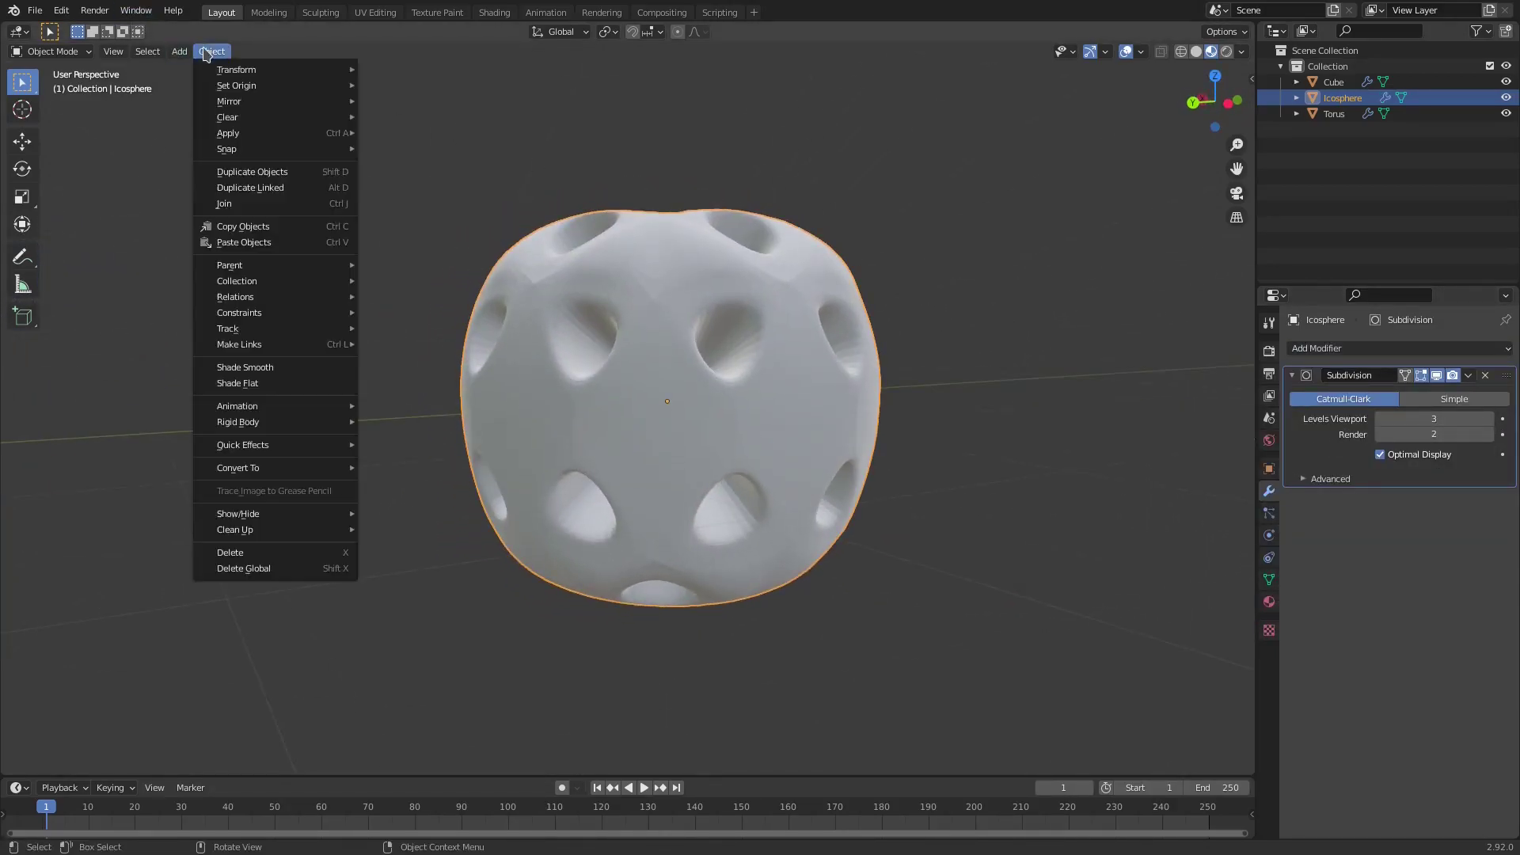
left_click(273, 367)
middle_click_drag(273, 367, 570, 344)
scroll(614, 257, "up", 2)
scroll(529, 180, "down", 4)
middle_click_drag(736, 320, 881, 414)
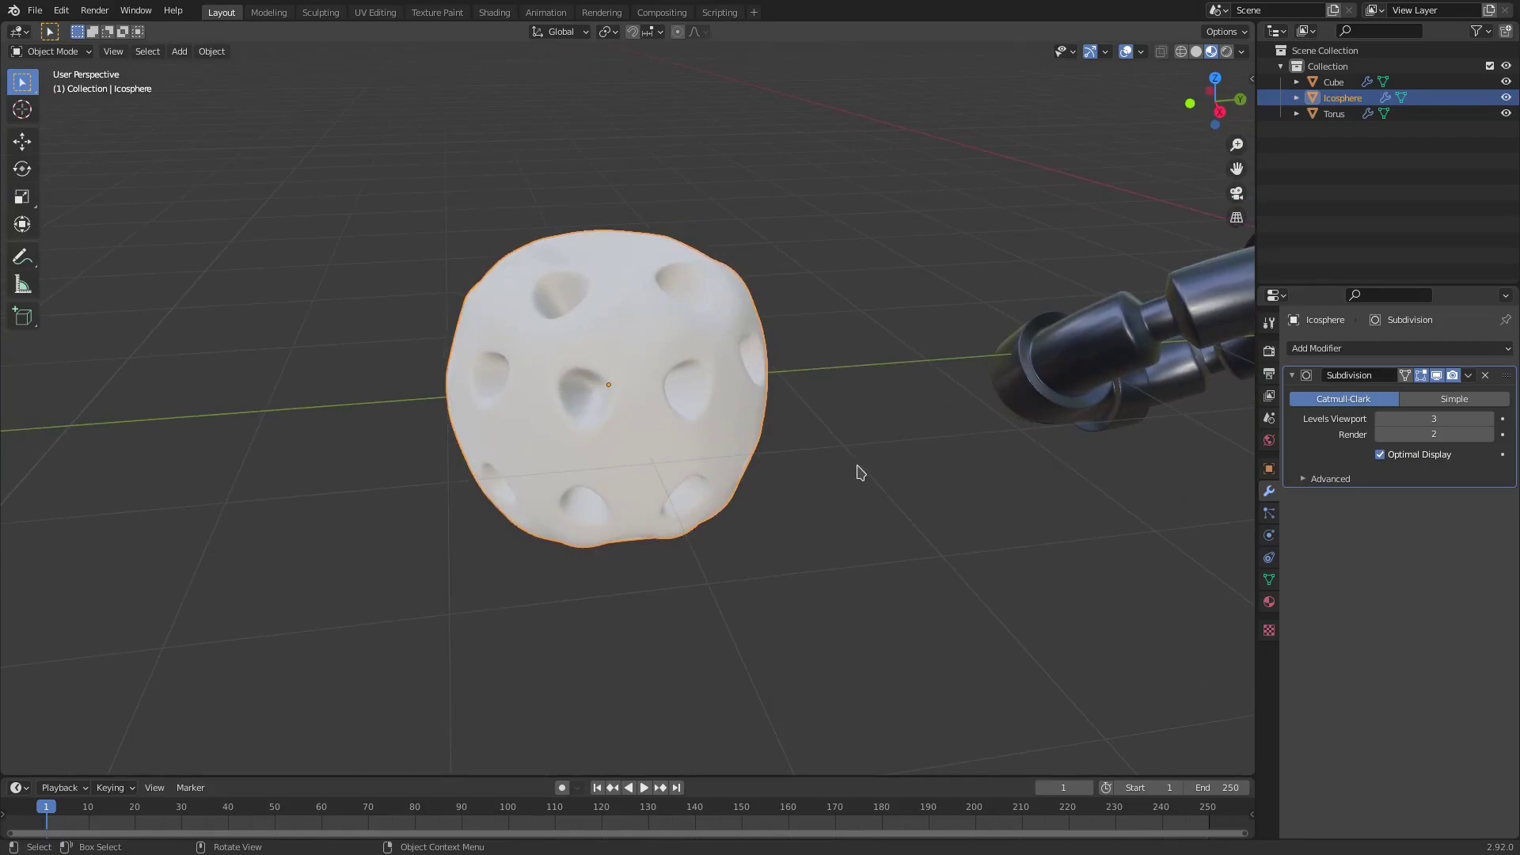
scroll(860, 473, "down", 4)
middle_click_drag(886, 473, 1144, 484)
Give the icosphere a new yellow material with hue 0.101, saturation 0.867, specular 0.574 and roughness 1.0.
left_click(1269, 602)
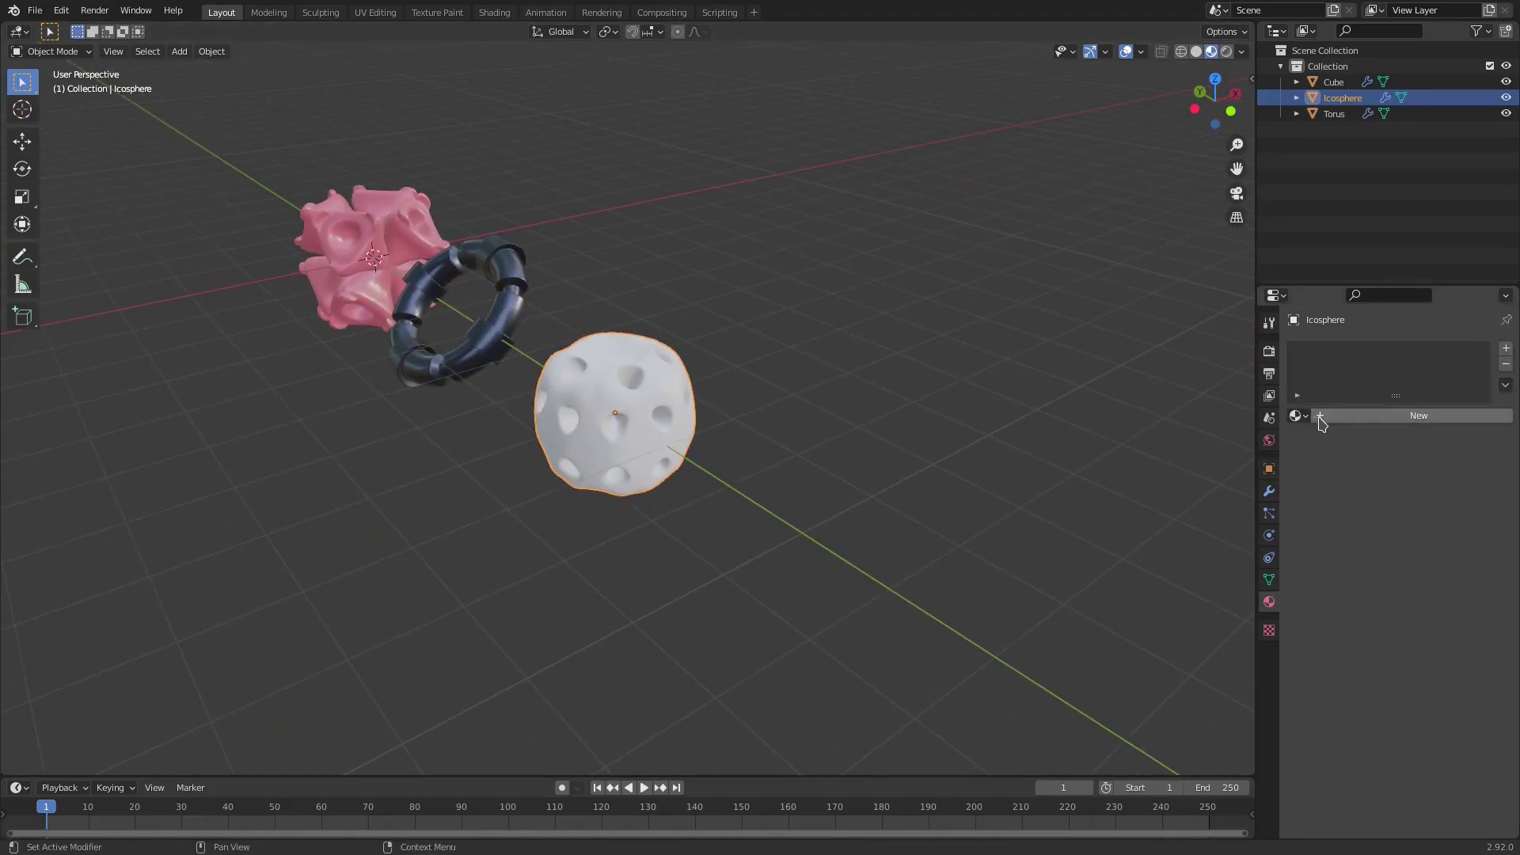
left_click(1295, 414)
left_click(1336, 431)
left_click(1414, 581)
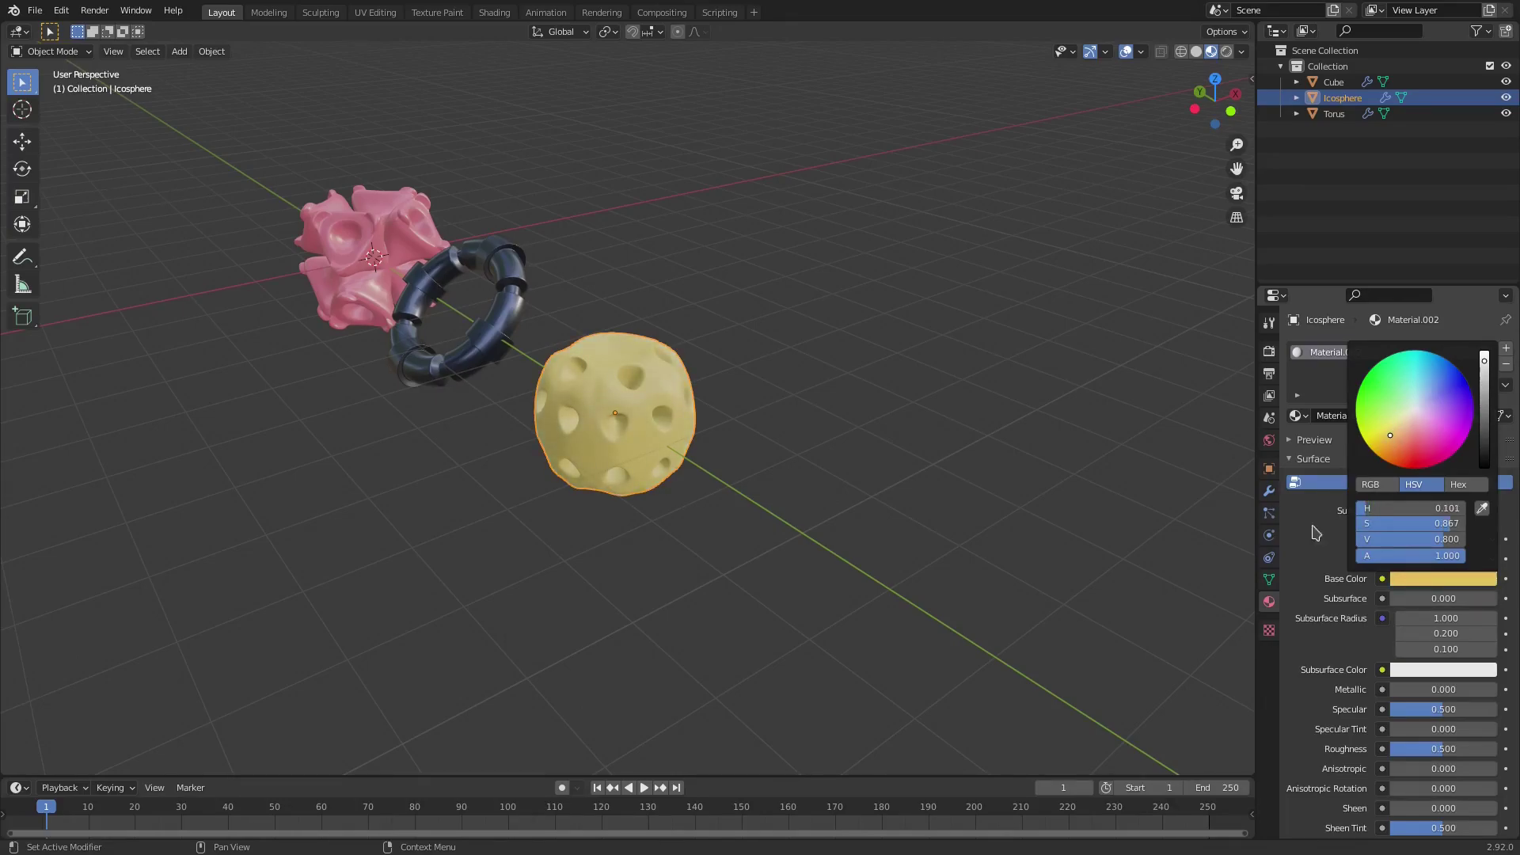
mouse_move(1424, 693)
left_mouse_down()
mouse_move(1487, 693)
mouse_move(1396, 694)
left_mouse_up()
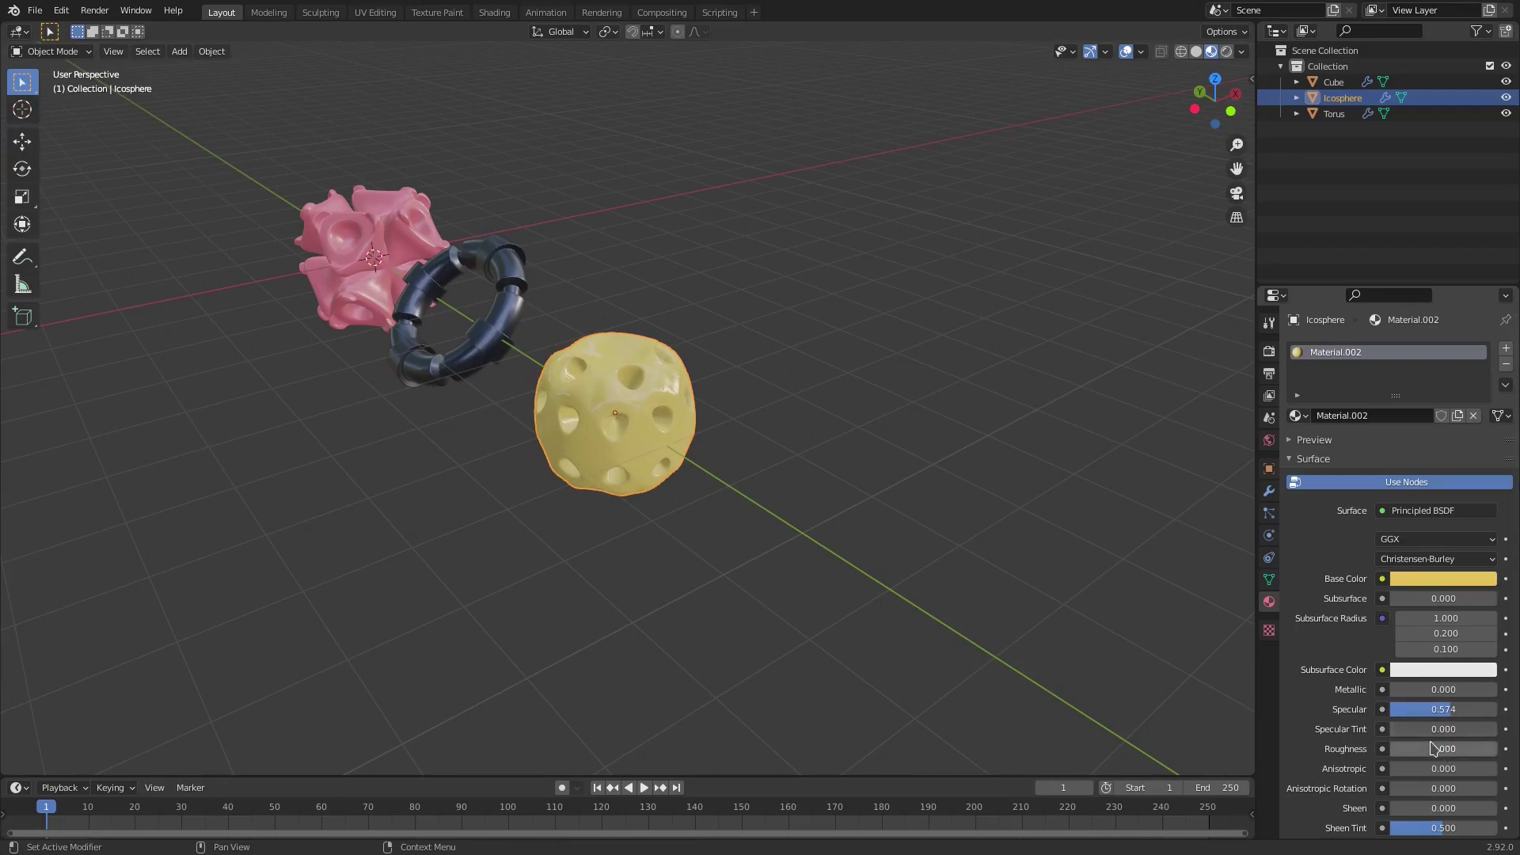
Try to rotate the icosphere freely and move it toward the torus.
middle_click_drag(1058, 610, 892, 485)
middle_click_drag(885, 498, 870, 402, "alt")
key("r")
left_click(859, 345)
key("g")
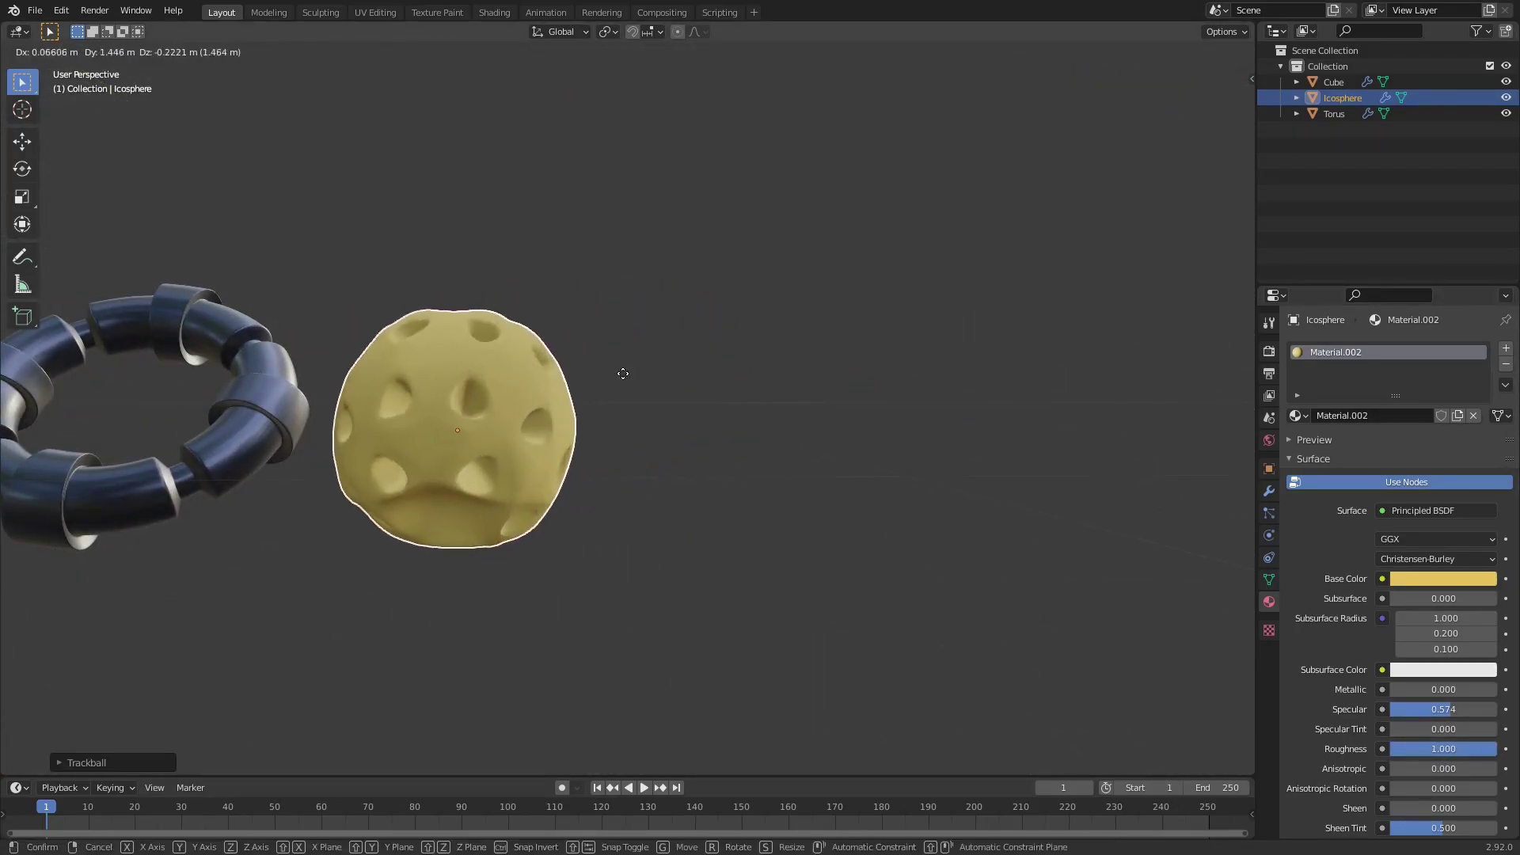
right_click(618, 372)
Move the yellow icosphere closer to the torus so the three objects sit in a row.
key("g")
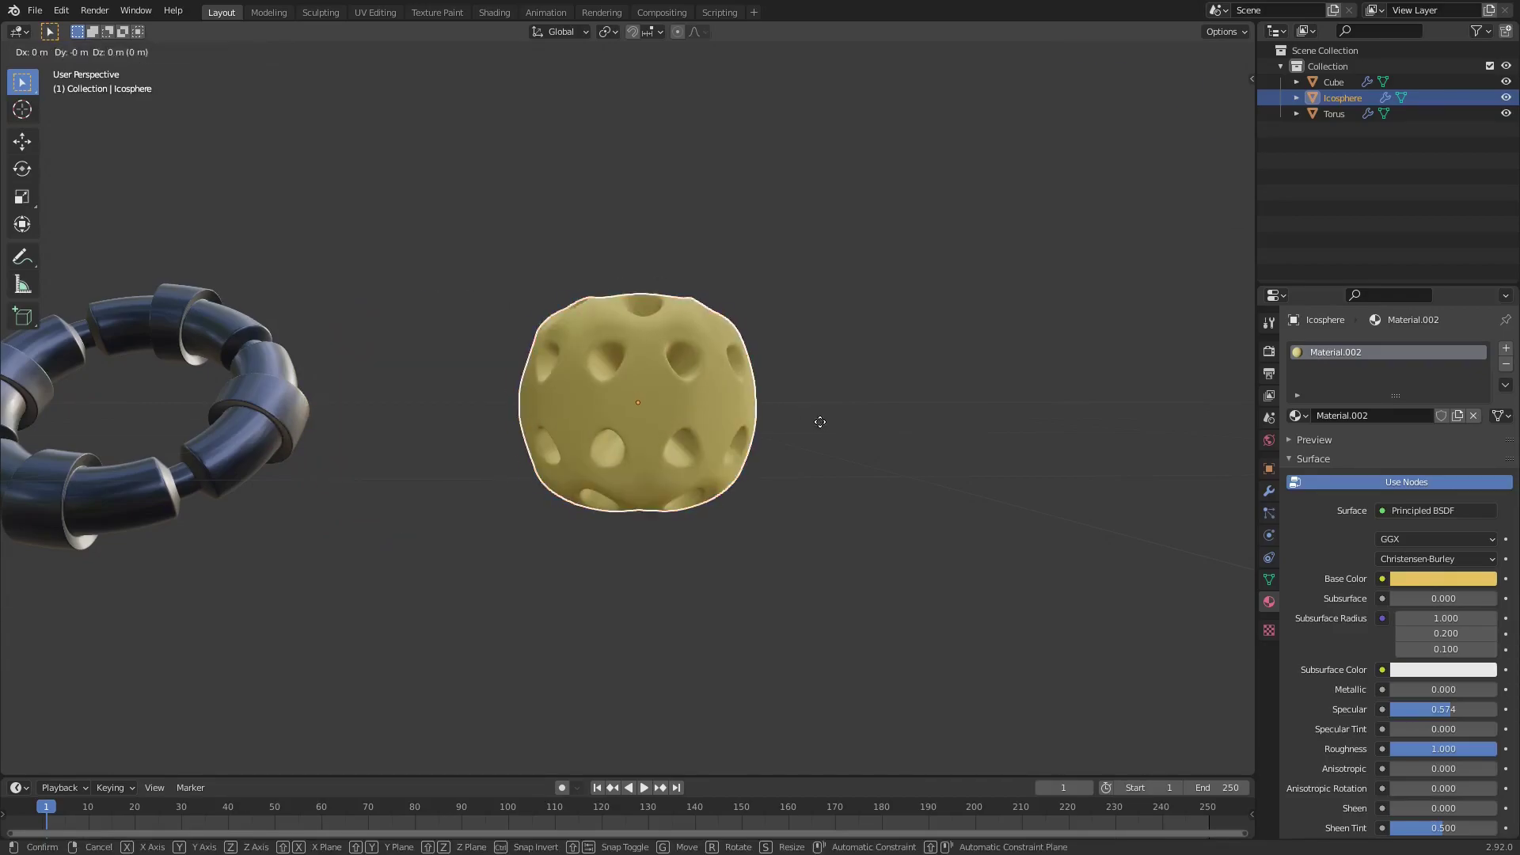
left_click(686, 428)
scroll(686, 428, "down", 3)
middle_click_drag(687, 427, 906, 453, "shift")
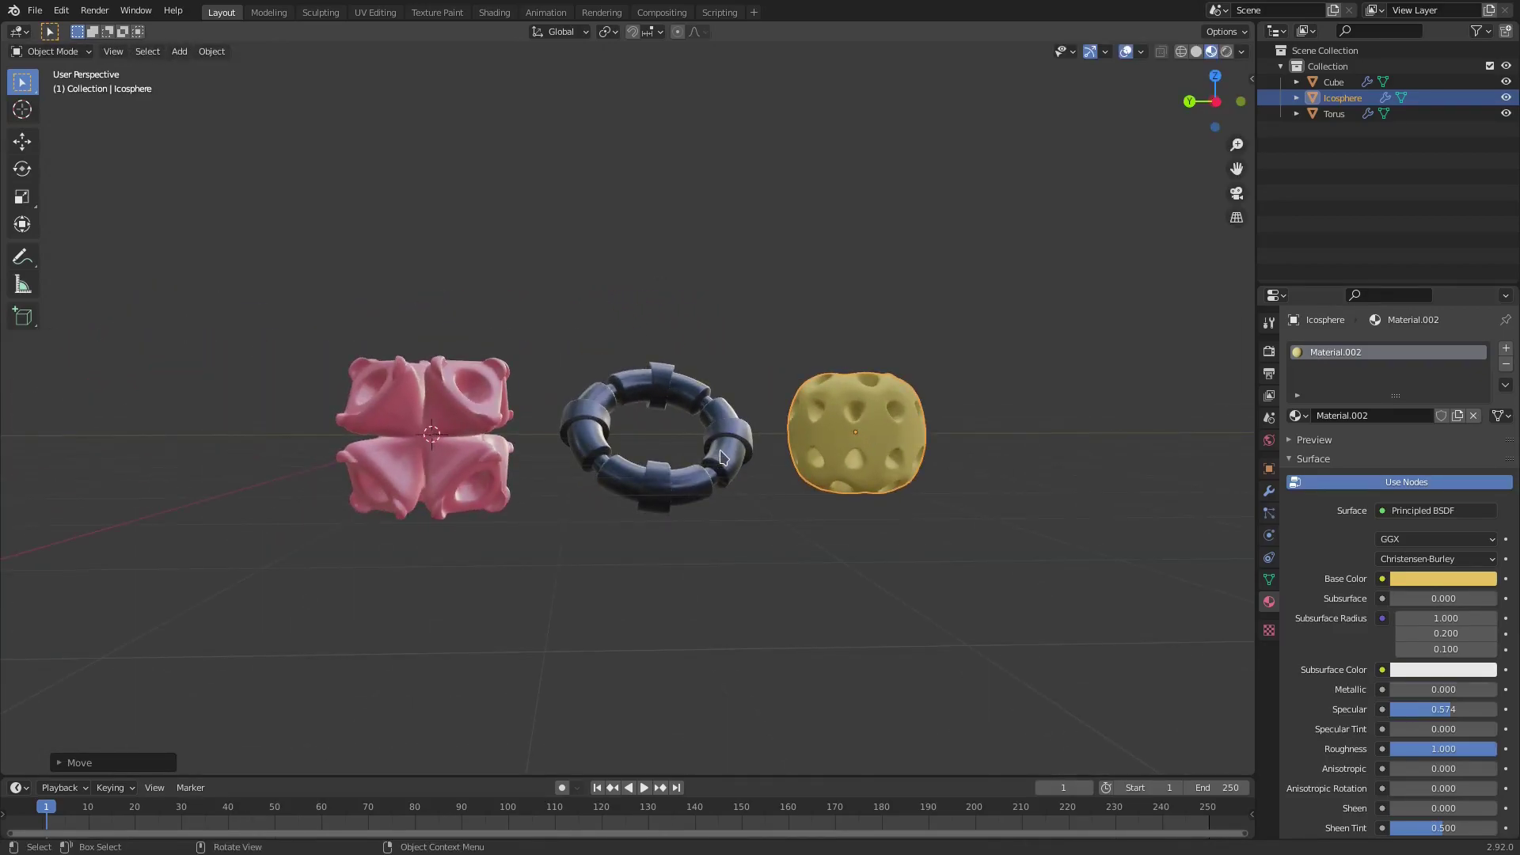
Enlarge the dark torus and move it so that it encircles the yellow icosphere.
left_click(721, 457)
key("g")
left_click(712, 451)
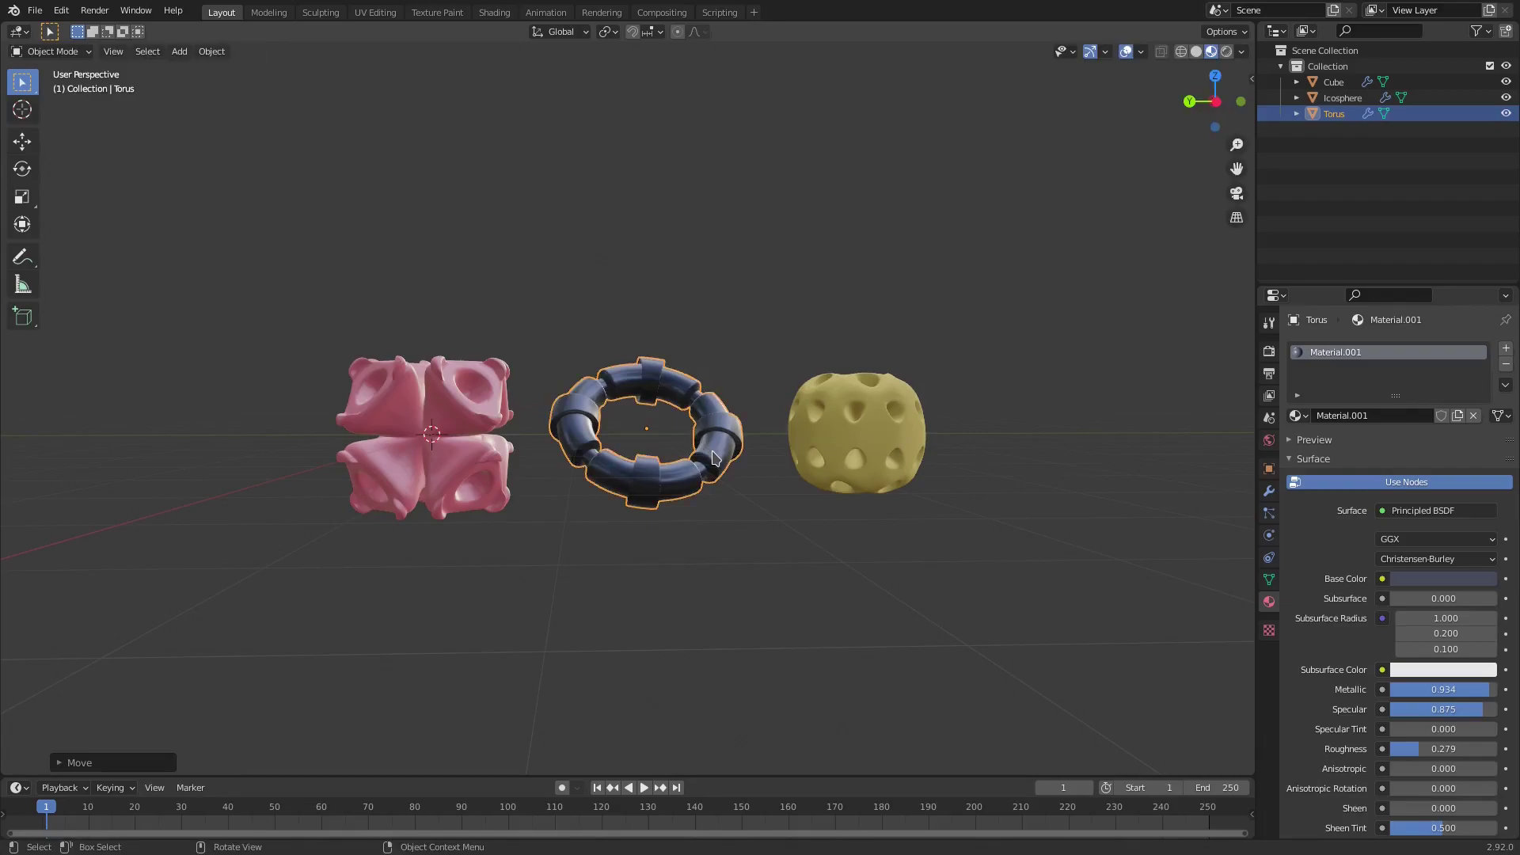
key("s")
left_click(814, 481)
key("g")
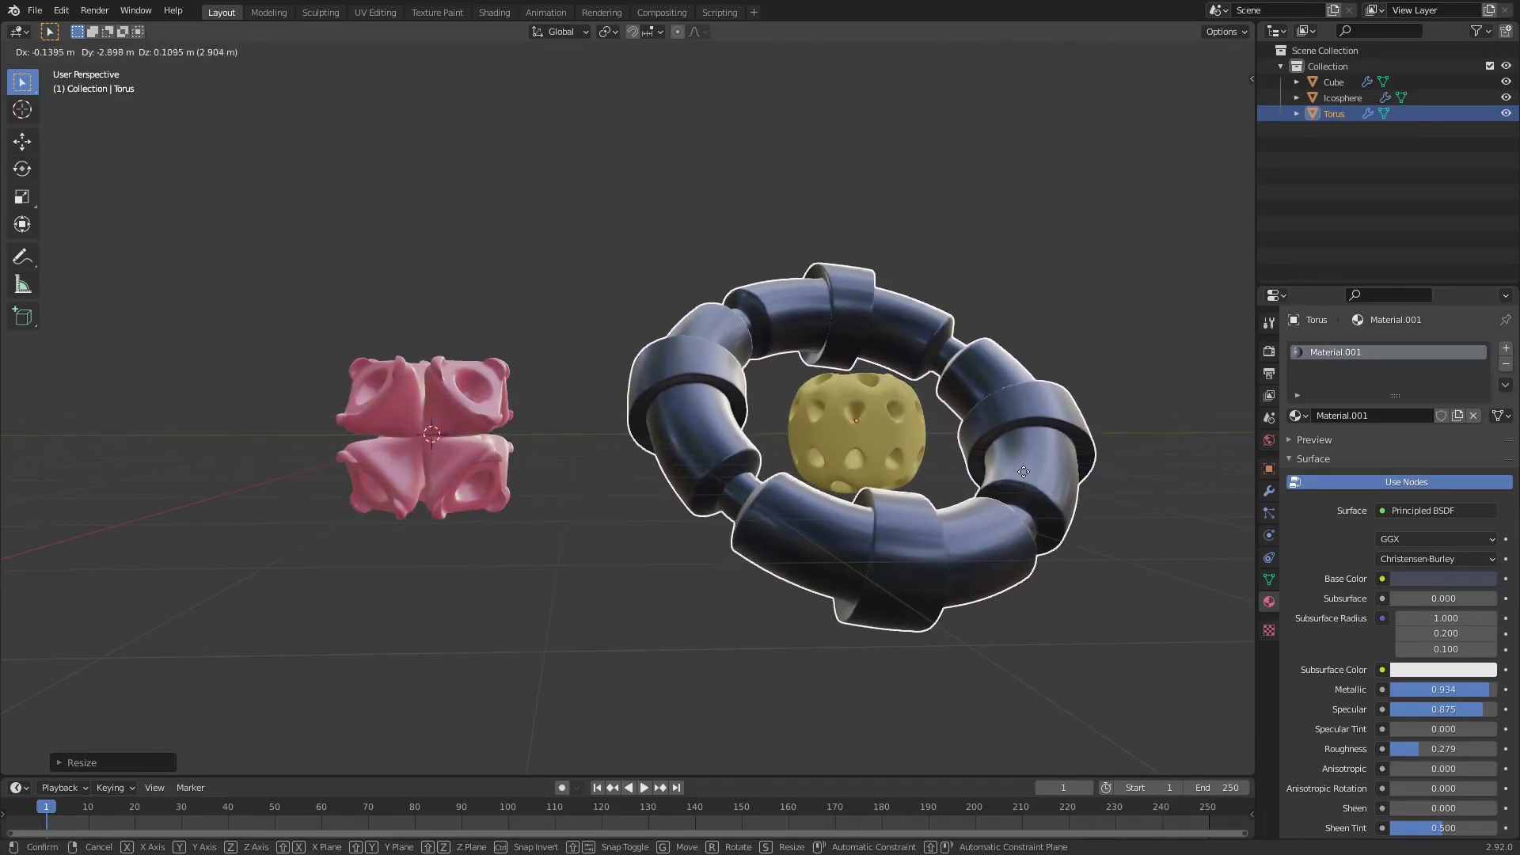
left_click(1024, 472)
key("s")
left_click(1123, 484)
Move the pink solid above the torus's upper-left side and rotate it freely to a tilted orientation.
middle_click_drag(1119, 484, 989, 501)
left_click(510, 417)
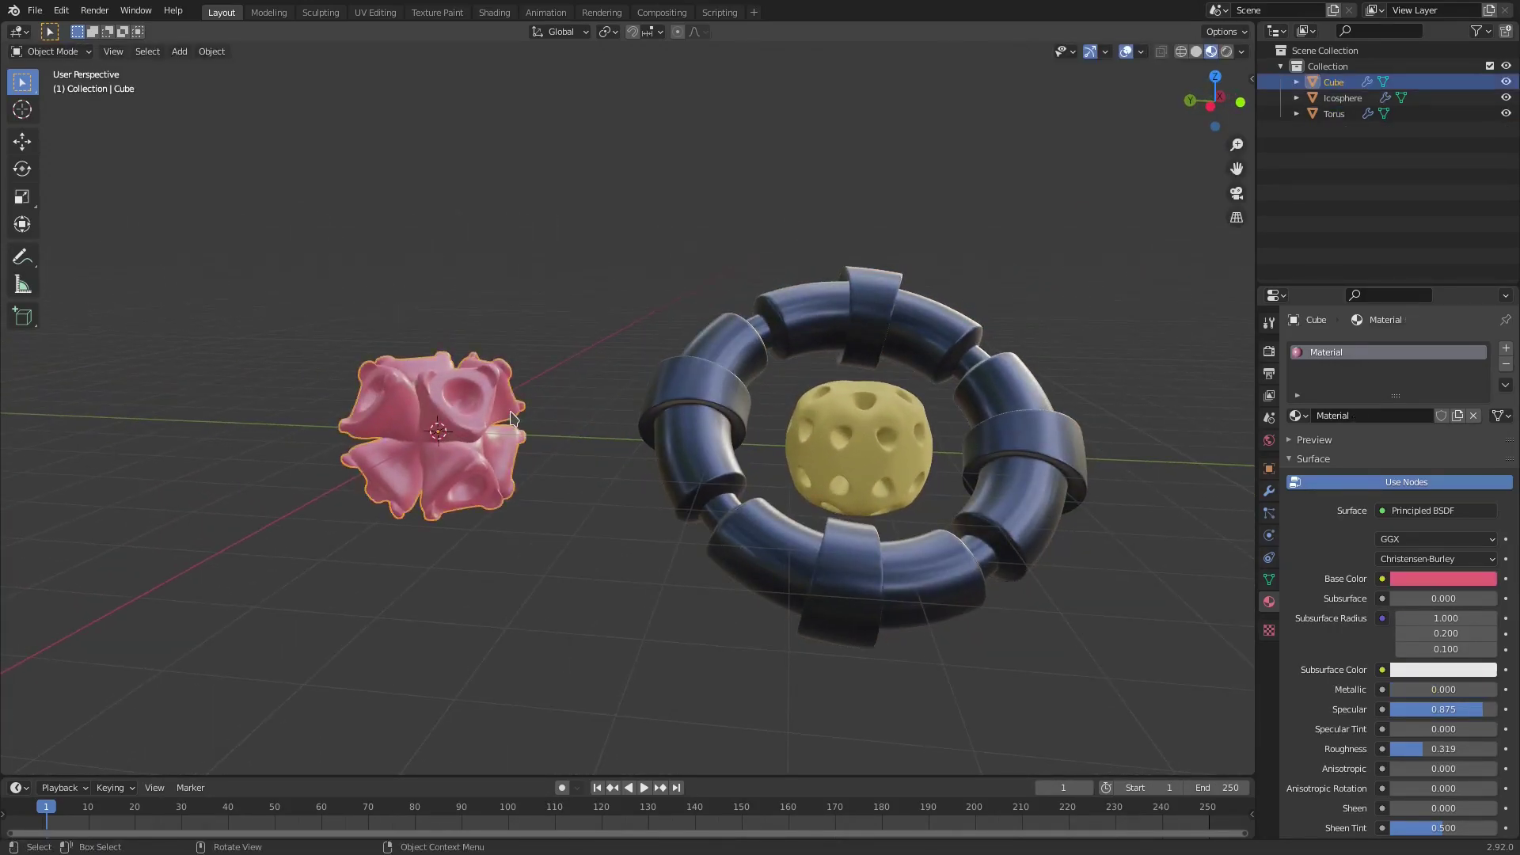
key("g")
left_click(760, 231)
key("r")
key("r")
left_click(729, 180)
Shift the pink solid farther up and away from the torus and scale it down slightly.
key("g")
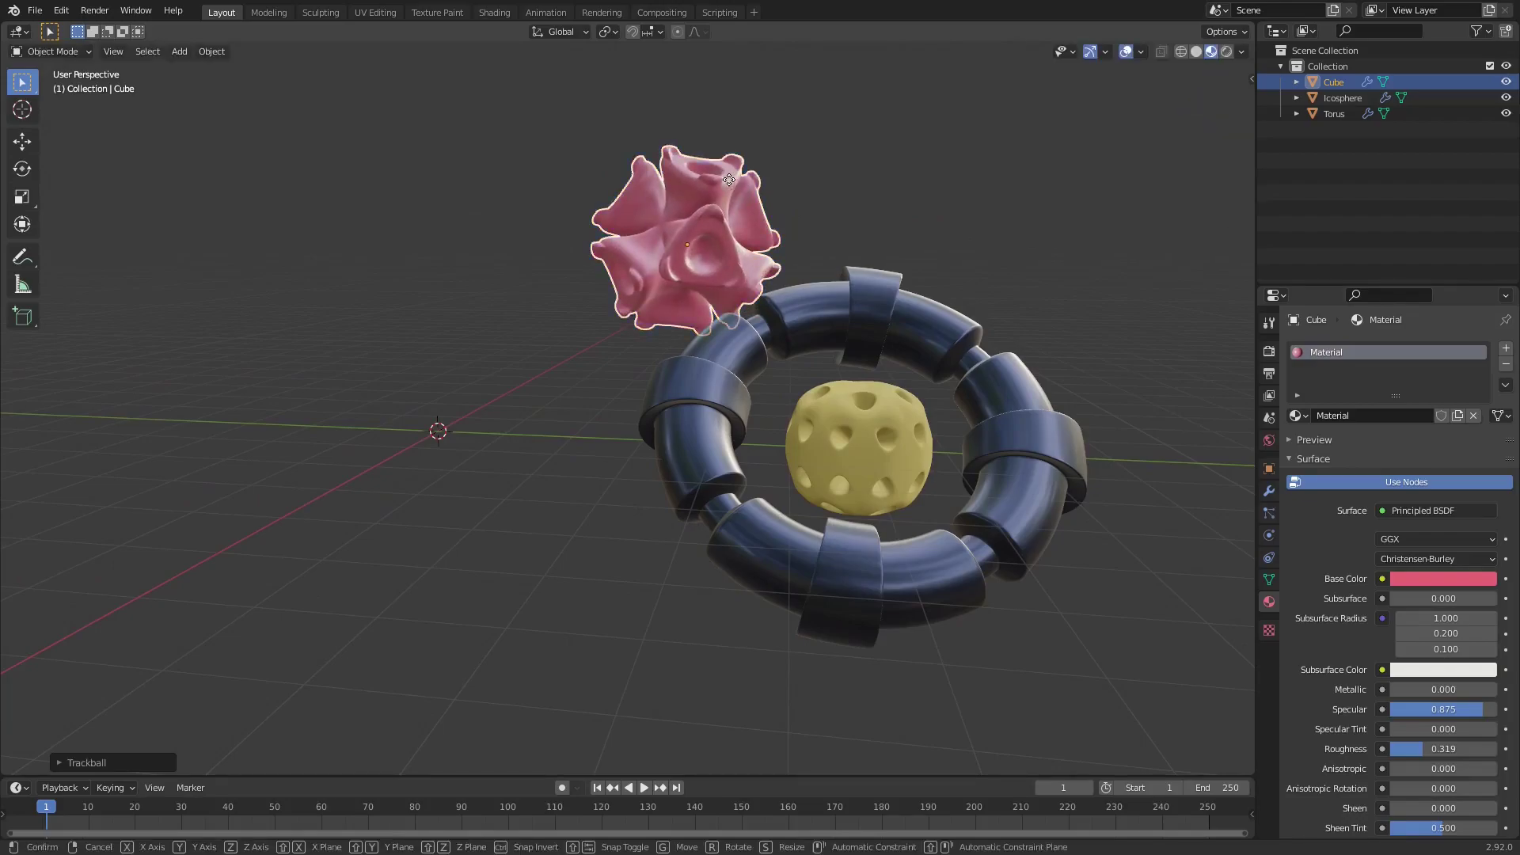
left_click(715, 164)
middle_click_drag(813, 210, 655, 129, "shift")
key("s")
left_click(716, 193)
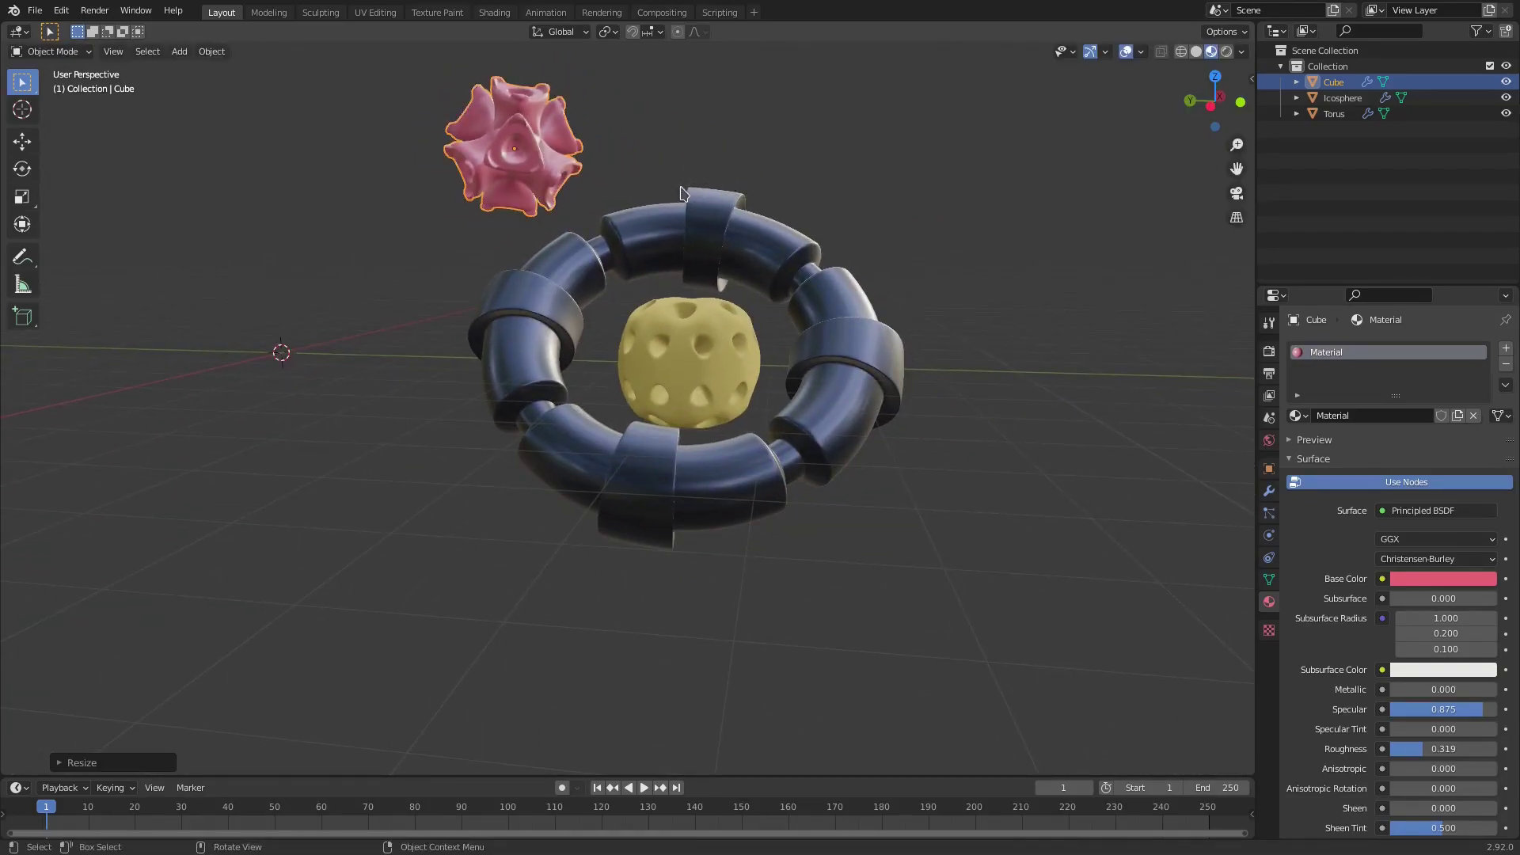
Duplicate the pink solid, place the copy at the torus's lower-right side and rotate it to a different angle.
middle_click_drag(681, 194, 604, 177)
key("shift+d")
left_click(1081, 487)
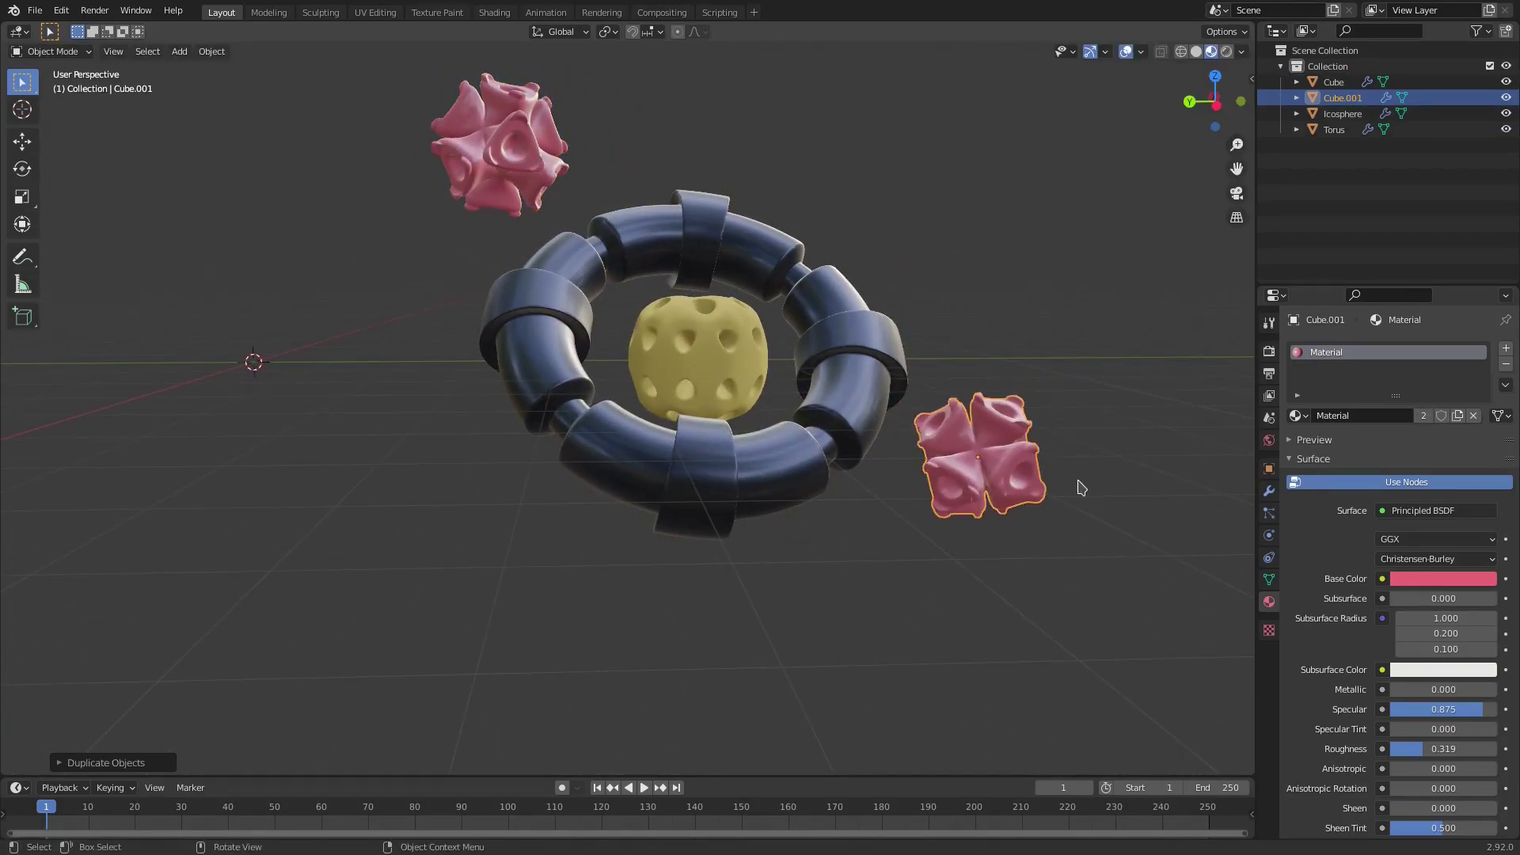
key("r")
key("r")
left_click(1053, 472)
Make the duplicated solid's material a separate copy and open its base colour for editing.
left_click(1421, 578)
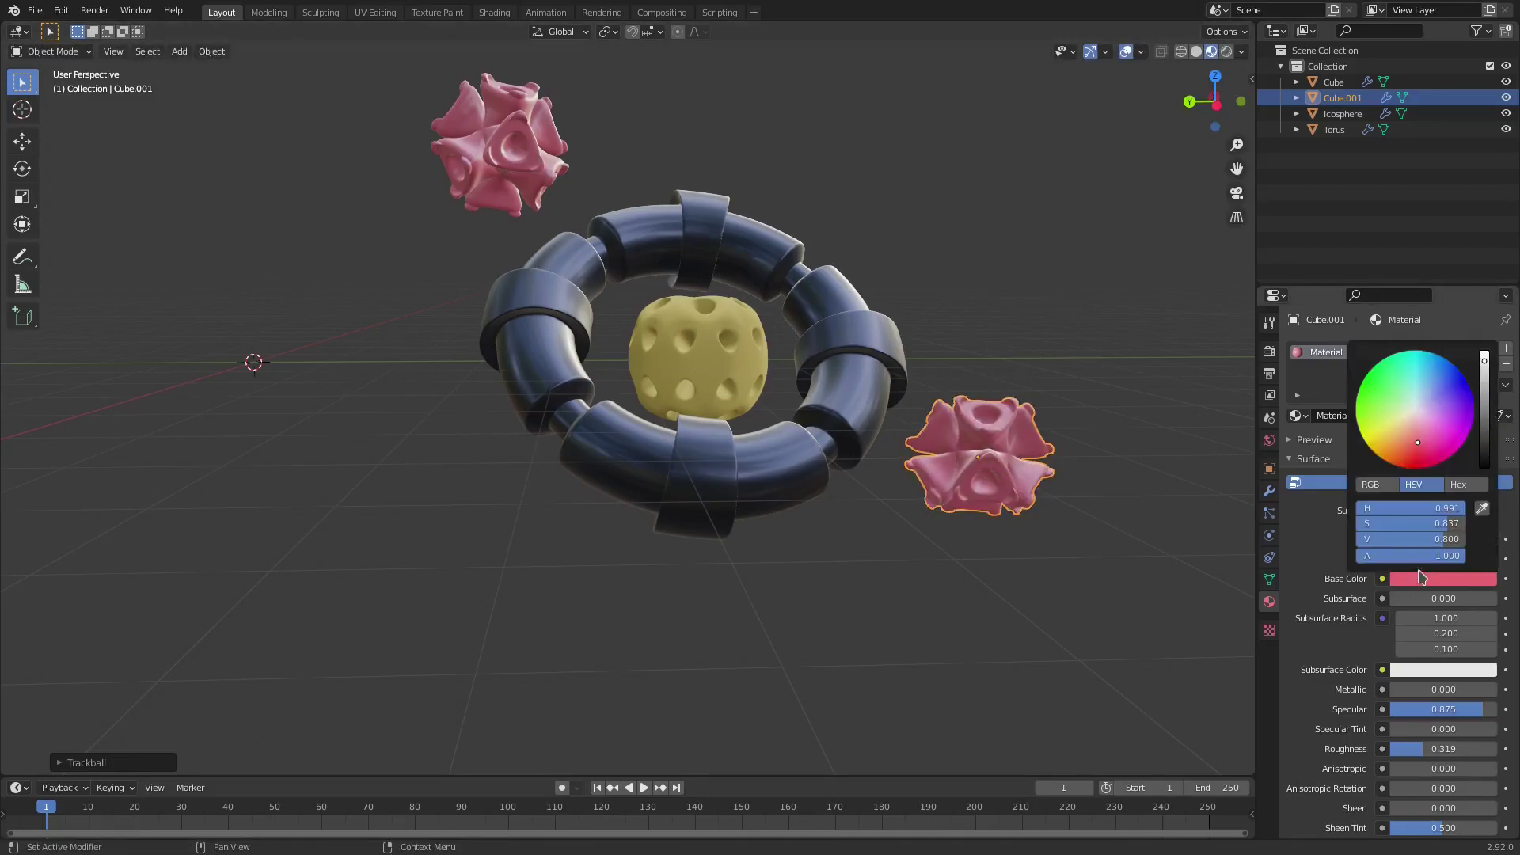
left_click(1443, 580)
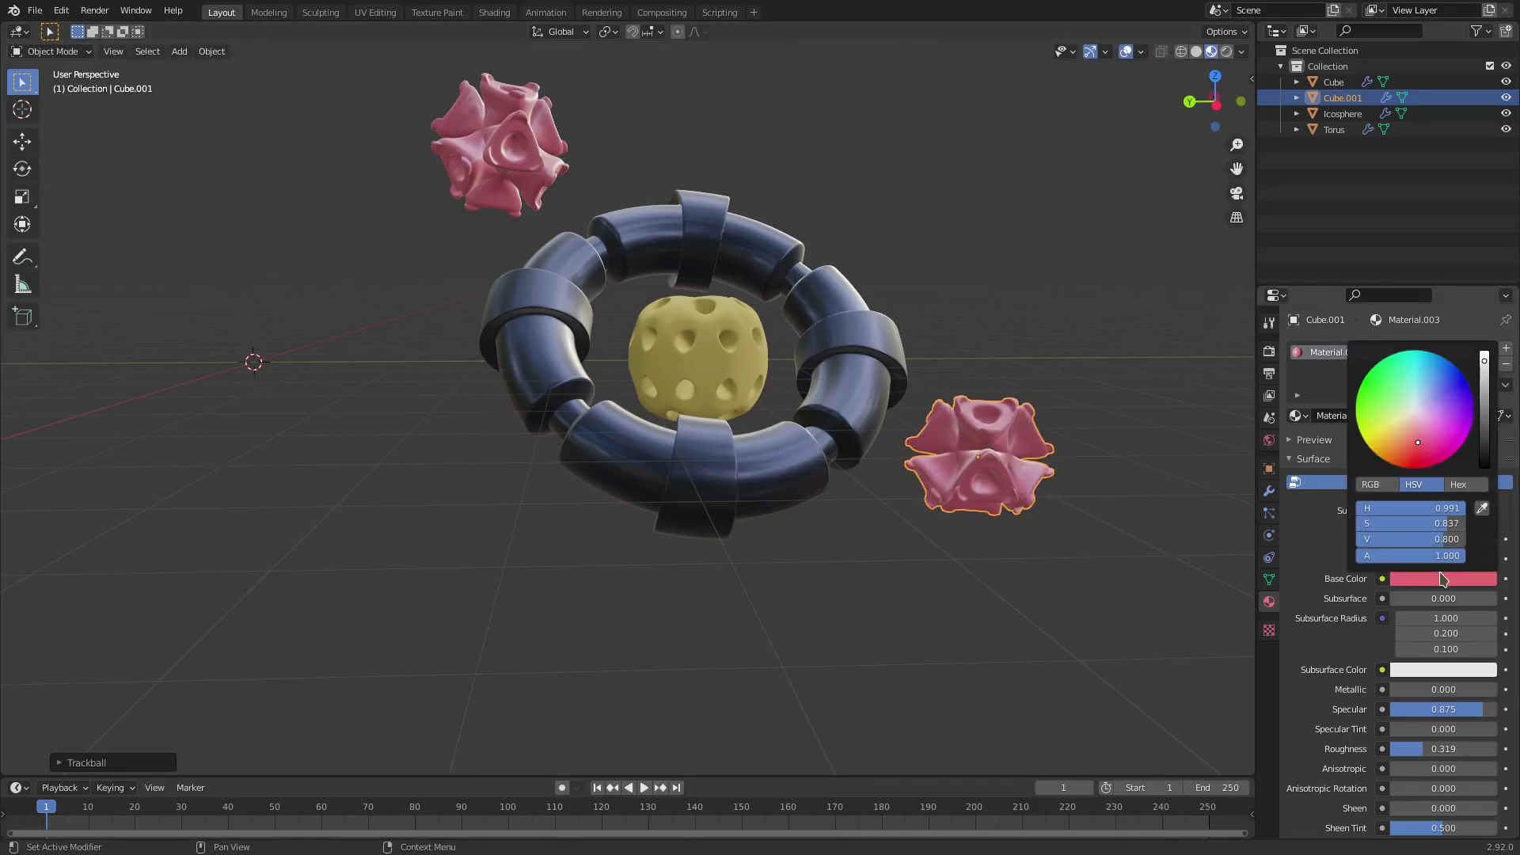